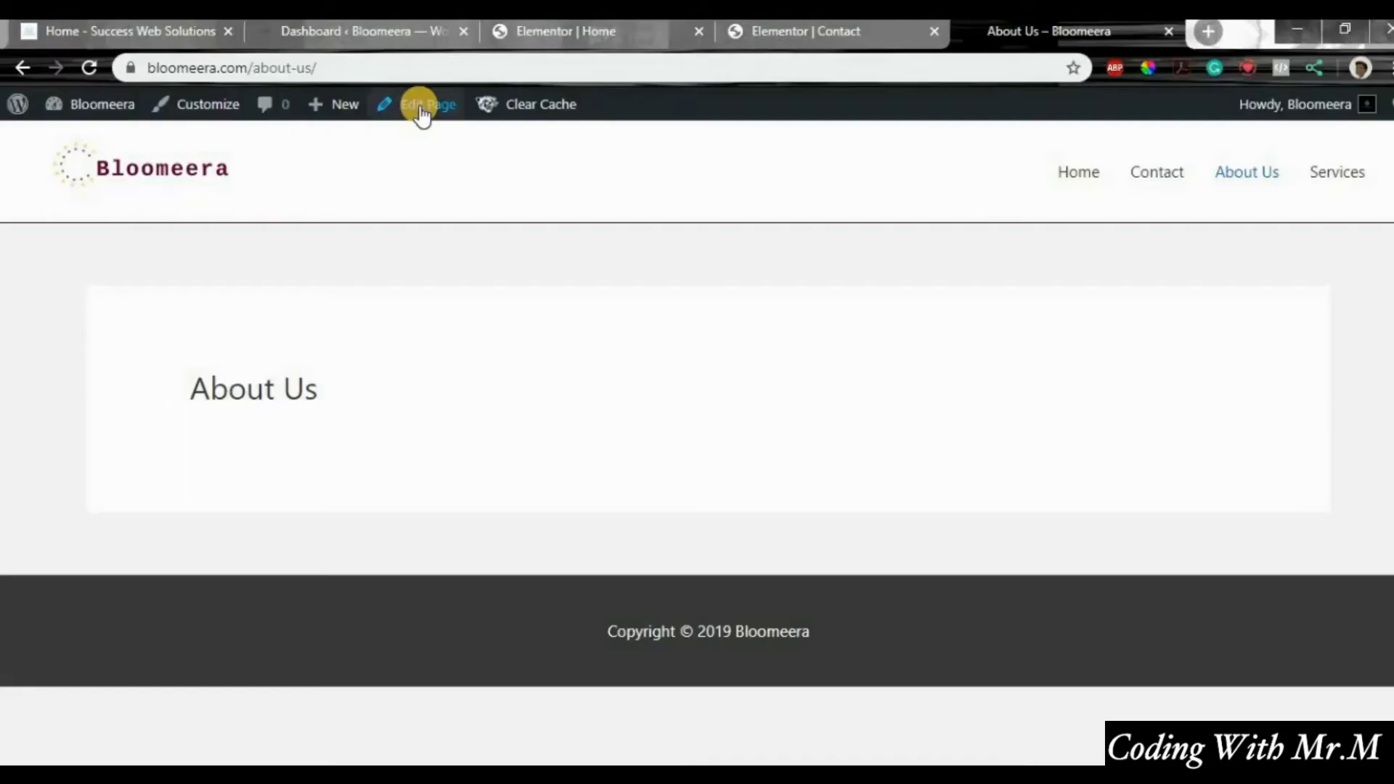
Step: Open the About Us page for editing in WordPress and look through its page settings
left_click(419, 109)
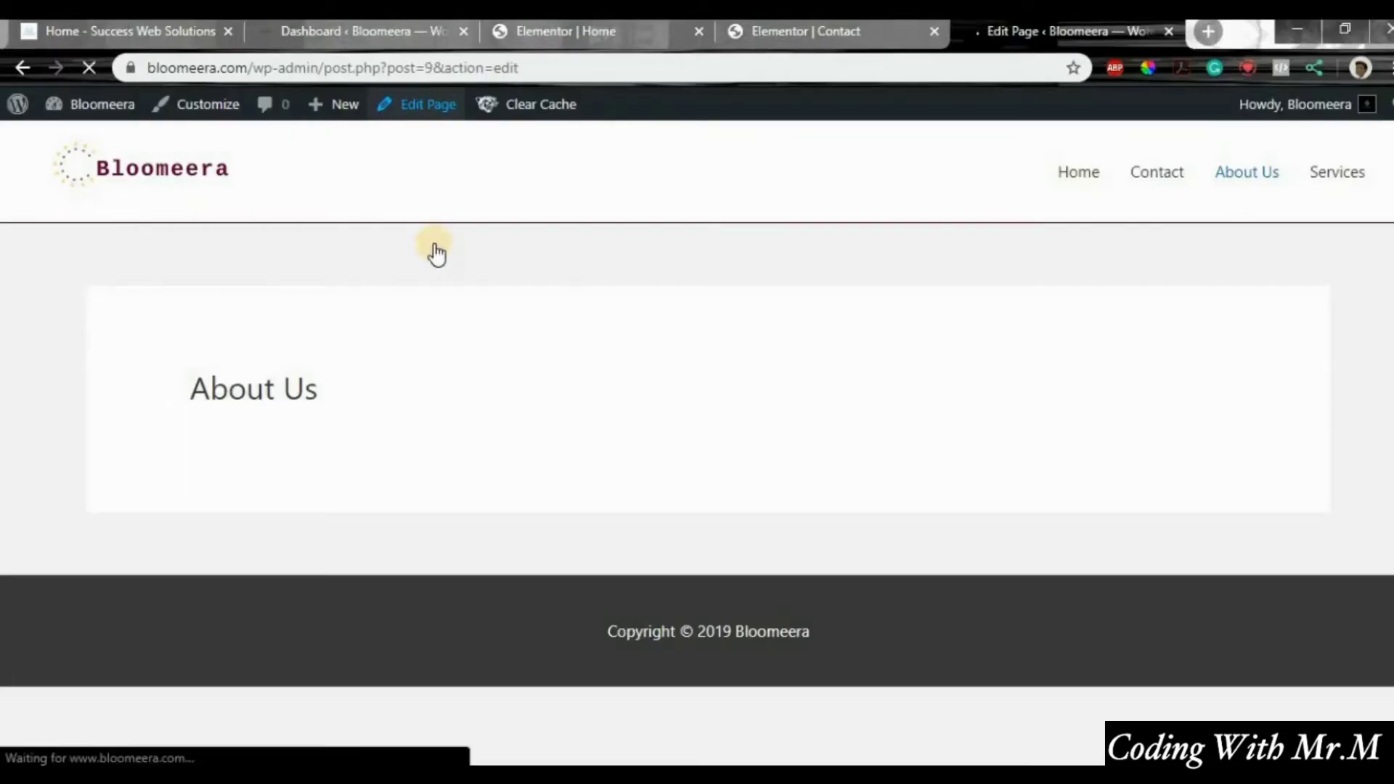
scroll(1247, 526, "down", 9)
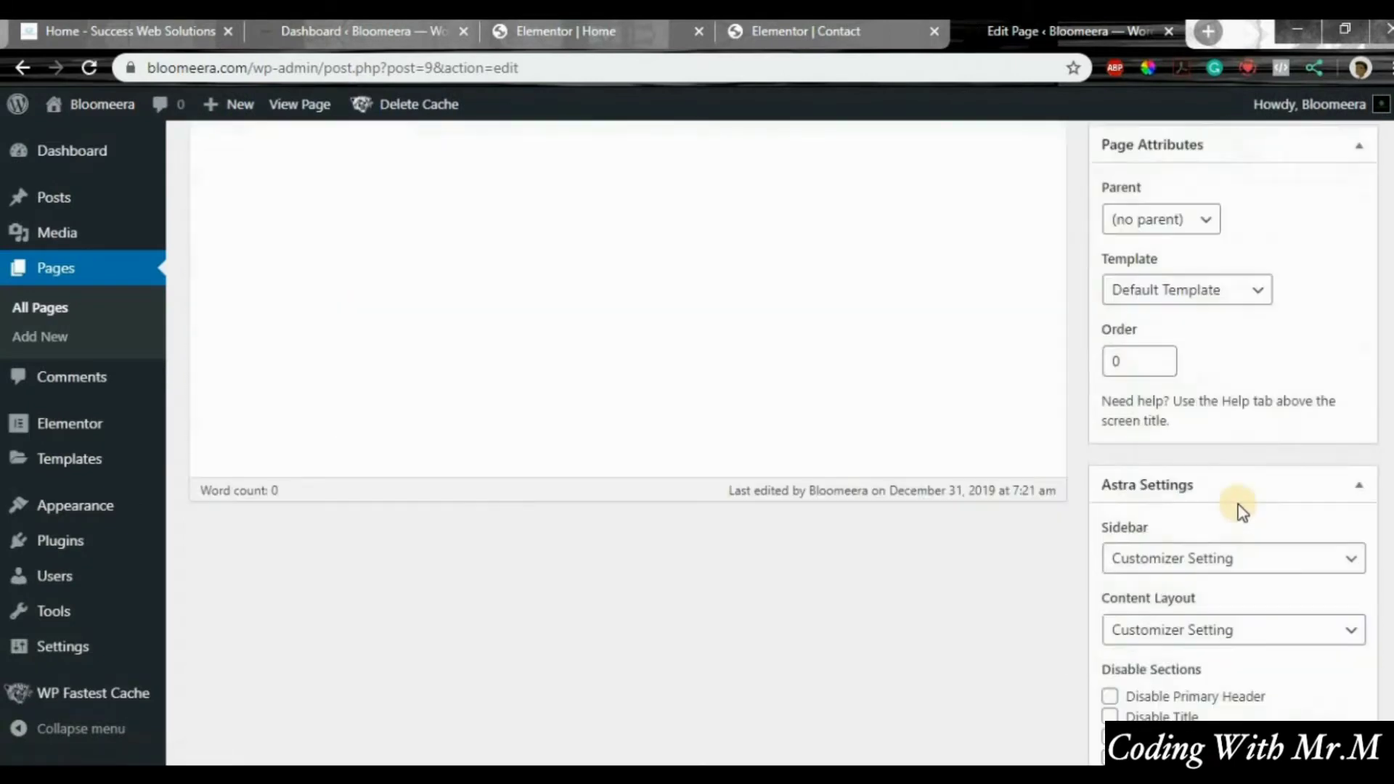
scroll(1140, 415, "up", 10)
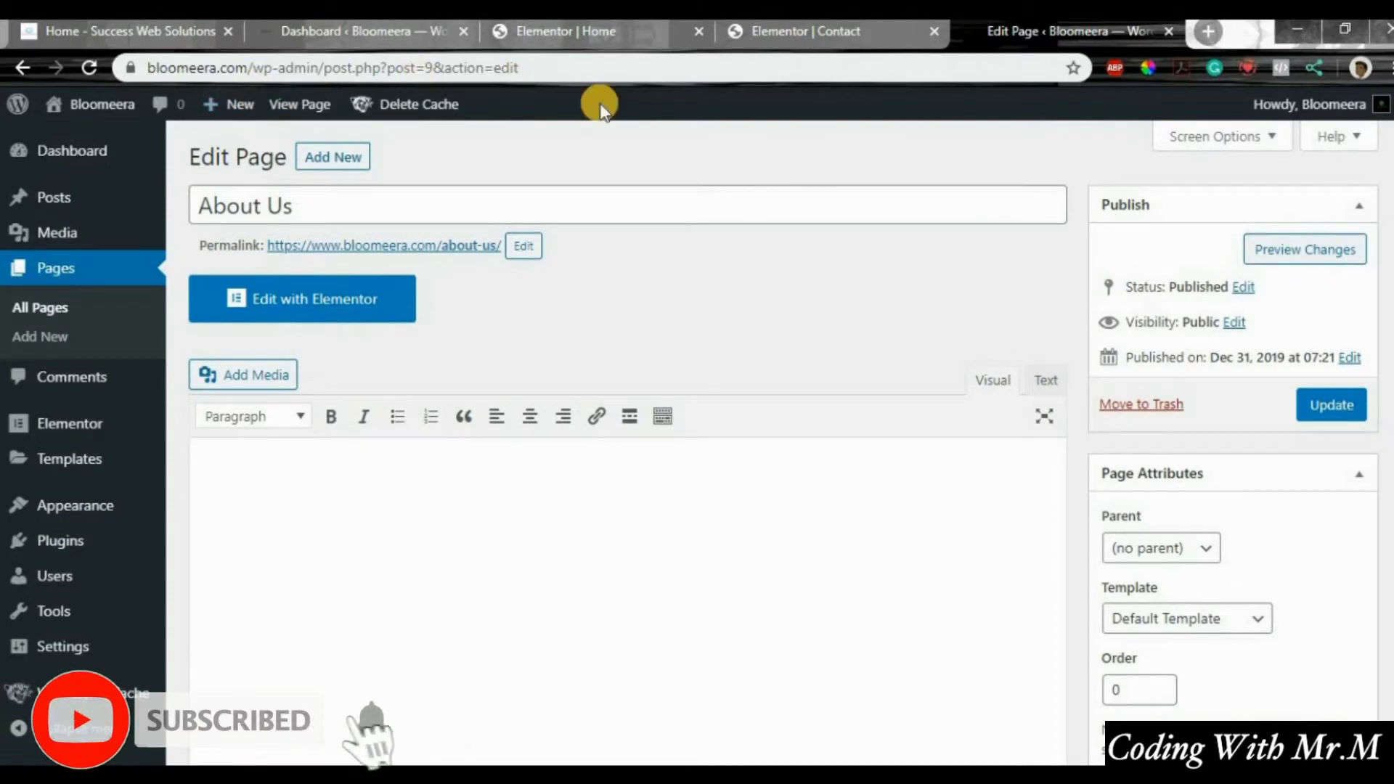
Step: Open the live site in a new browser tab and compare the top of its About Us and Contact pages
mouse_move(68, 107)
right_click(81, 137)
left_click(109, 149)
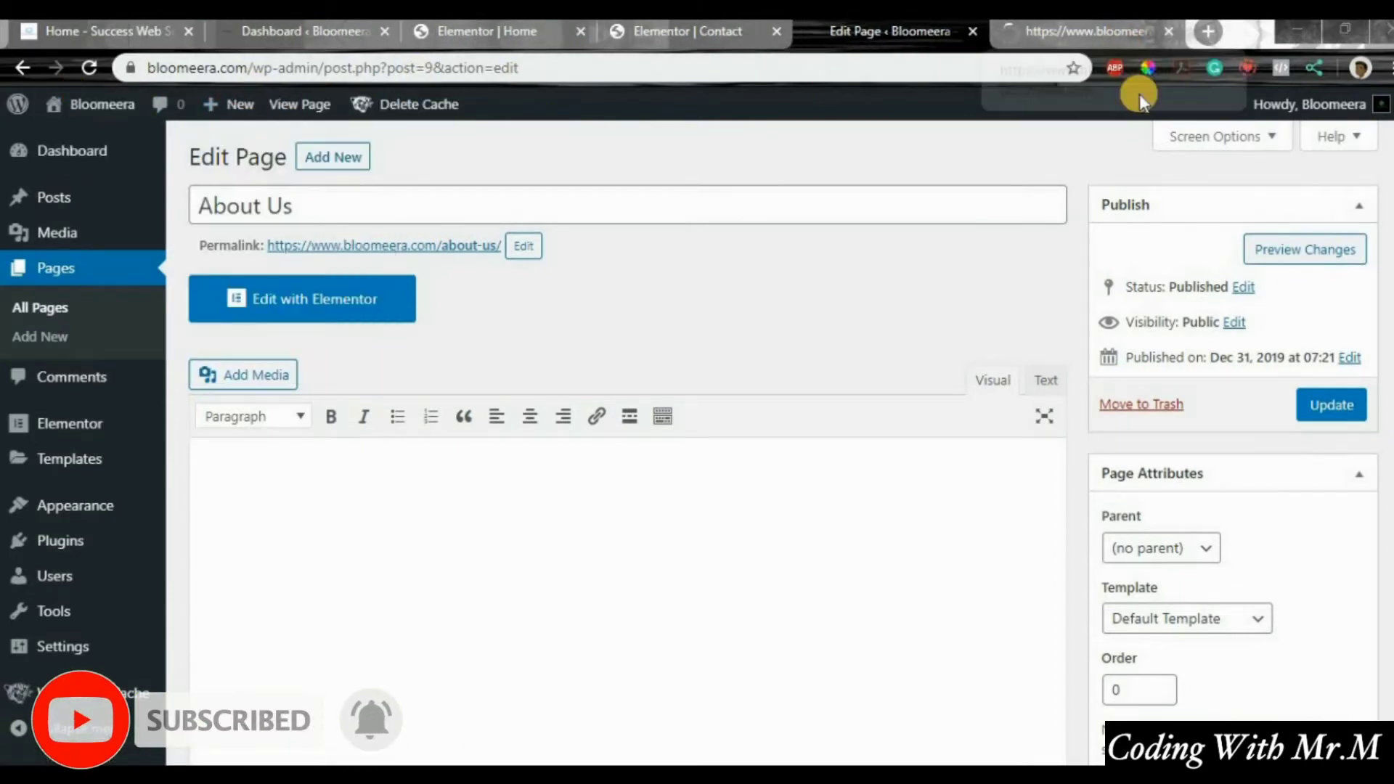
left_click(1125, 34)
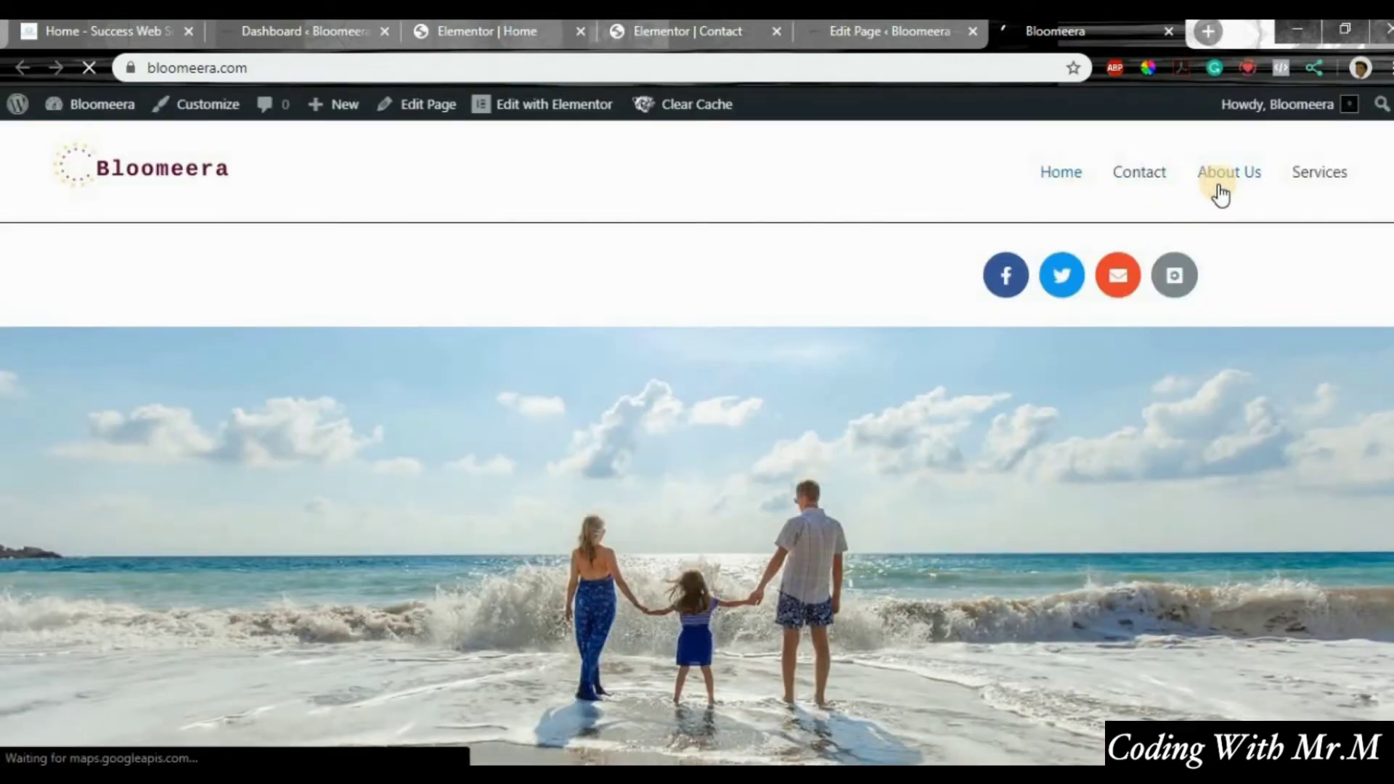
left_click(1220, 190)
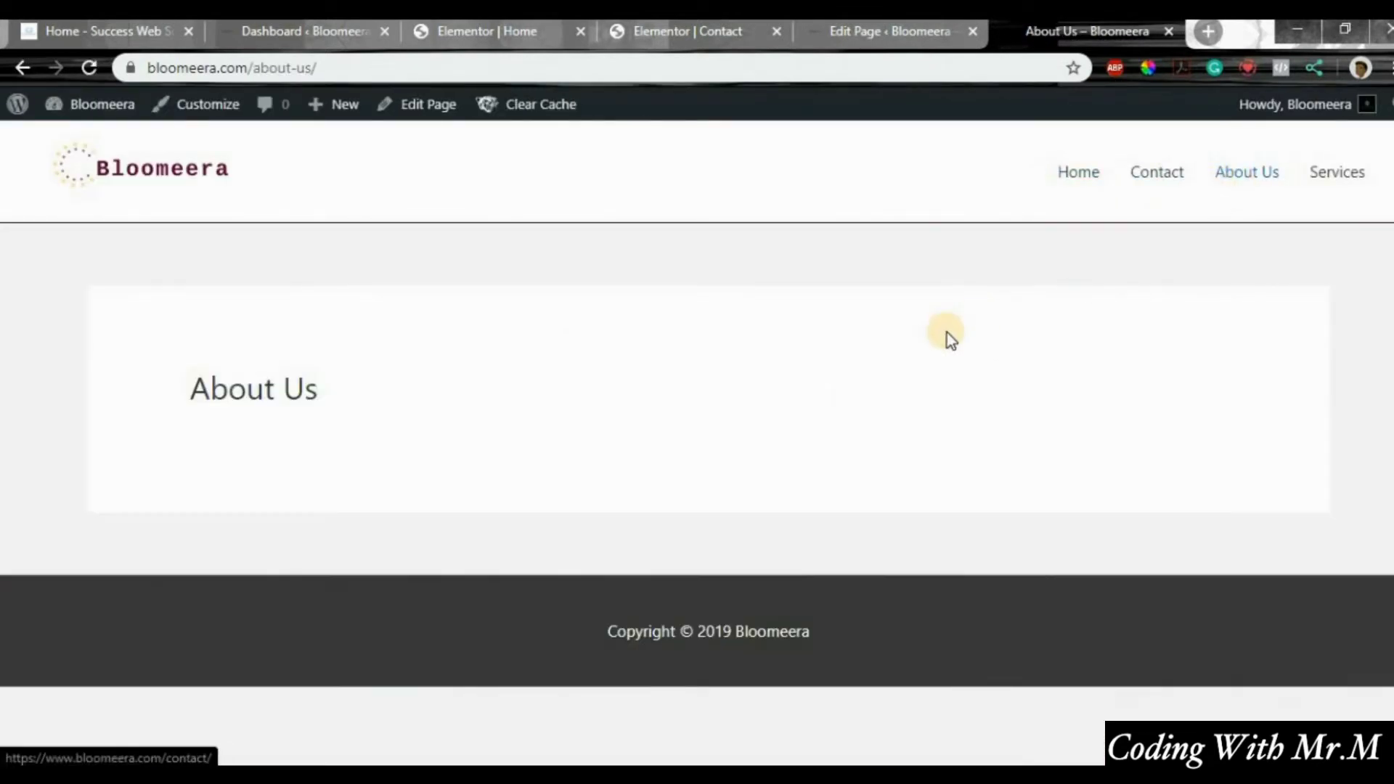
left_click(1168, 180)
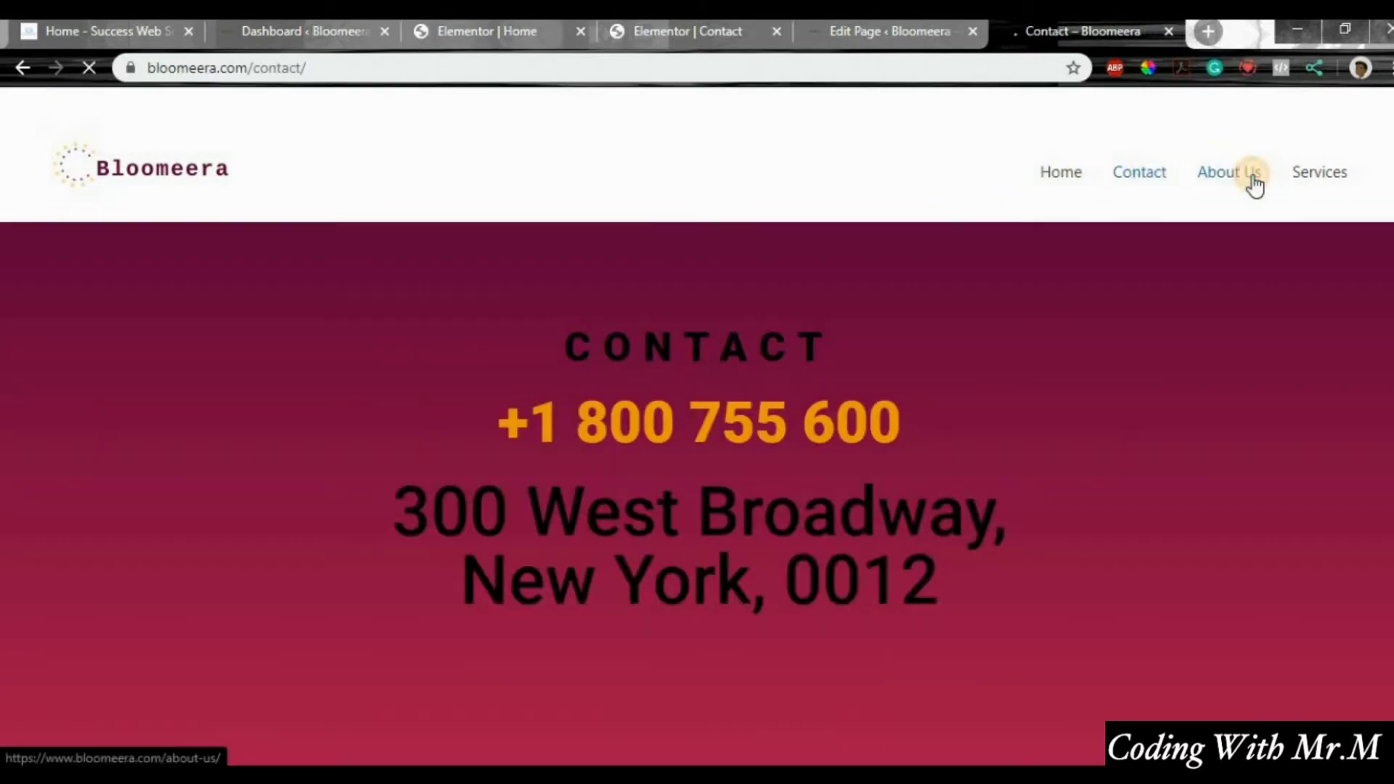
left_click(1254, 183)
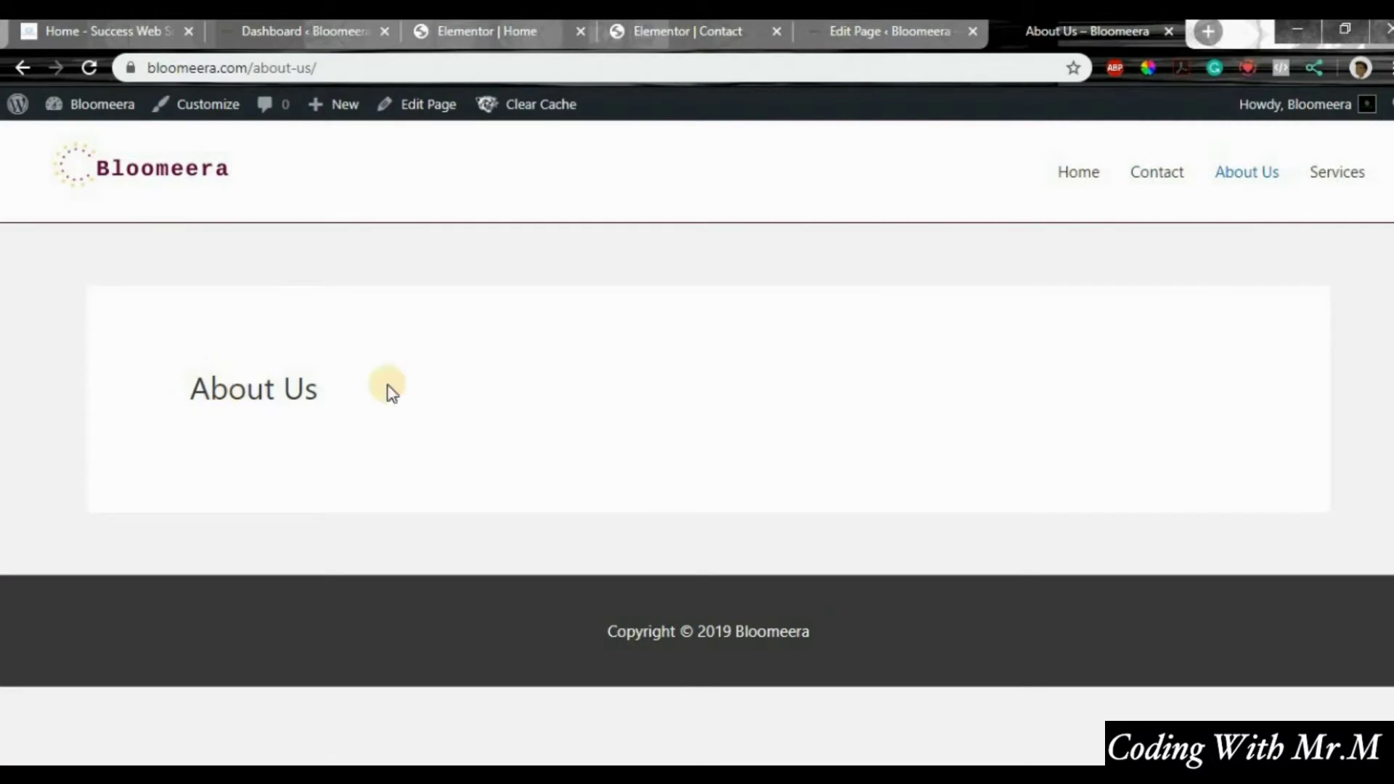
Step: Disable the title in the Astra settings of the About Us page and update the page
left_click(853, 36)
scroll(1038, 371, "down", 3)
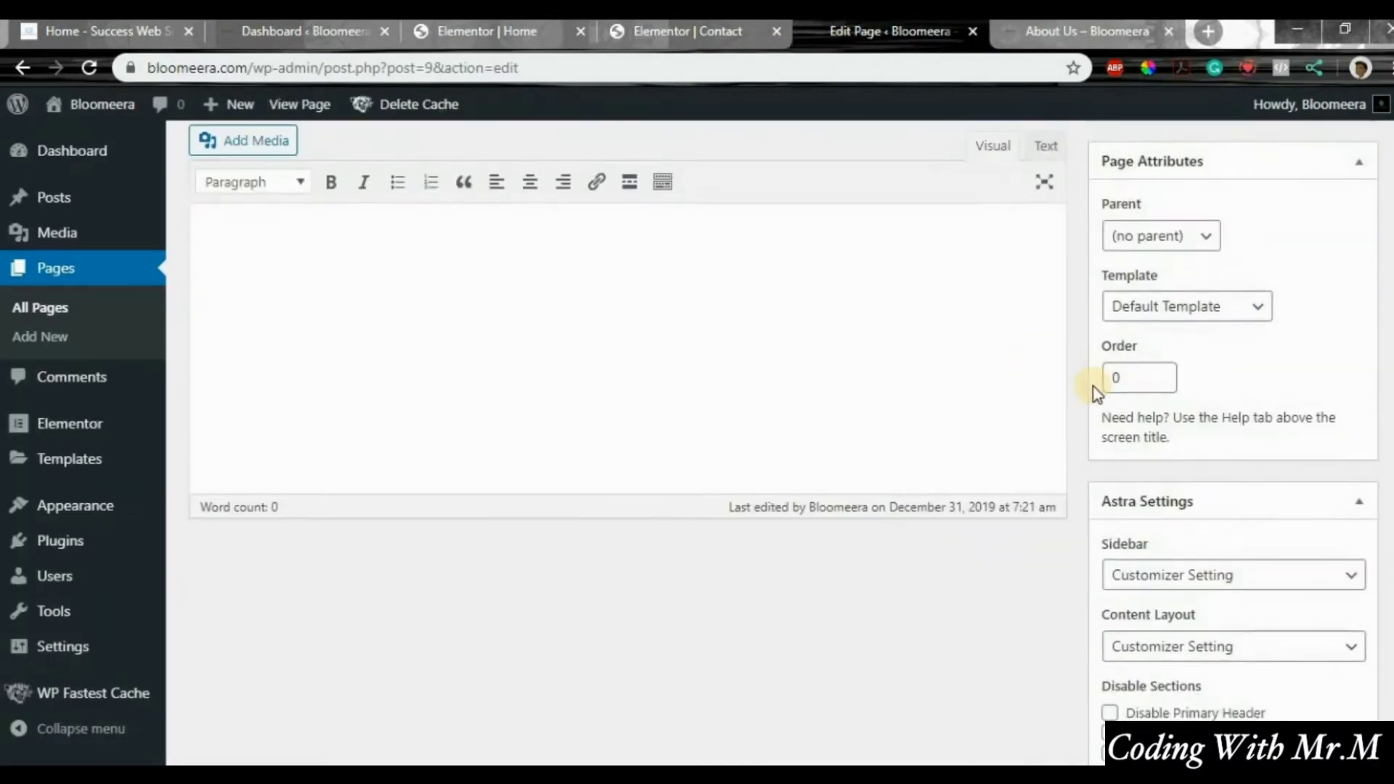
scroll(1096, 392, "down", 5)
left_click(1162, 408)
scroll(1165, 393, "up", 10)
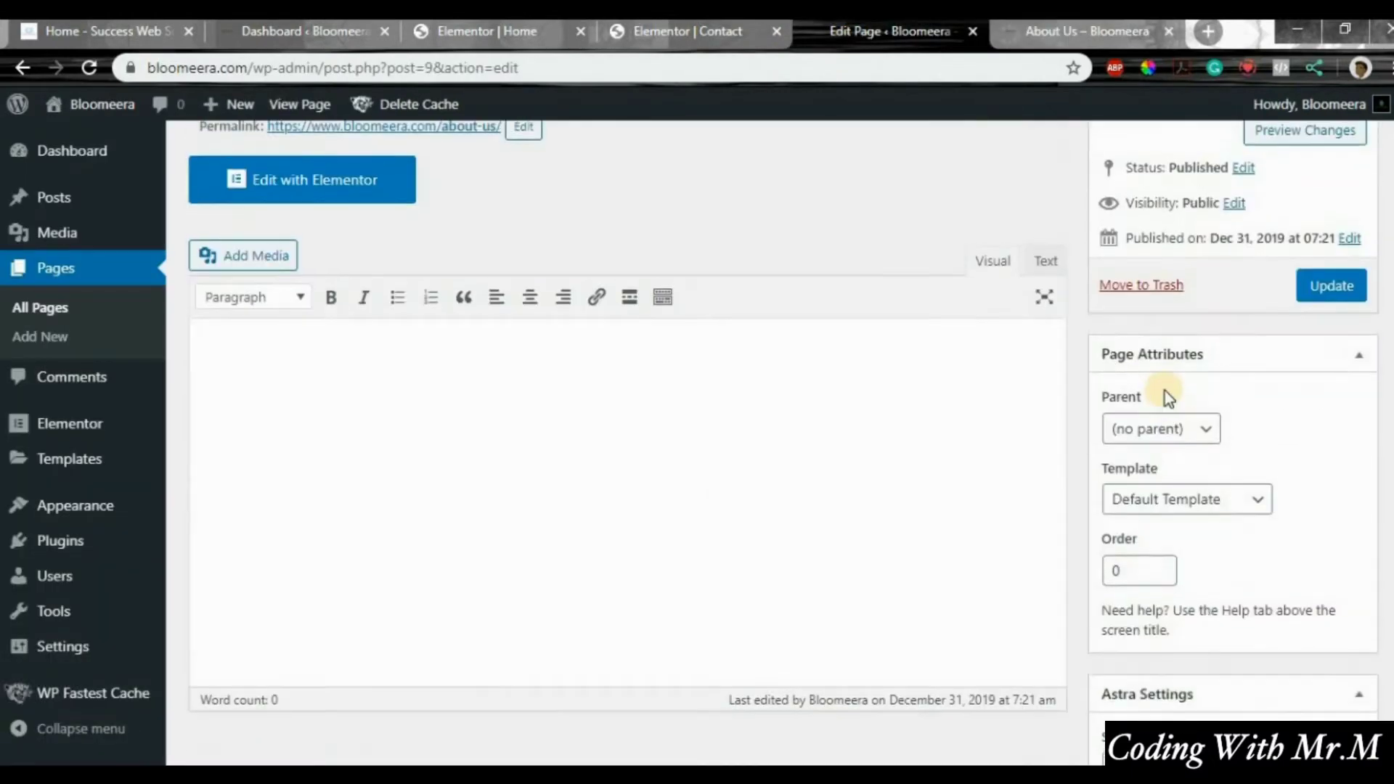
left_click(1344, 410)
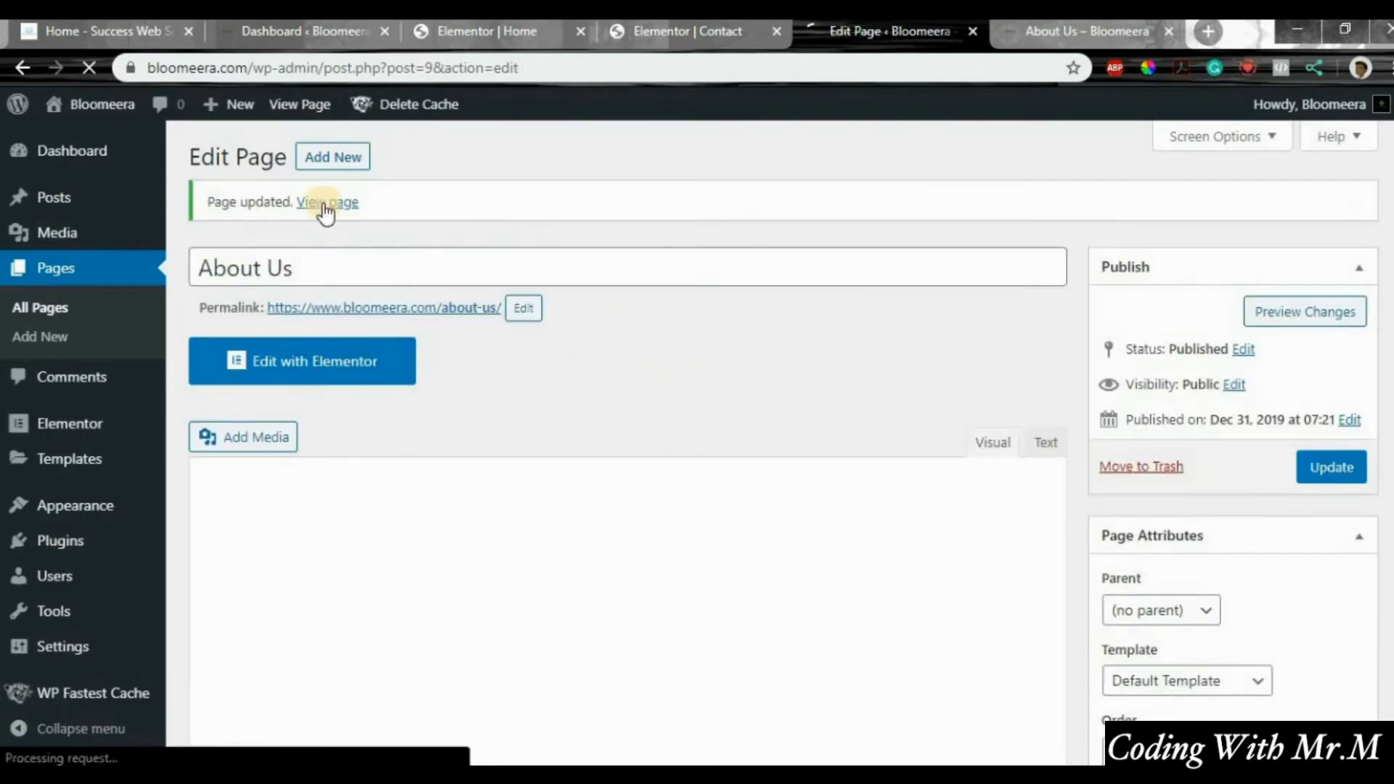
Step: View the updated About Us page in a new browser tab and close the old About Us tab
right_click(326, 209)
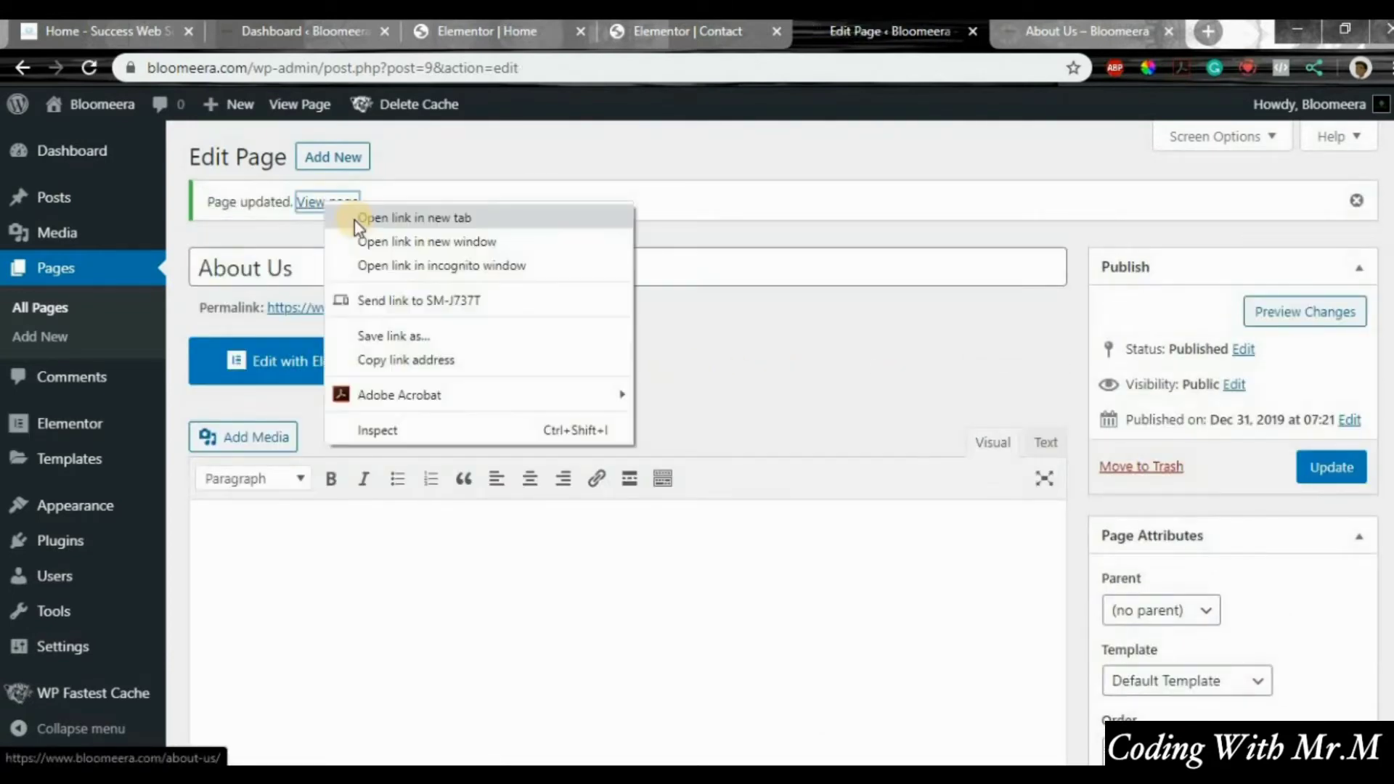
left_click(354, 220)
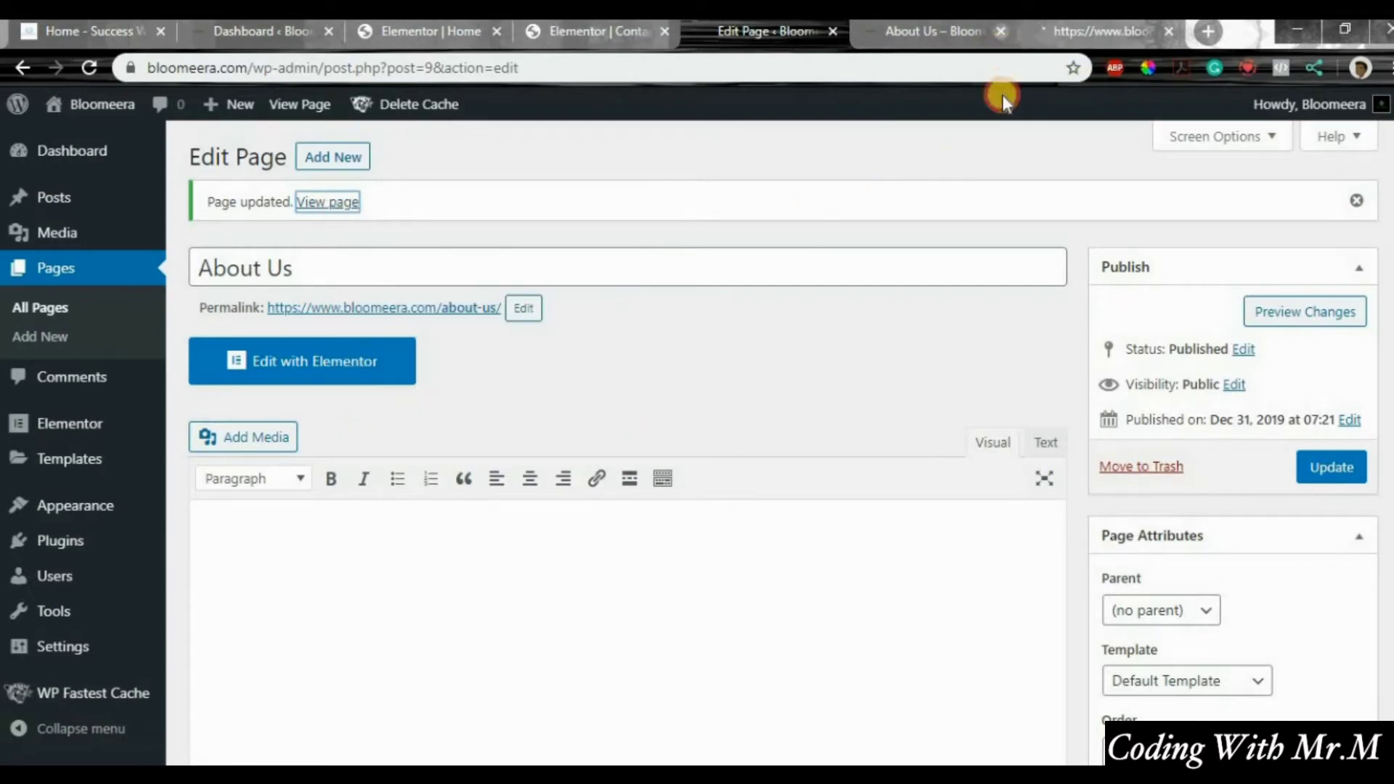
left_click(944, 44)
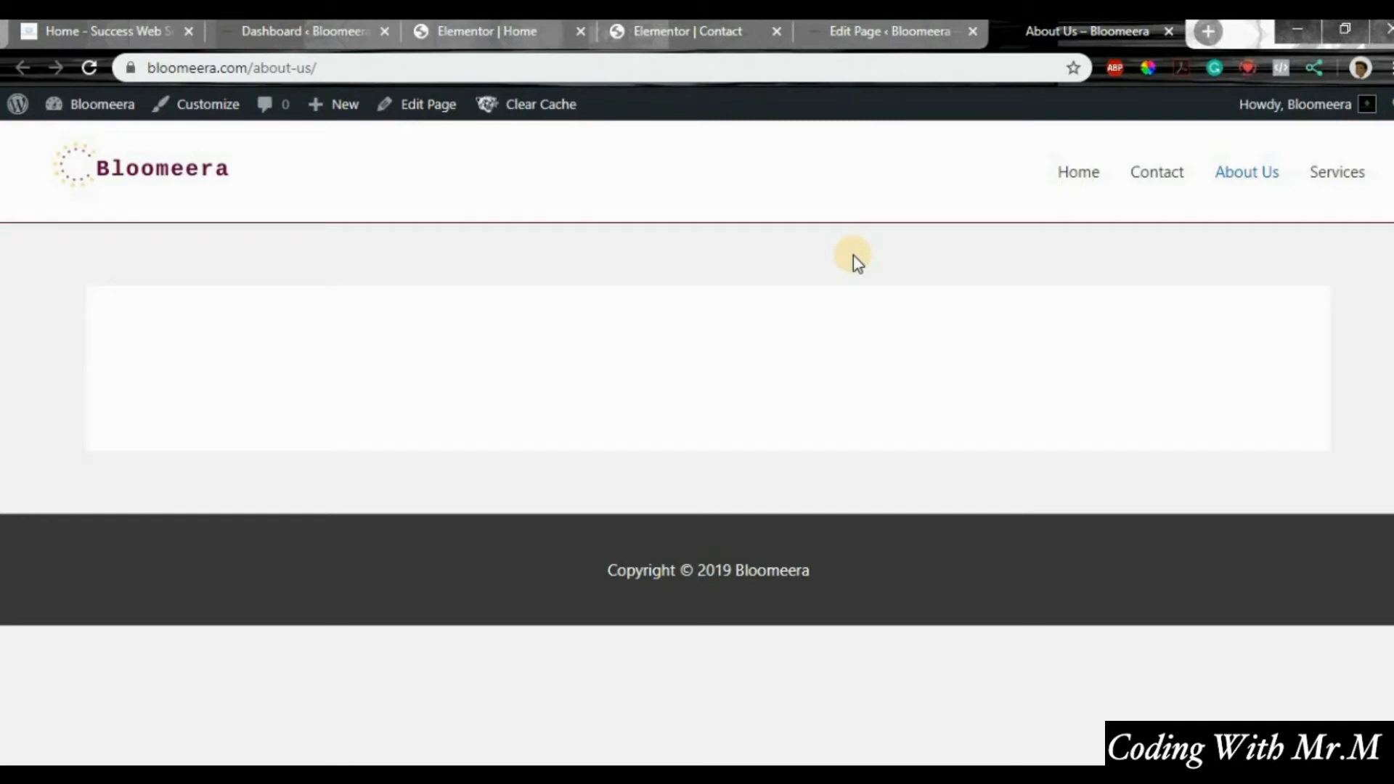
Step: Open the About Us page in the Elementor editor and bring up the template library
left_click(399, 108)
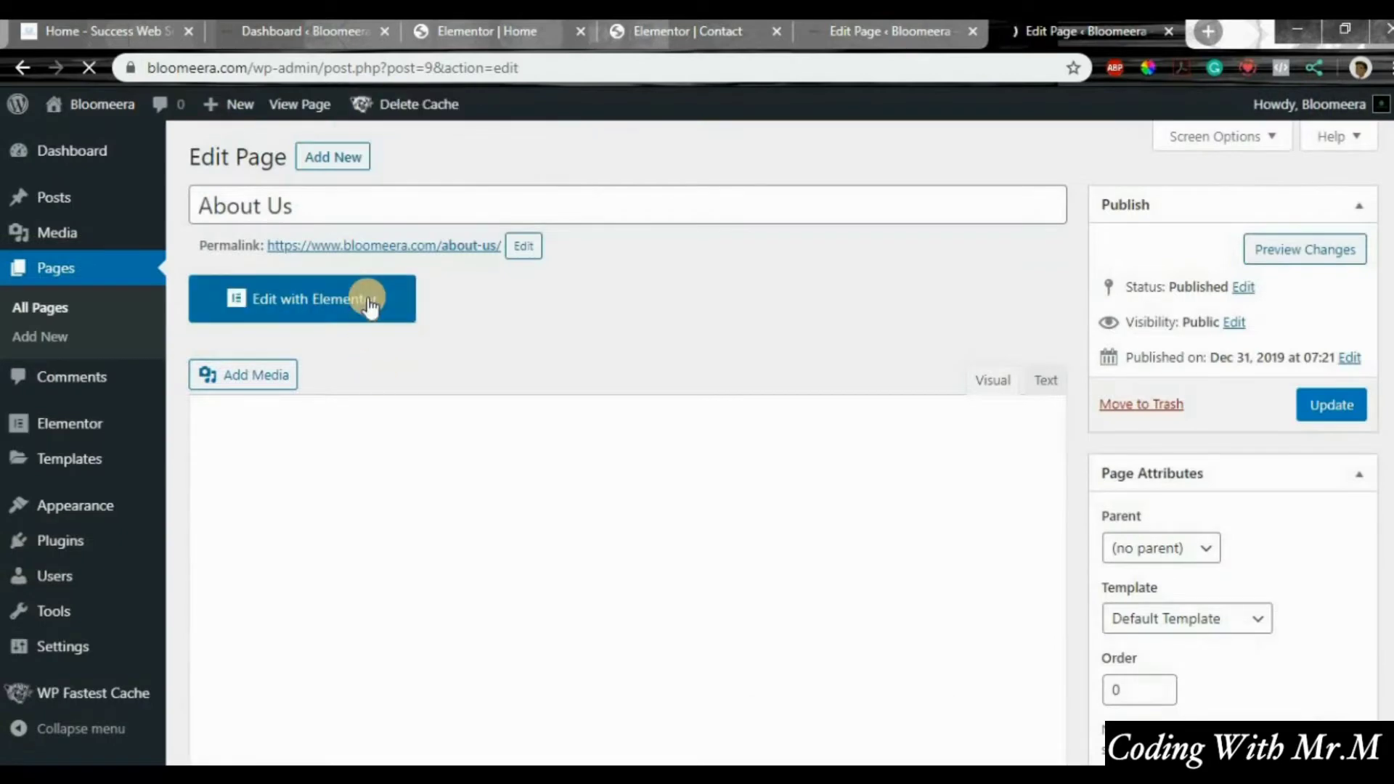
left_click(368, 303)
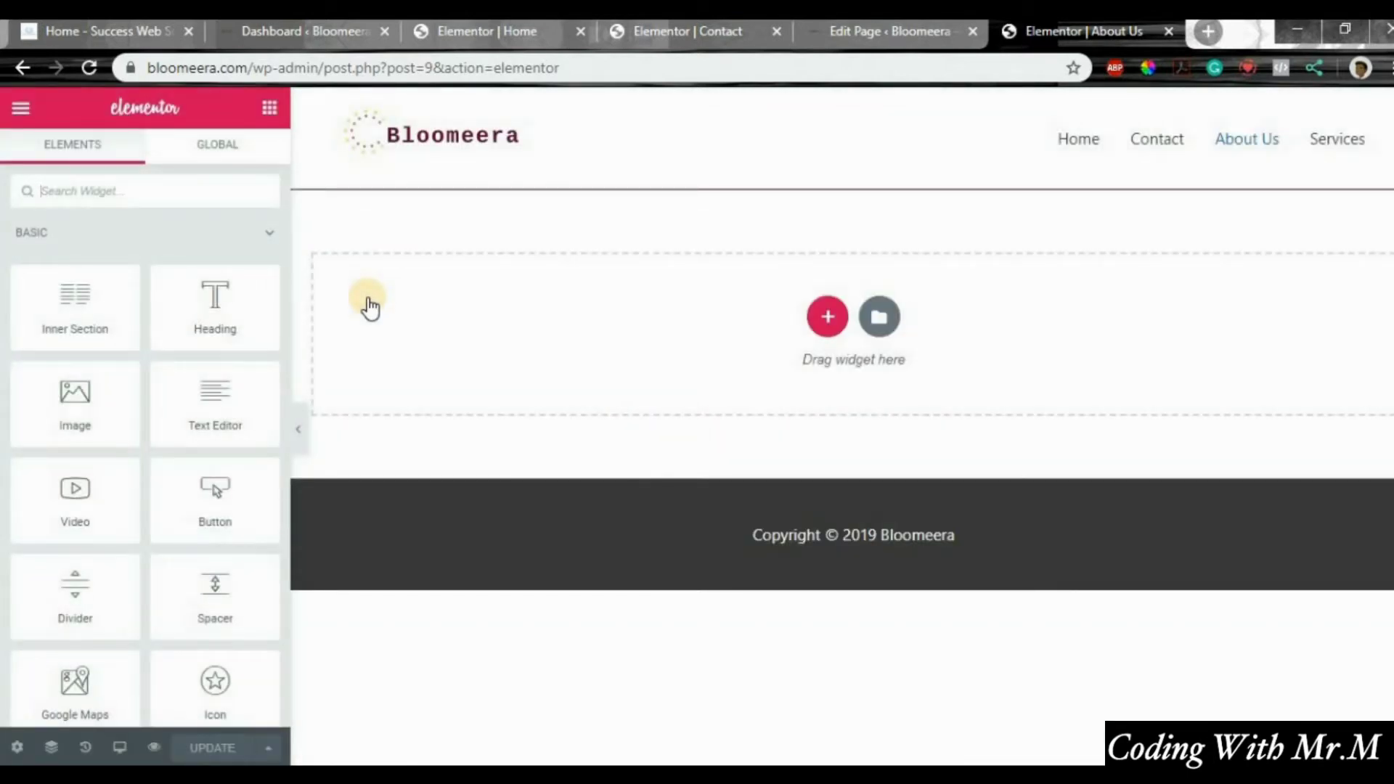
left_click(876, 318)
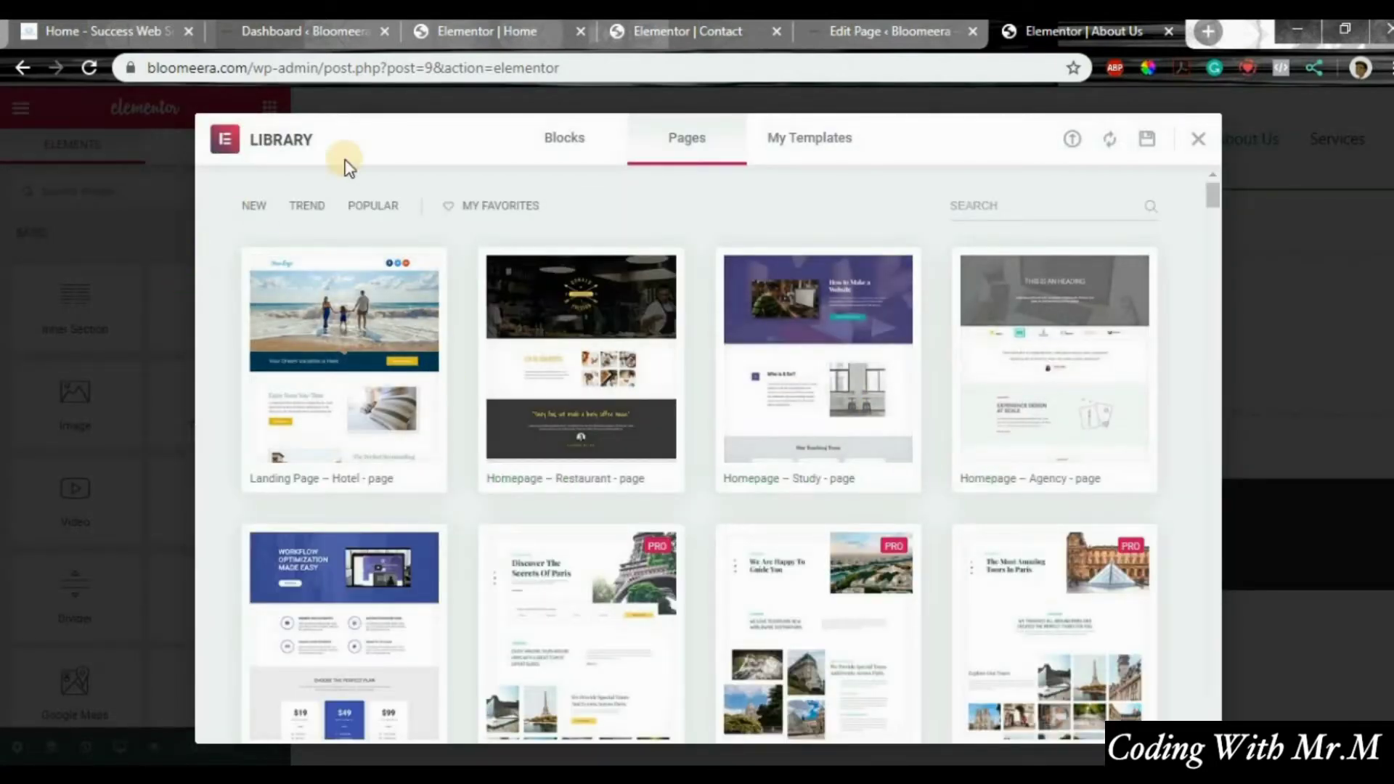
Step: Filter the template library's blocks by the About category
left_click(569, 149)
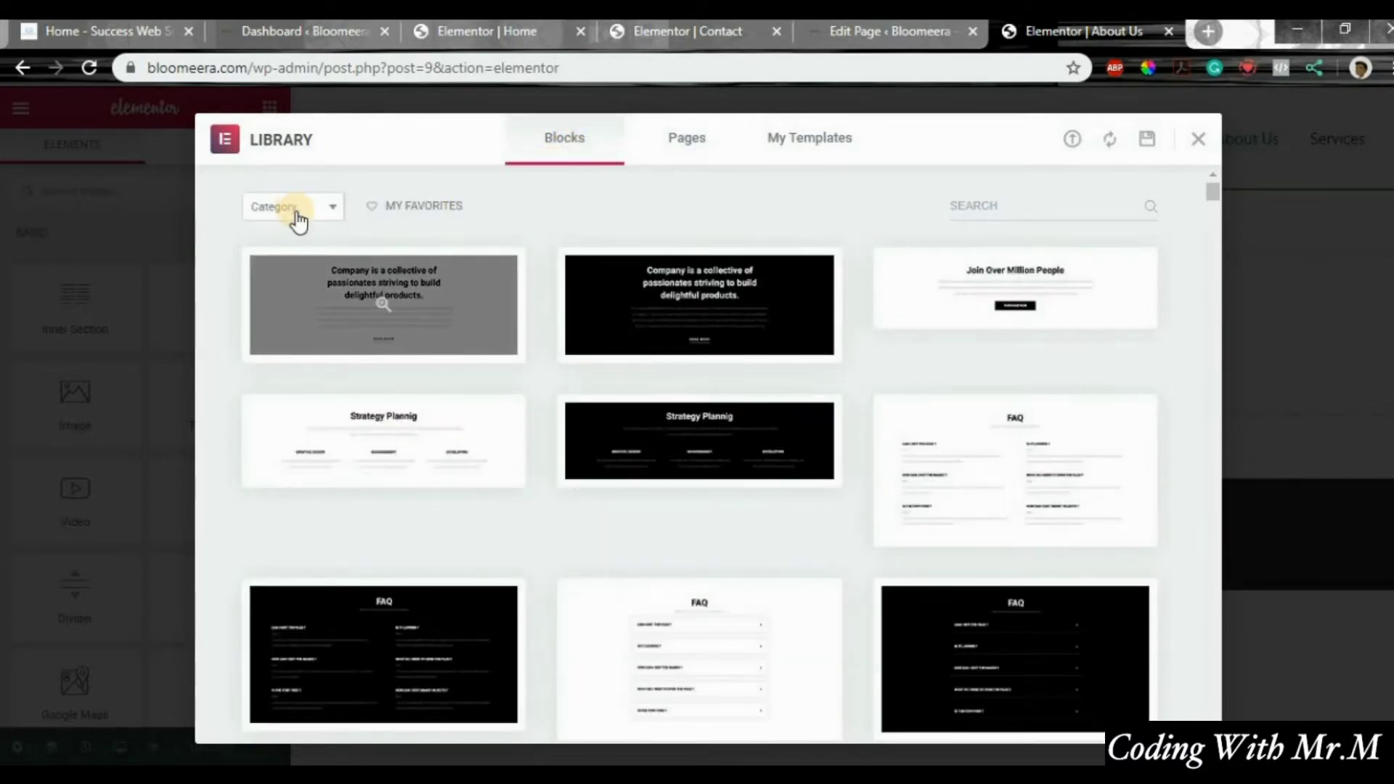
left_click(295, 207)
left_click(304, 298)
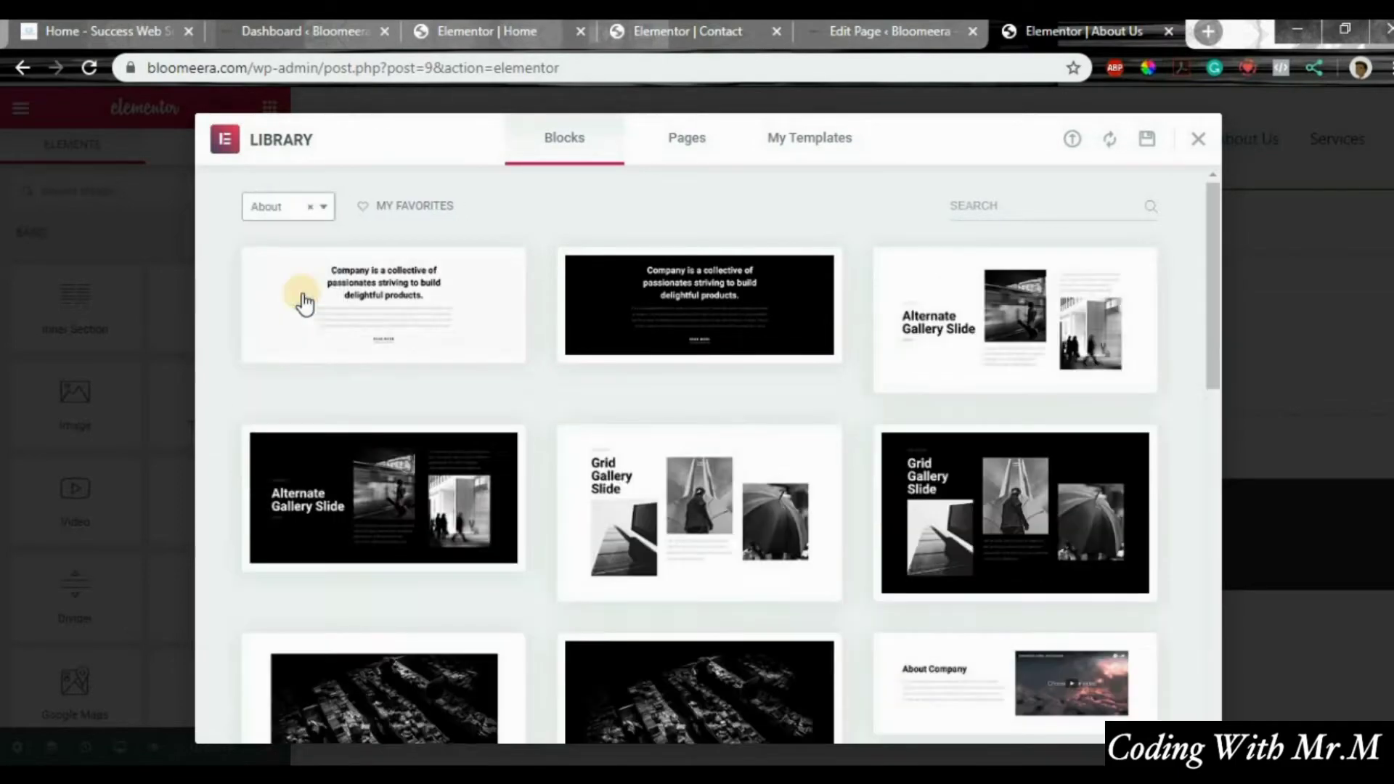
Step: Insert the white About Company block that has text and a black button beside a bicycle photo
mouse_move(958, 324)
scroll(987, 320, "down", 5)
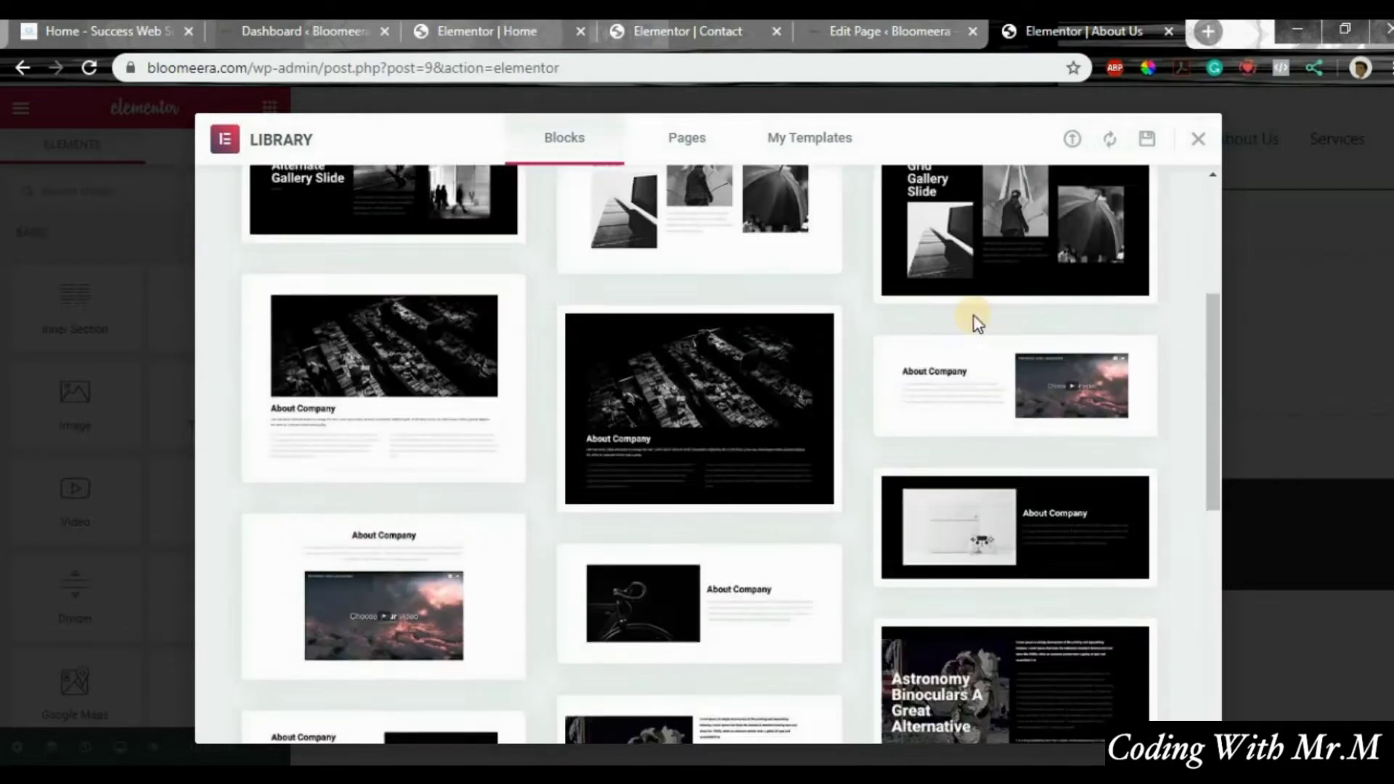
scroll(906, 302, "up", 3)
scroll(902, 310, "down", 7)
scroll(730, 310, "down", 3)
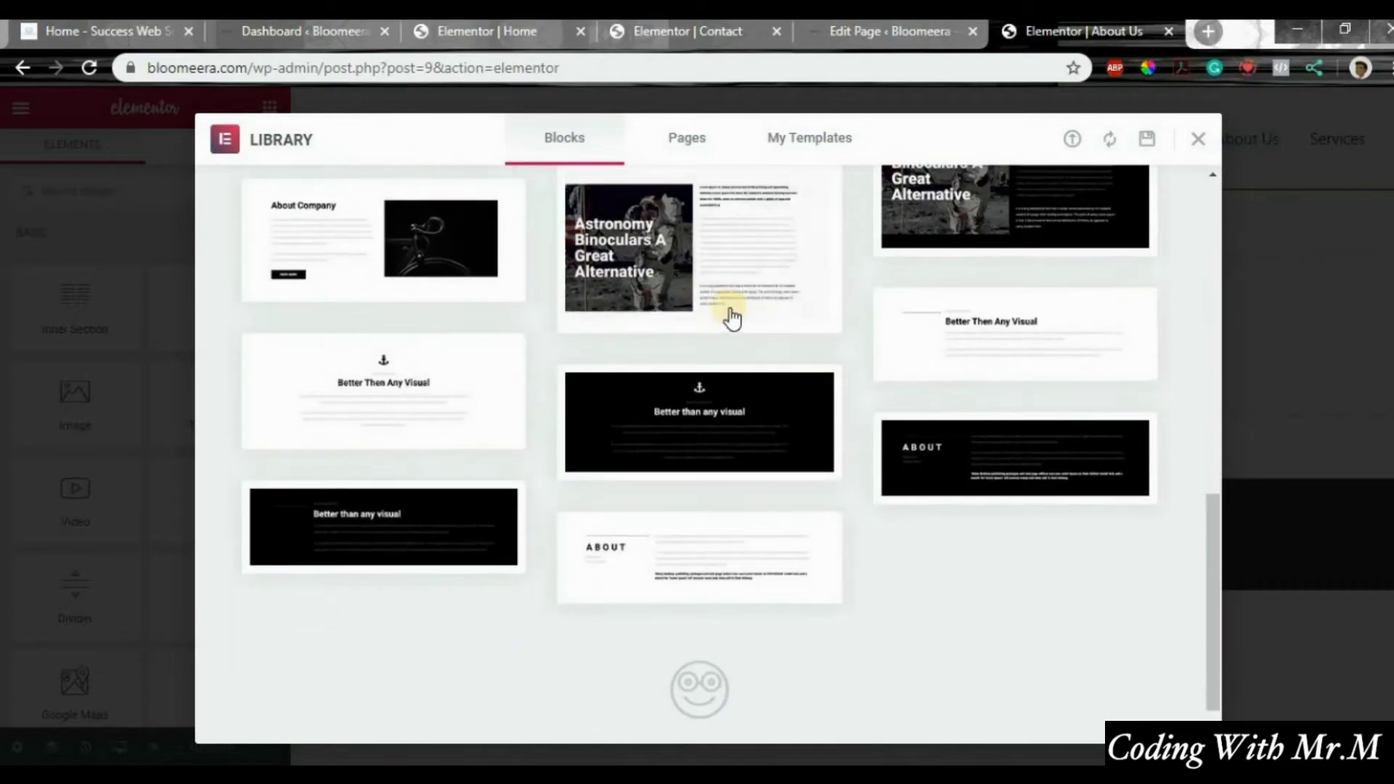
scroll(971, 352, "up", 5)
scroll(974, 352, "up", 5)
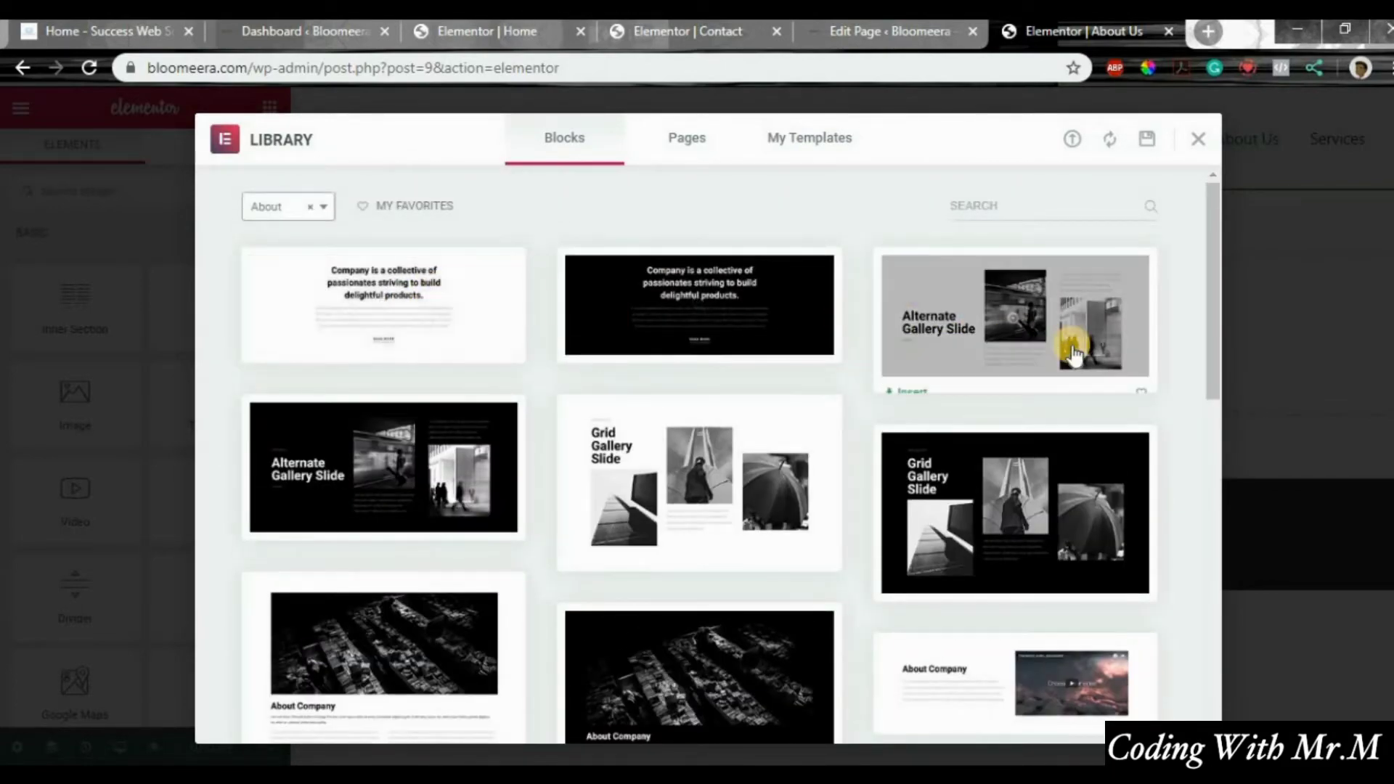
scroll(1031, 350, "down", 2)
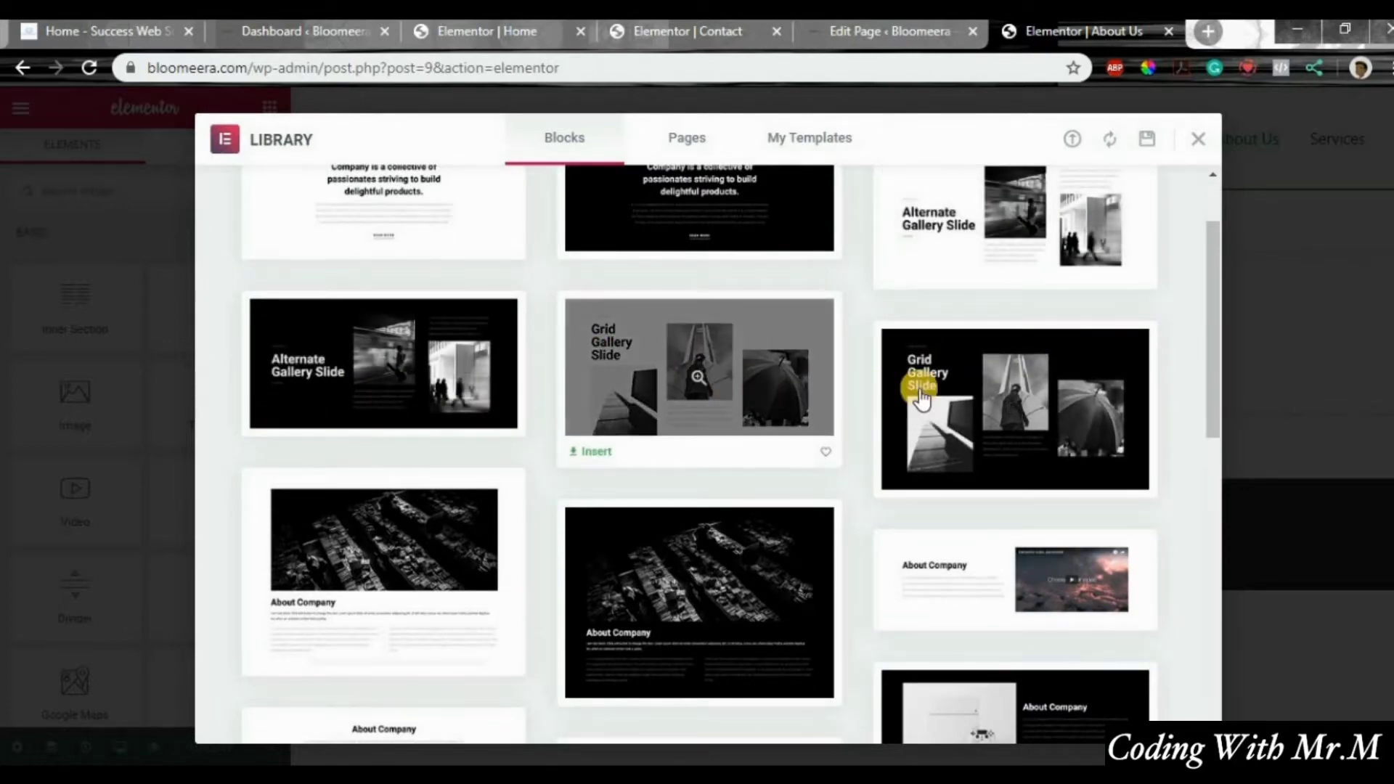
scroll(922, 399, "up", 2)
scroll(926, 392, "down", 8)
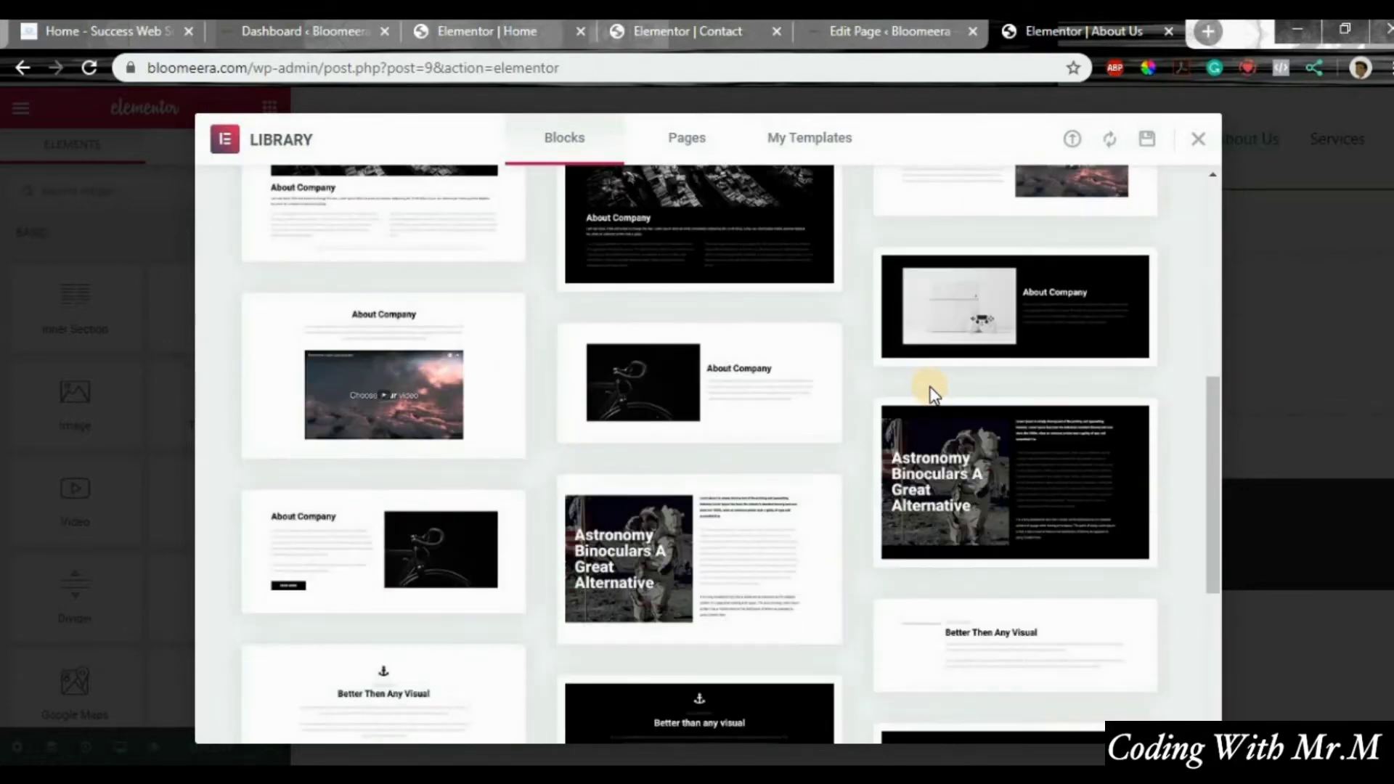
scroll(929, 392, "down", 4)
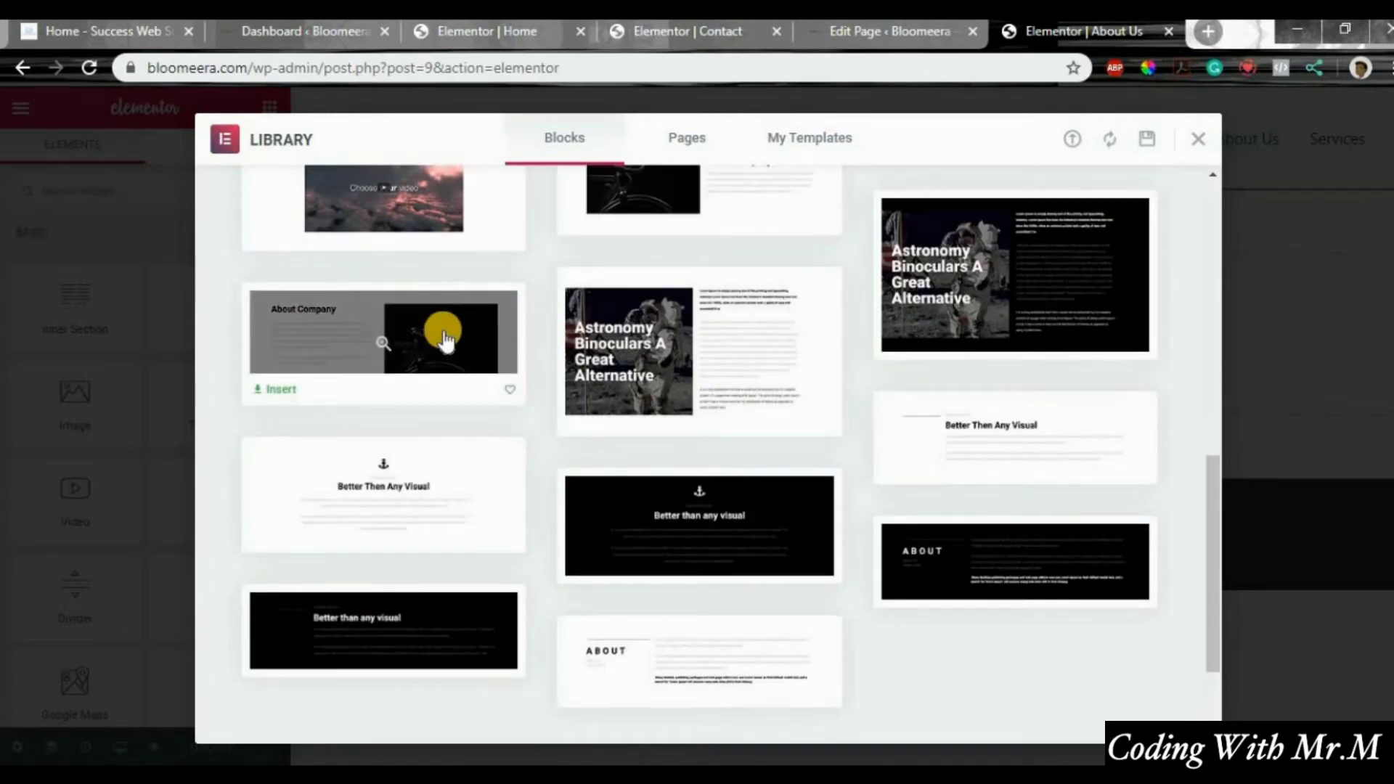
left_click(270, 388)
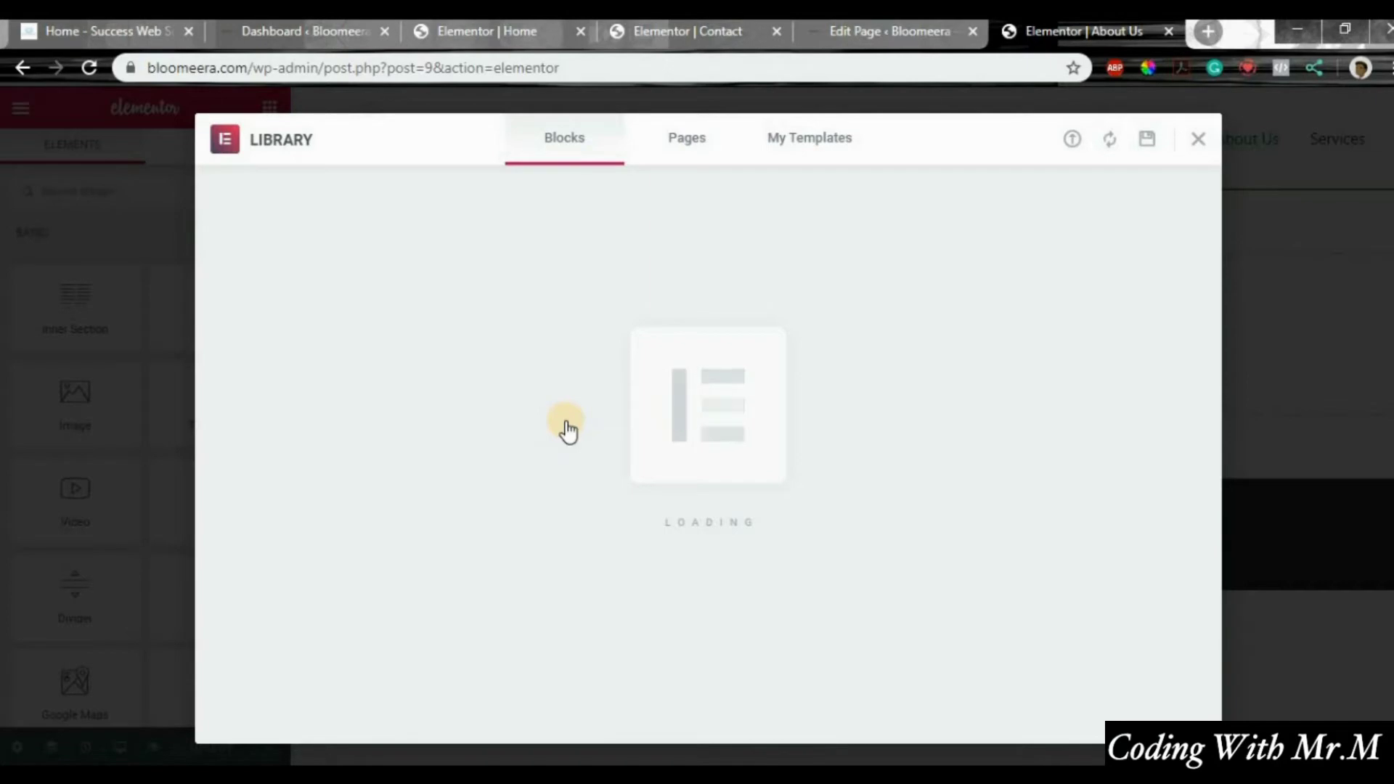
scroll(751, 404, "down", 6)
scroll(818, 404, "up", 6)
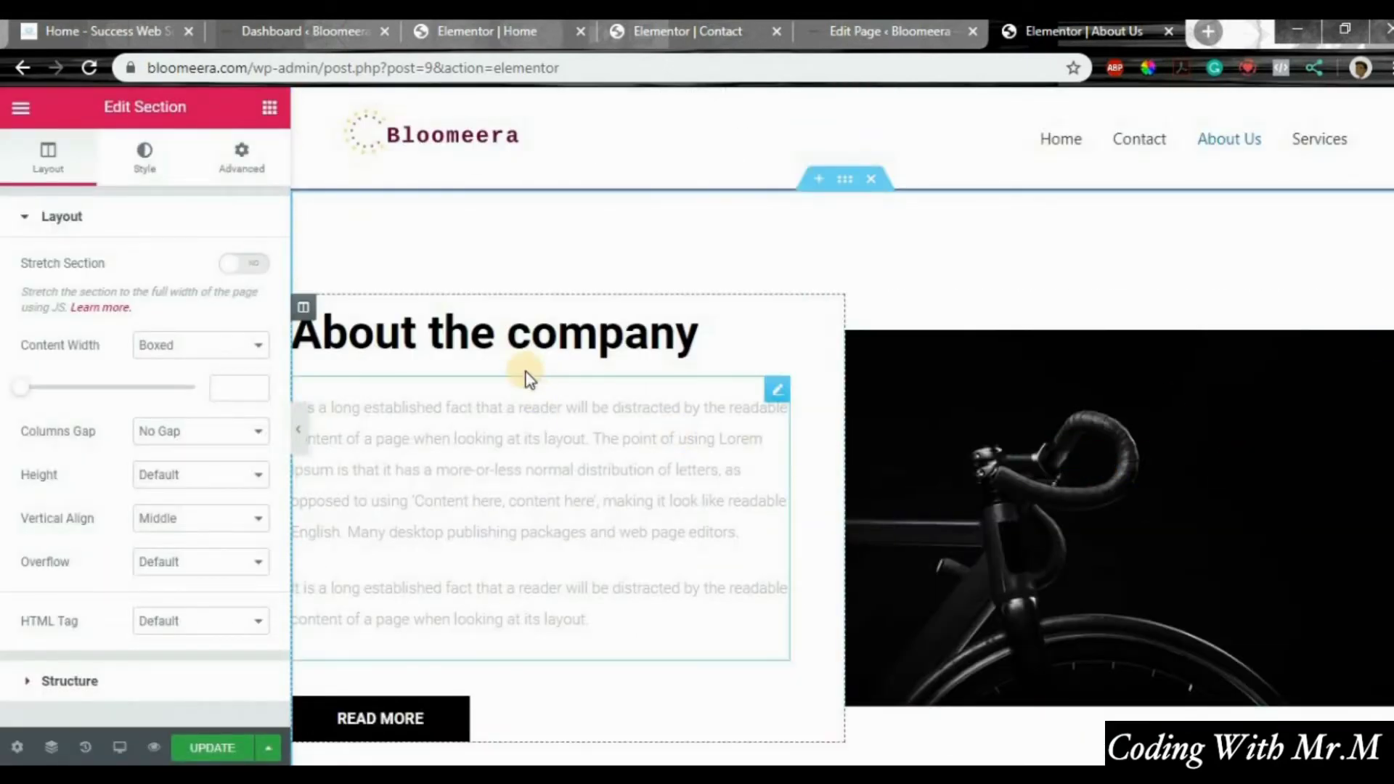
Step: Style the paragraph text below the About the company heading with size 16 px, weight 800 and black colour #000000
left_click(534, 319)
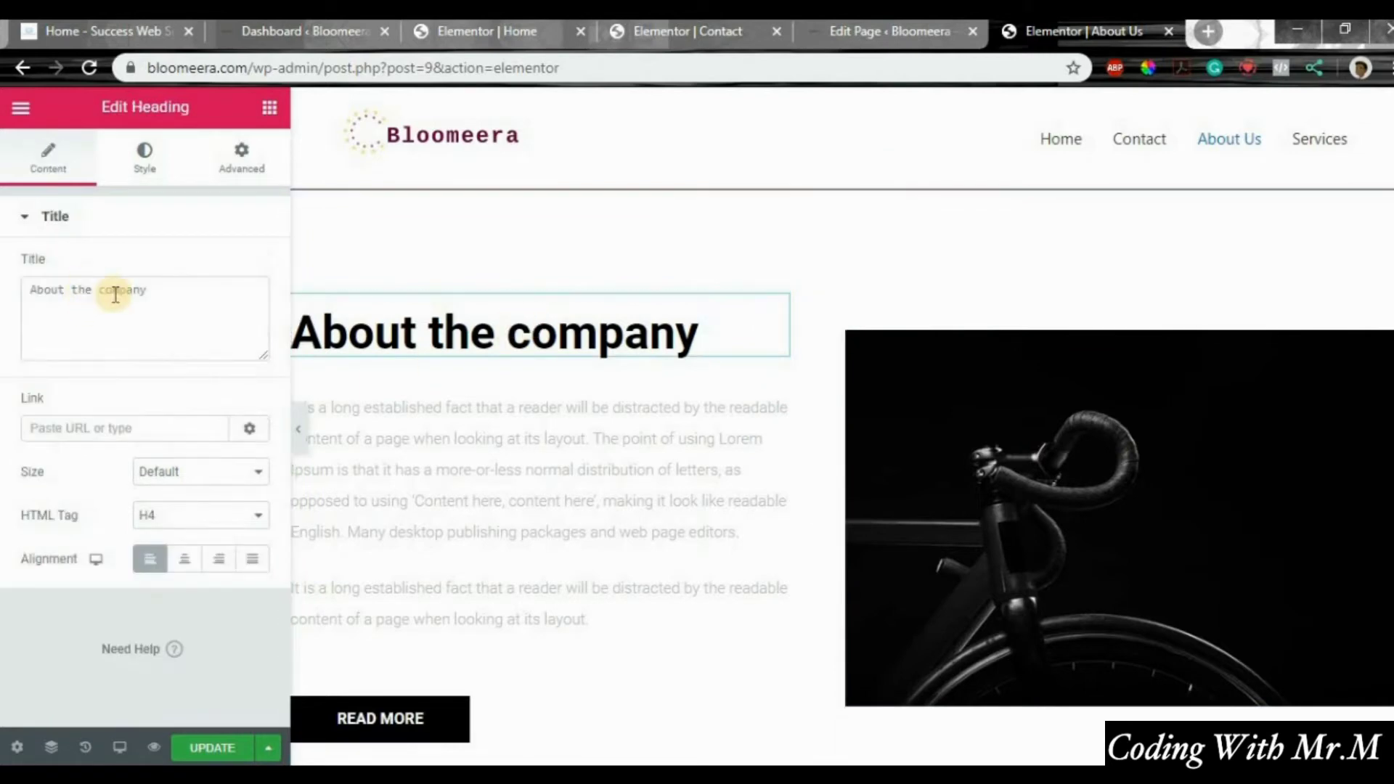
left_click(494, 452)
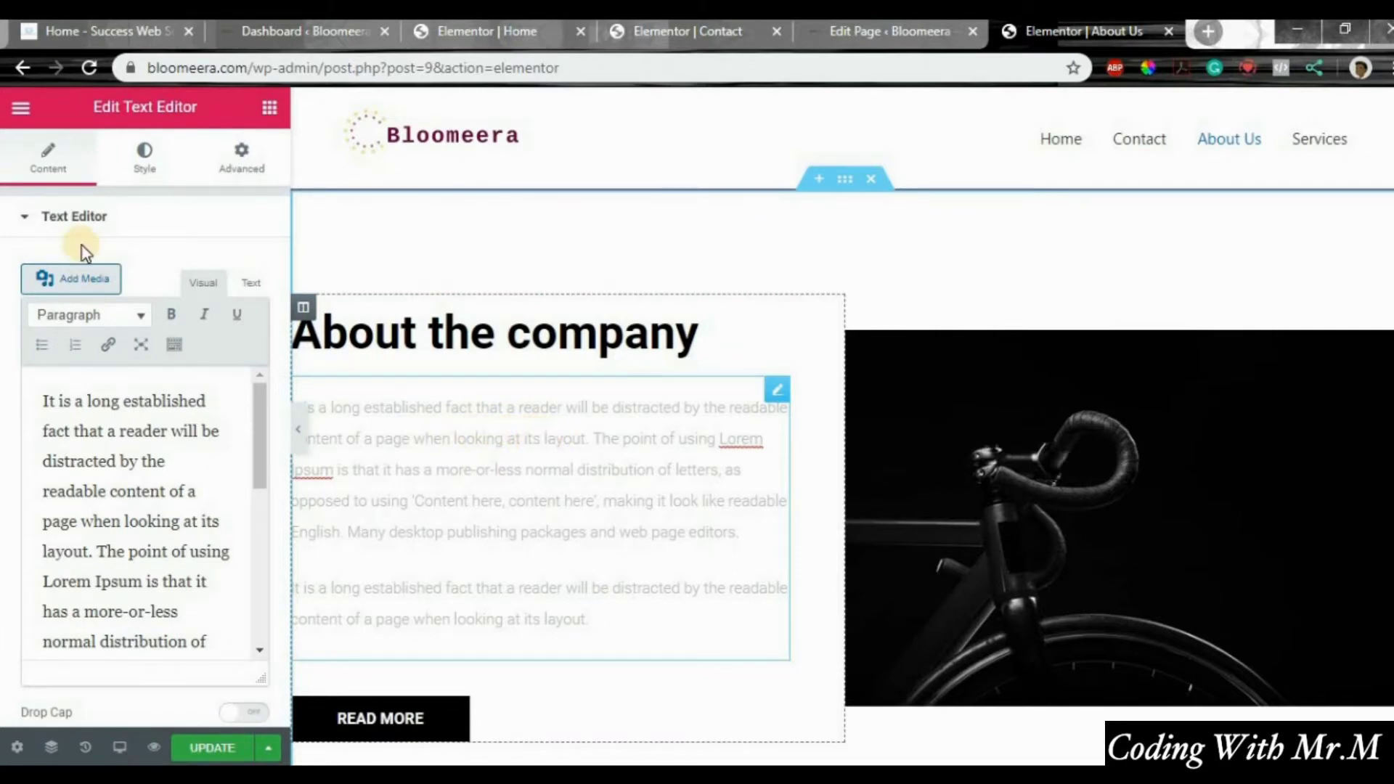
left_click(143, 159)
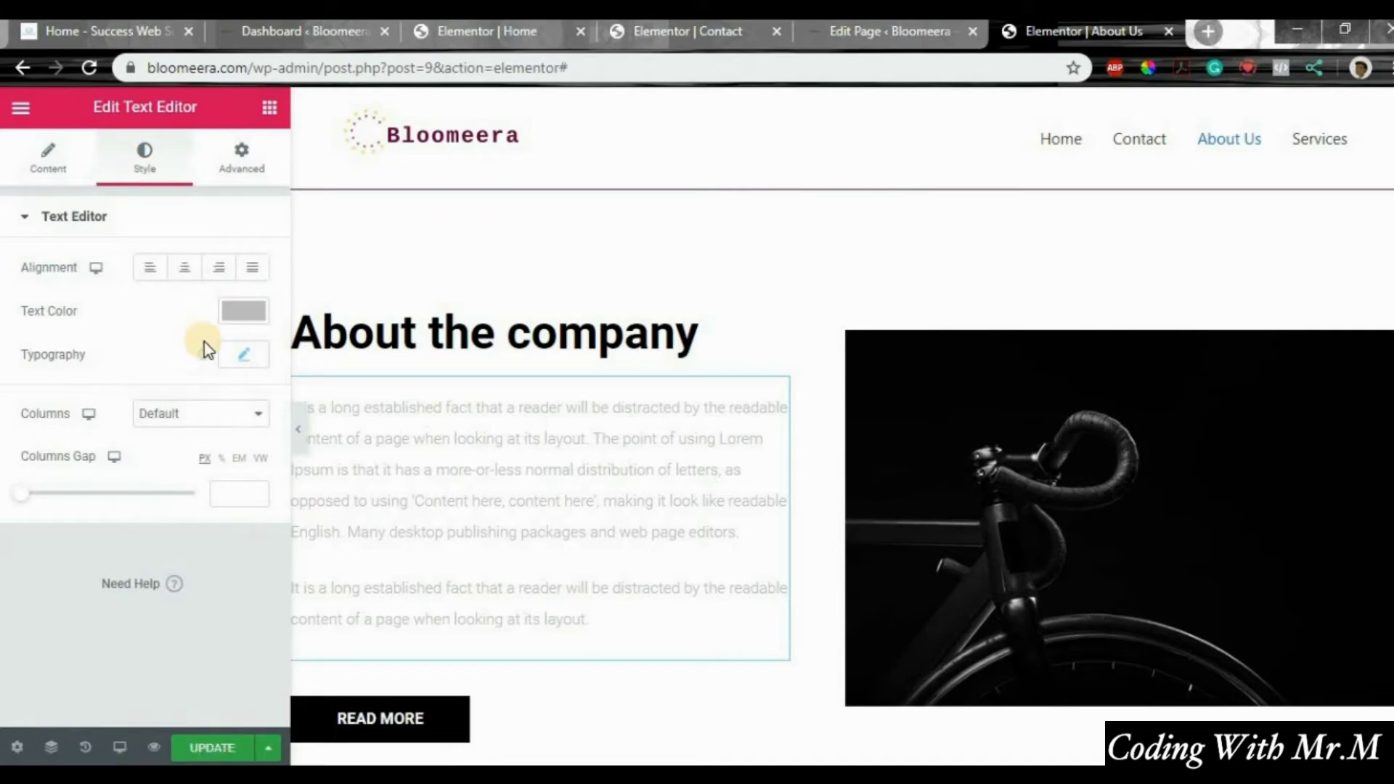
left_click(242, 356)
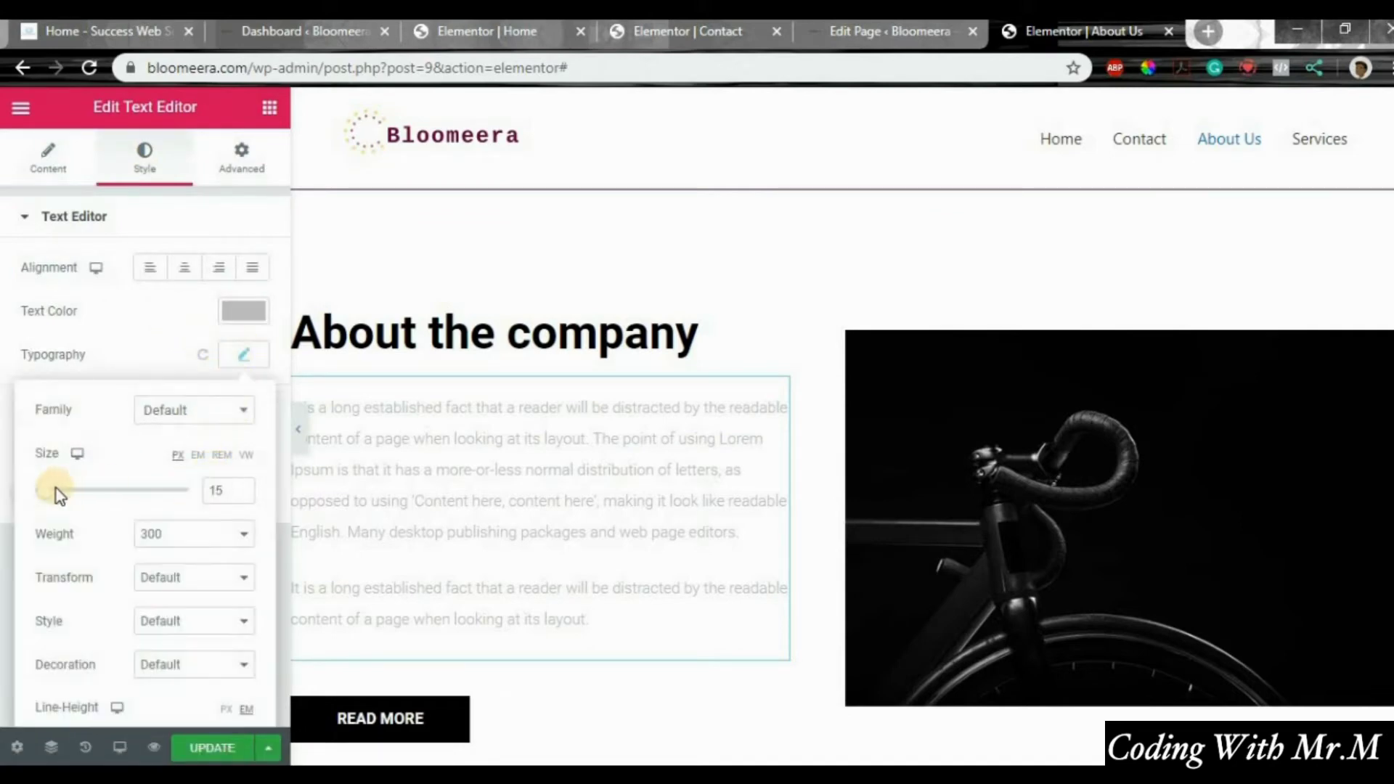
mouse_move(42, 490)
left_mouse_down()
mouse_move(58, 492)
mouse_move(38, 484)
mouse_move(45, 495)
left_mouse_up()
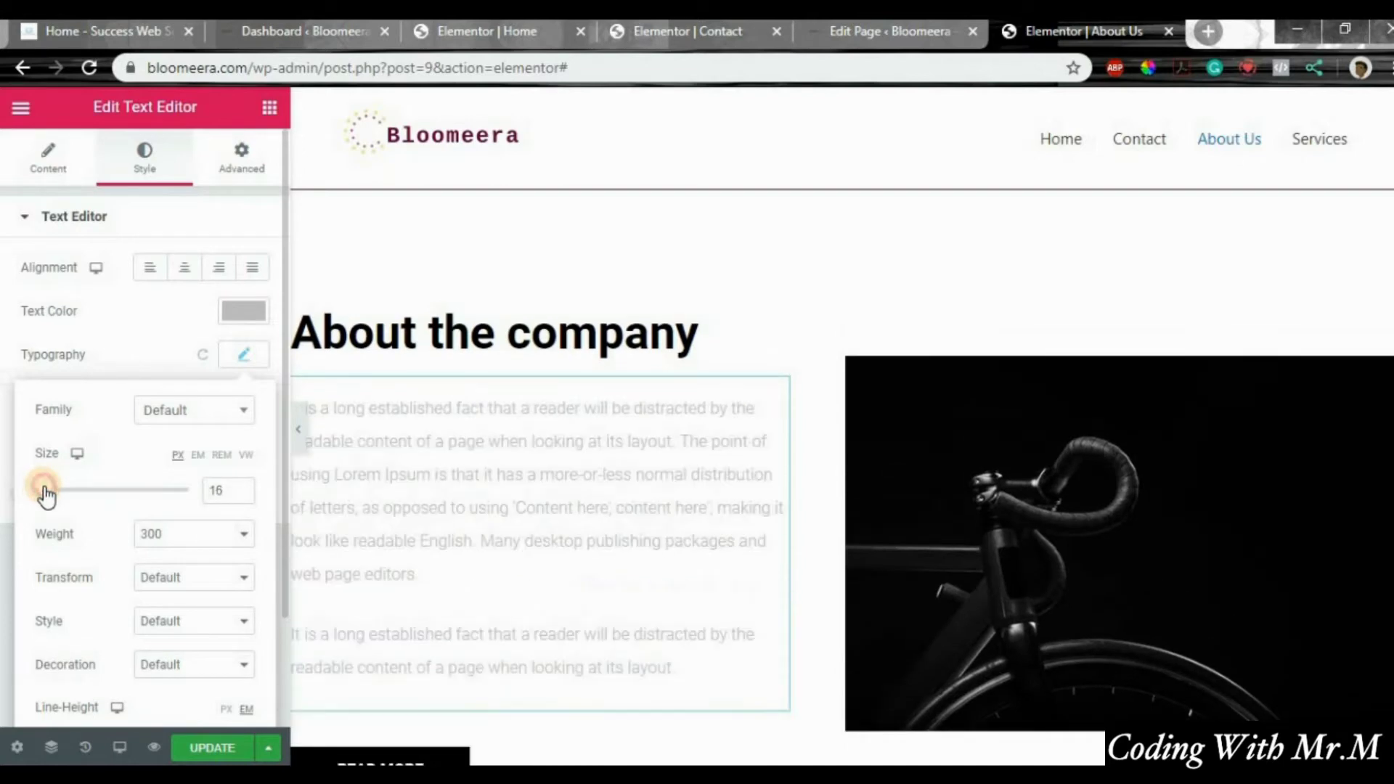
left_click(150, 535)
left_click(193, 668)
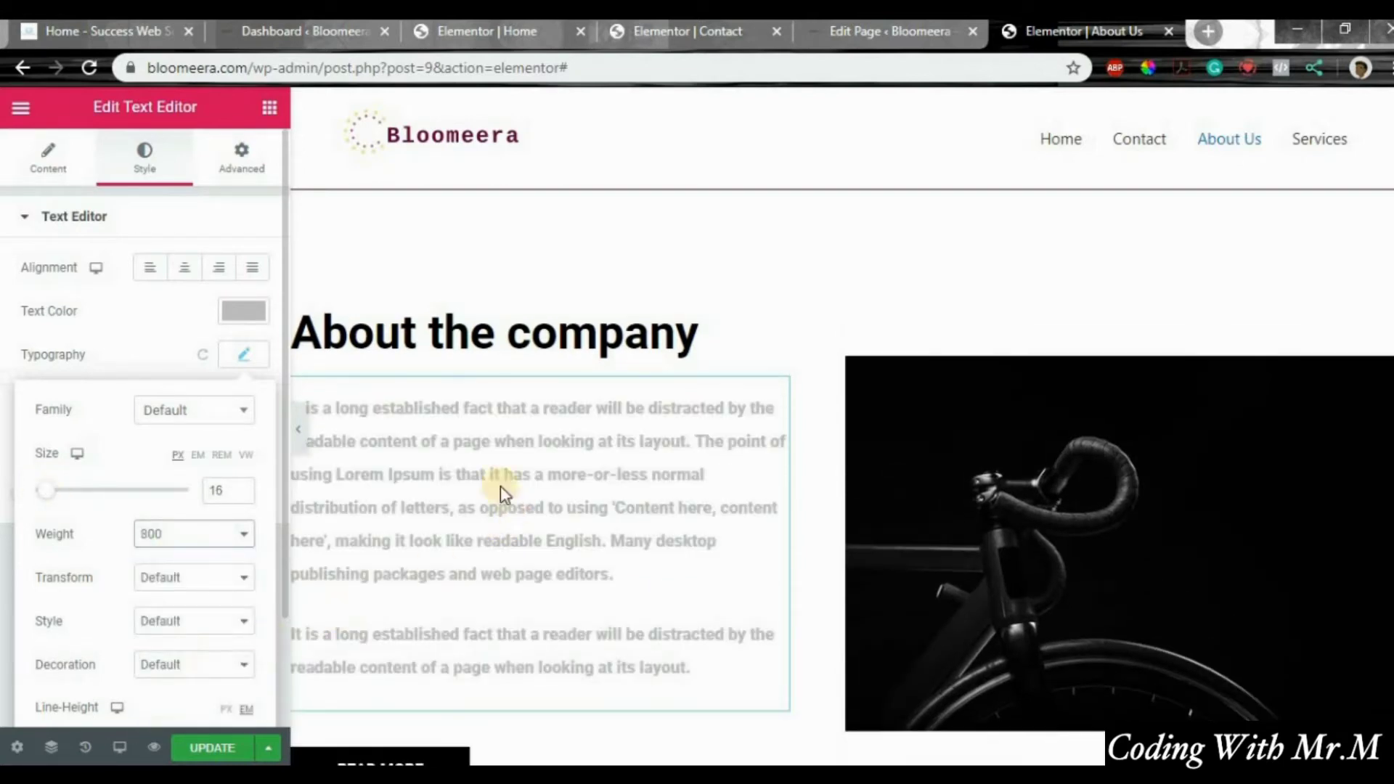
left_click(233, 315)
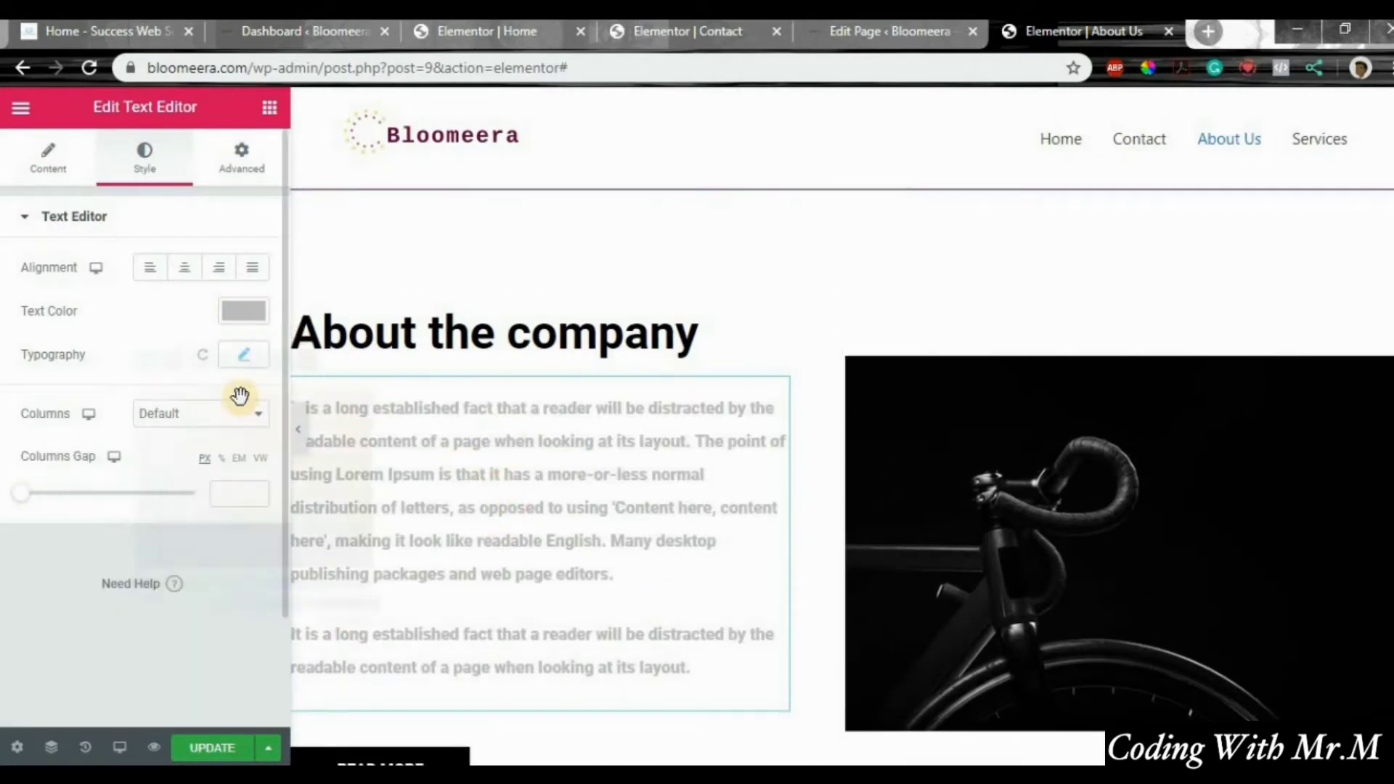
left_click(307, 361)
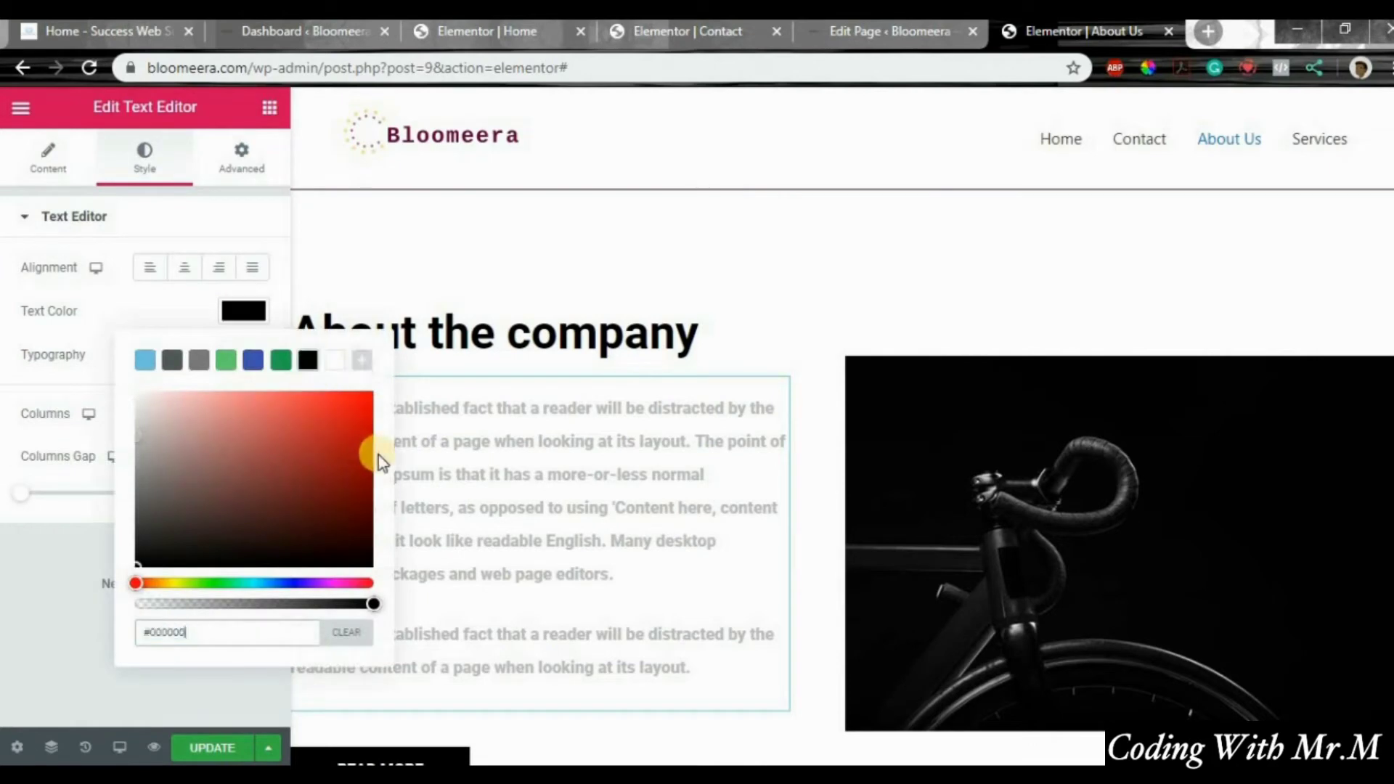
Step: Justify the paragraph text below the About the company heading
left_click(13, 585)
scroll(403, 436, "down", 4)
scroll(451, 411, "up", 4)
scroll(451, 405, "down", 4)
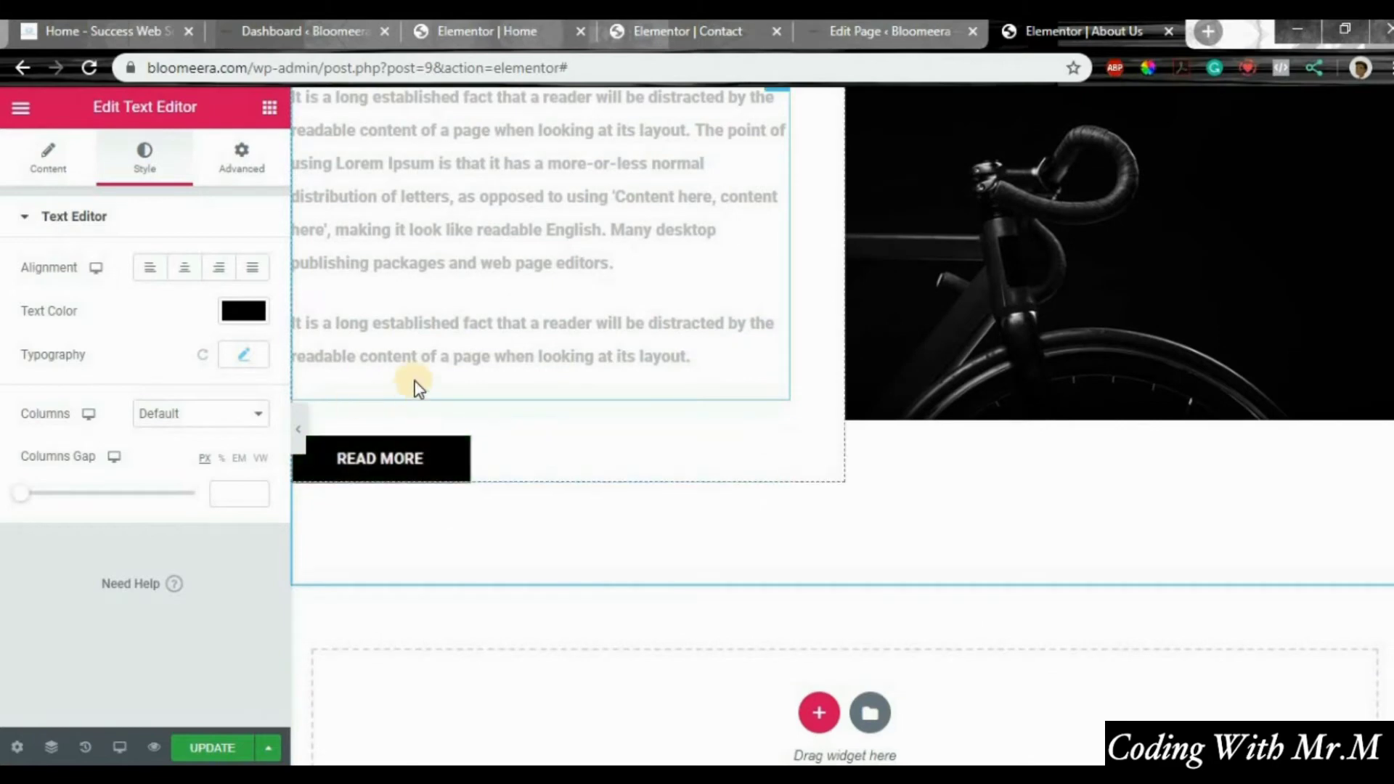
scroll(464, 359, "up", 3)
scroll(468, 371, "down", 2)
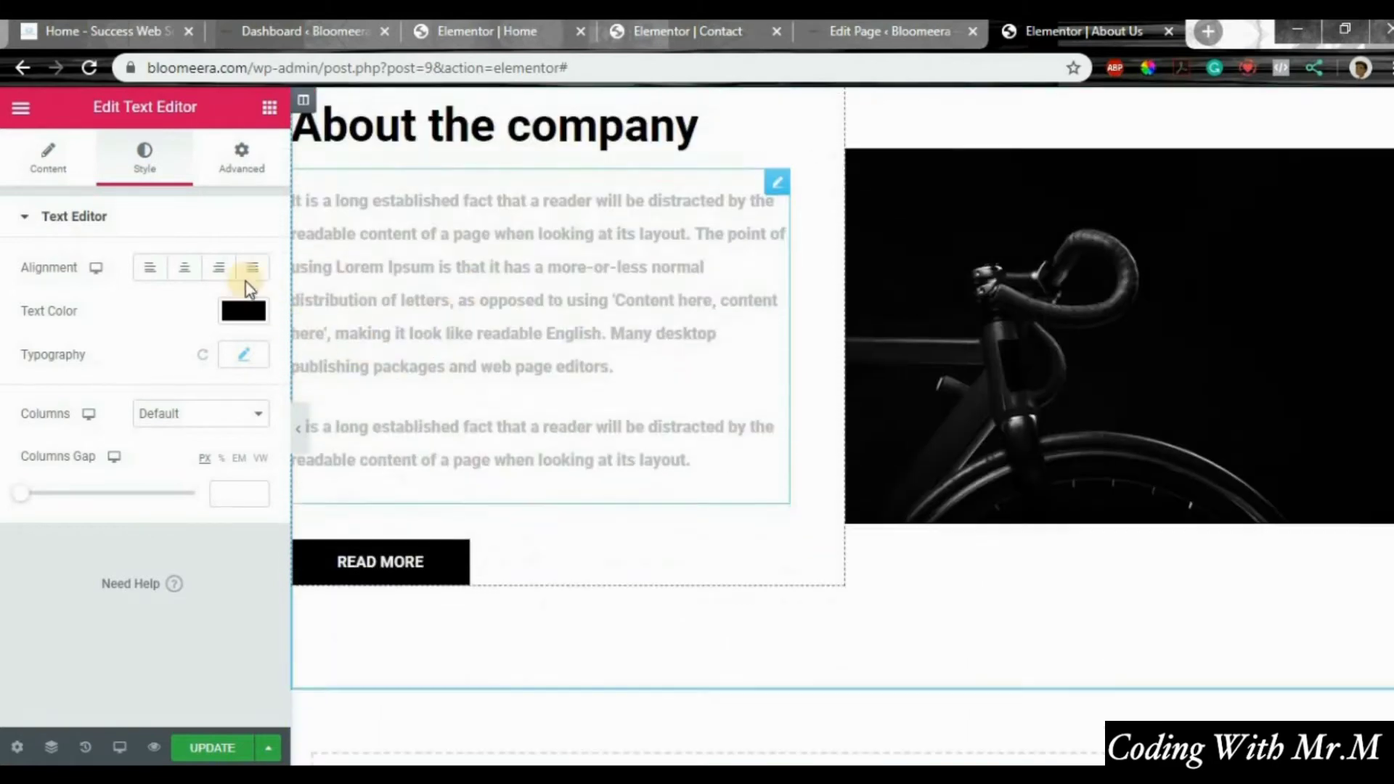
left_click(184, 268)
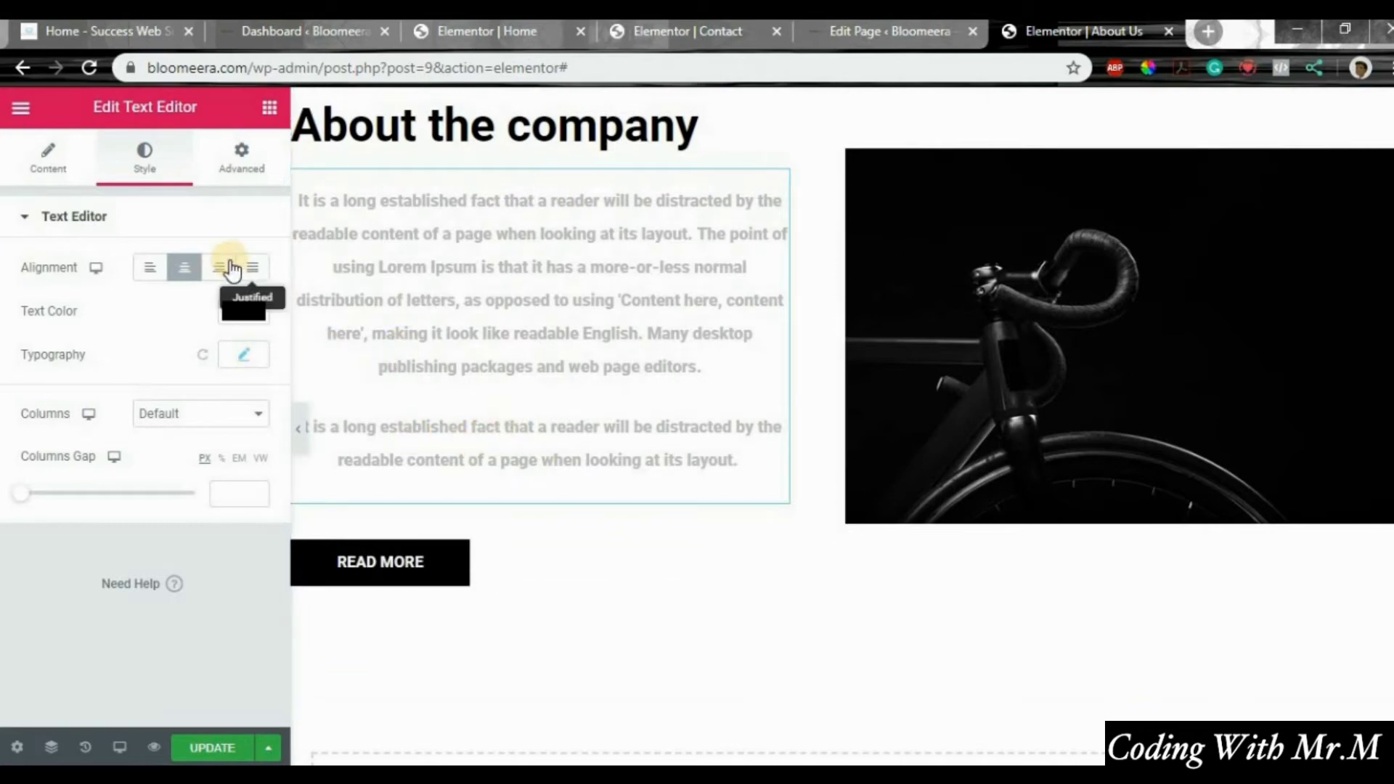
left_click(253, 268)
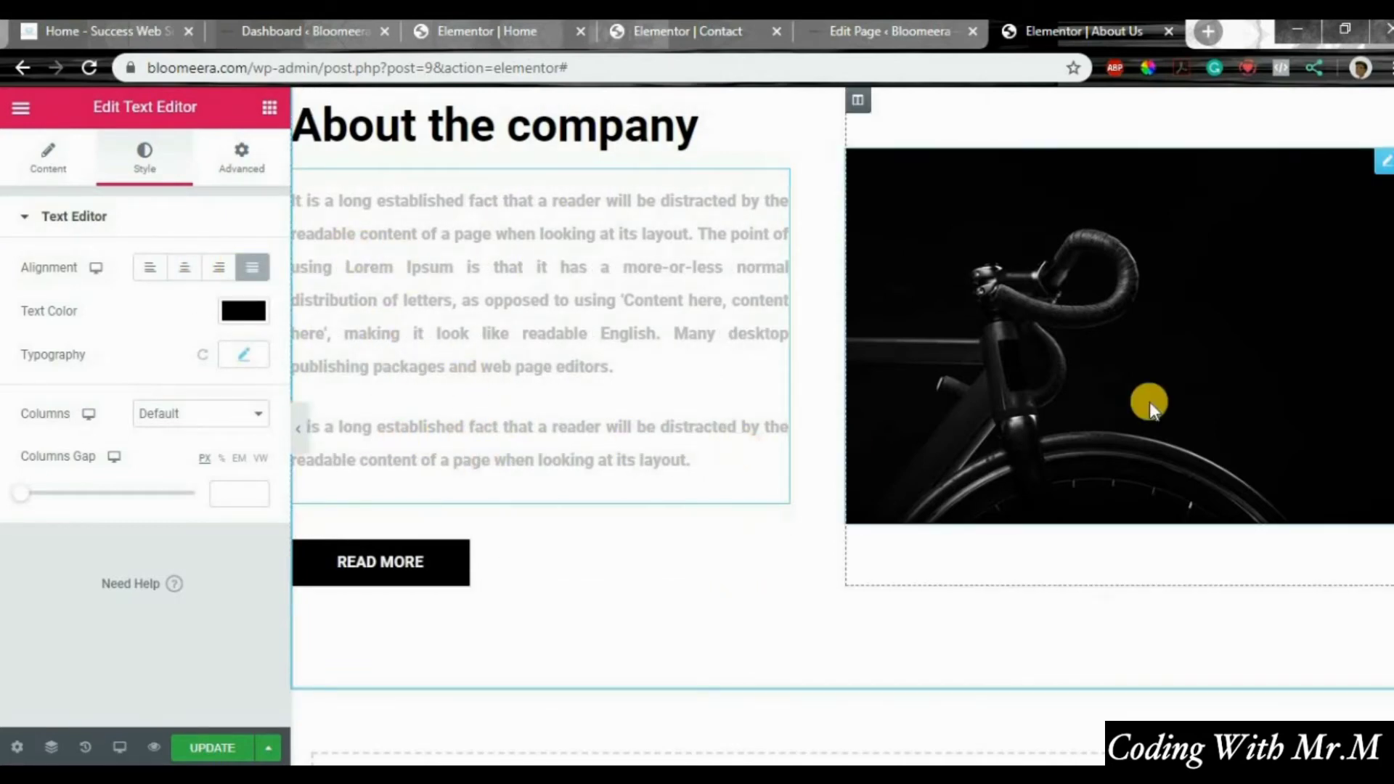
Step: Give the About the company section a gradient background with green #61CE70 as its first colour
scroll(1148, 402, "up", 2)
scroll(674, 229, "up", 2)
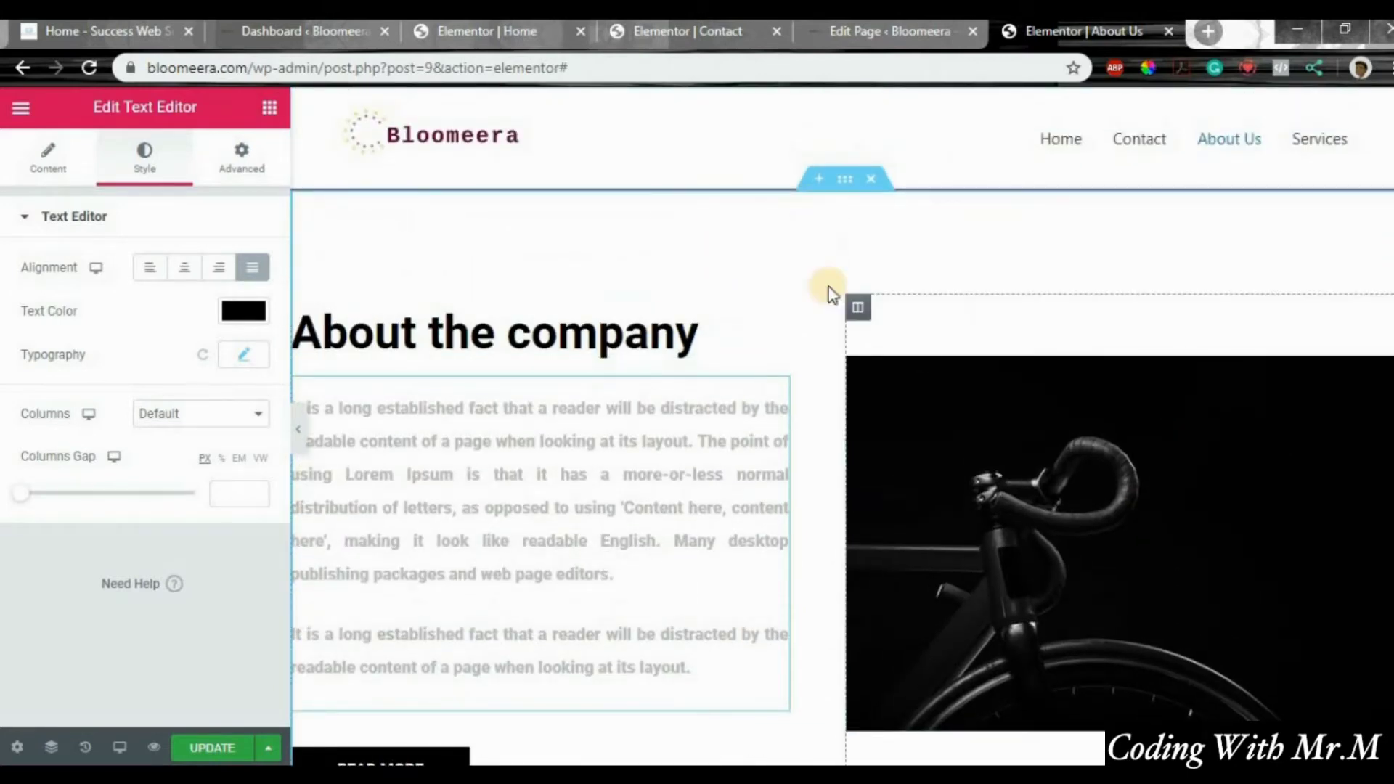
left_click(845, 181)
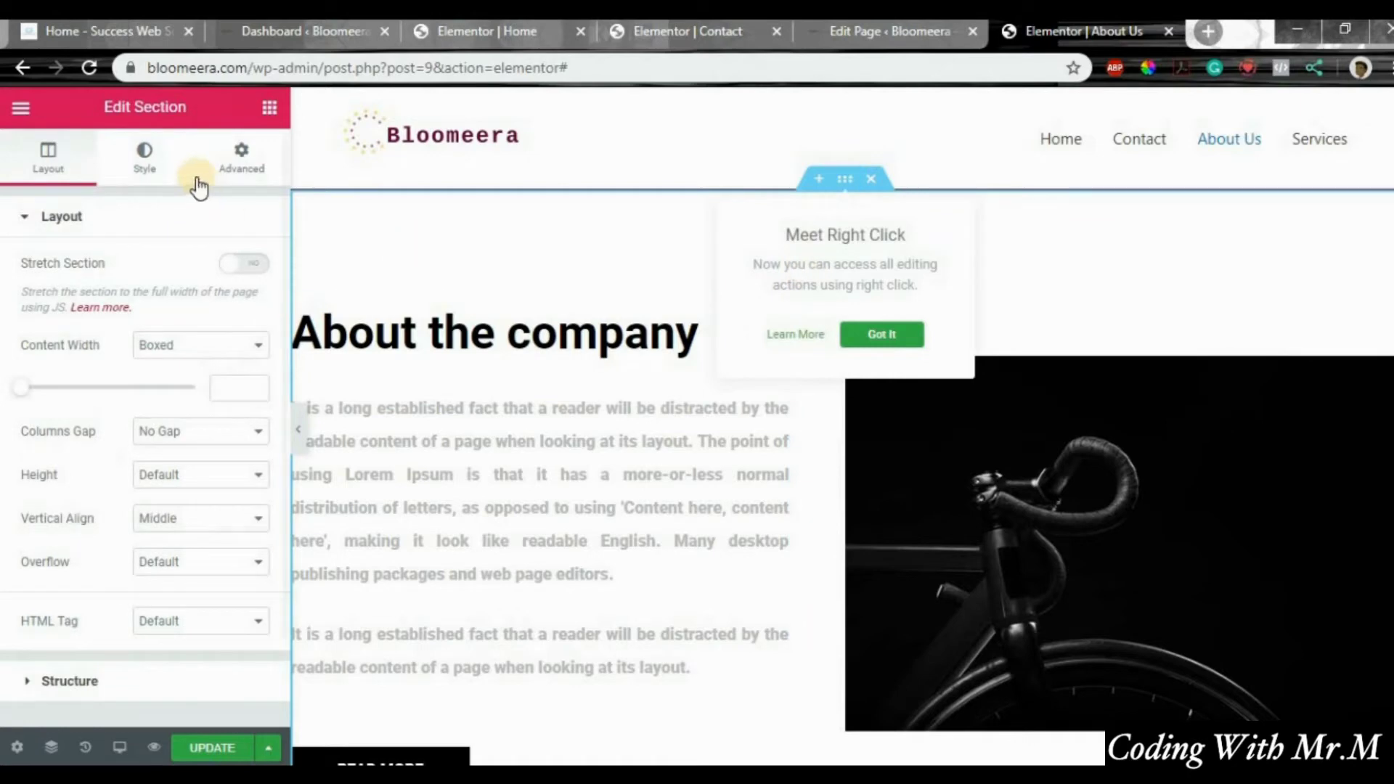
left_click(130, 169)
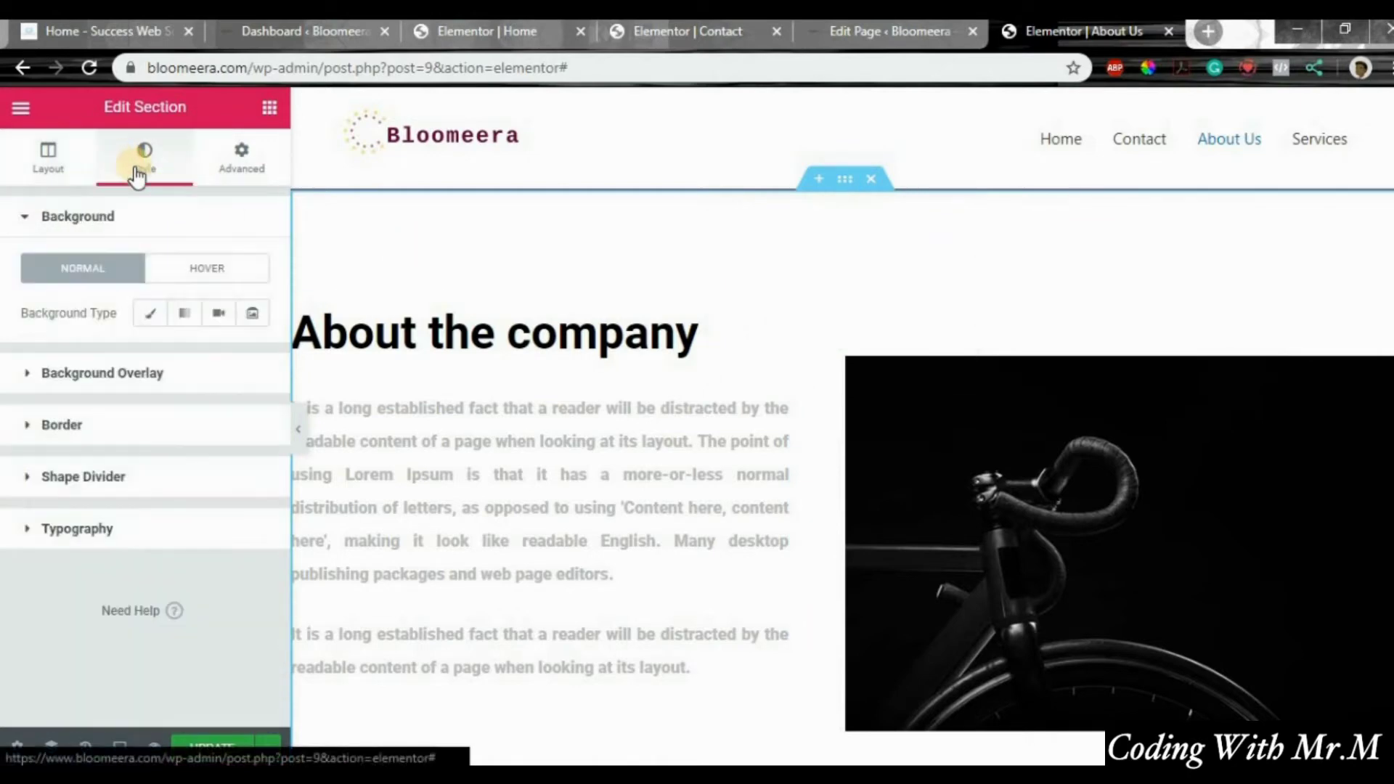
left_click(185, 315)
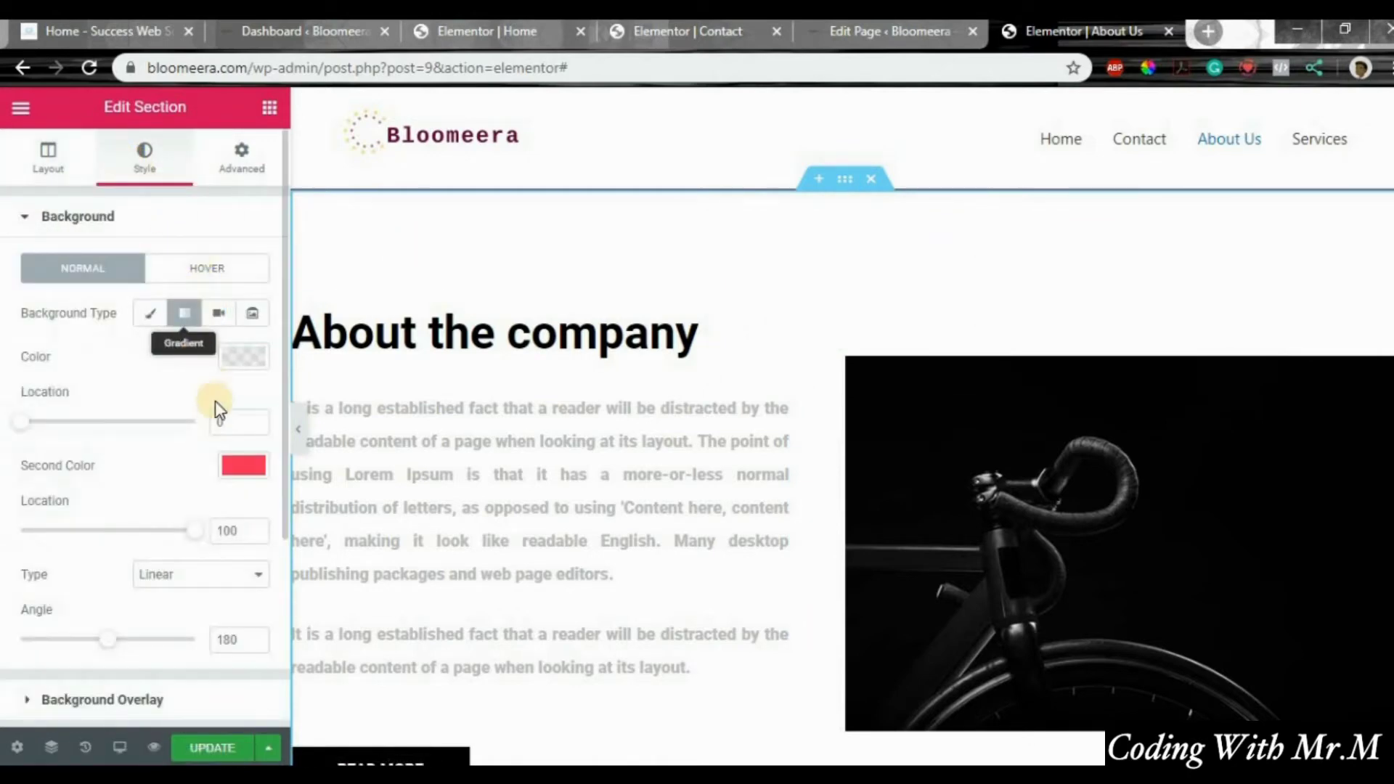
left_click(244, 363)
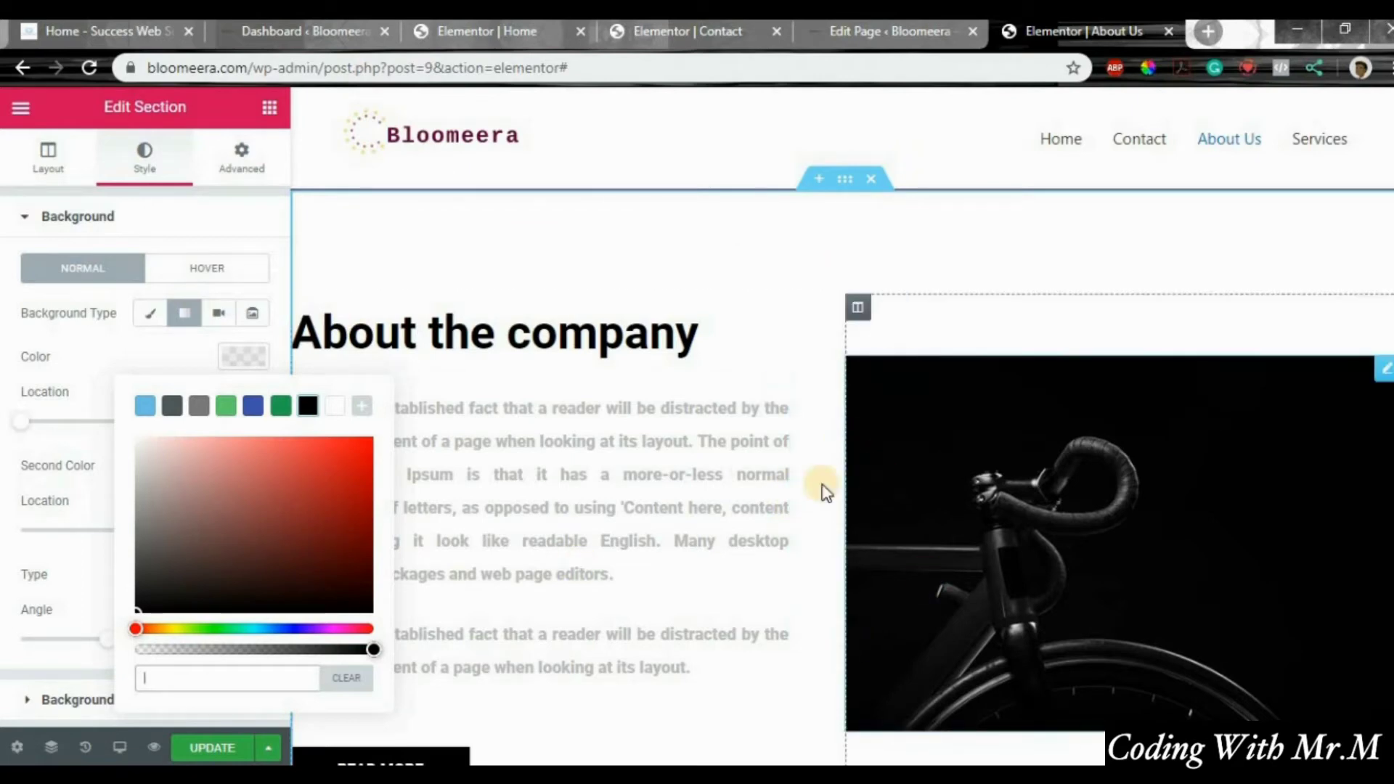
left_click(225, 408)
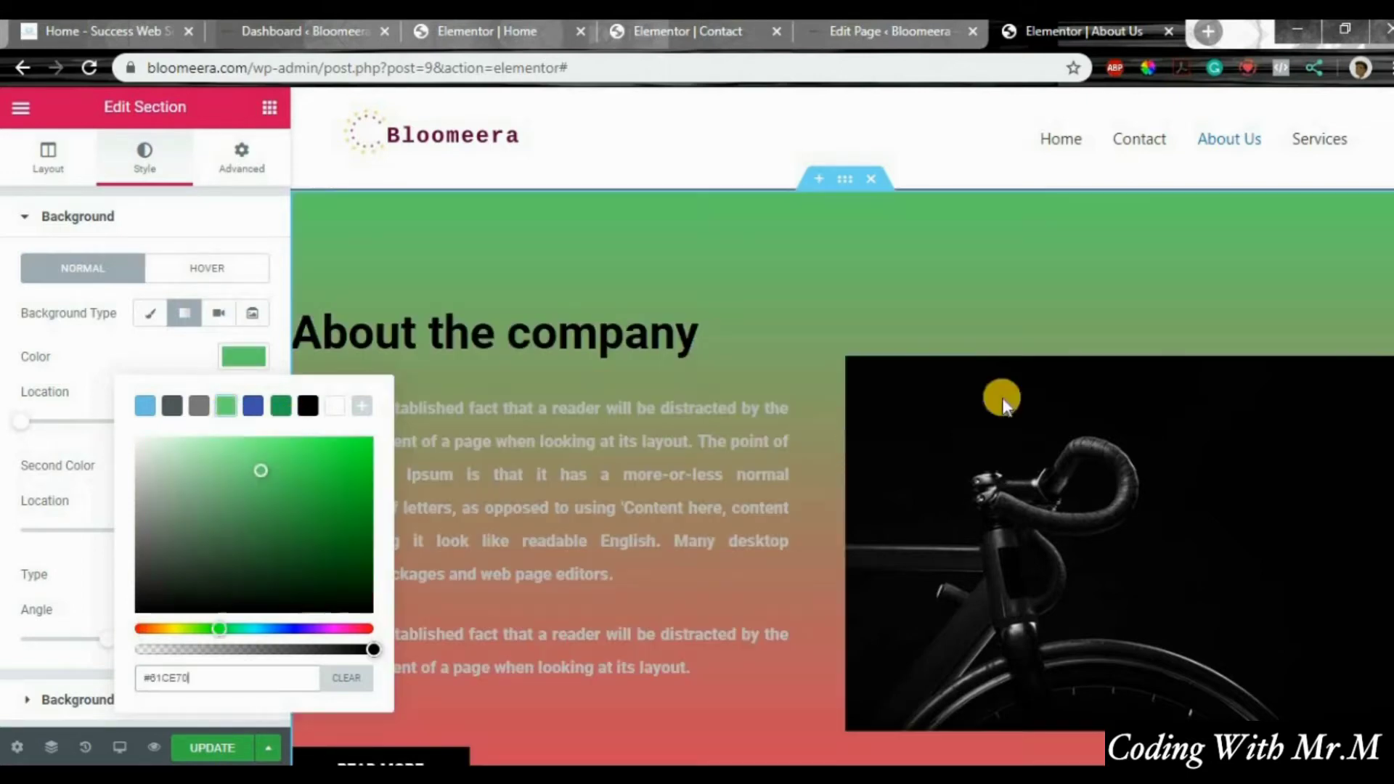
scroll(948, 380, "down", 5)
scroll(939, 383, "up", 5)
key("Escape")
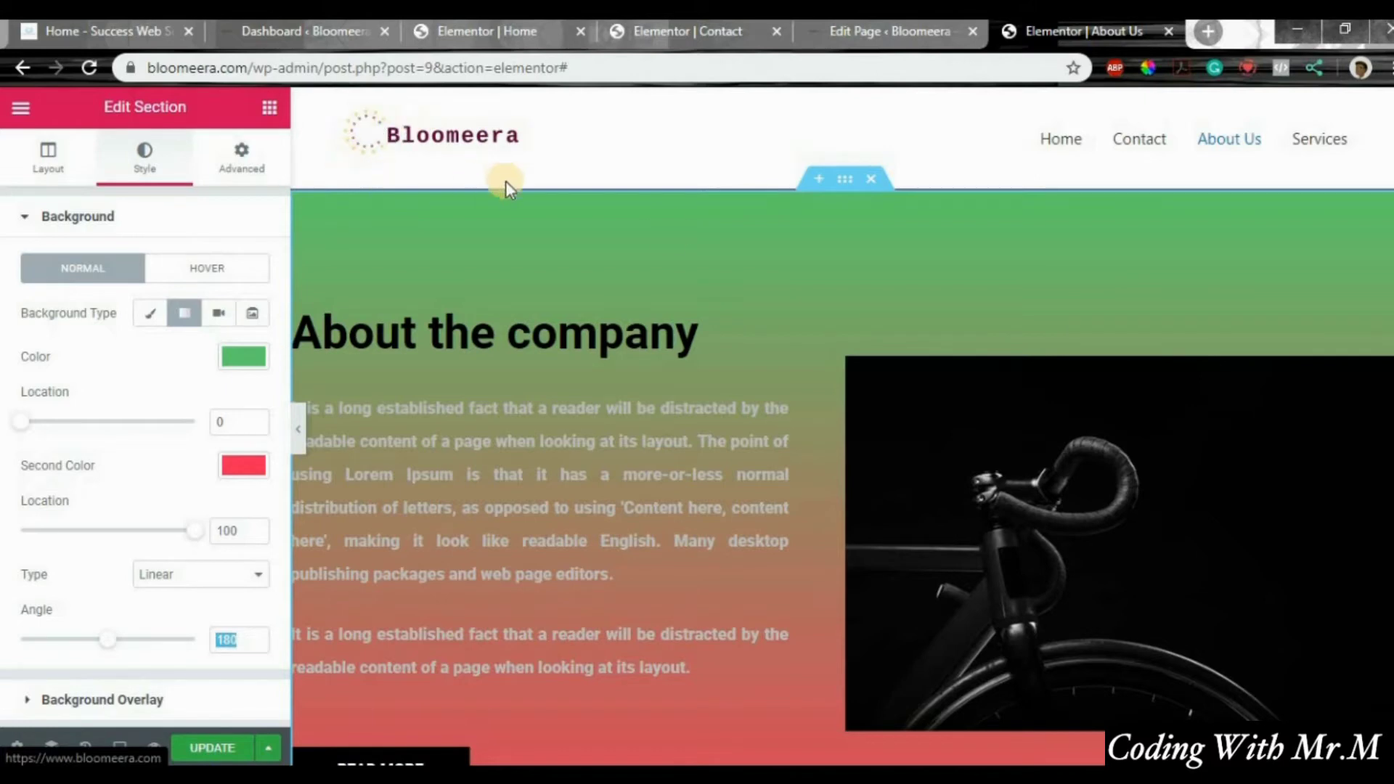
Step: Change the Read More button's text to "contact" and set its link to /contact
scroll(1086, 373, "down", 4)
scroll(581, 283, "up", 3)
scroll(522, 355, "down", 4)
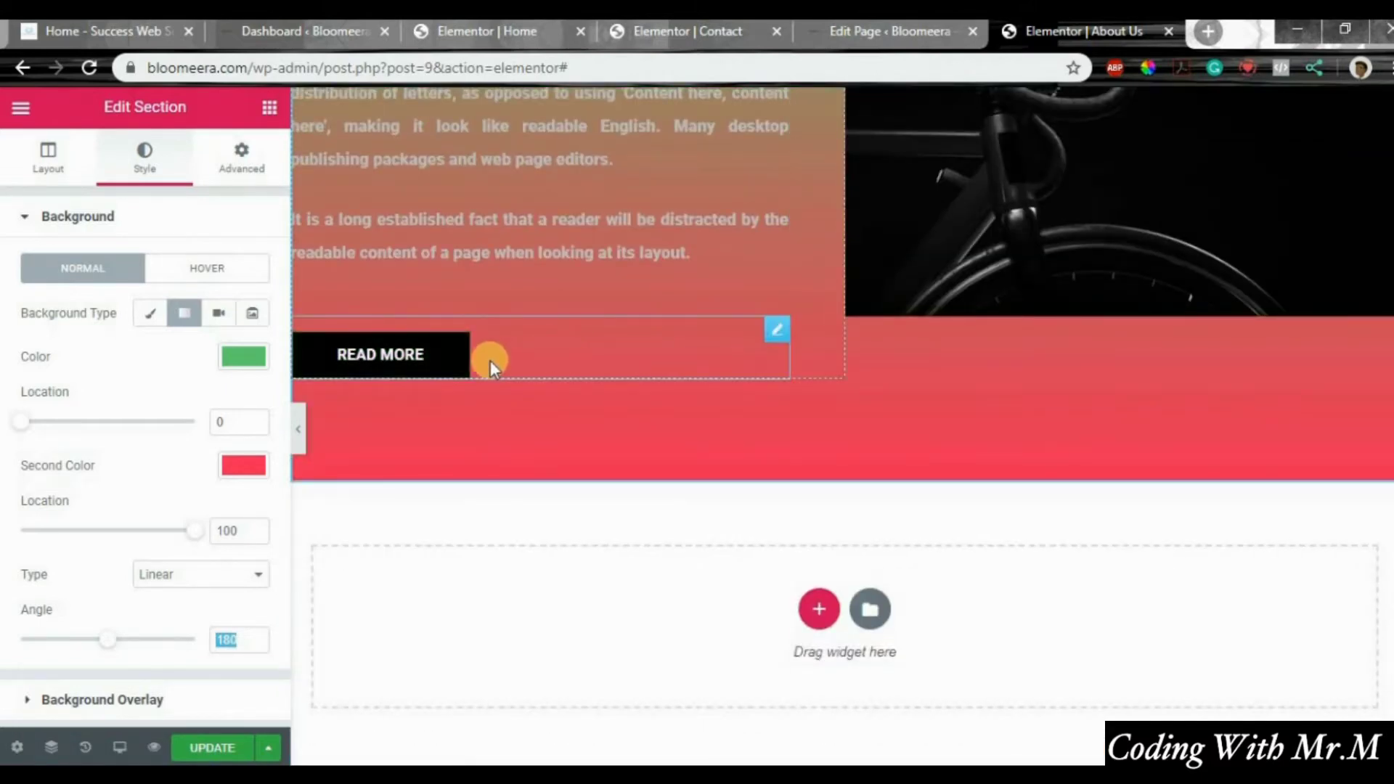
left_click(778, 331)
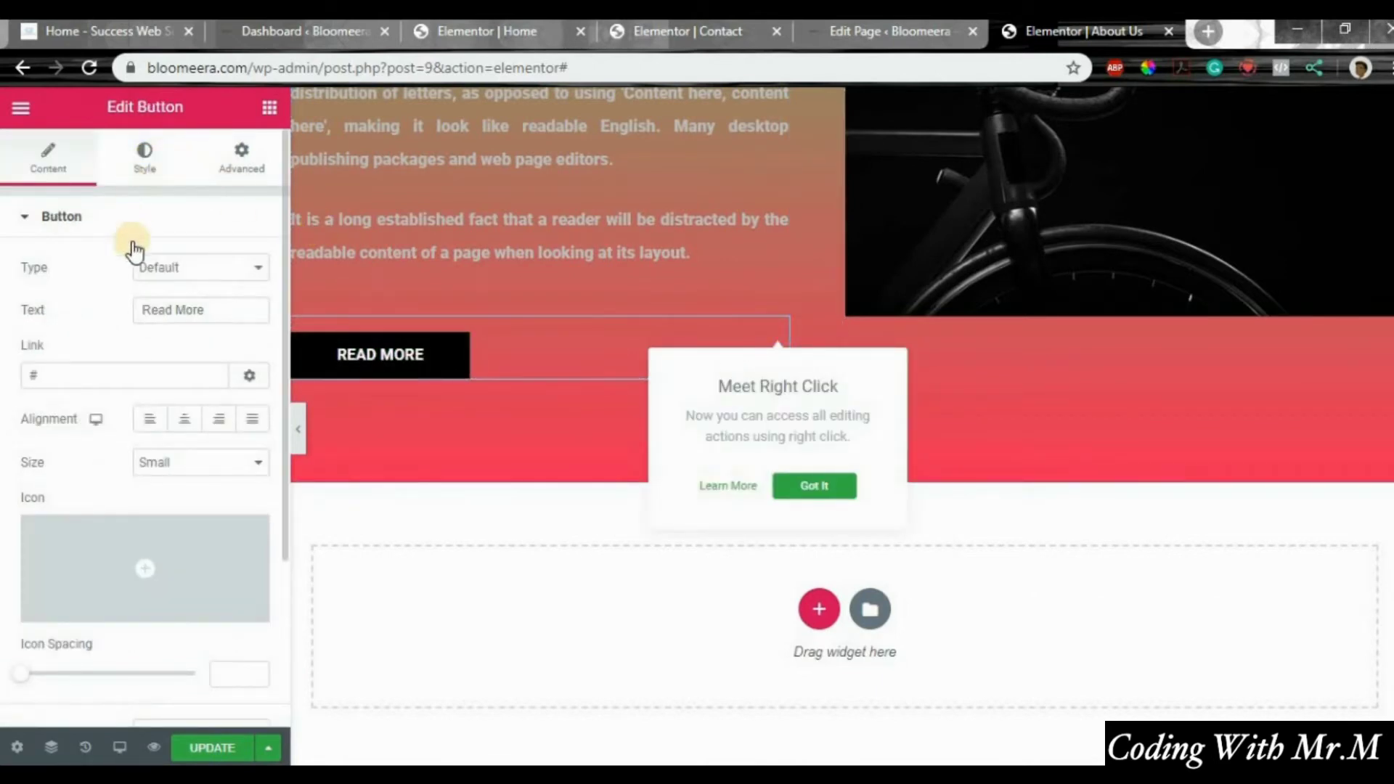
double_click(243, 304)
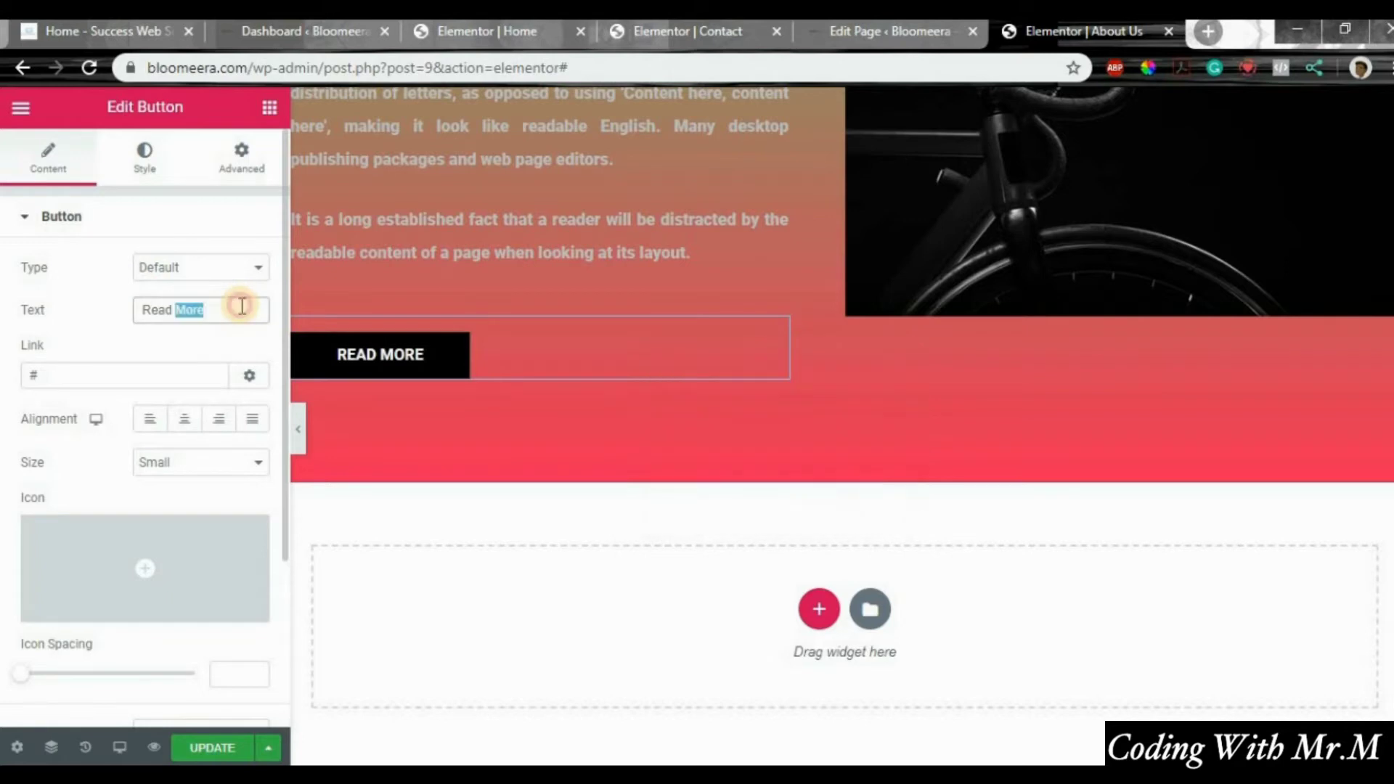
type("contact")
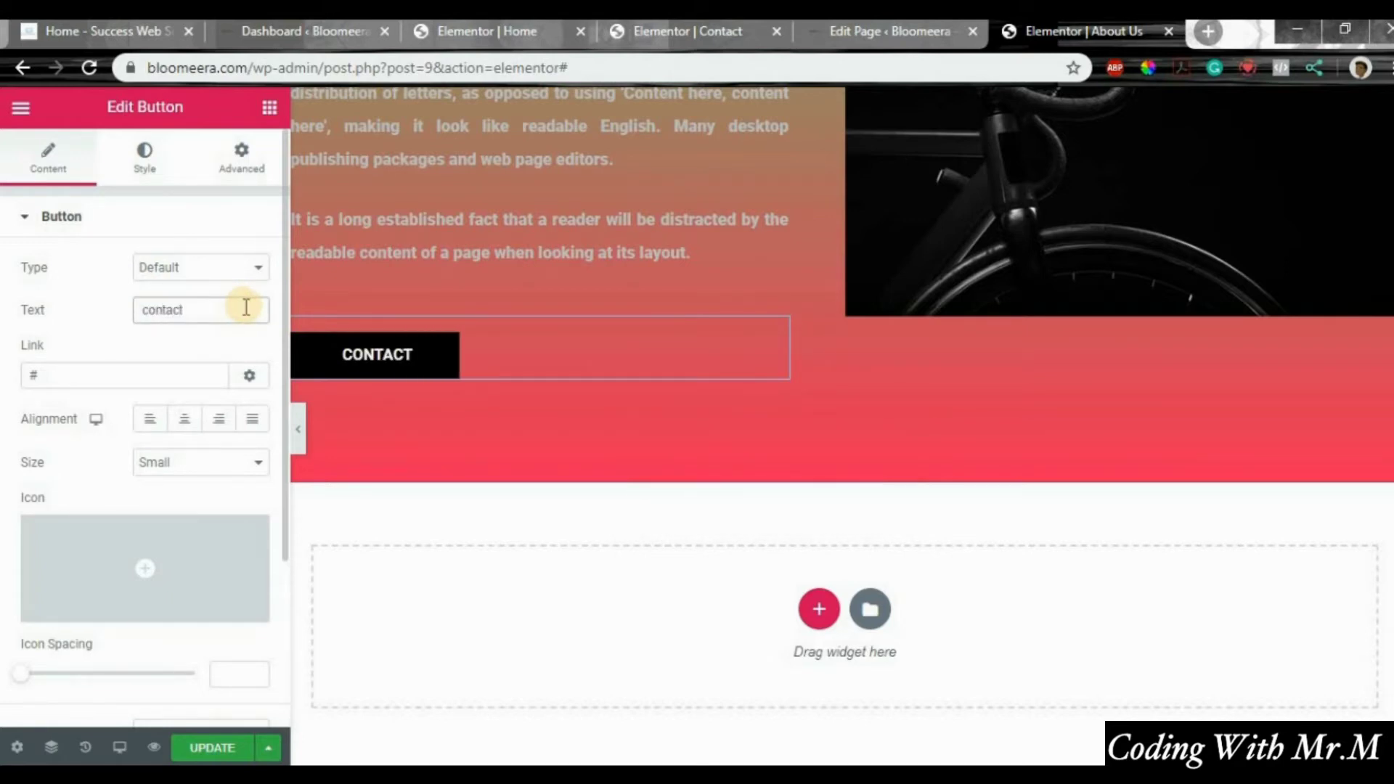
double_click(159, 373)
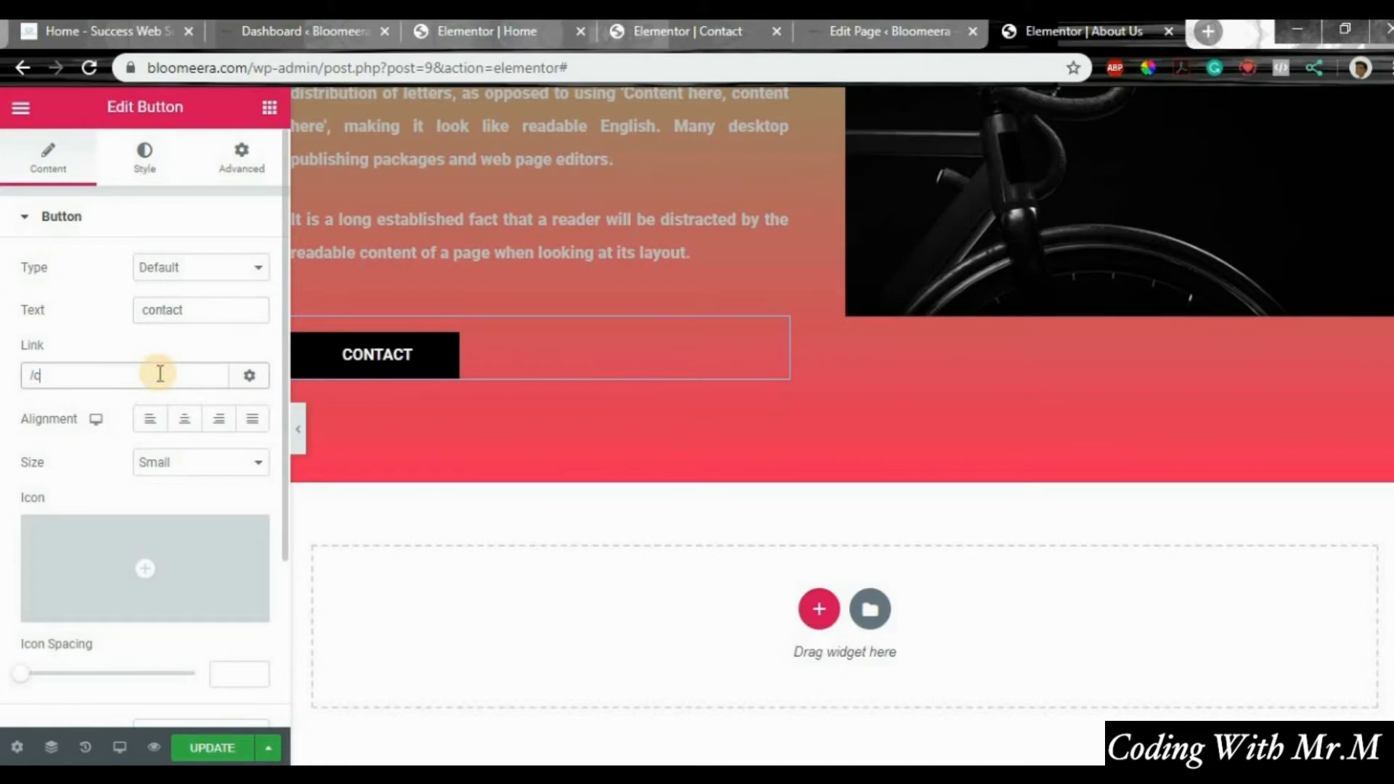
type("/conta")
type("a")
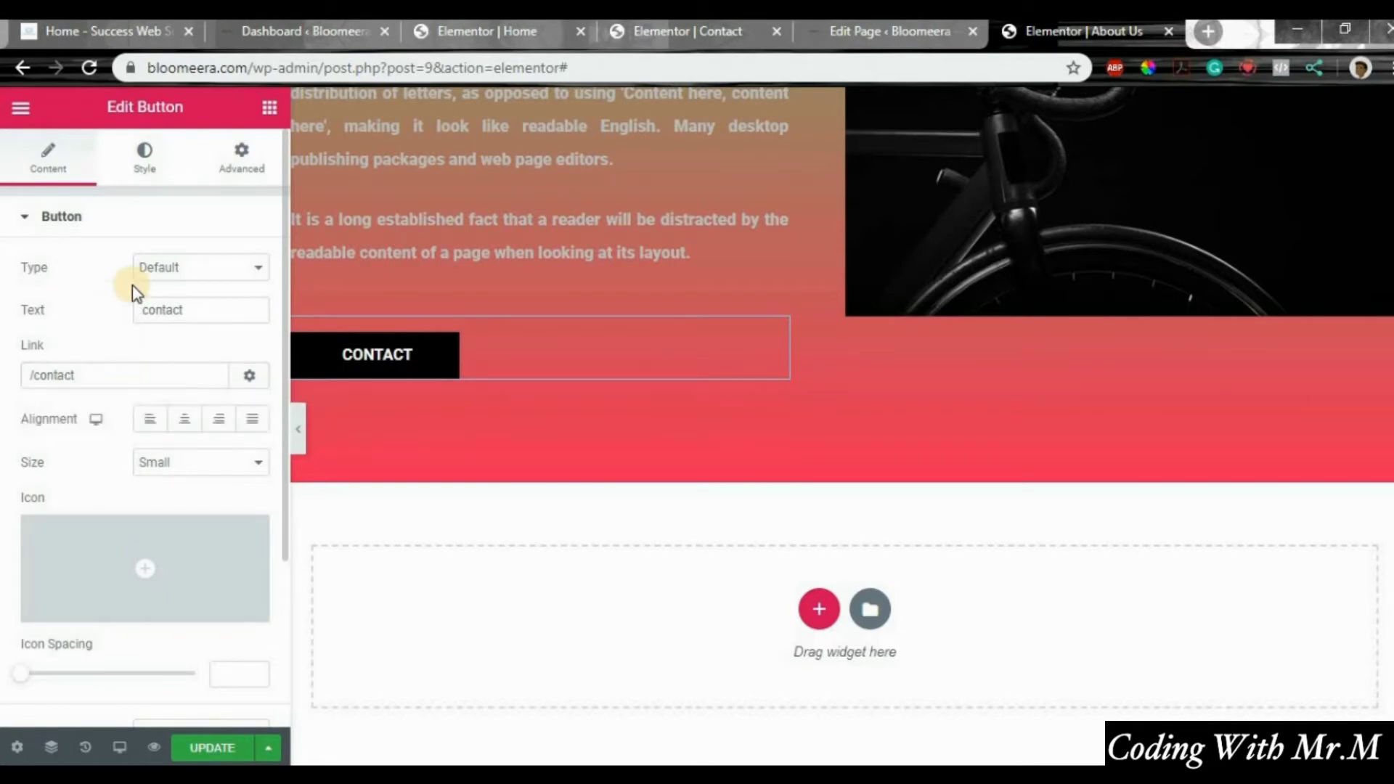
Step: Set the contact button's normal background colour to dark maroon #61003B
scroll(925, 345, "up", 5)
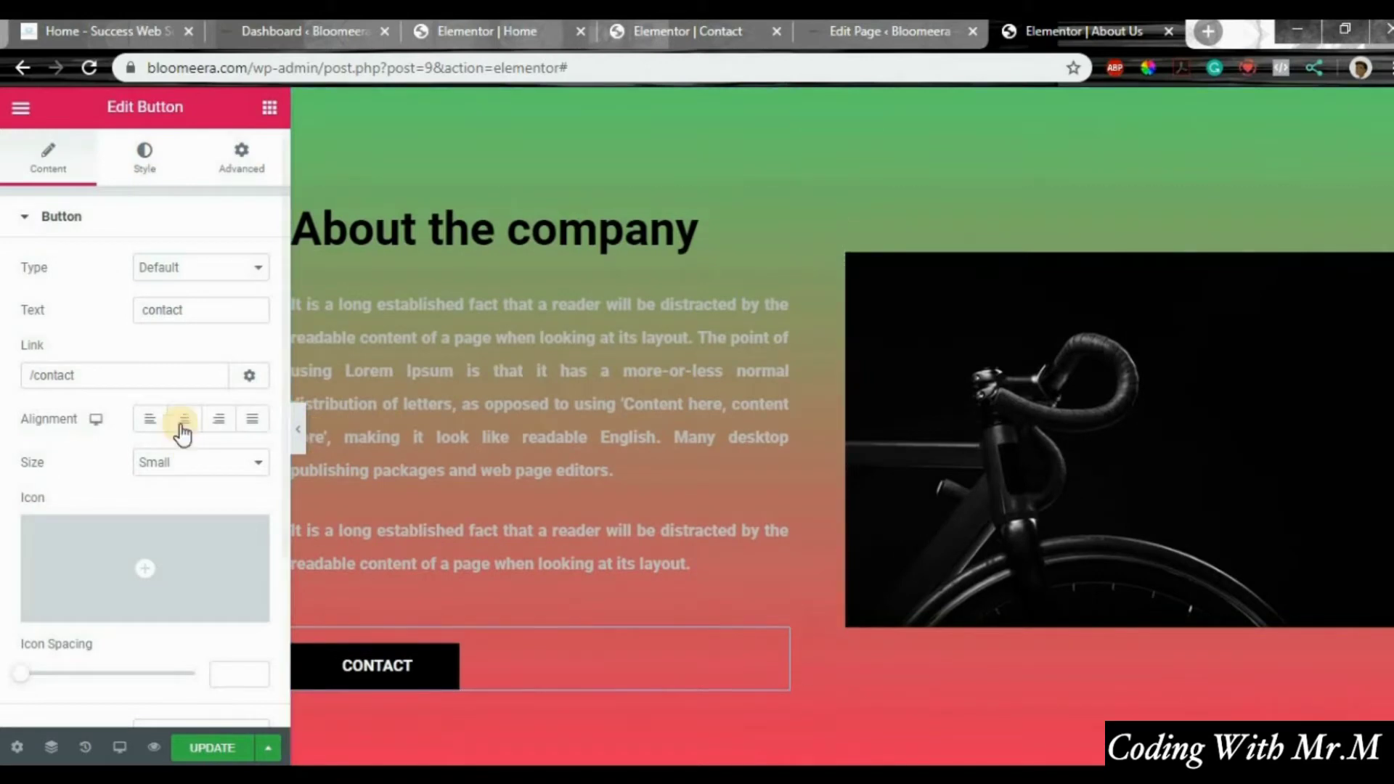
left_click(155, 177)
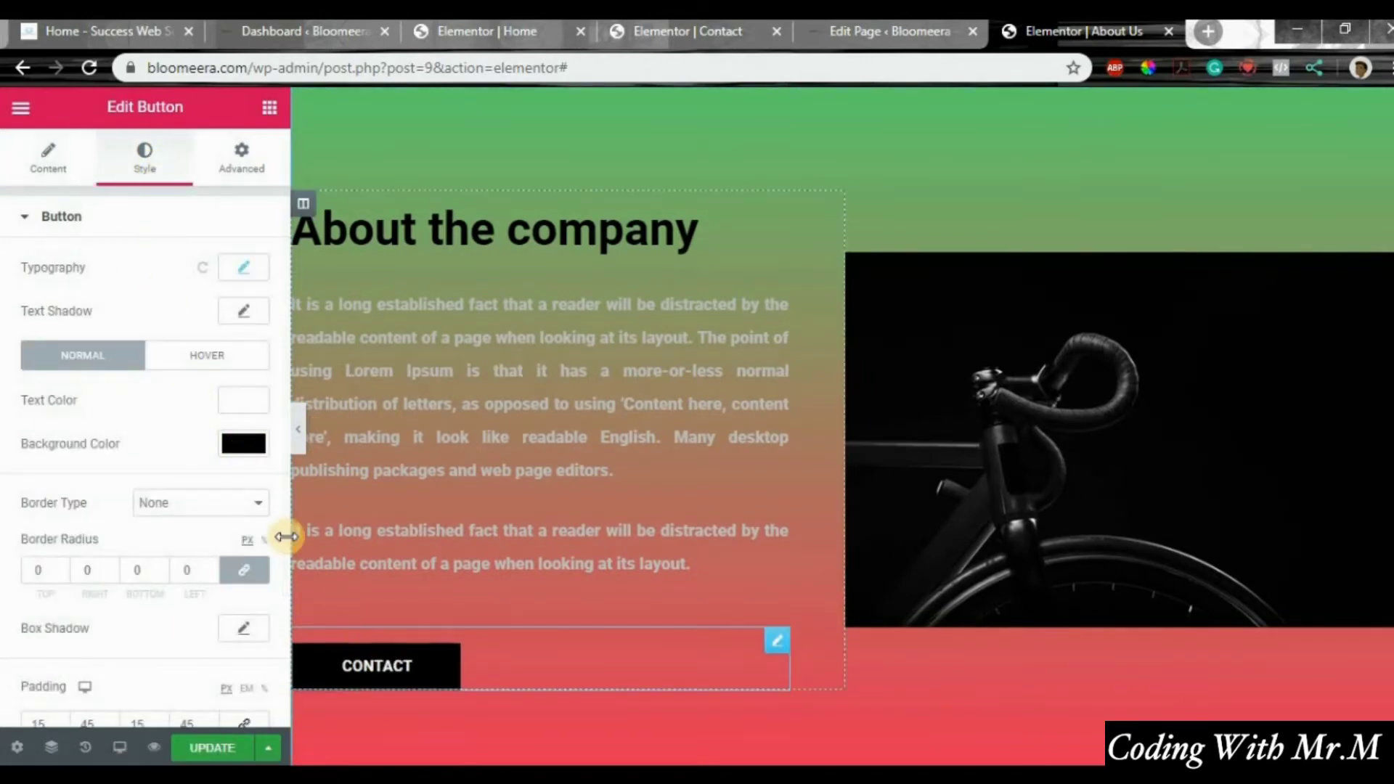
left_click(236, 446)
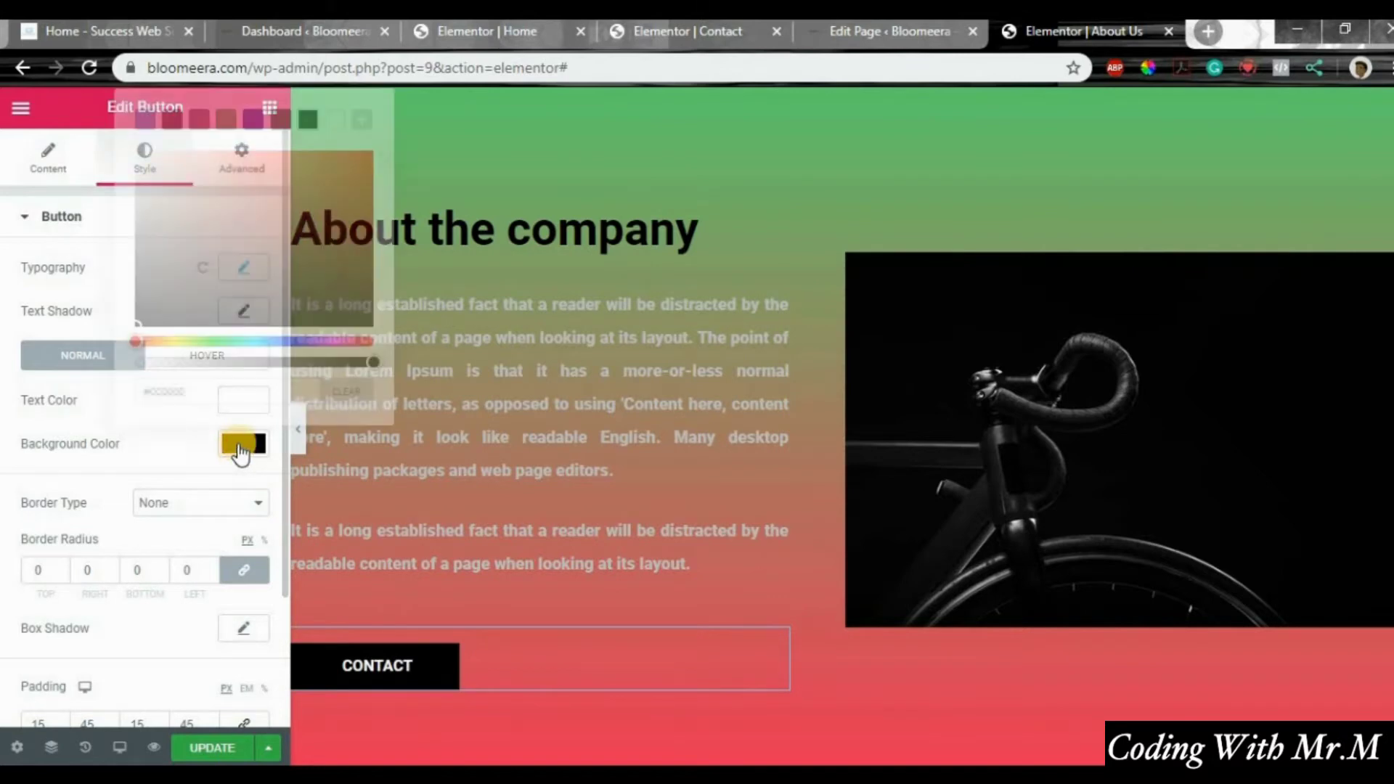
left_click(352, 171)
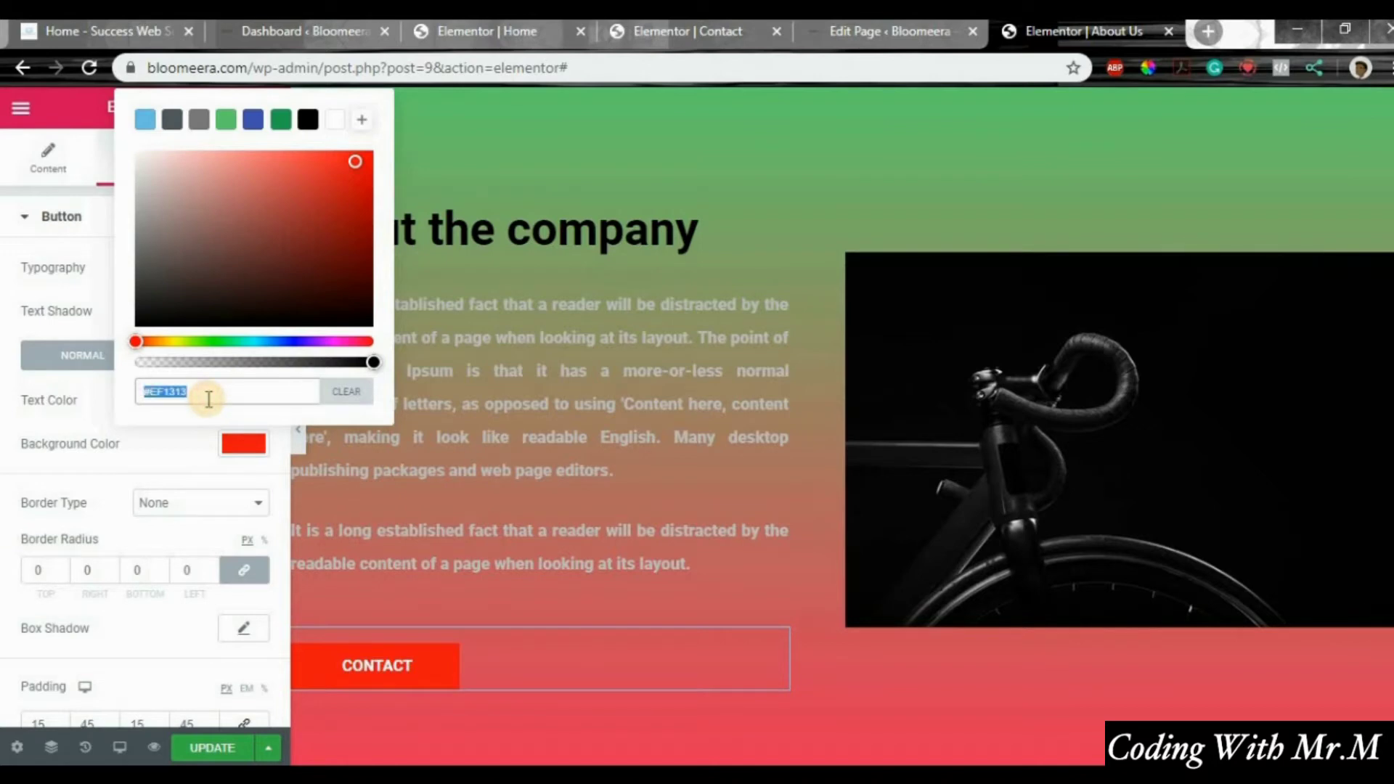
type("#81003B")
scroll(656, 523, "up", 2)
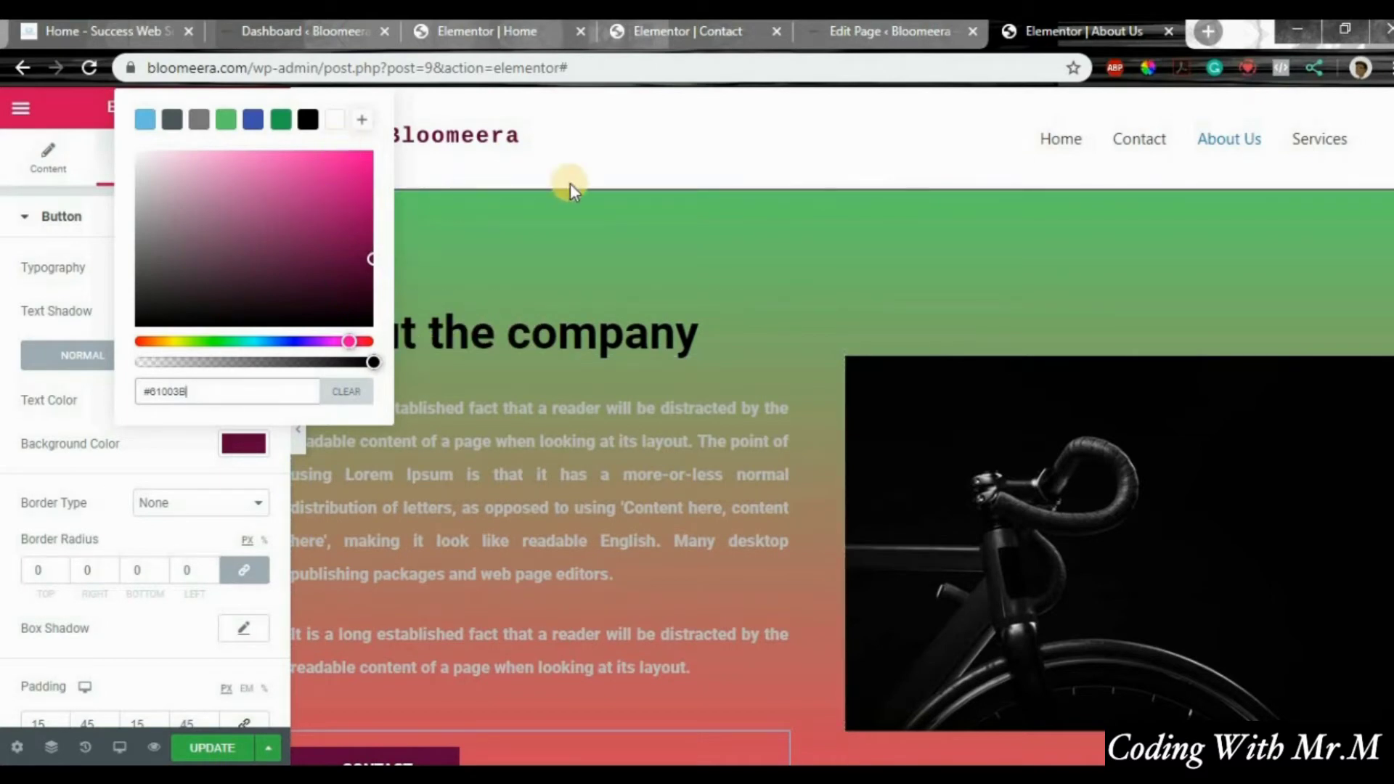
left_click(519, 303)
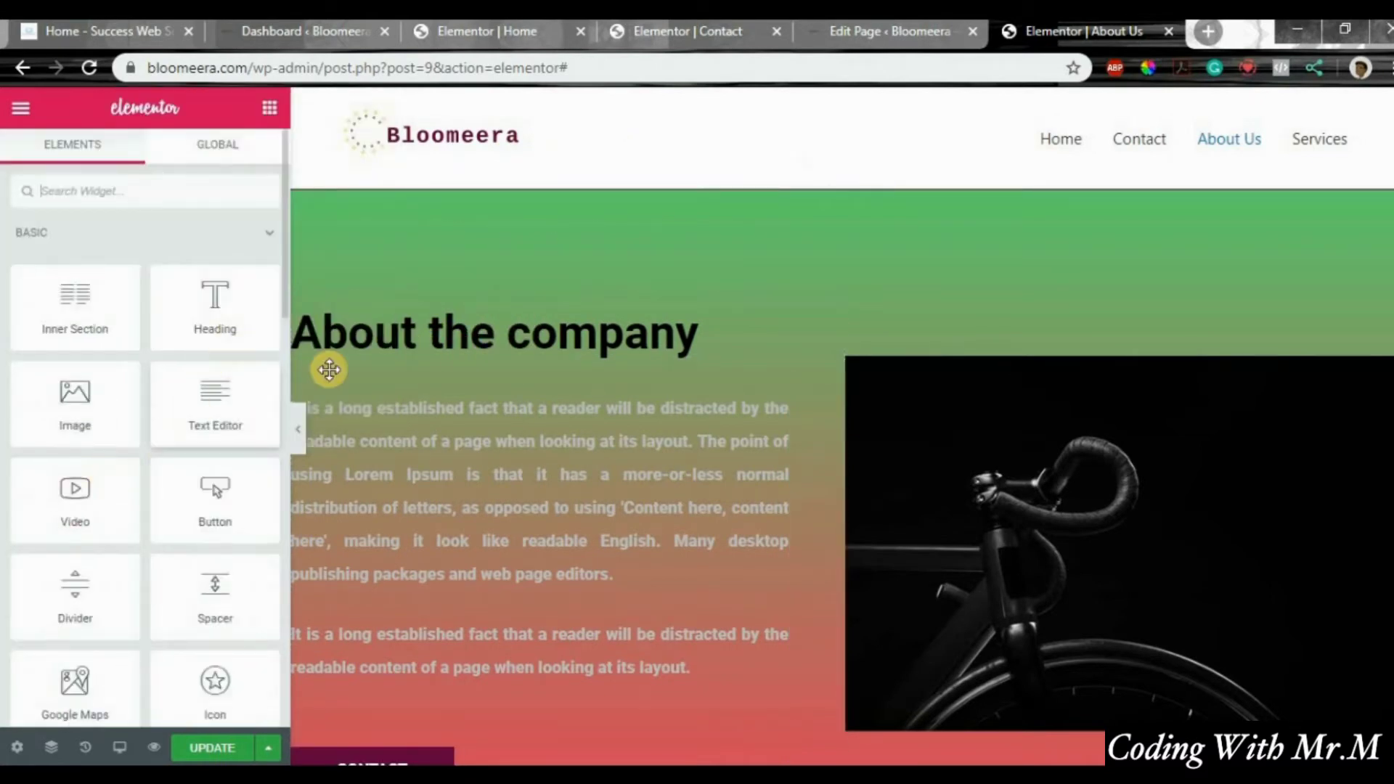
Step: Set the contact button's hover background colour to blue #4054B2
scroll(328, 371, "down", 4)
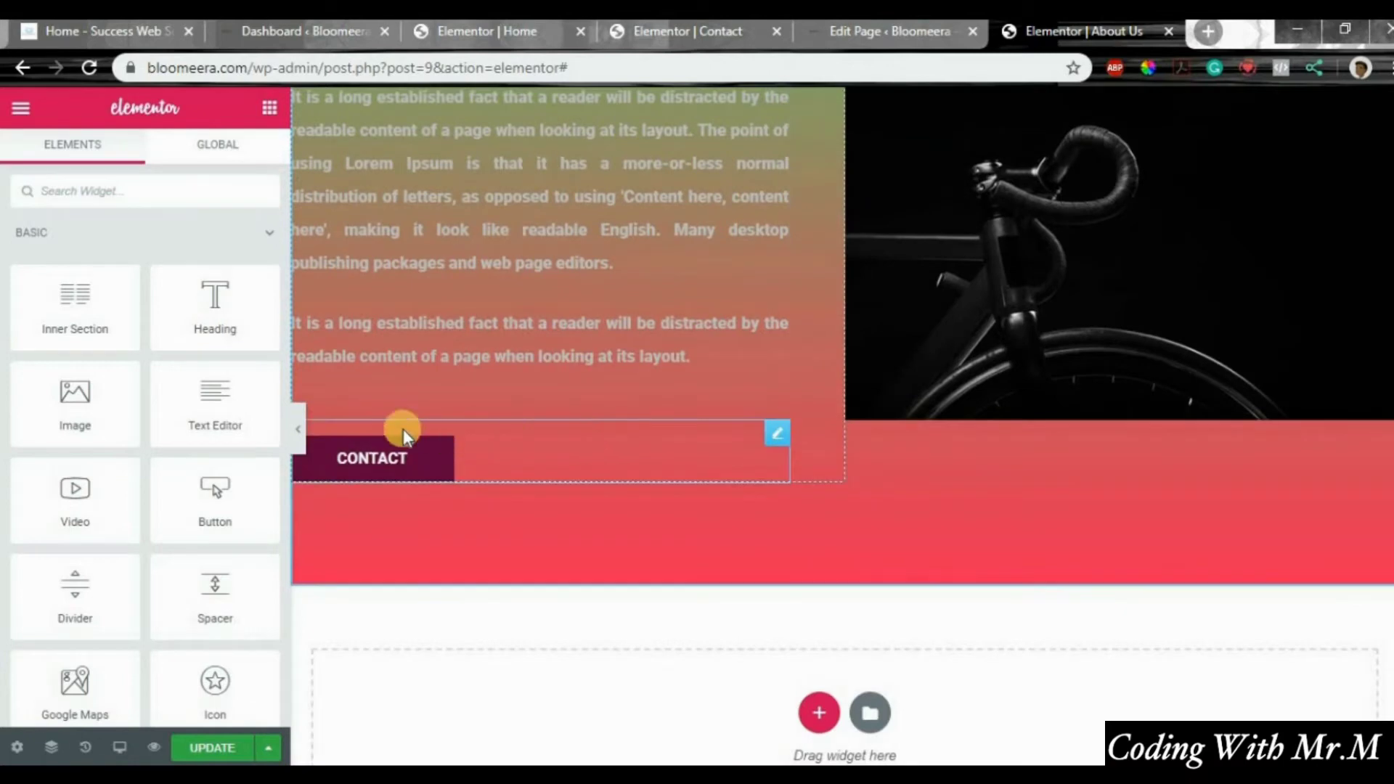
left_click(716, 417)
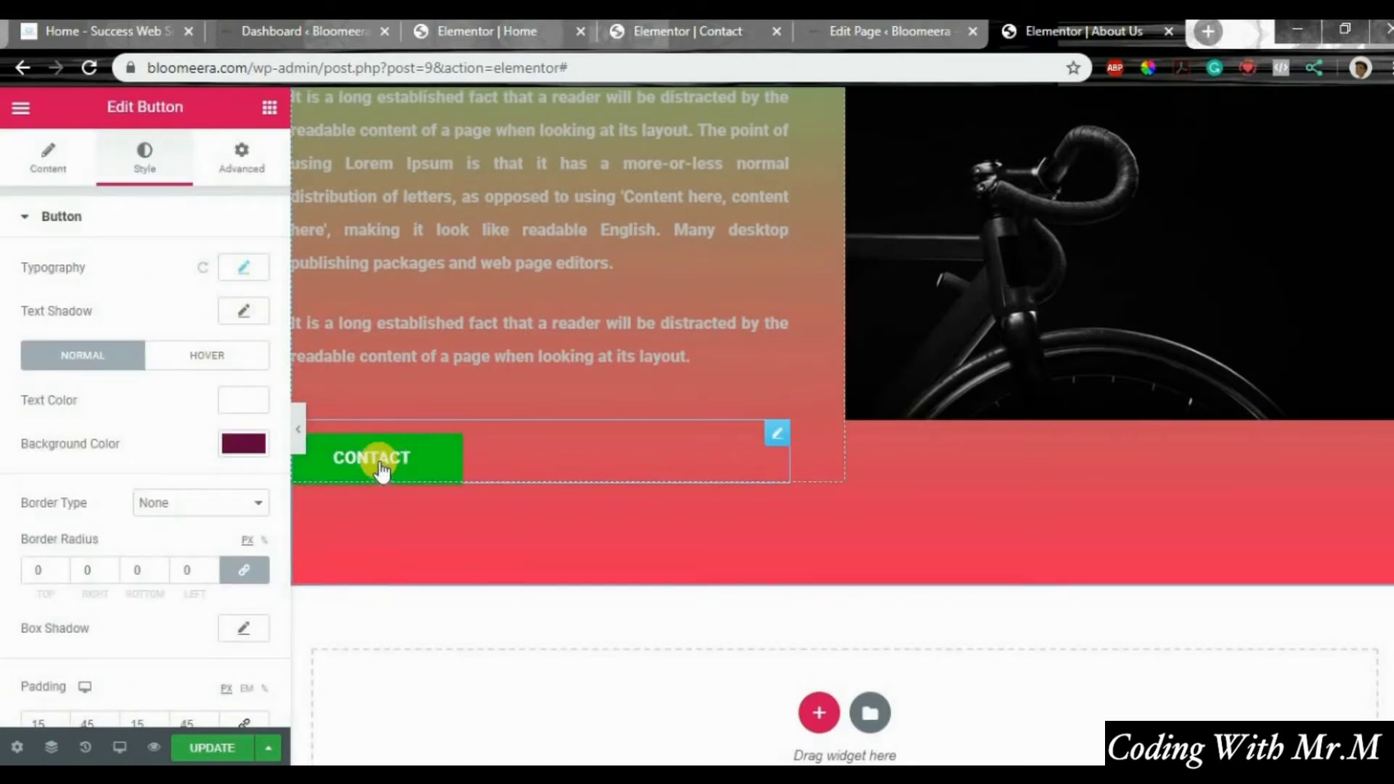
left_click(175, 355)
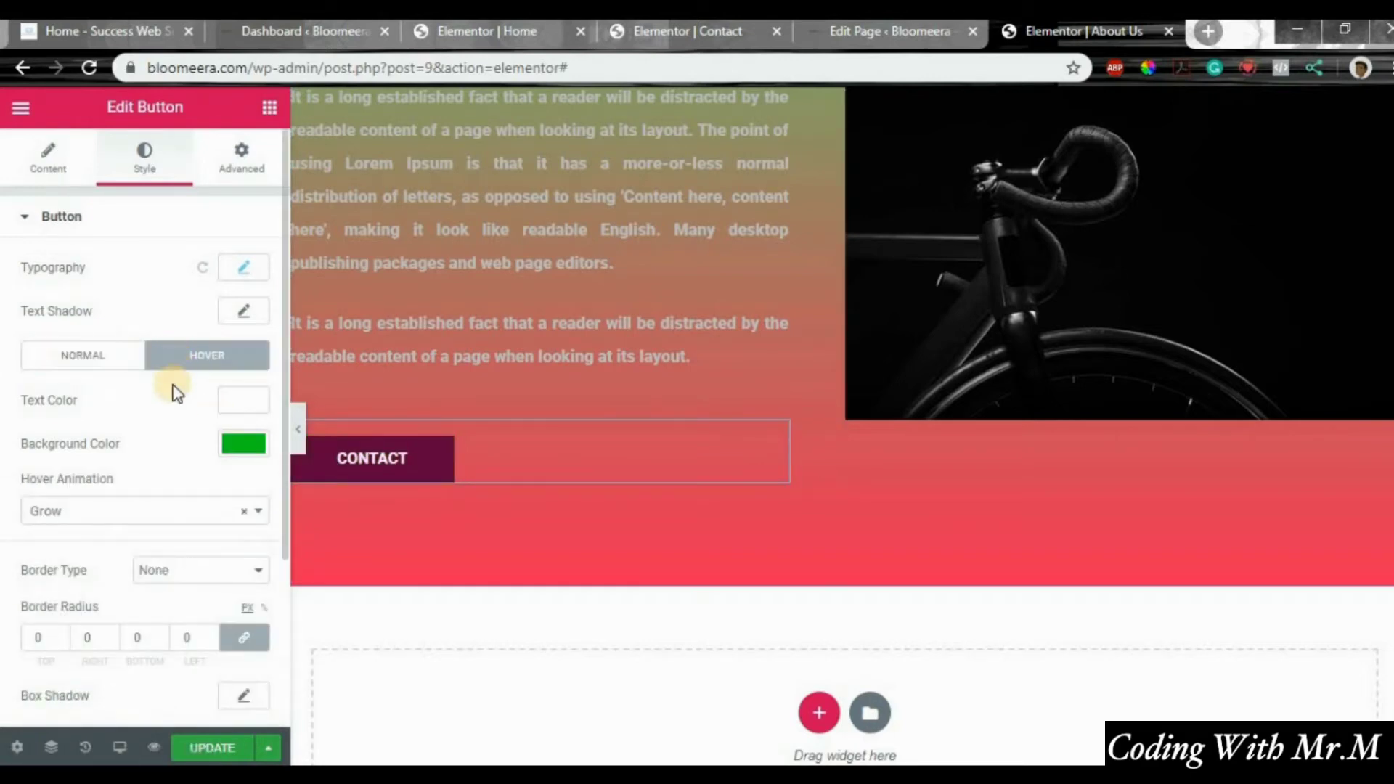
left_click(236, 458)
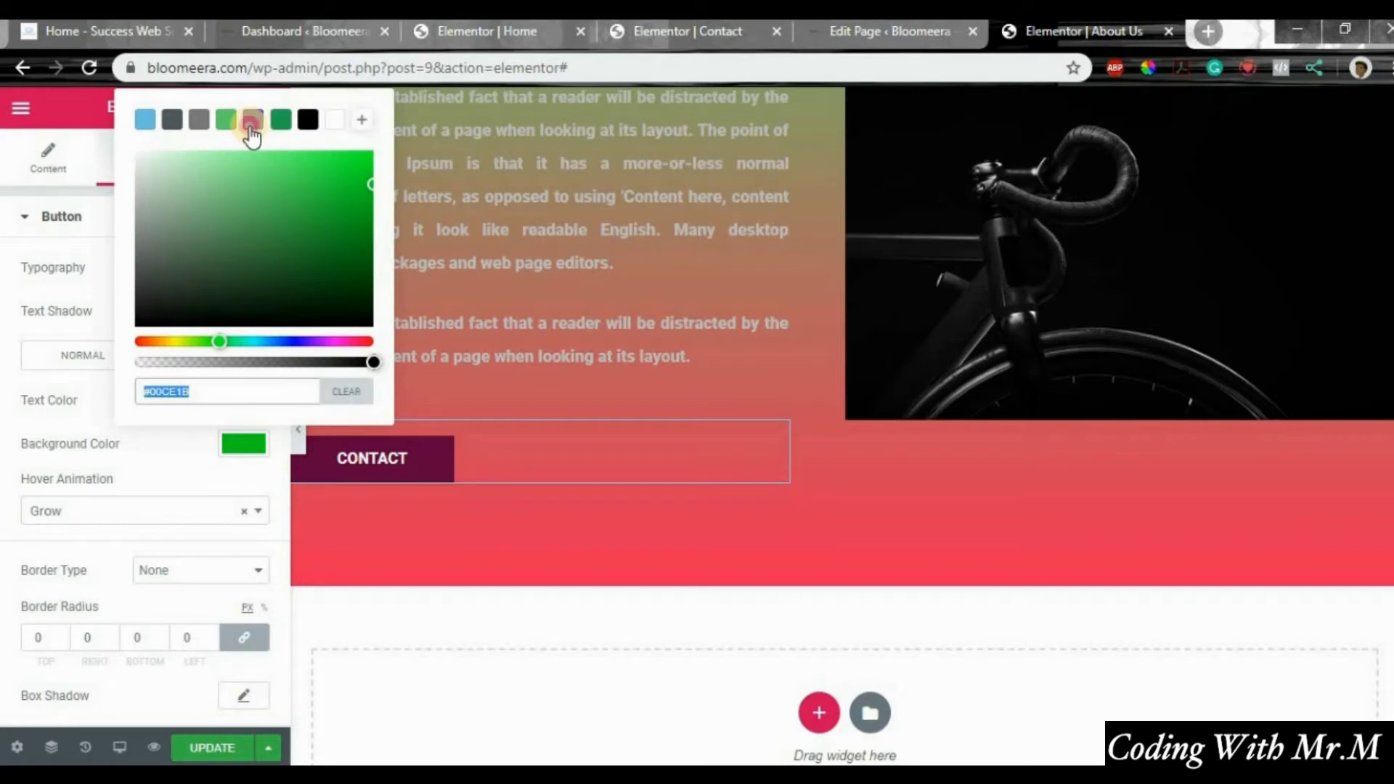
left_click(251, 122)
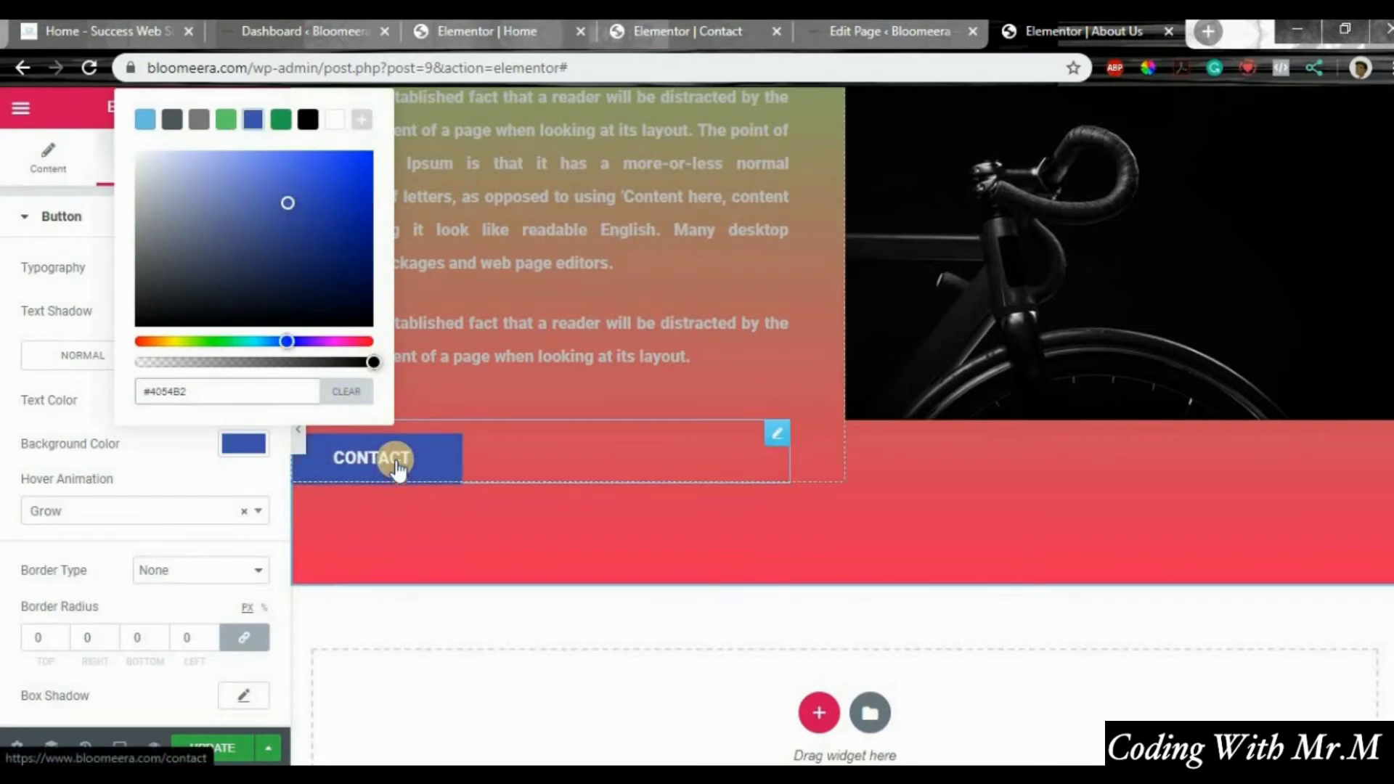
left_click(6, 398)
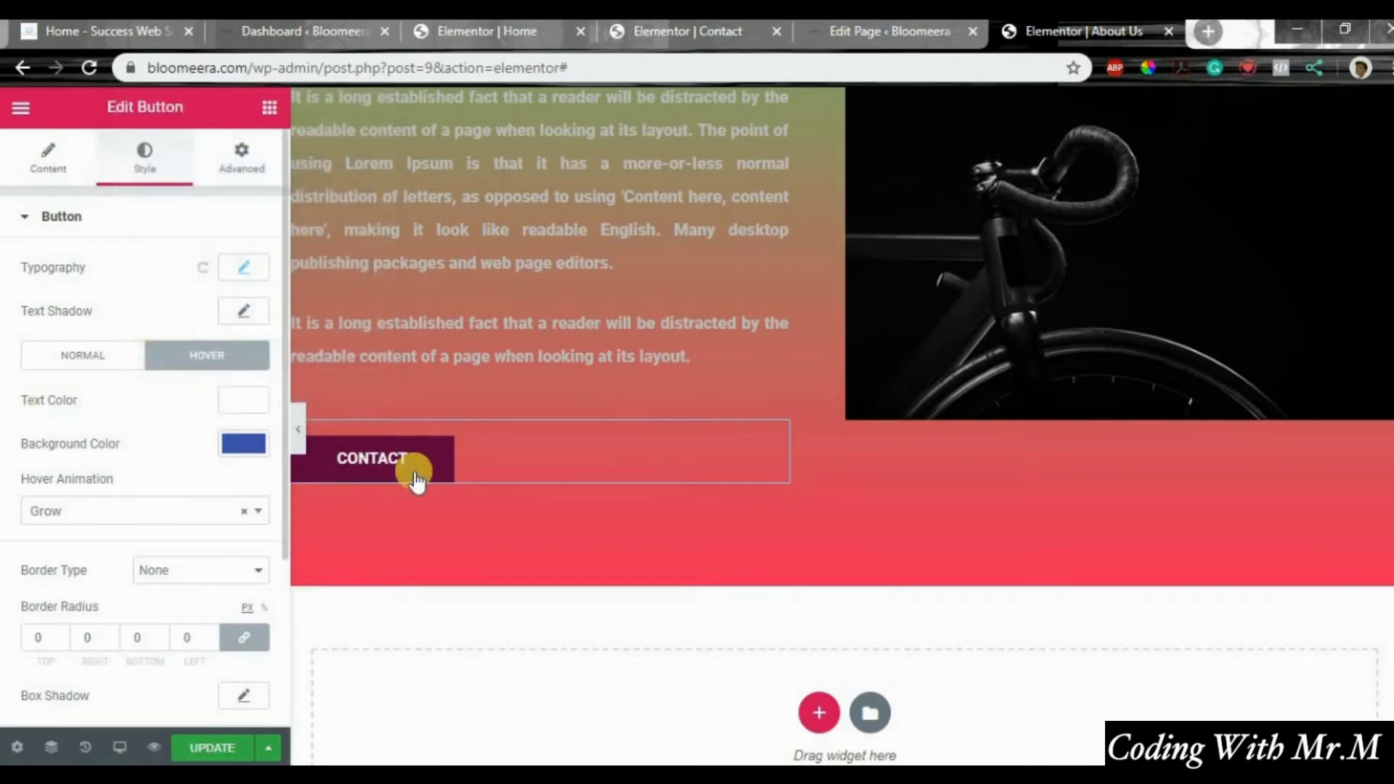
Step: Set the contact button's hover text colour to black #000000
scroll(435, 363, "up", 4)
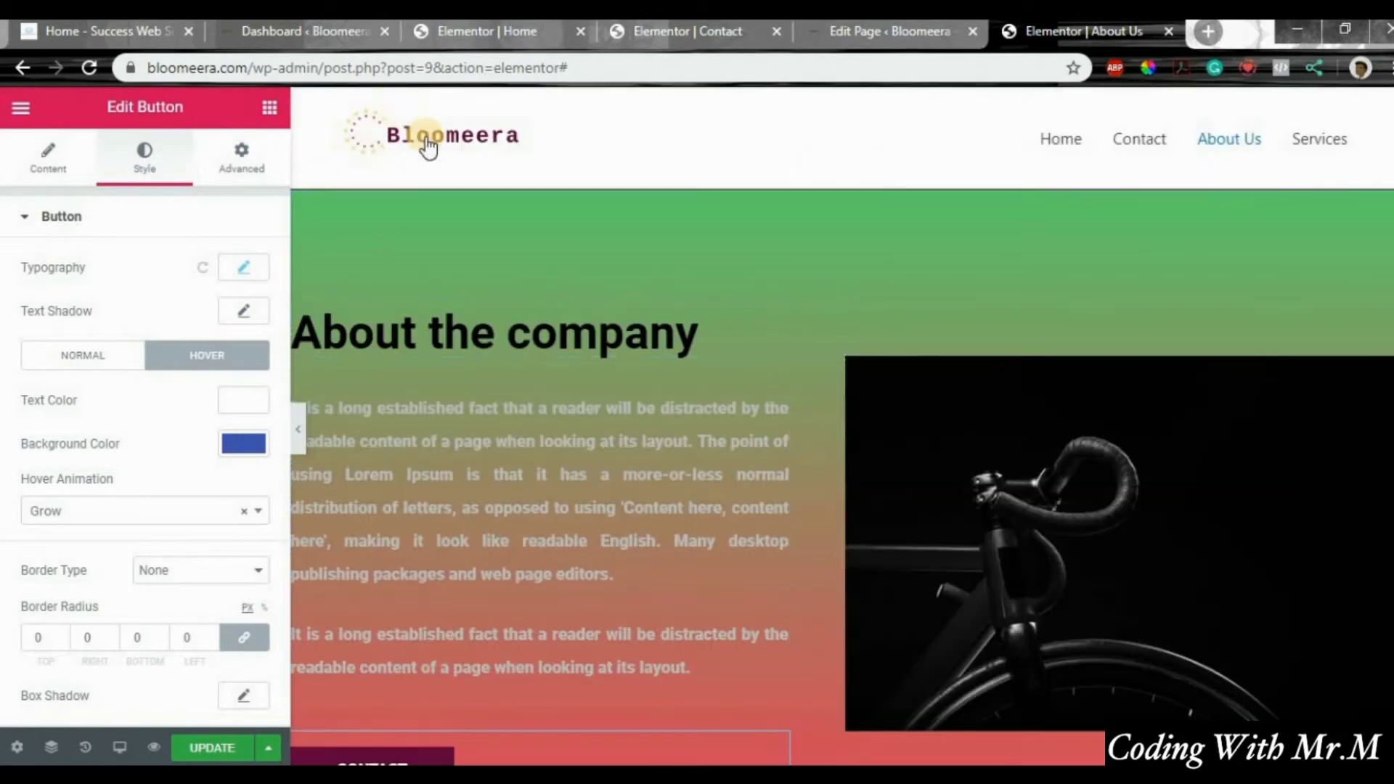
scroll(508, 334, "down", 4)
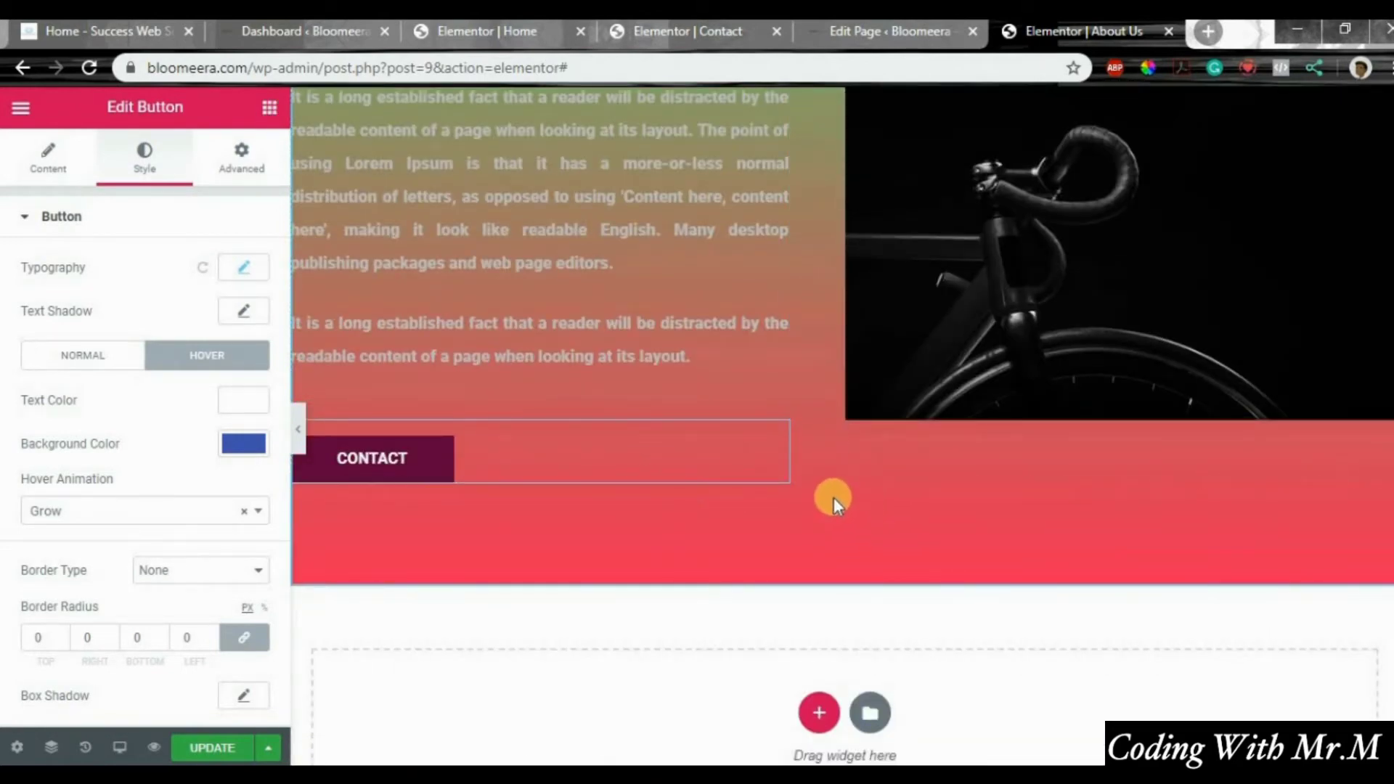
scroll(832, 400, "up", 4)
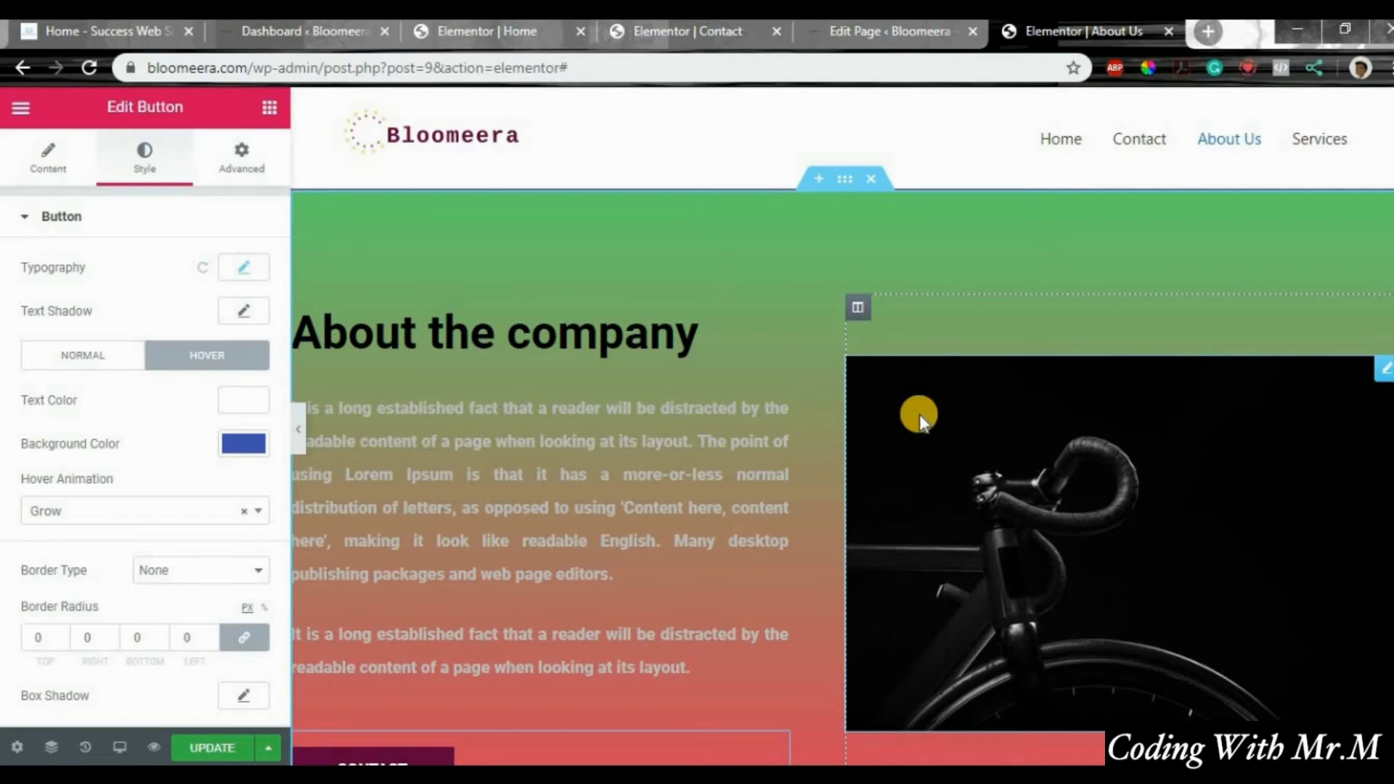
scroll(919, 414, "down", 4)
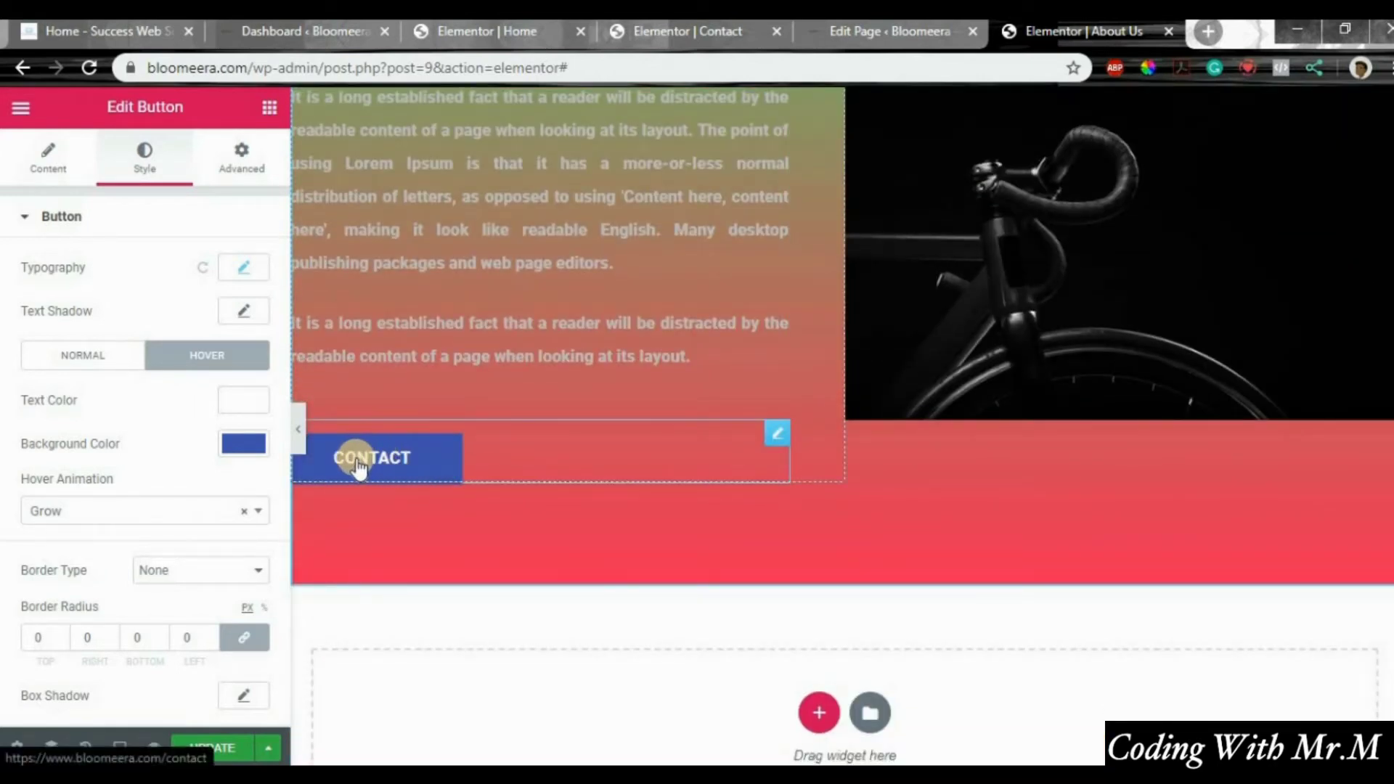
left_click(247, 402)
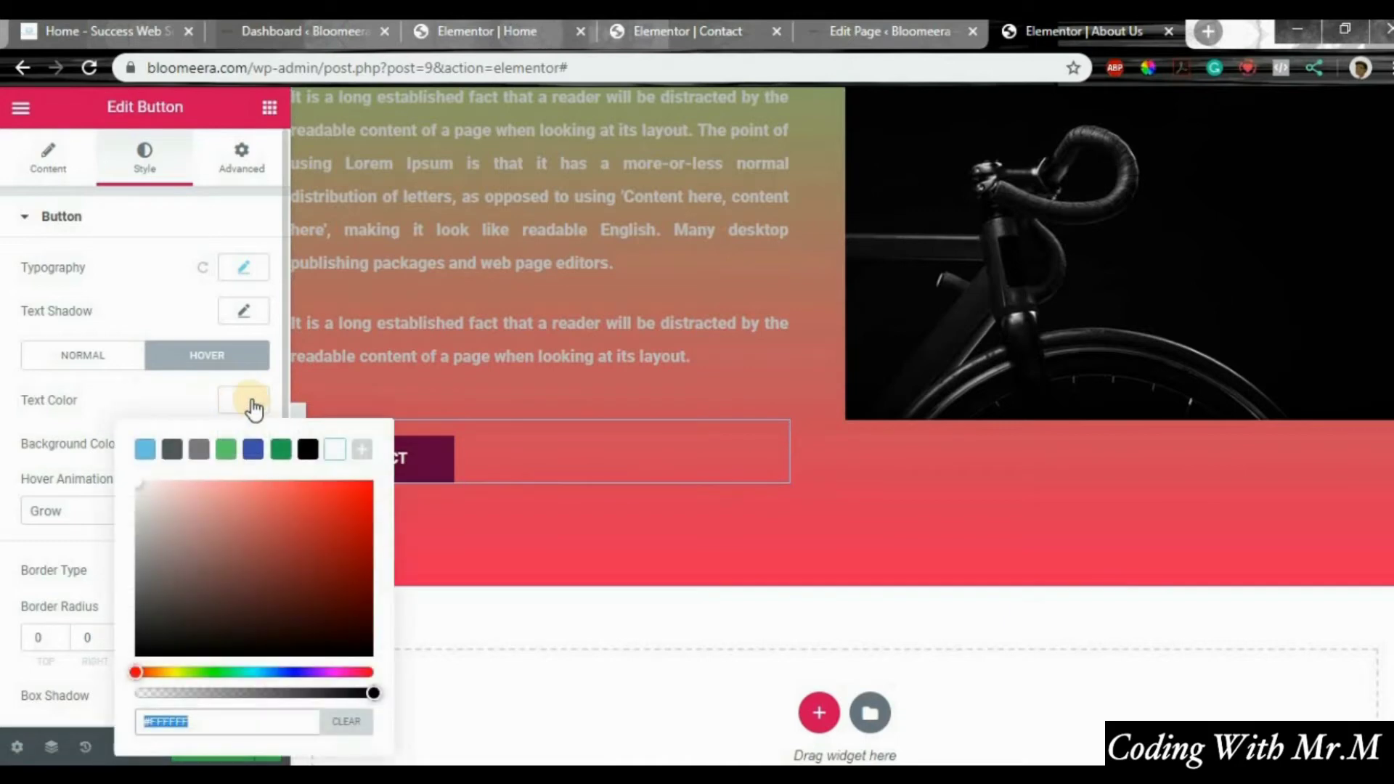
left_click(307, 449)
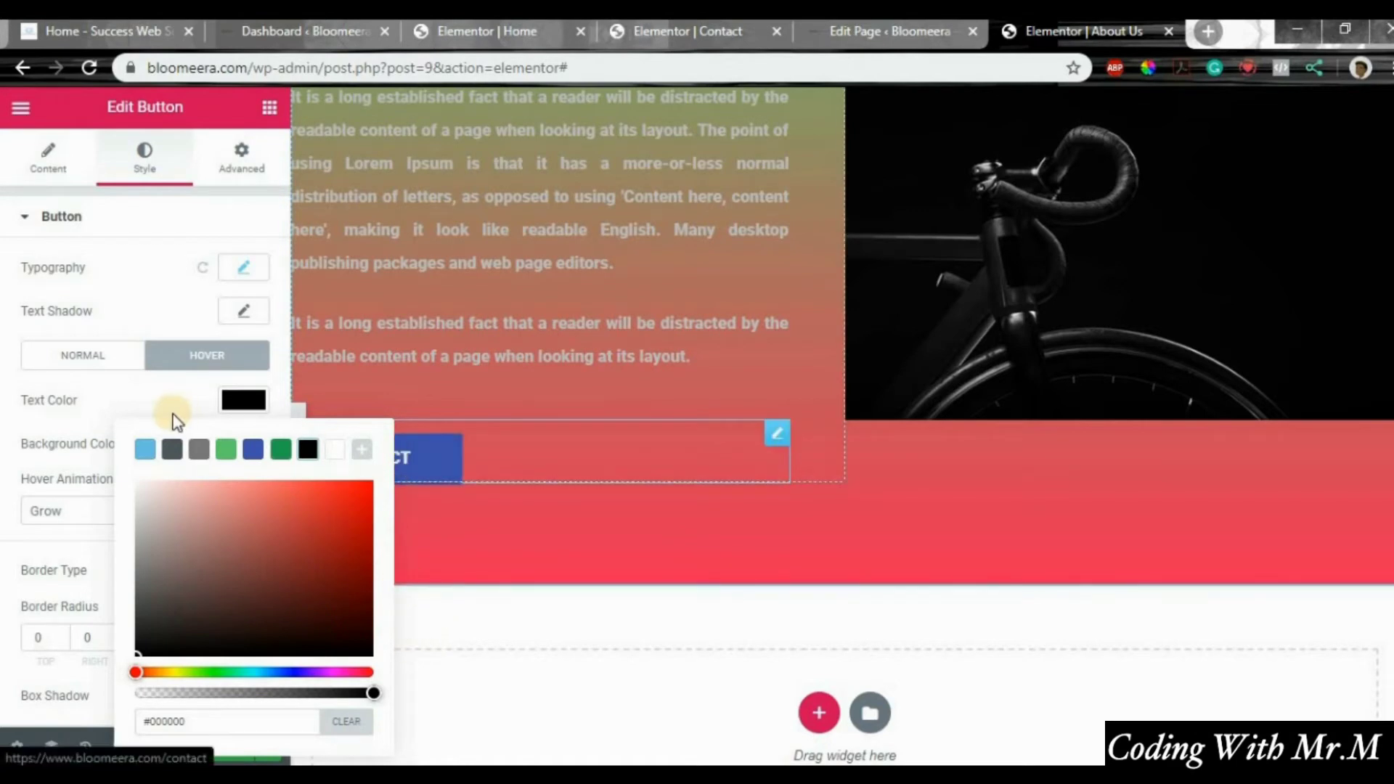
Step: Replace the bicycle image beside the company text with the man's portrait photo from the media library
left_click(128, 393)
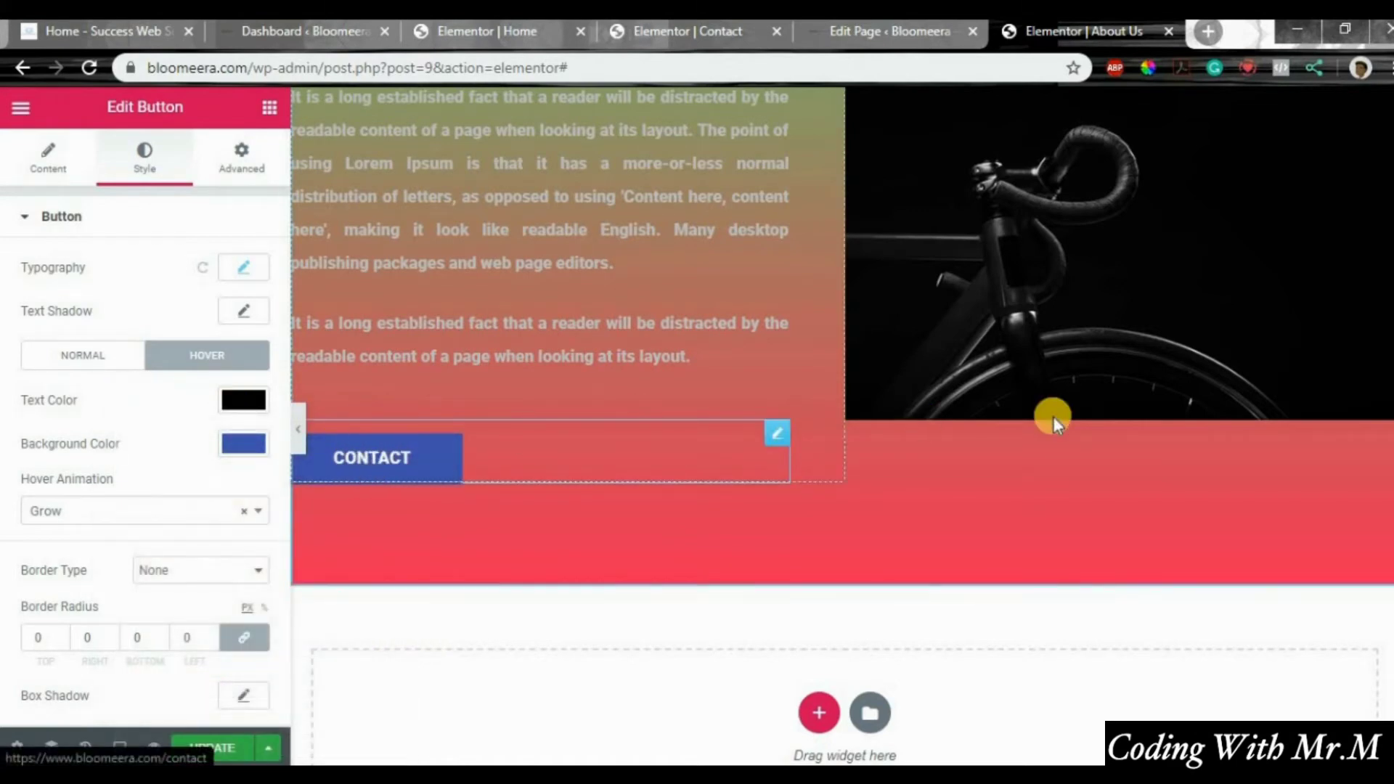
scroll(1096, 410, "up", 4)
scroll(1175, 395, "down", 4)
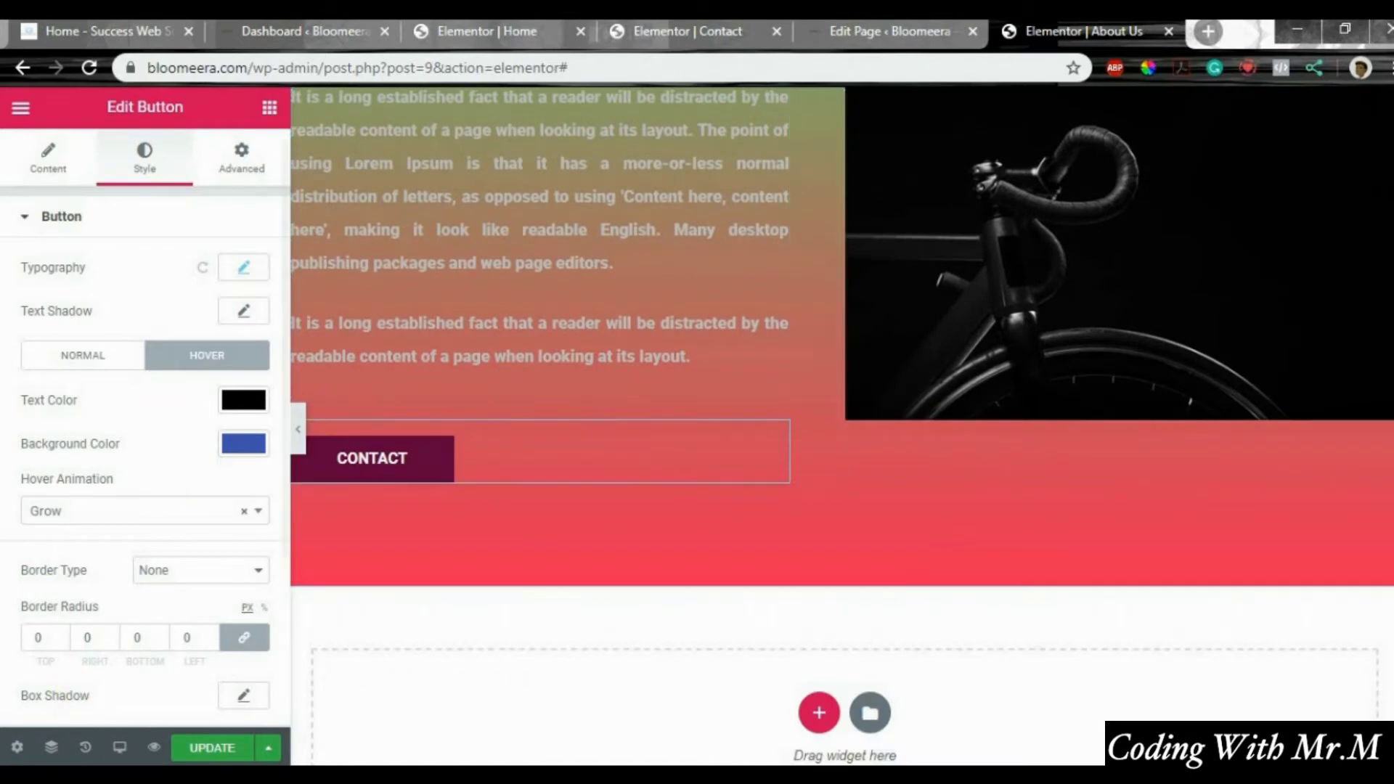
scroll(1147, 303, "up", 1)
scroll(1147, 302, "up", 3)
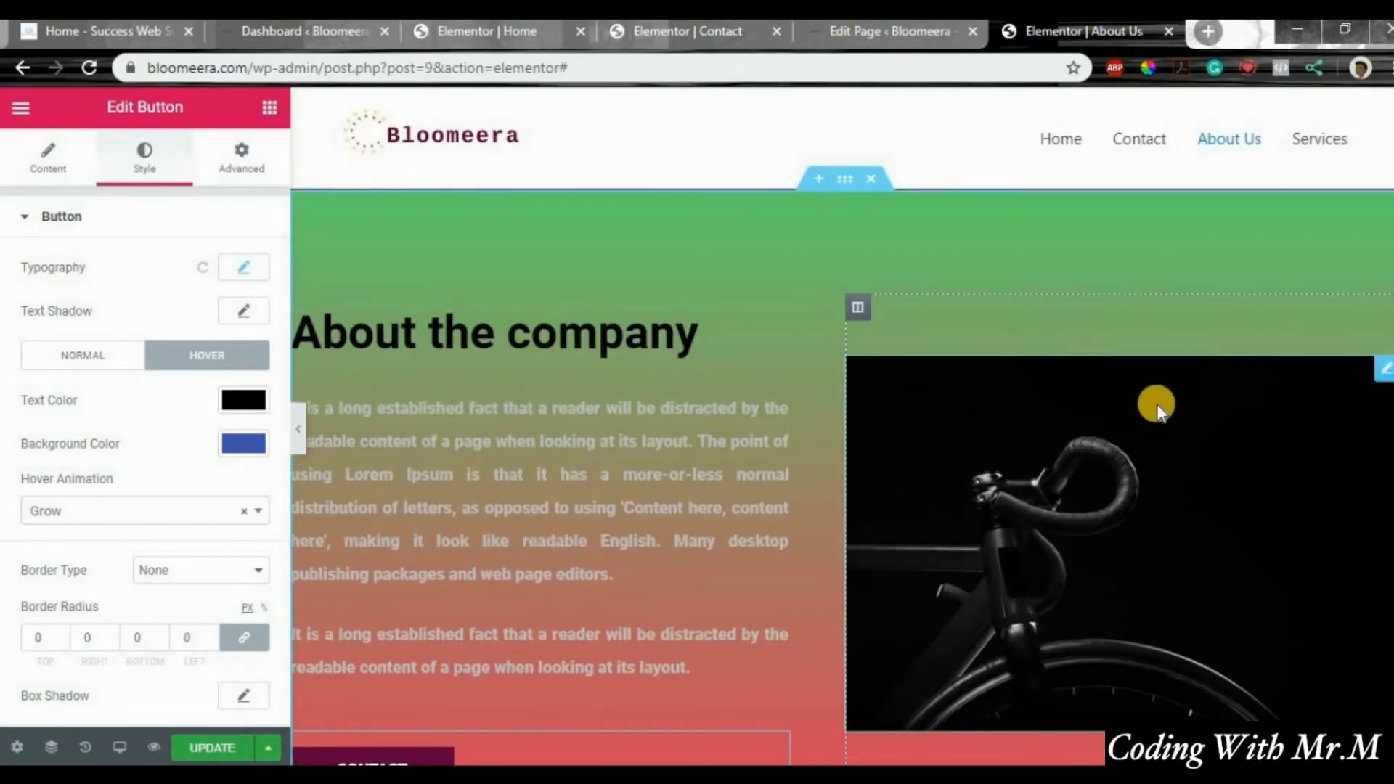
left_click(1379, 368)
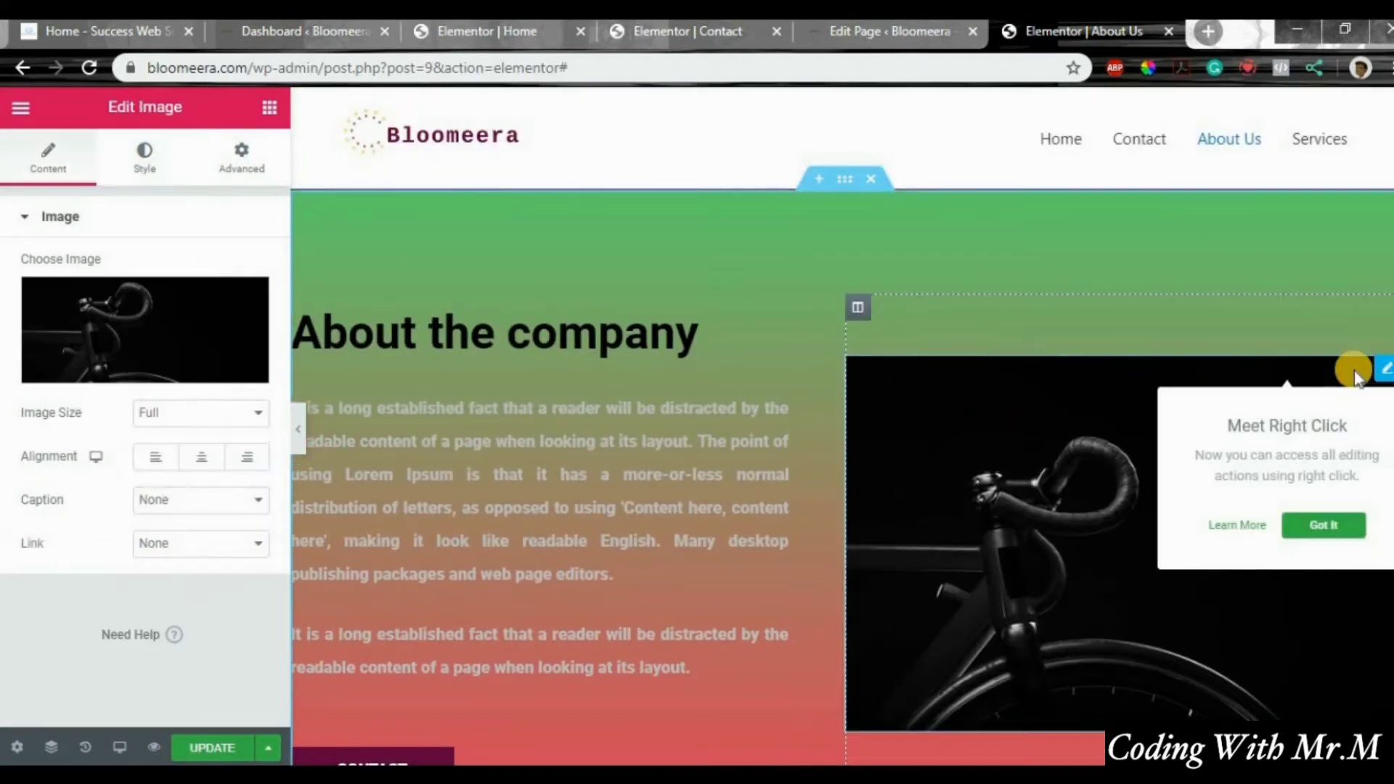
left_click(117, 330)
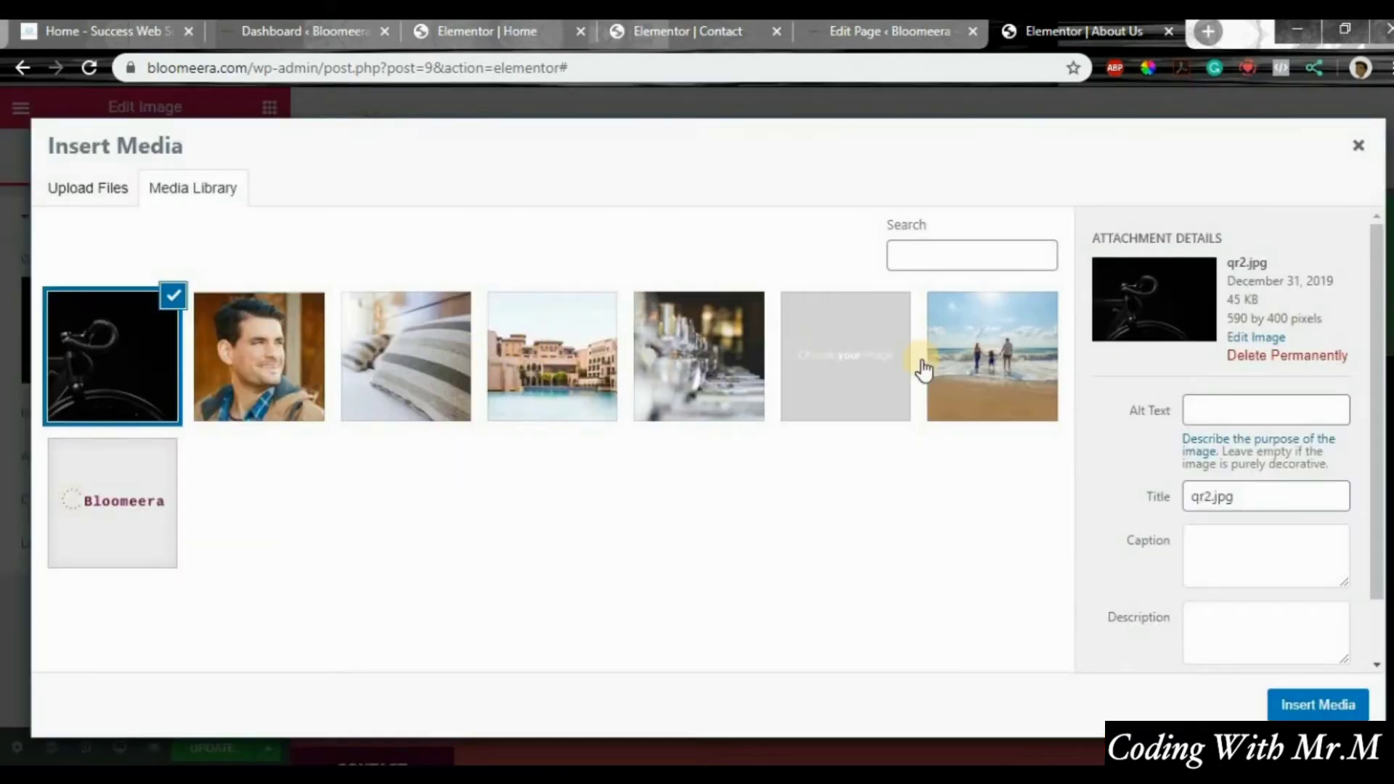
left_click(270, 403)
left_click(1321, 703)
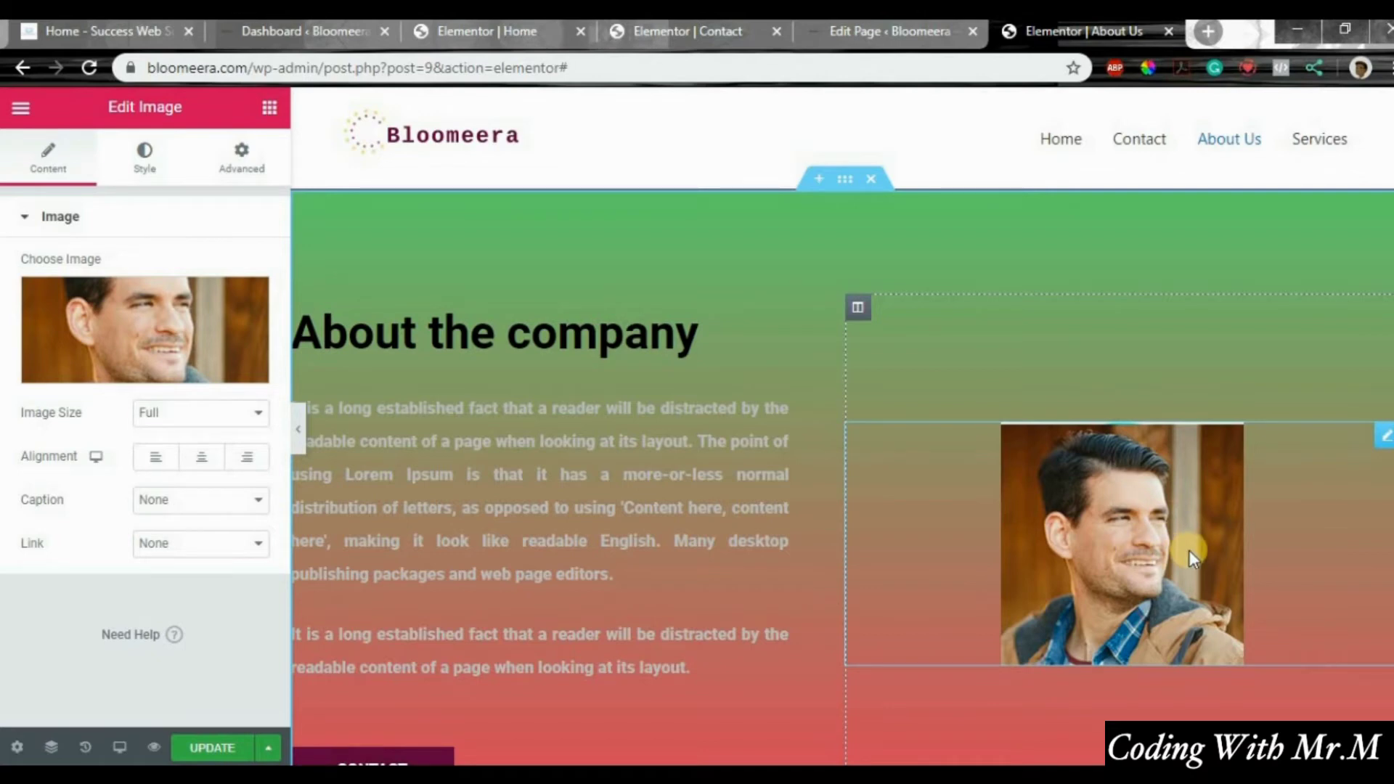
scroll(1168, 543, "down", 5)
scroll(1154, 535, "up", 5)
Step: Delete the column containing the portrait photo from the About section
left_click(859, 308)
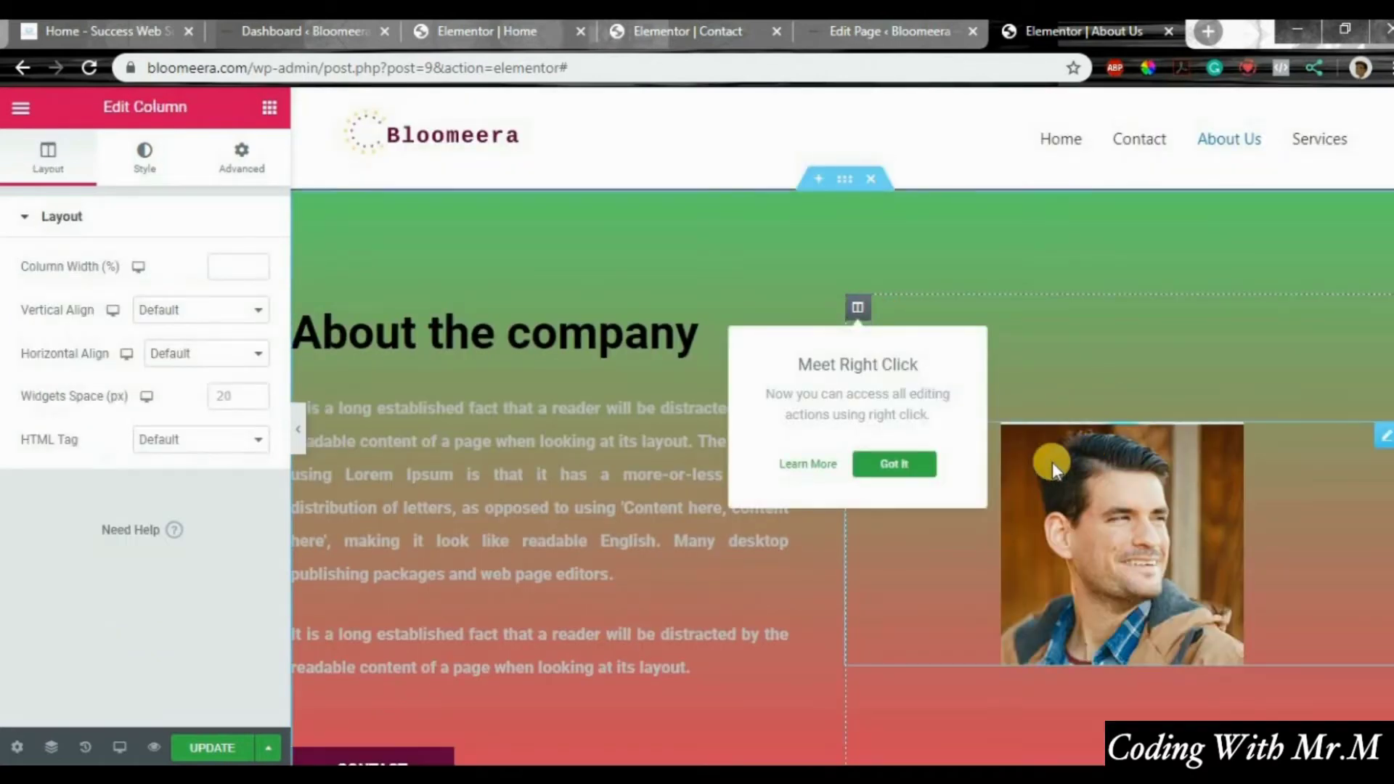
left_click(1270, 373)
right_click(858, 310)
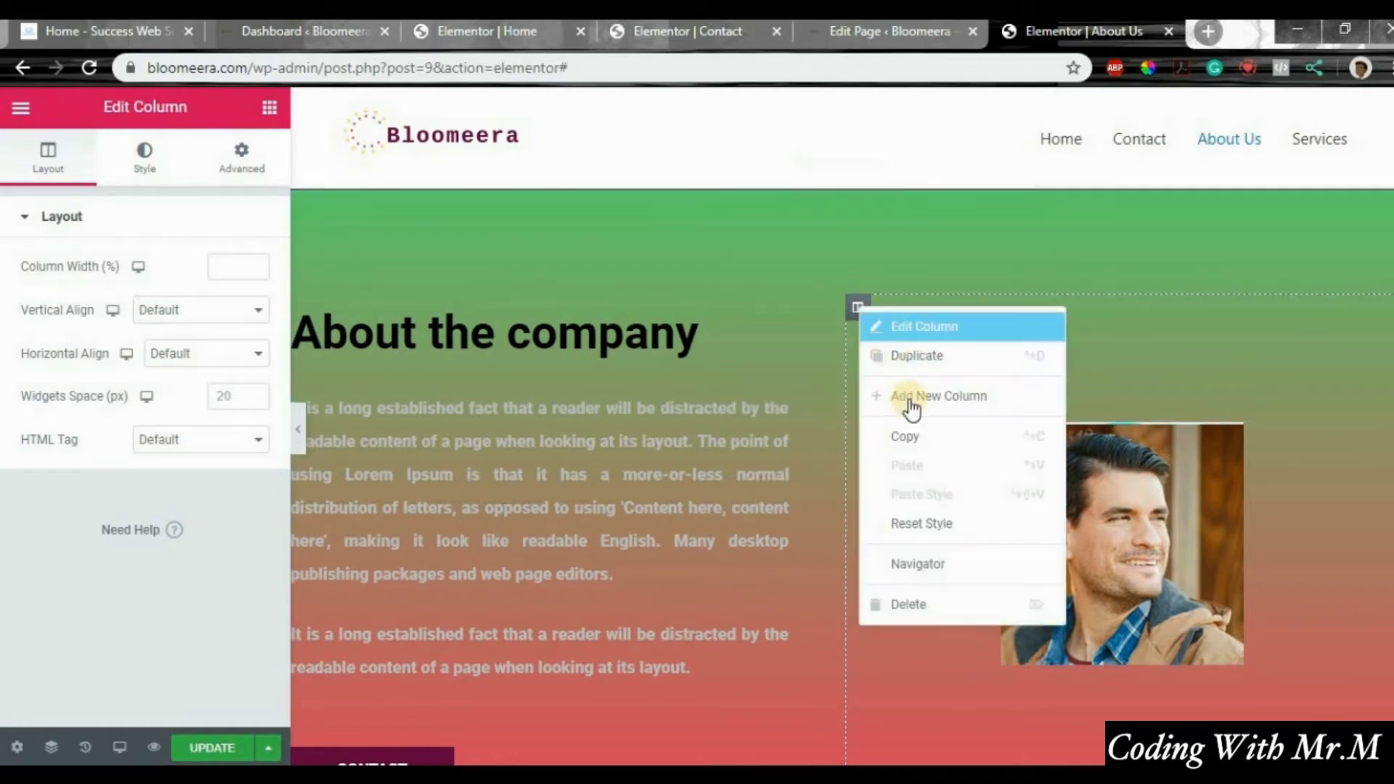
left_click(942, 592)
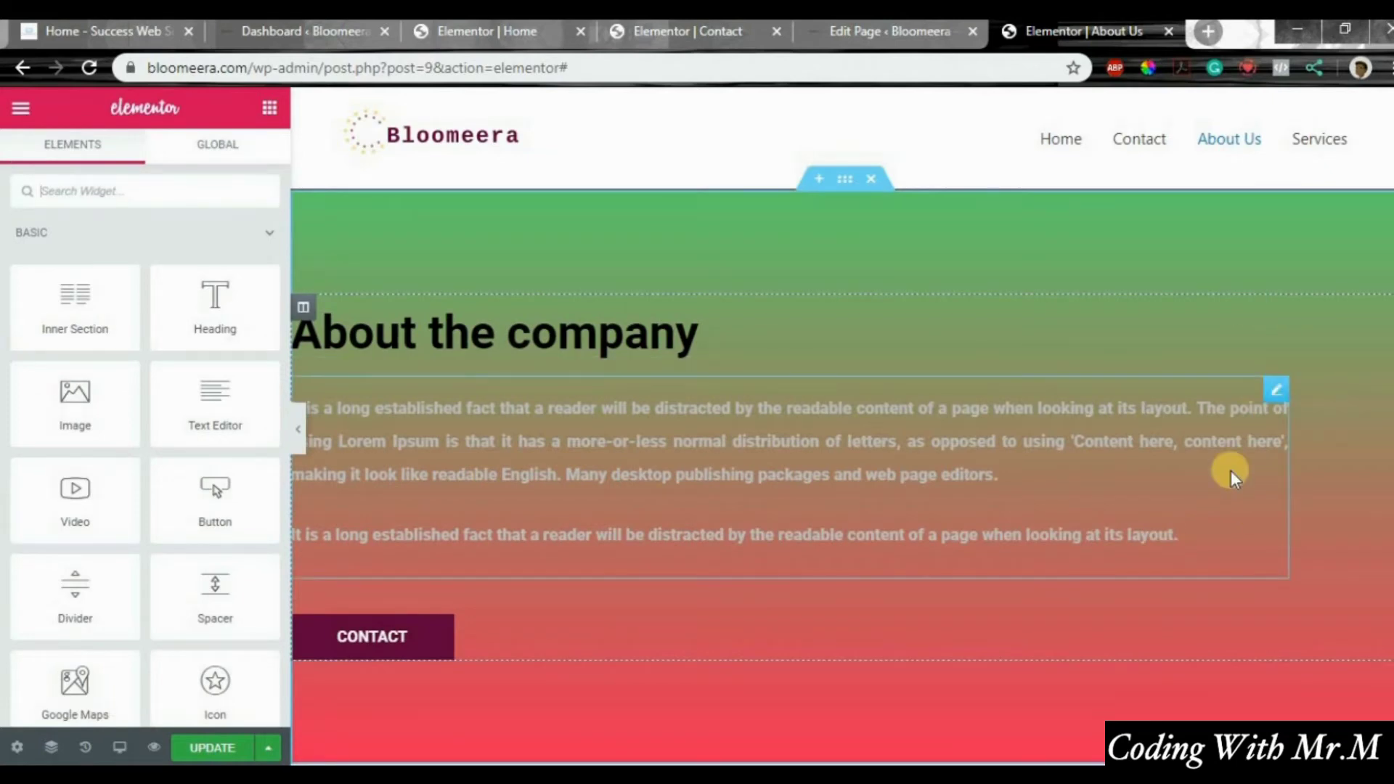
scroll(1230, 471, "down", 1)
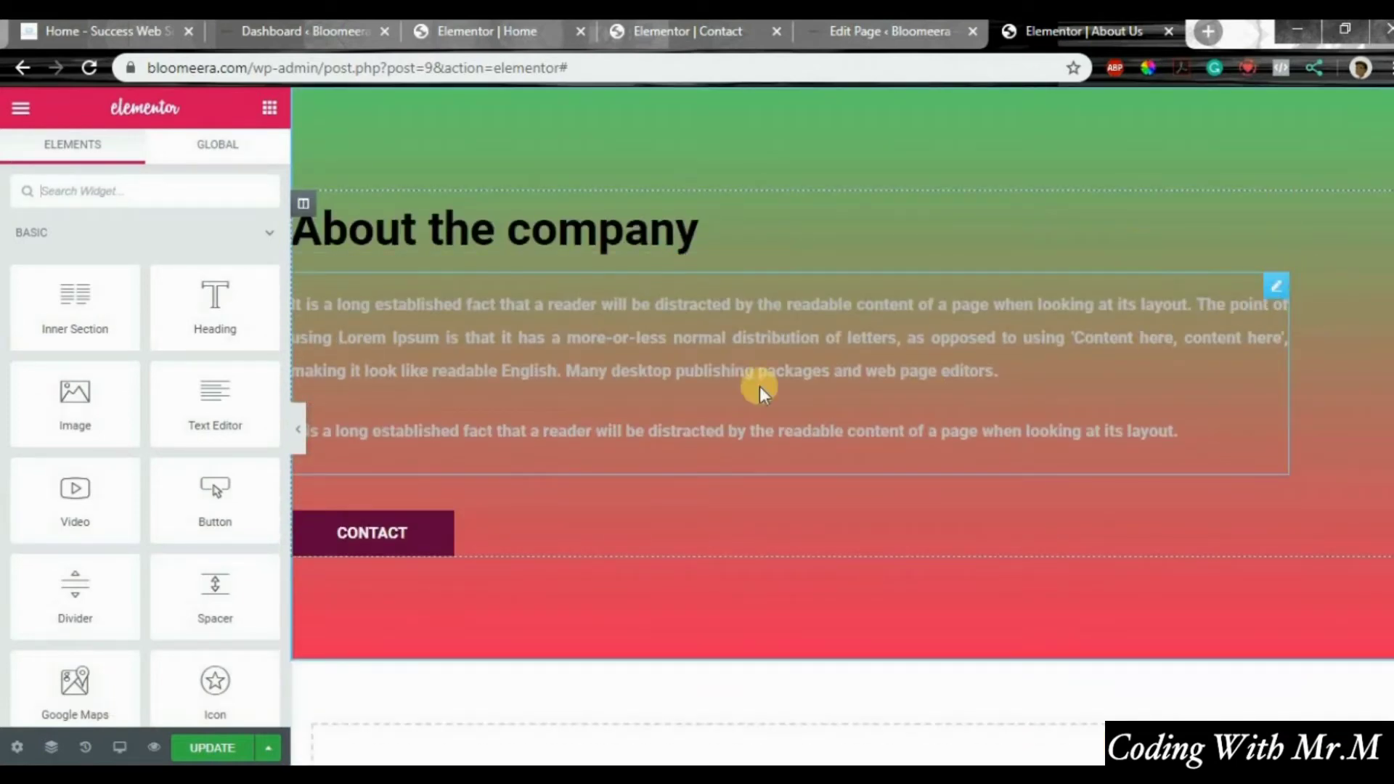
scroll(915, 271, "up", 1)
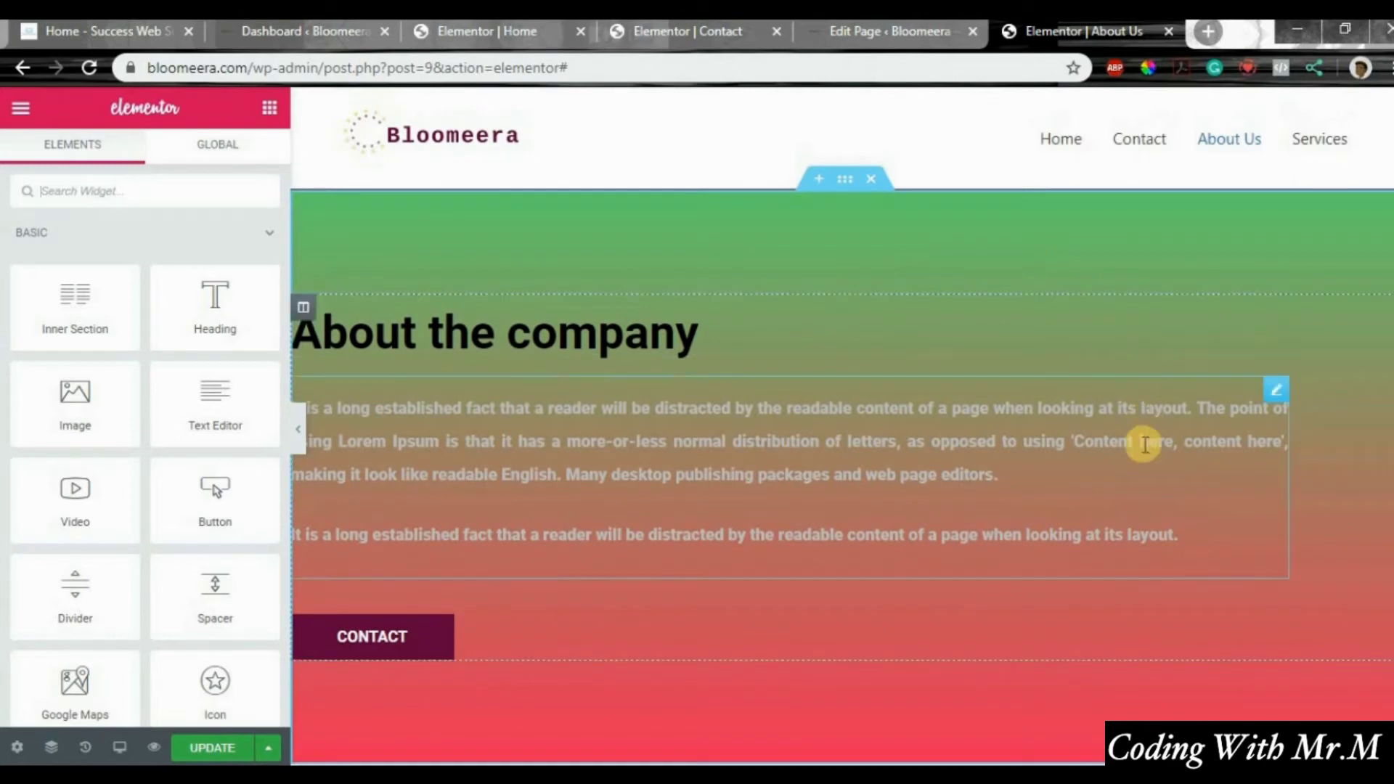
scroll(949, 445, "down", 3)
scroll(829, 405, "up", 3)
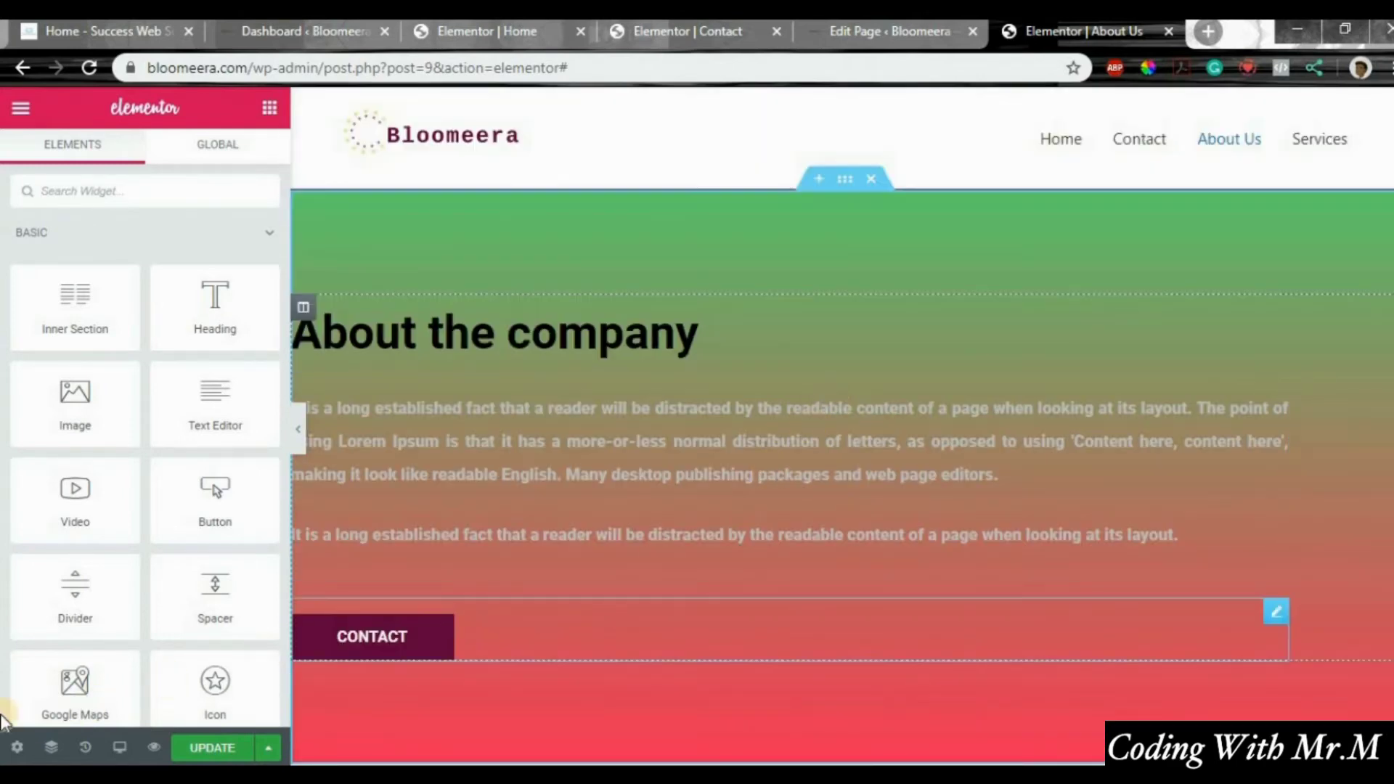
Step: Restore the deleted column by reverting the page history to the Choose Image edit
left_click(85, 748)
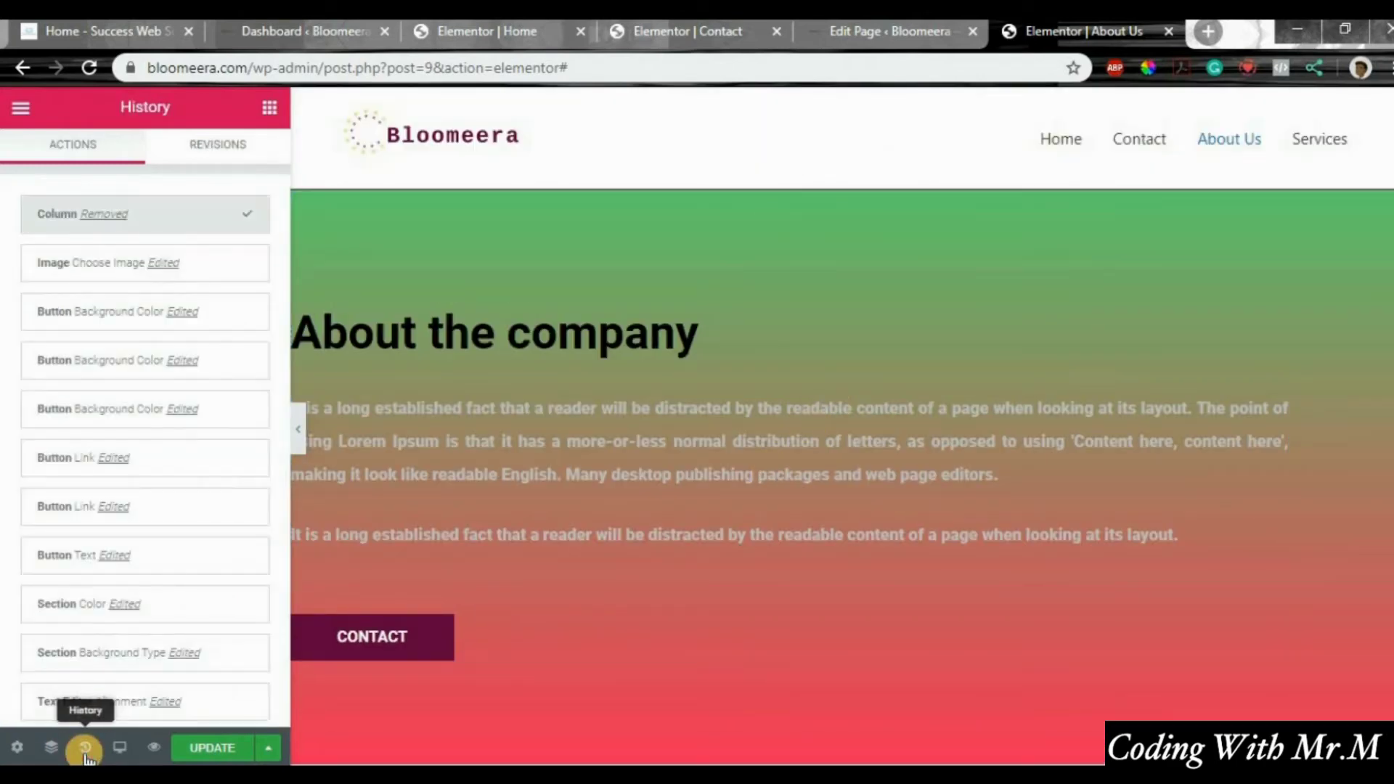
left_click(103, 269)
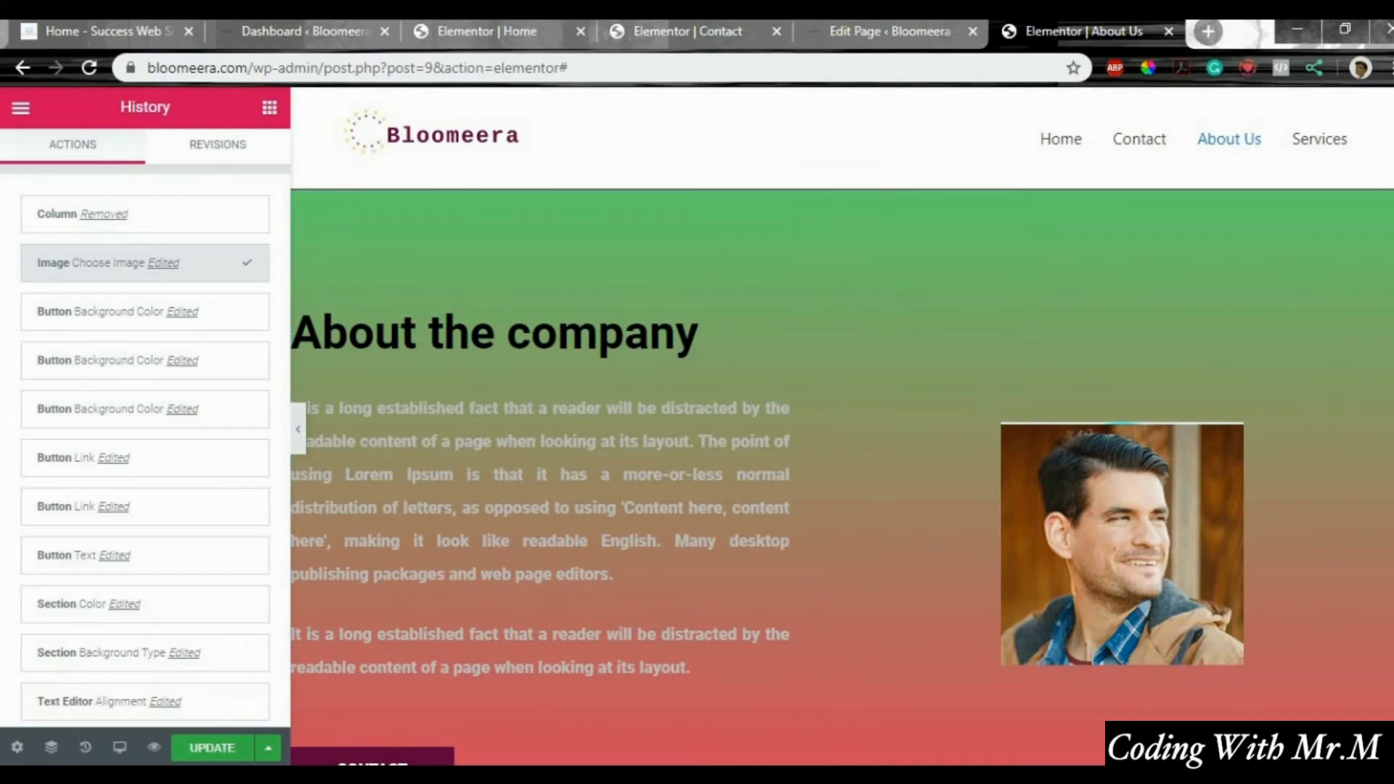
Step: Update the About Us page and preview it, checking the text, portrait photo and contact button
left_click(200, 755)
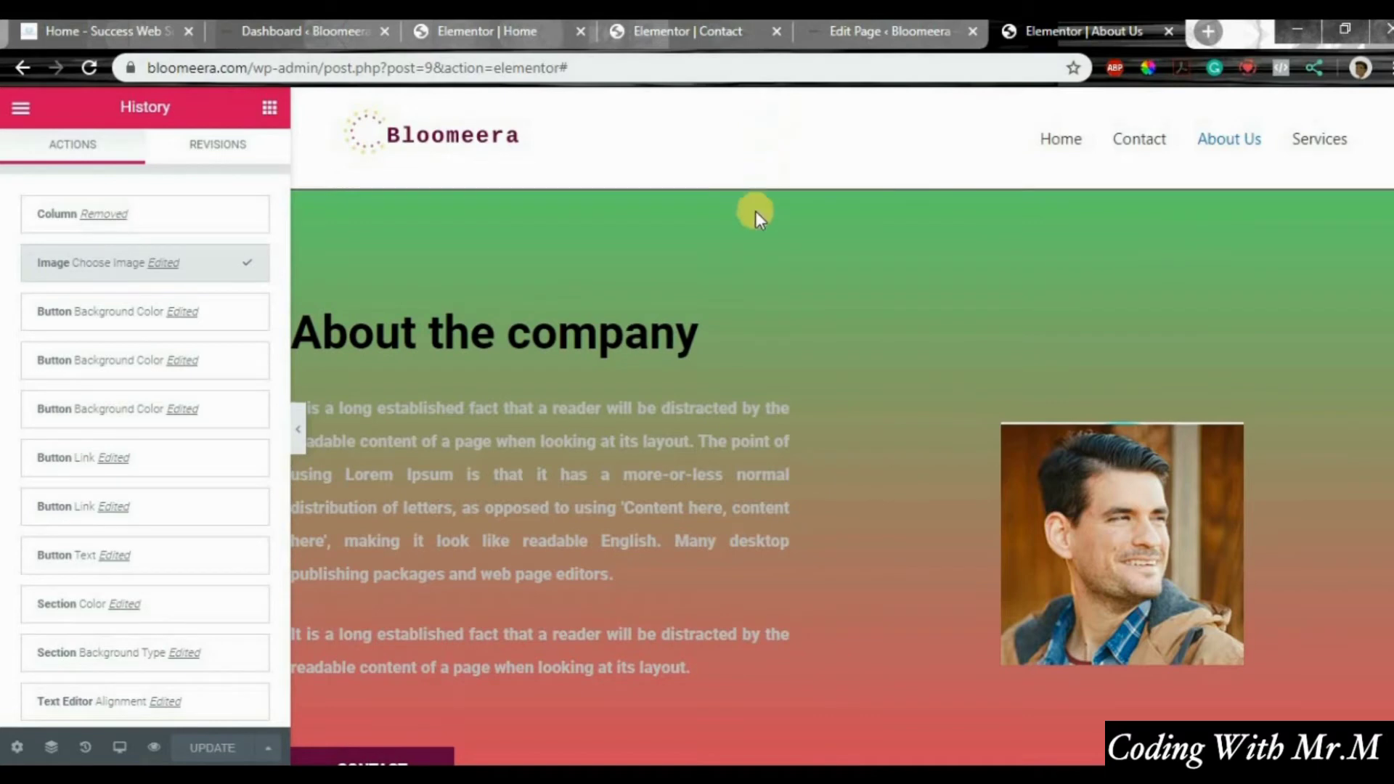
left_click(154, 751)
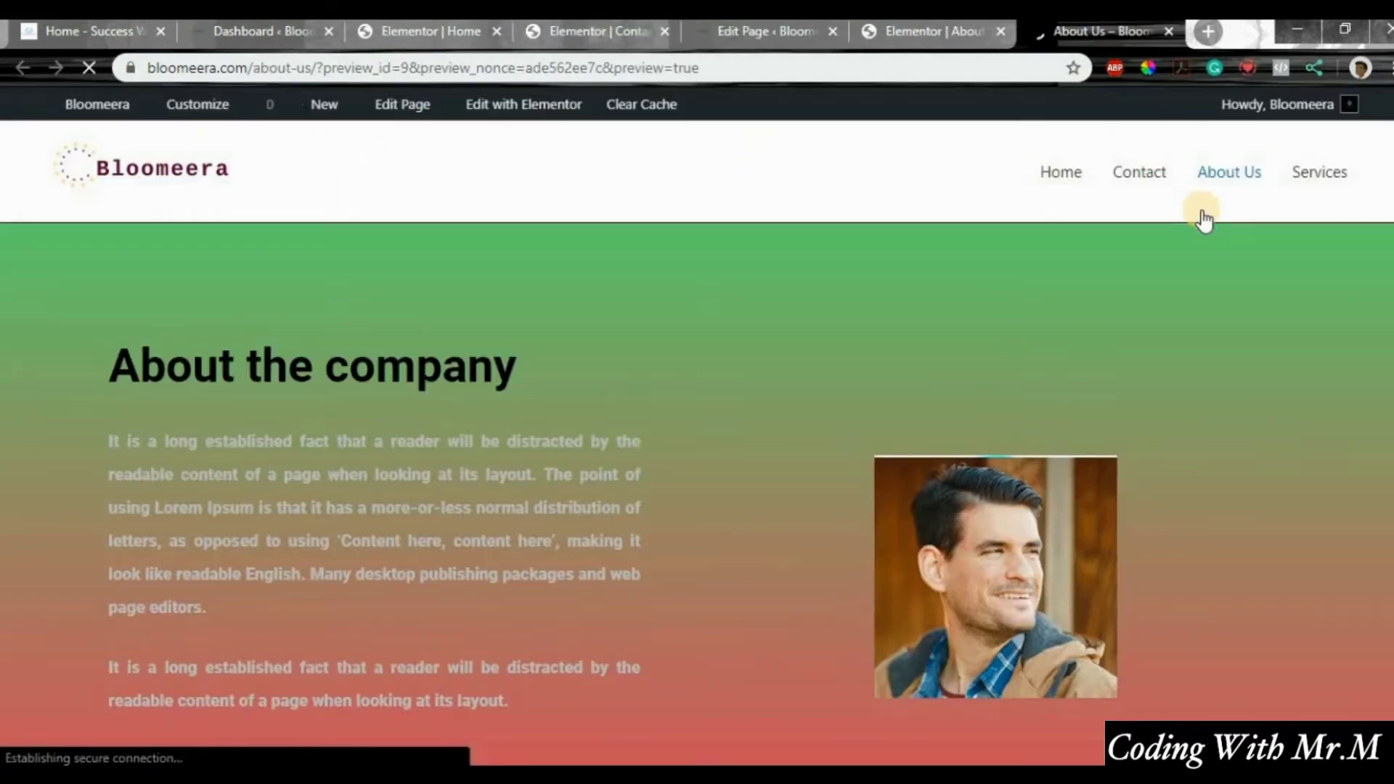
scroll(1201, 225, "down", 4)
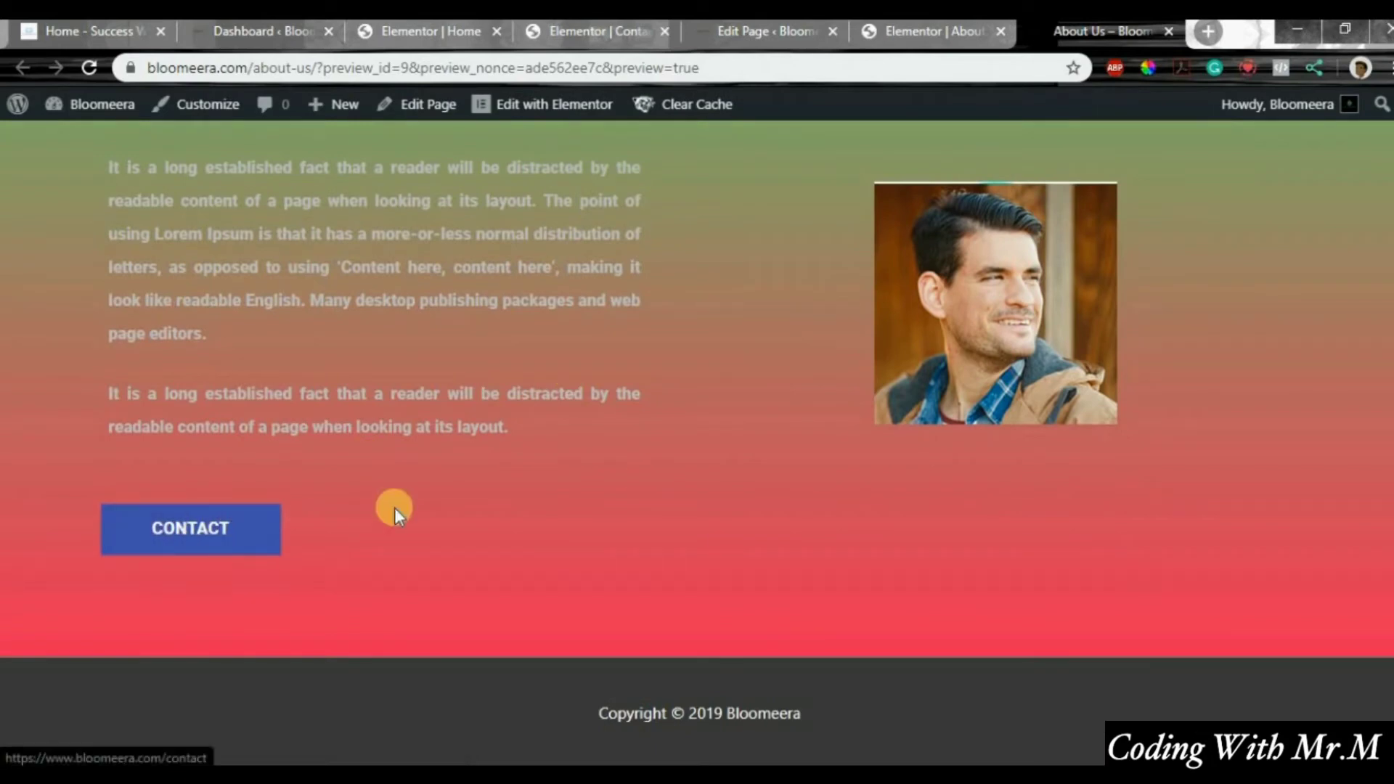
scroll(1013, 298, "up", 4)
scroll(994, 472, "down", 1)
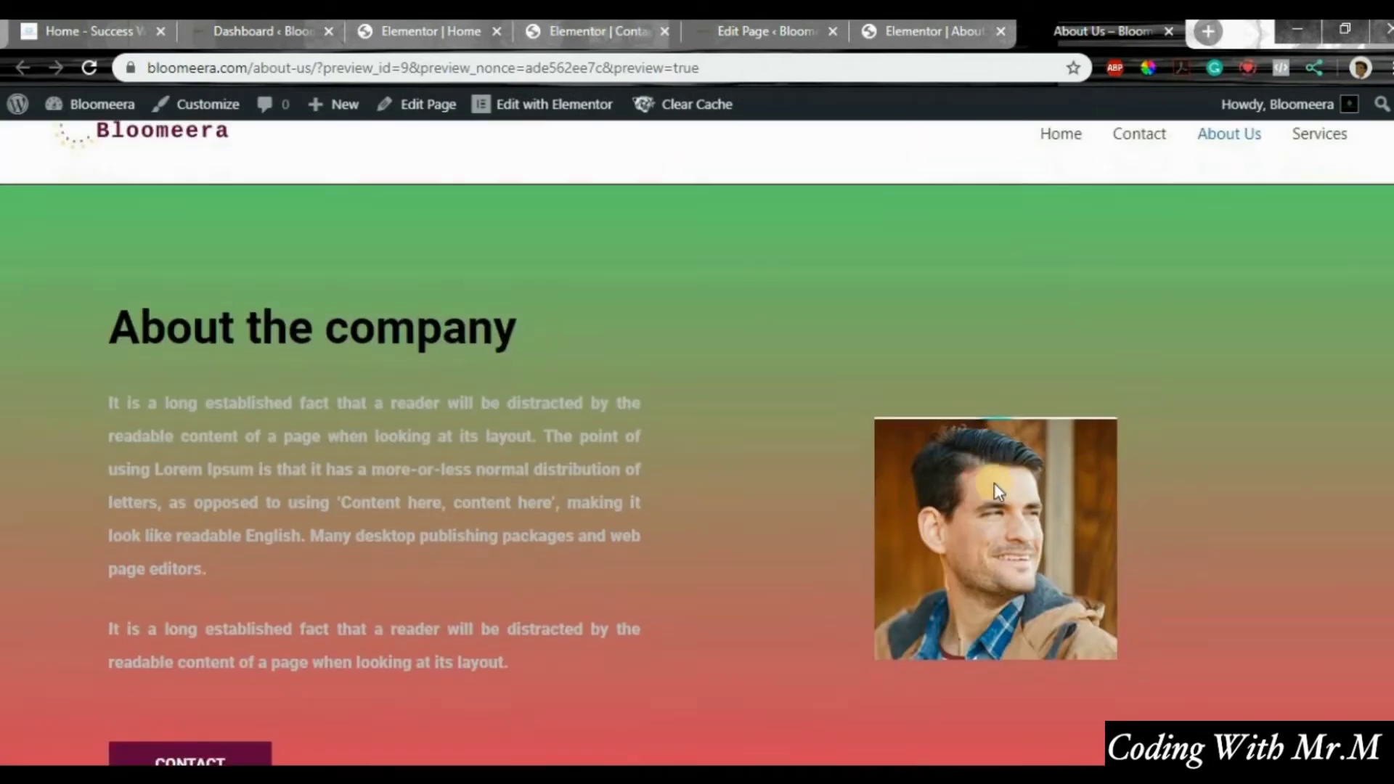
scroll(990, 465, "up", 1)
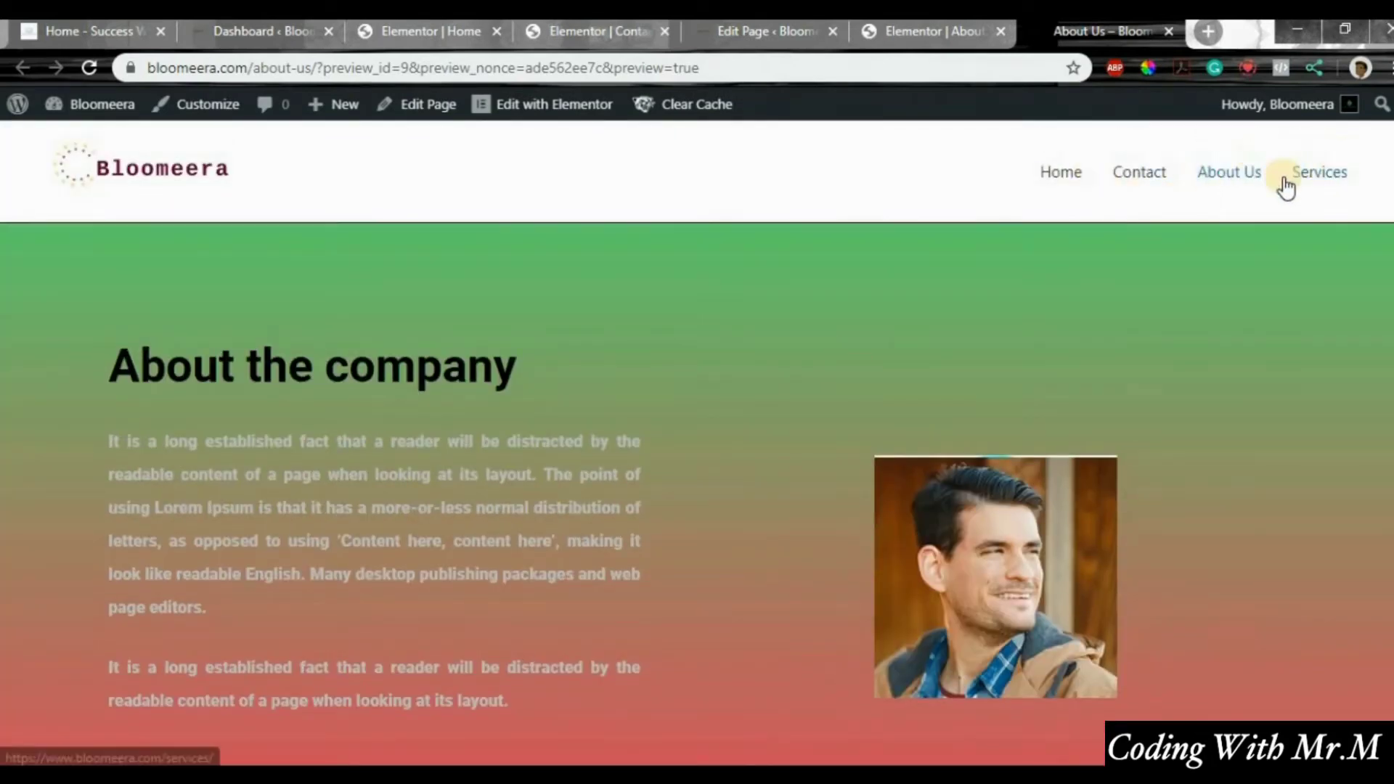
Step: Disable the Services page's title in its Astra settings and update the page
left_click(1319, 166)
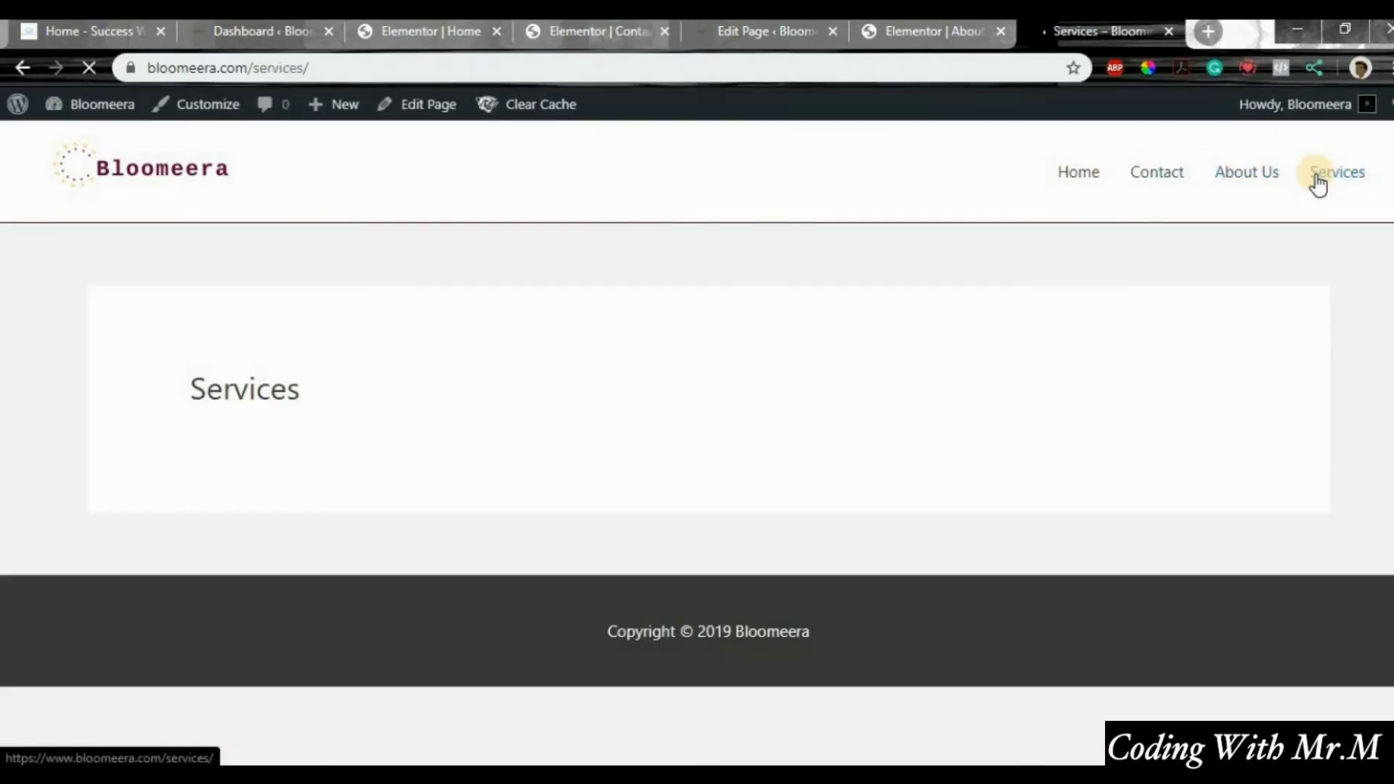
left_click(413, 107)
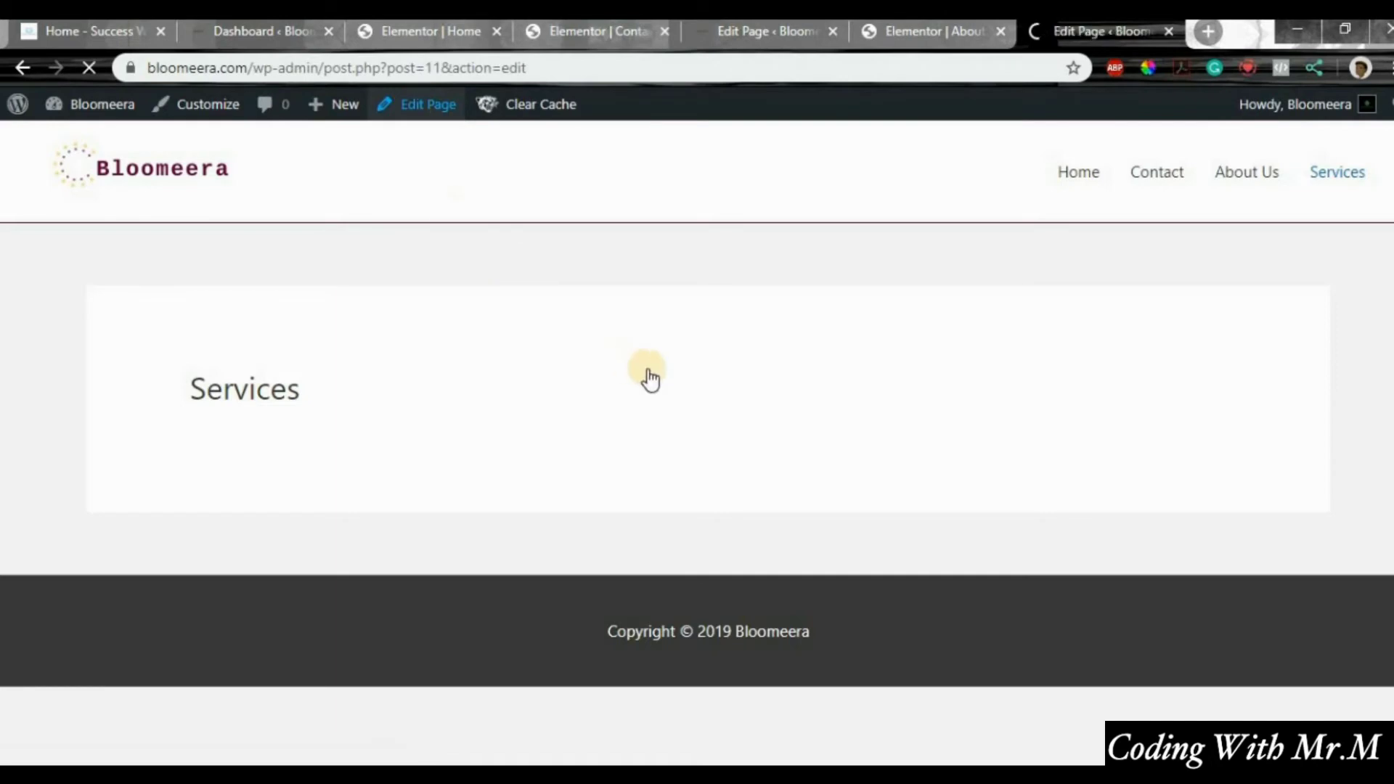
scroll(1263, 483, "down", 7)
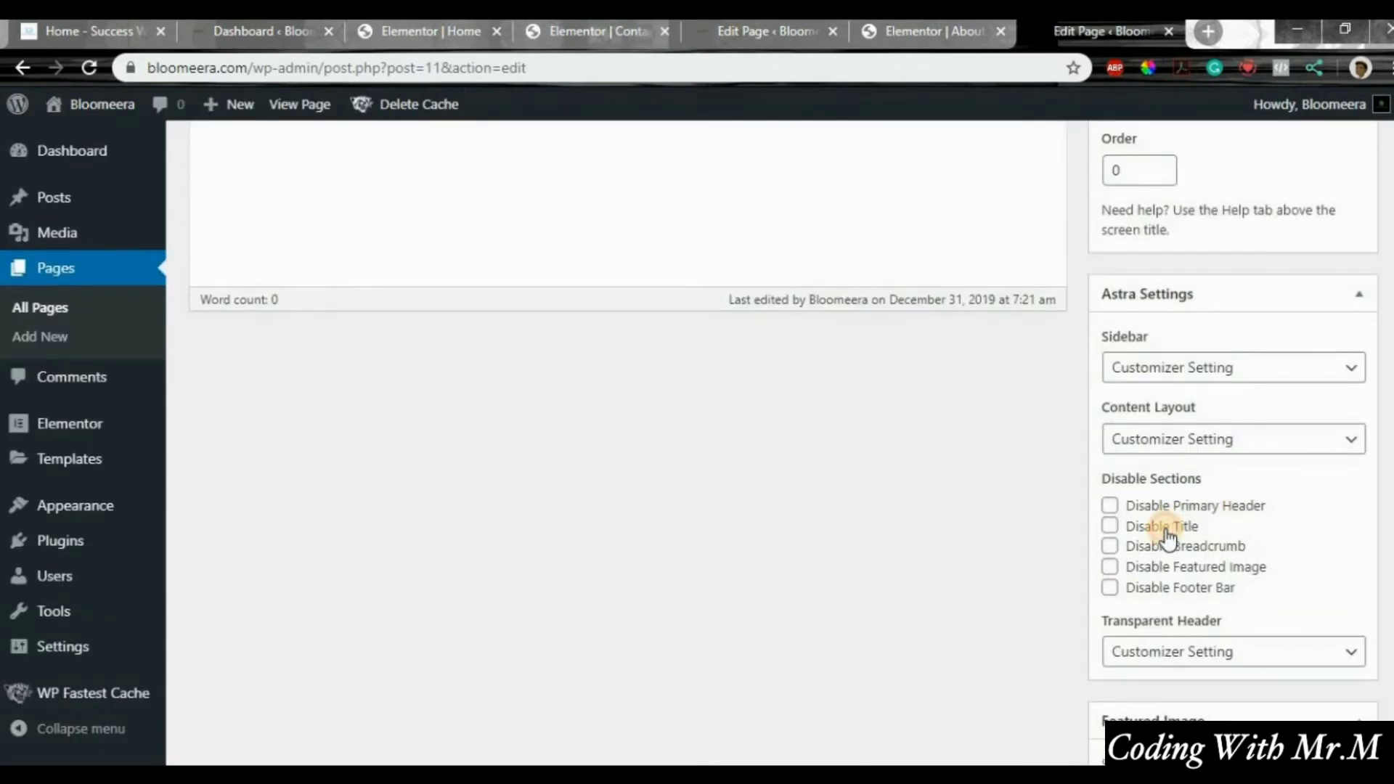
left_click(1165, 528)
scroll(704, 366, "up", 7)
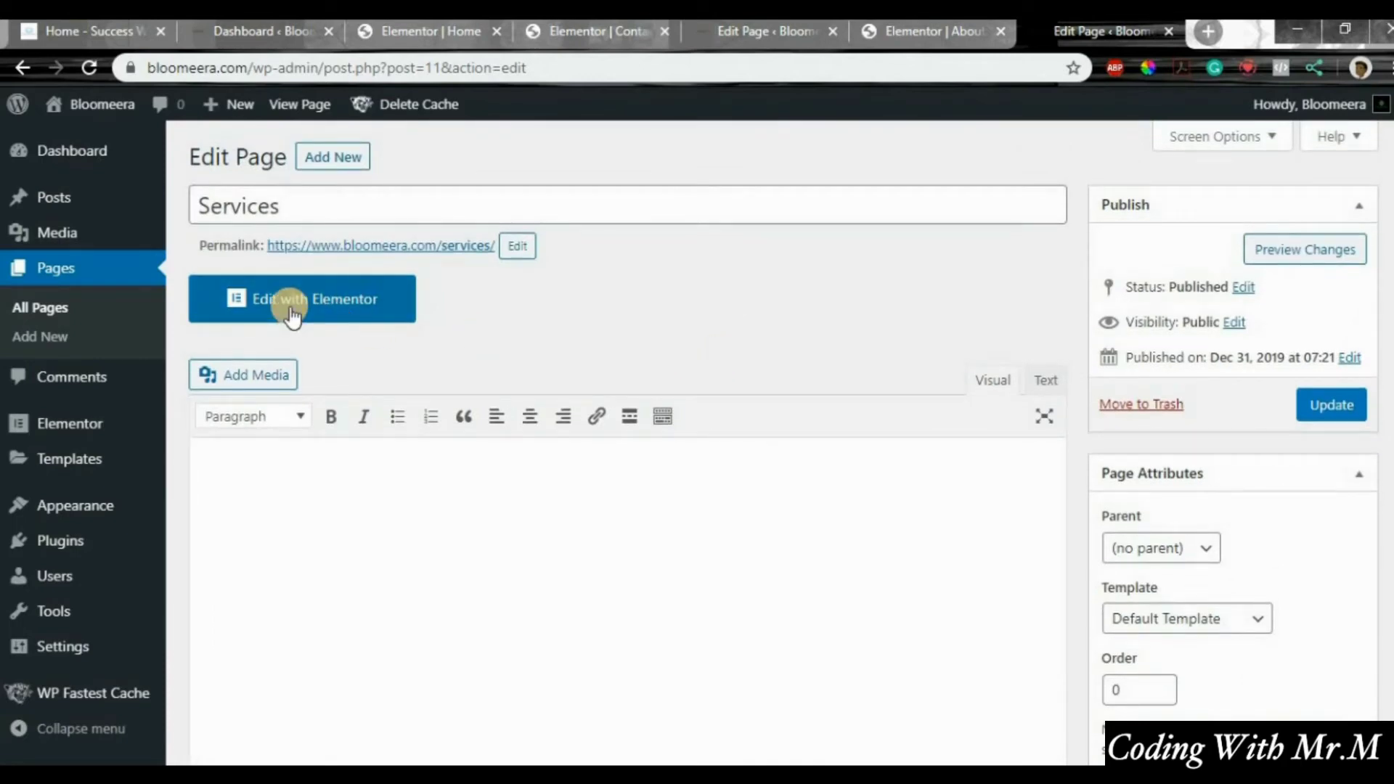
left_click(1334, 411)
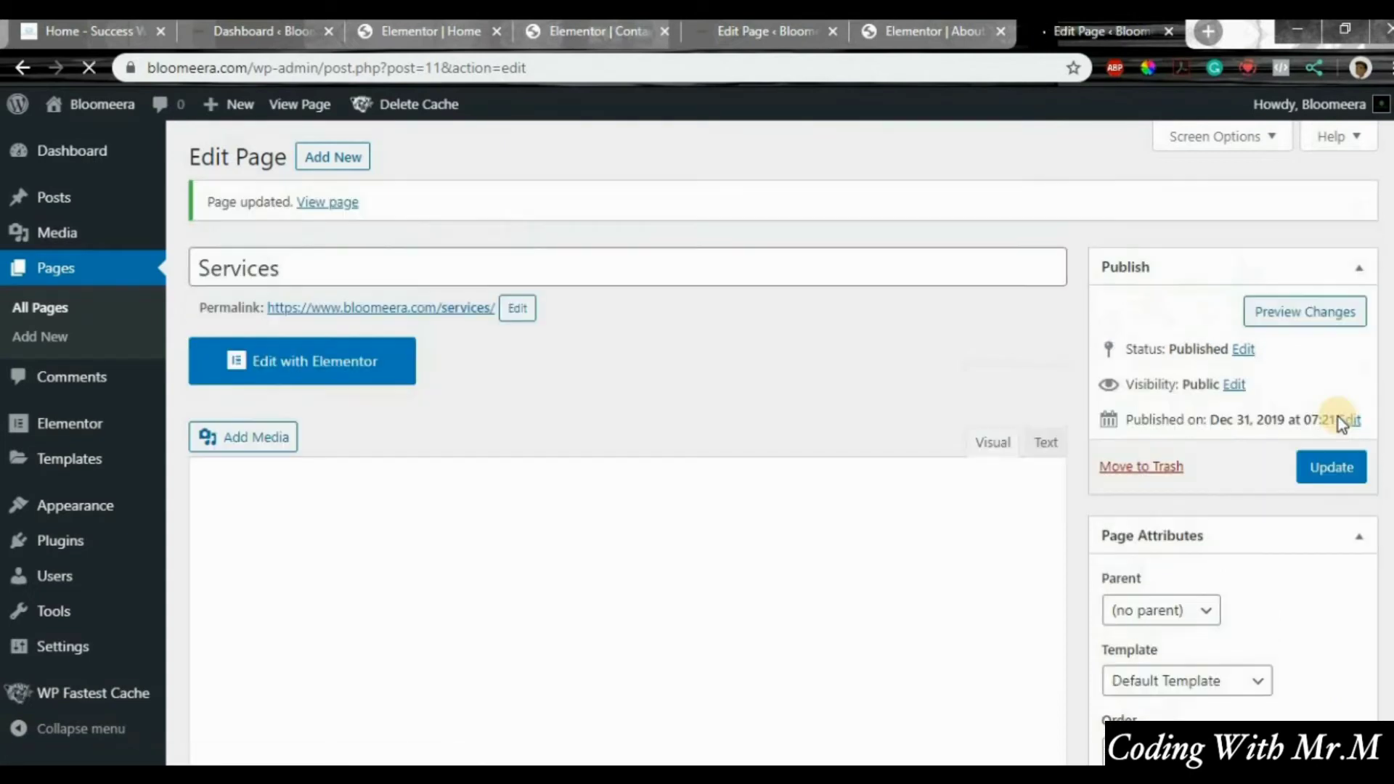
Step: Open the Services page in Elementor and filter the template library's blocks by the Services category
scroll(907, 485, "down", 4)
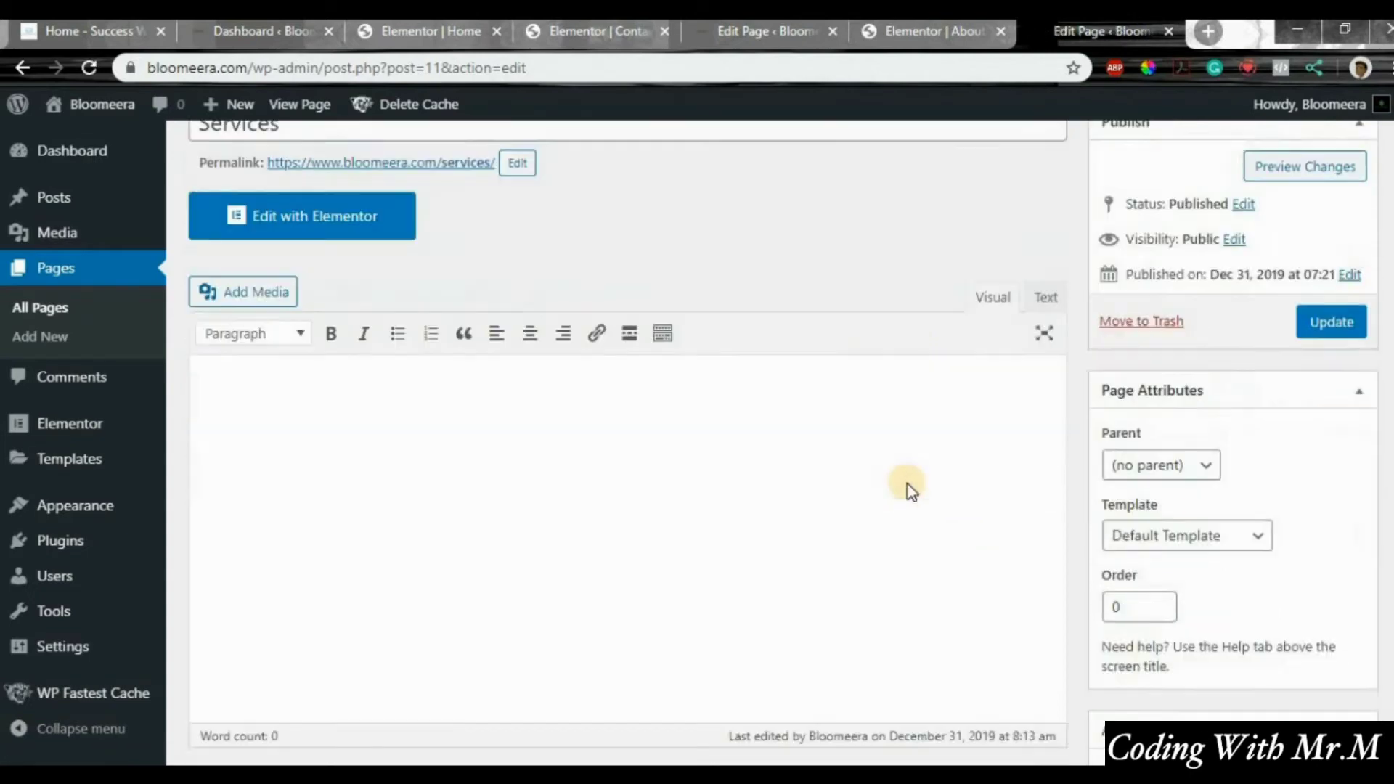
scroll(664, 403, "up", 3)
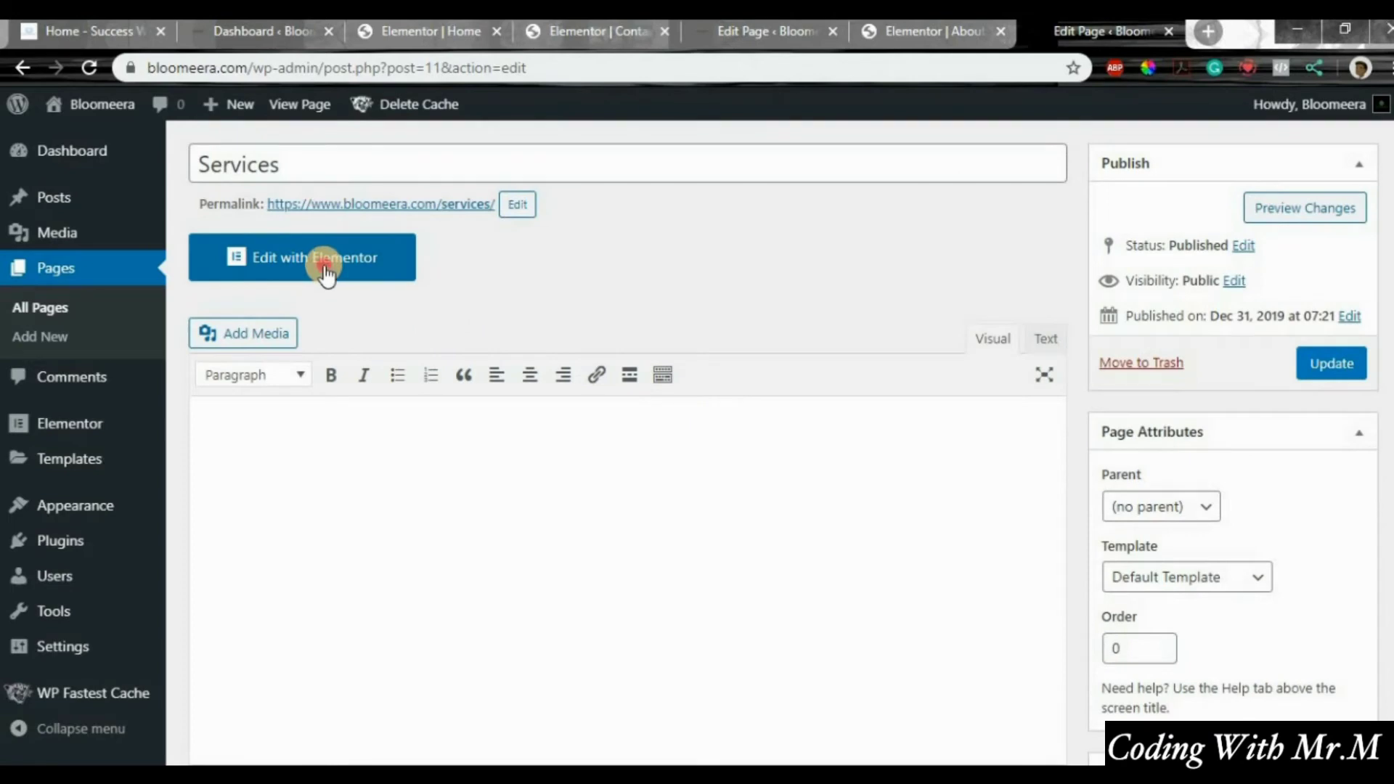
left_click(326, 273)
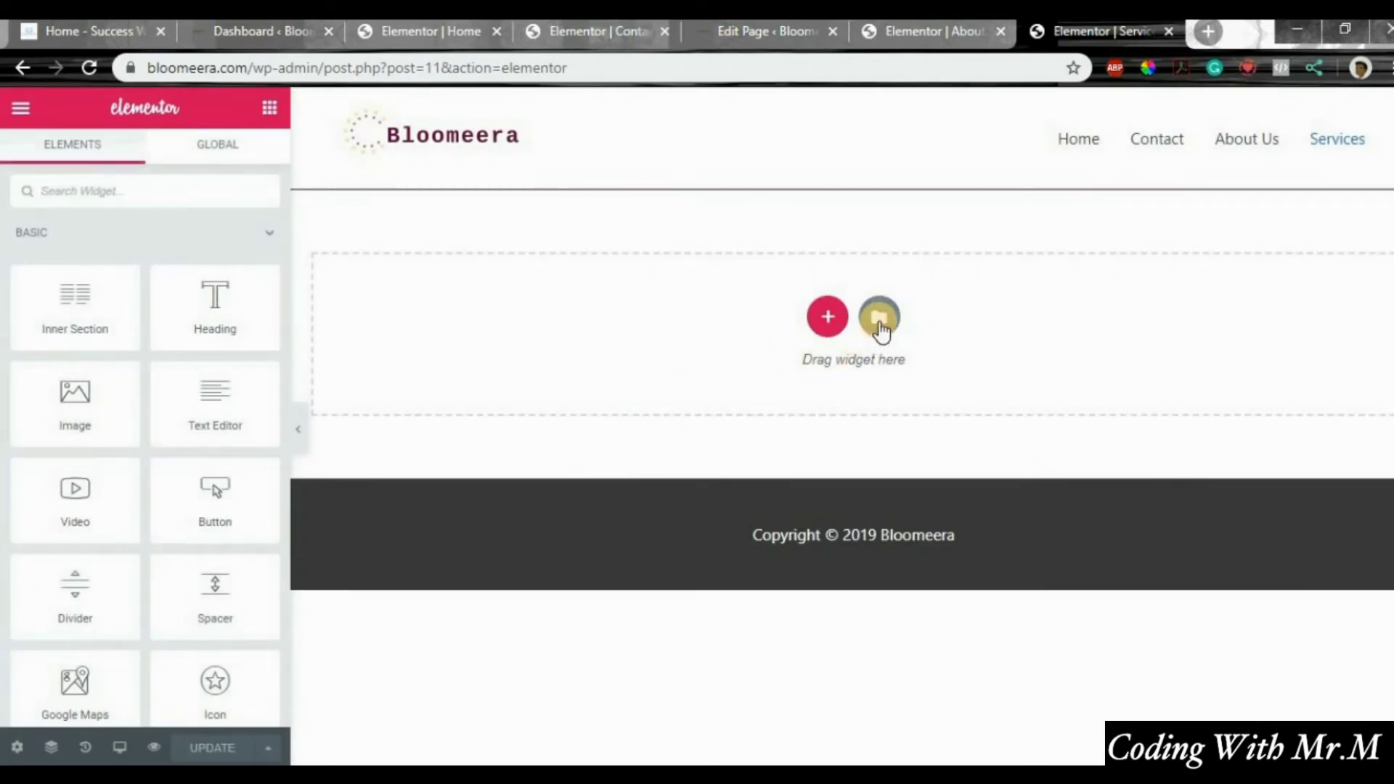
left_click(879, 319)
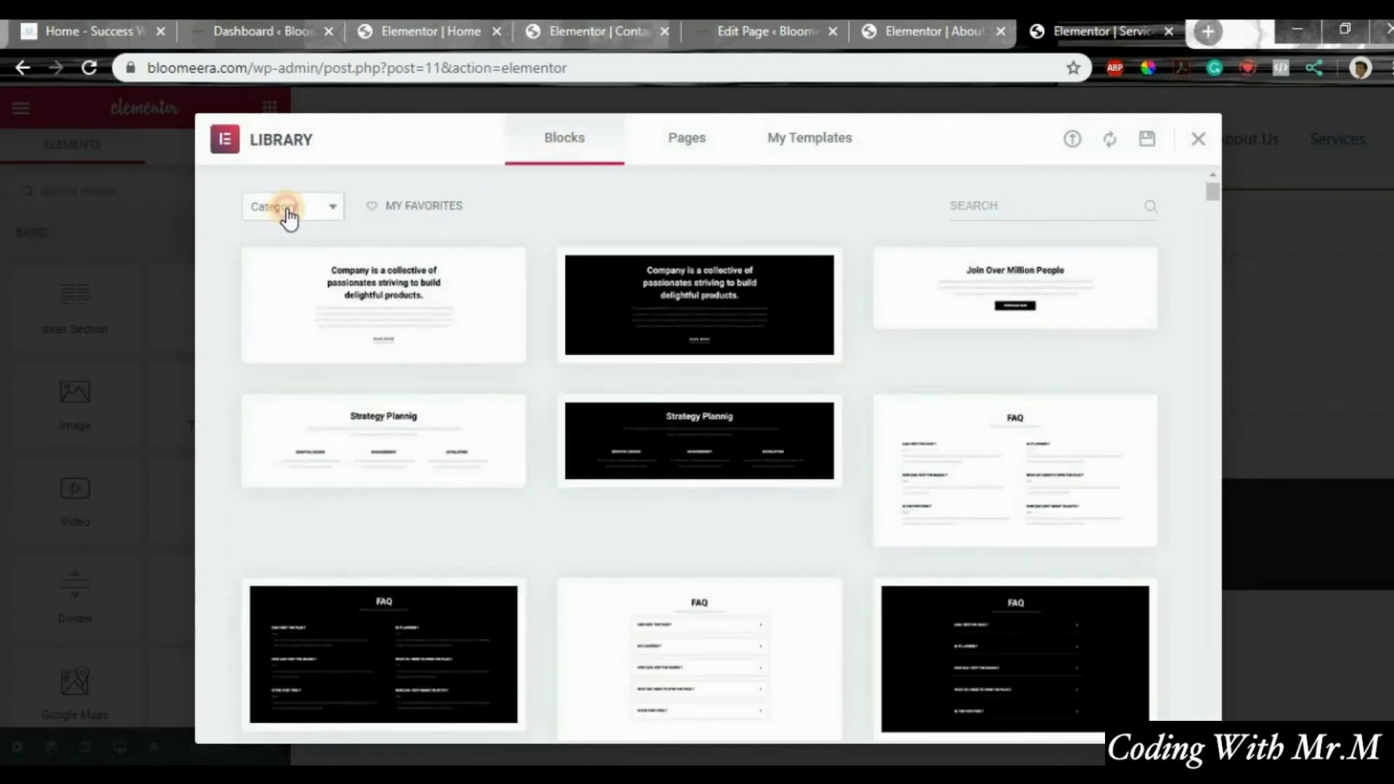
left_click(292, 206)
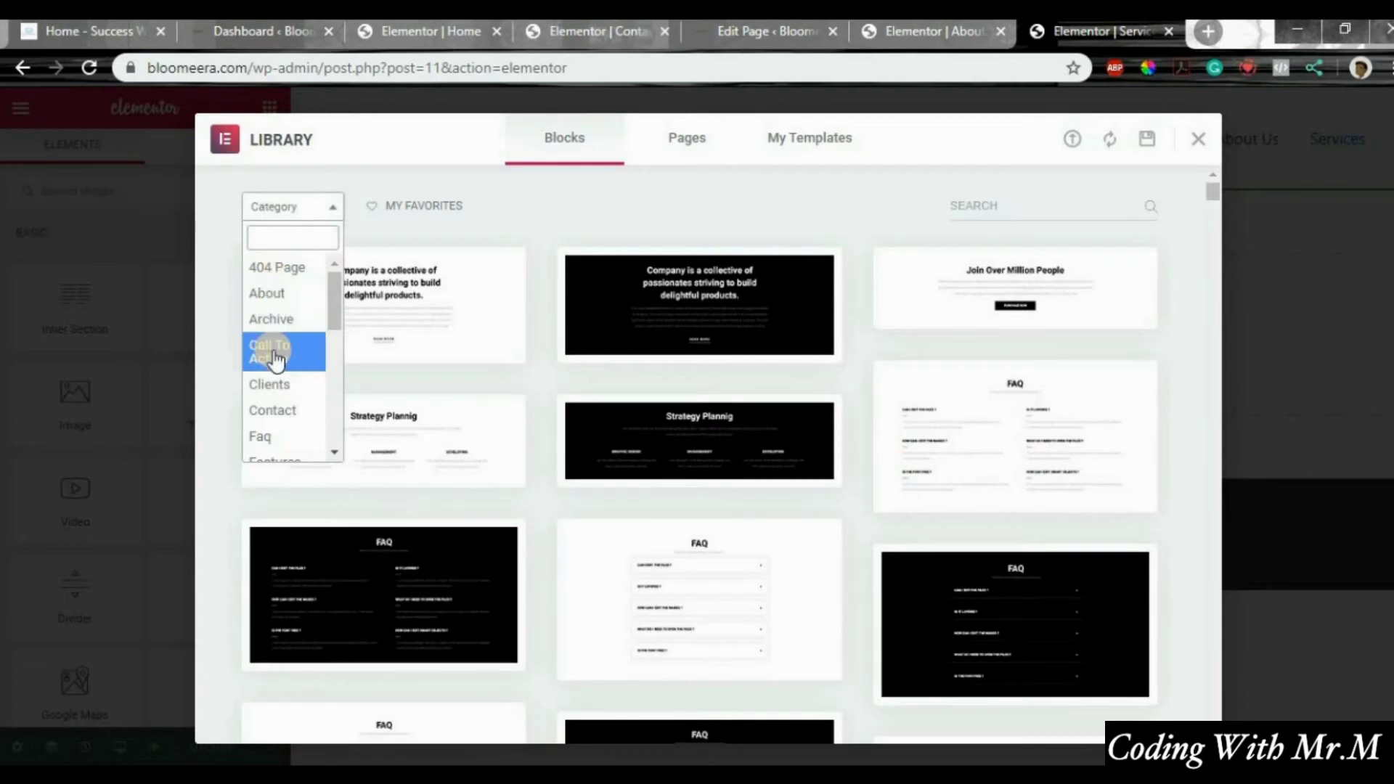
scroll(280, 363, "down", 4)
scroll(281, 362, "down", 1)
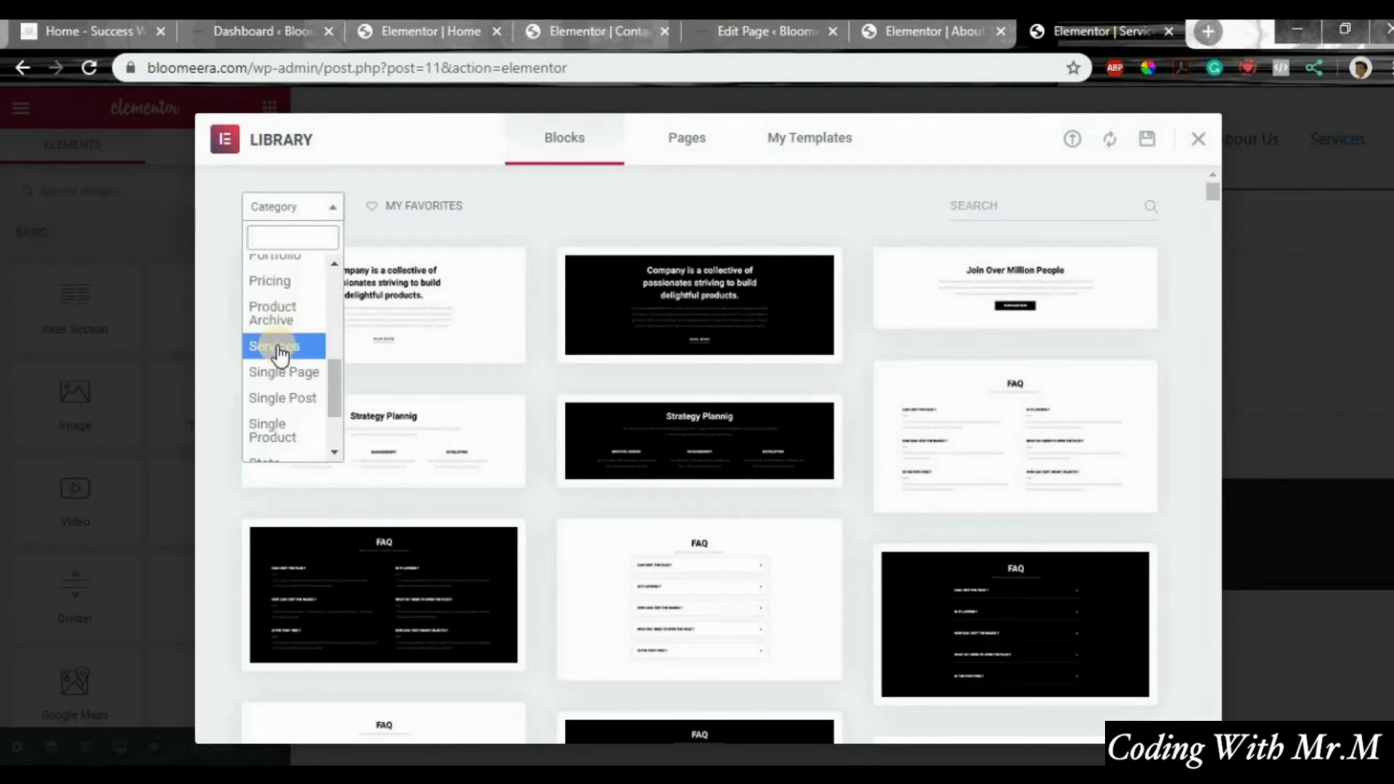
left_click(280, 348)
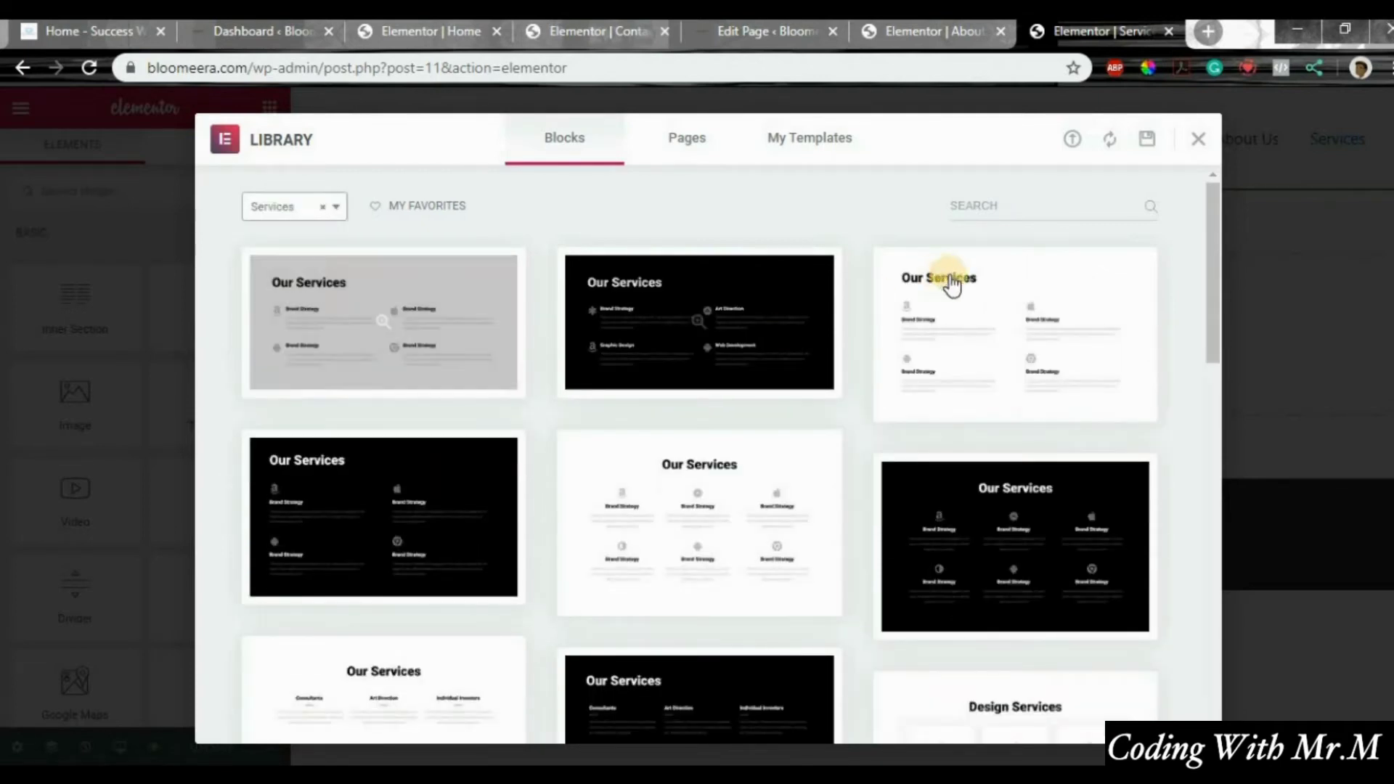
Step: Insert the black Services block with three photos from the library onto the page and close the library
scroll(940, 282, "down", 10)
scroll(835, 276, "up", 5)
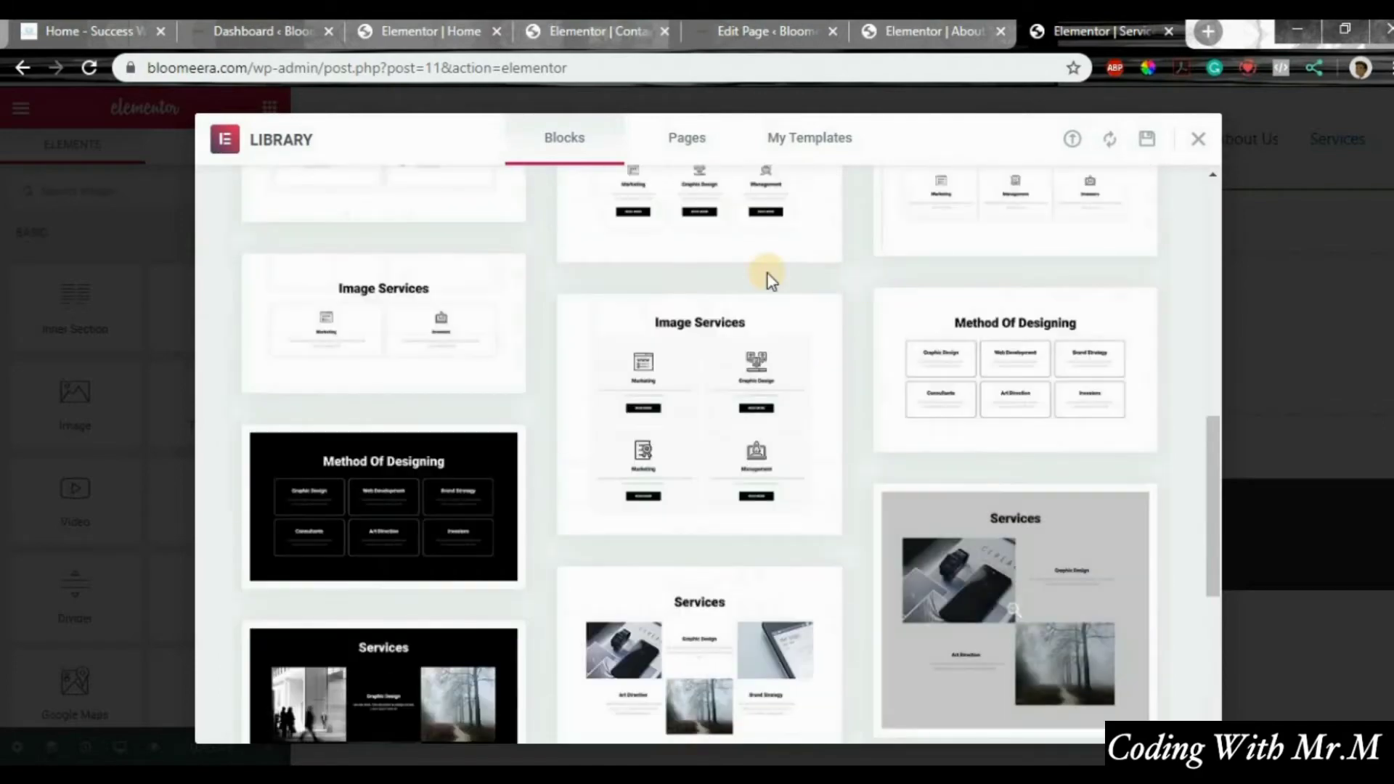
scroll(762, 345, "down", 5)
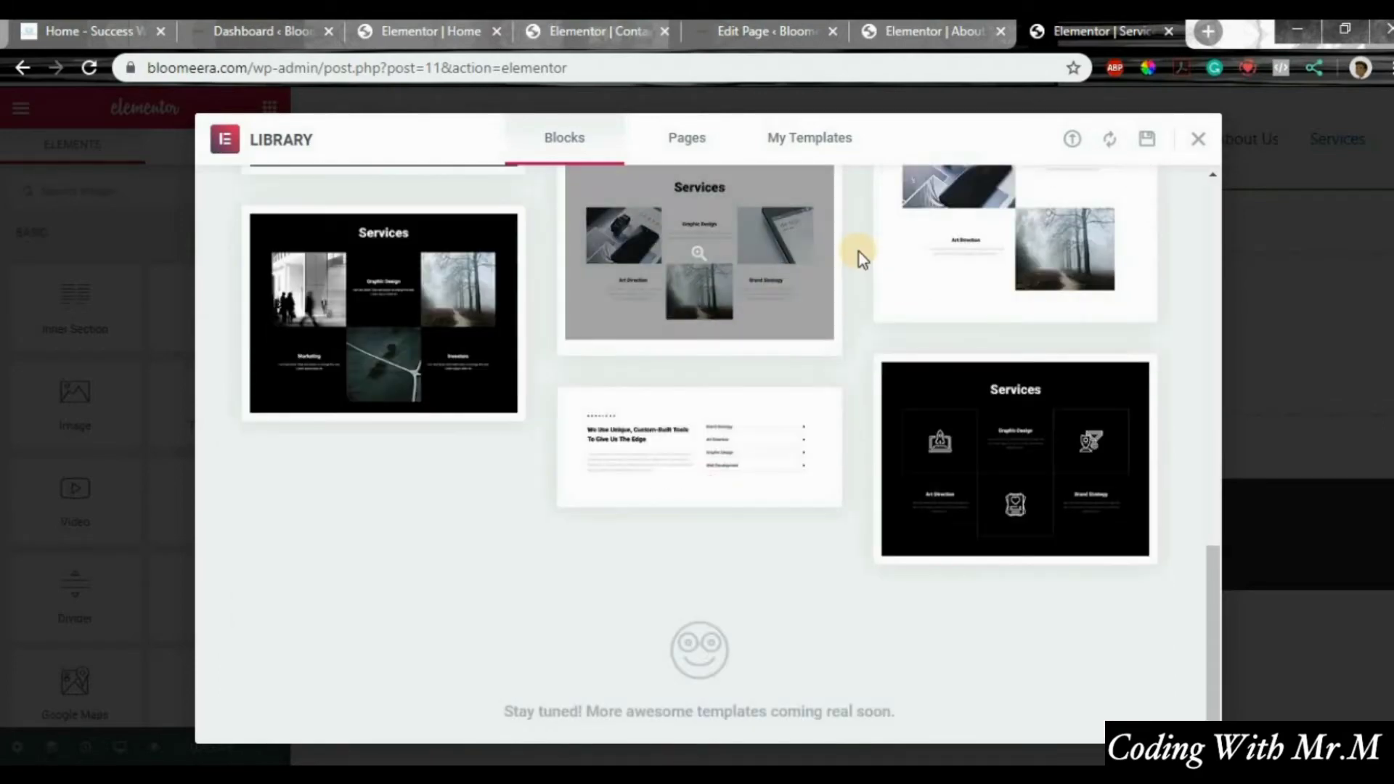
scroll(860, 251, "up", 10)
scroll(860, 249, "down", 8)
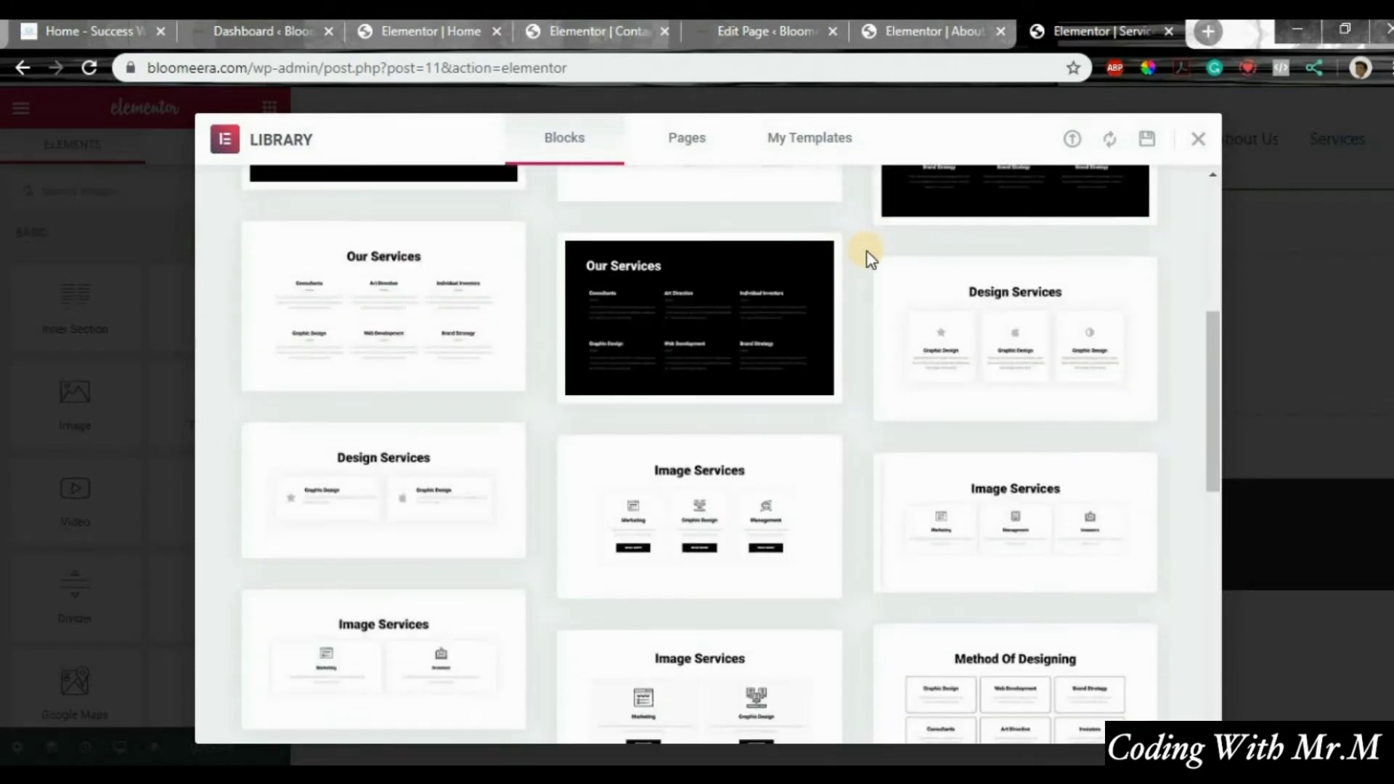
scroll(869, 254, "down", 3)
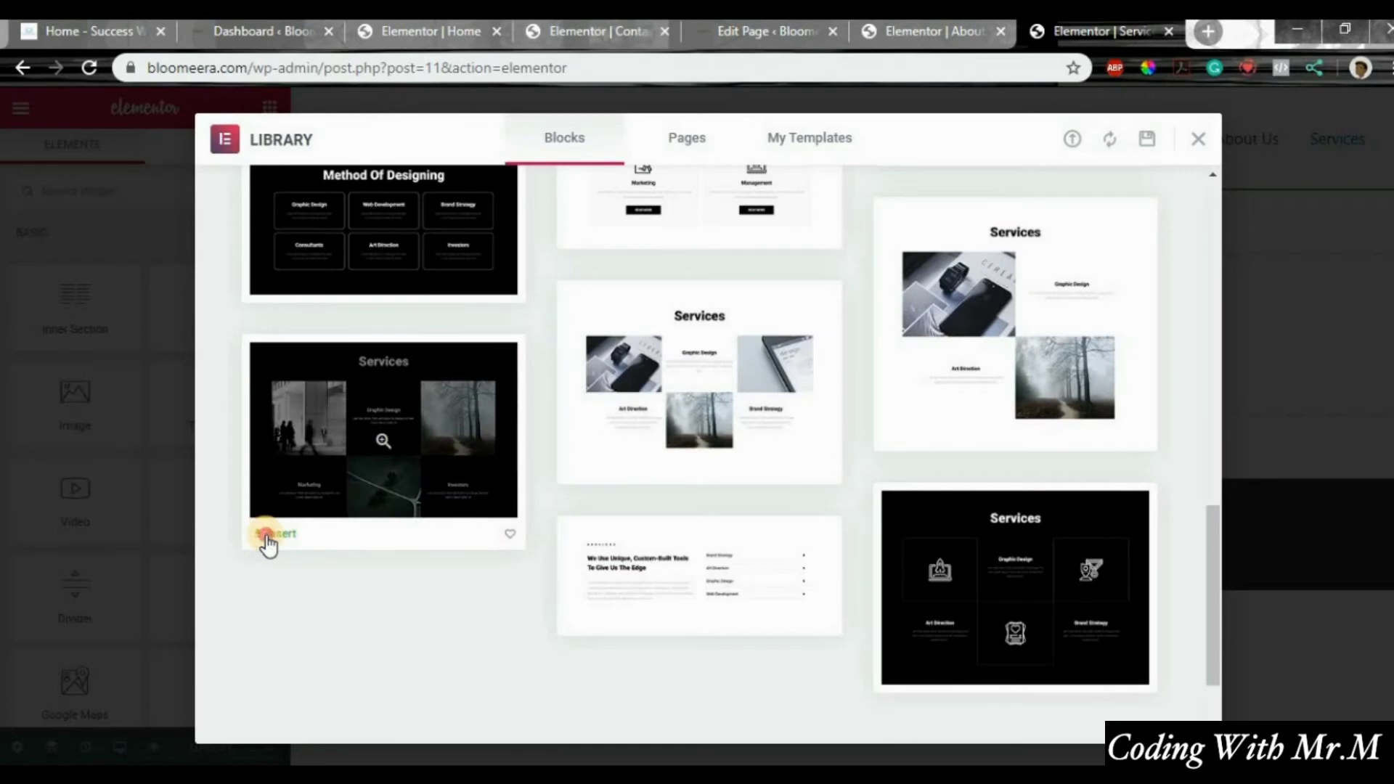
left_click(267, 537)
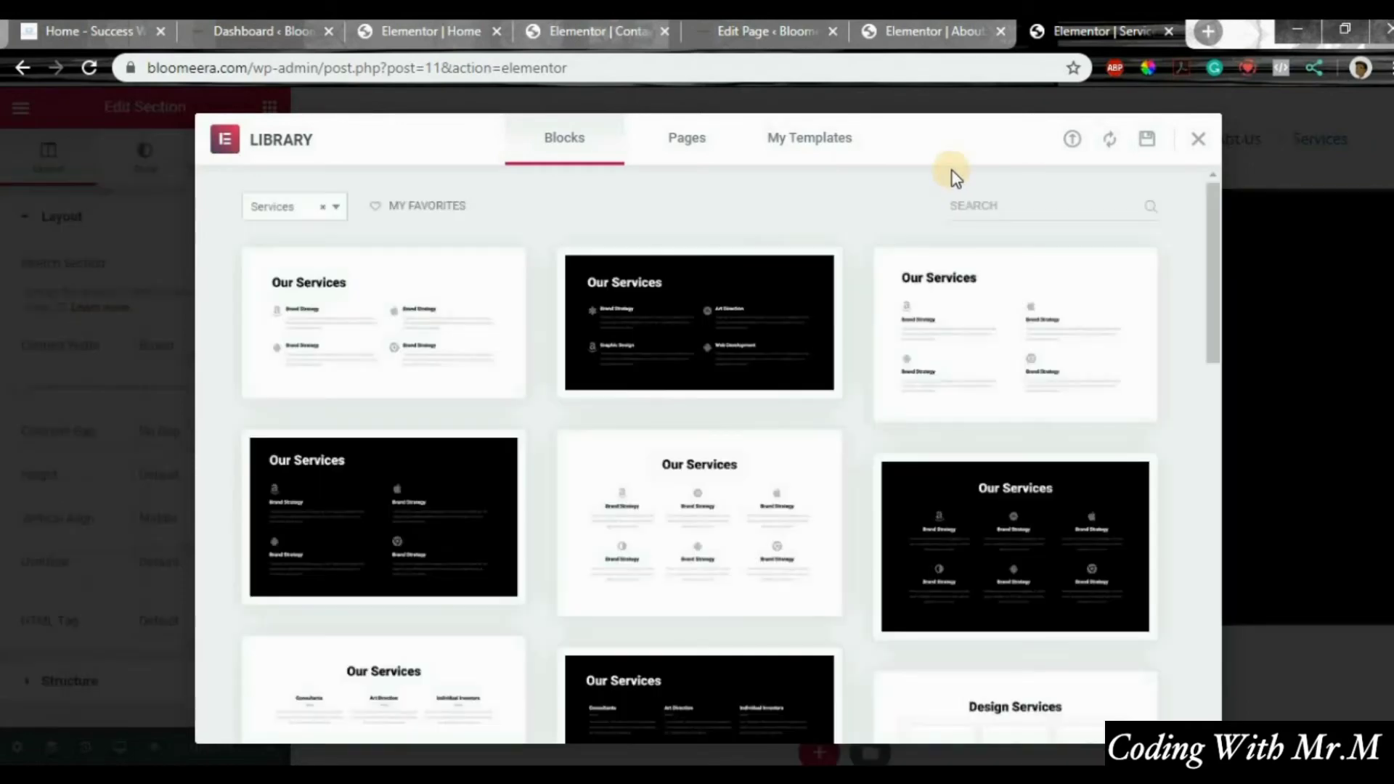
key("Escape")
Step: Change the inserted block's heading text to "Our Services"
scroll(976, 330, "down", 10)
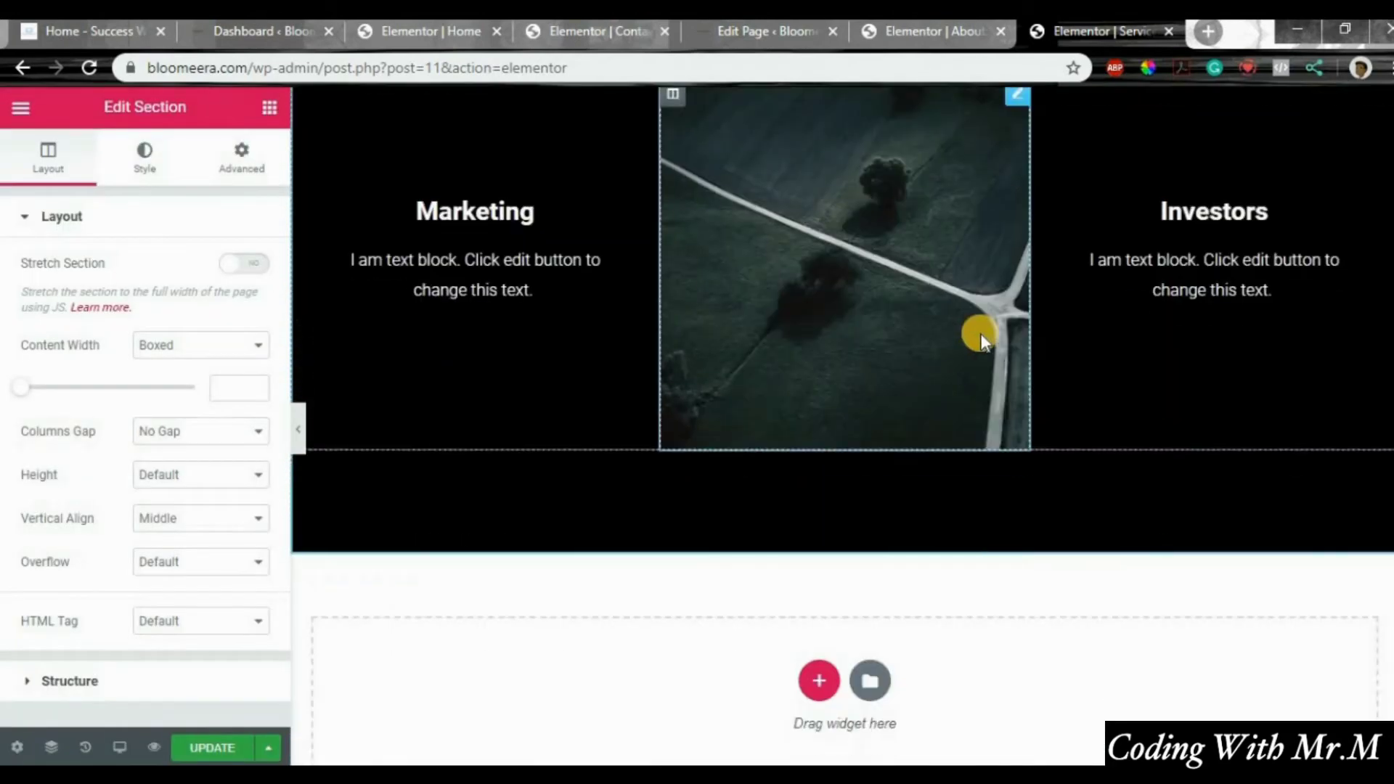
scroll(622, 251, "up", 6)
scroll(614, 323, "up", 4)
scroll(563, 261, "down", 4)
scroll(589, 268, "up", 2)
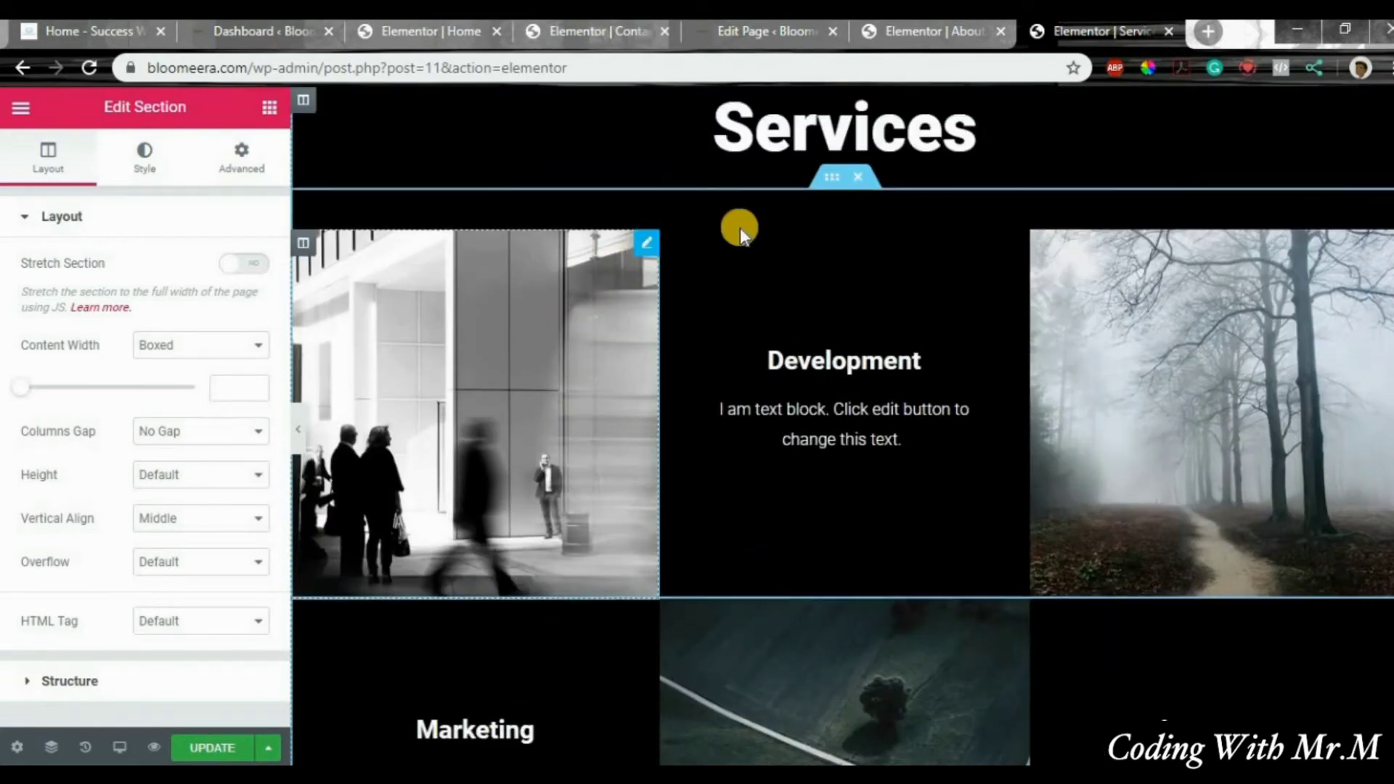
scroll(922, 225, "up", 1)
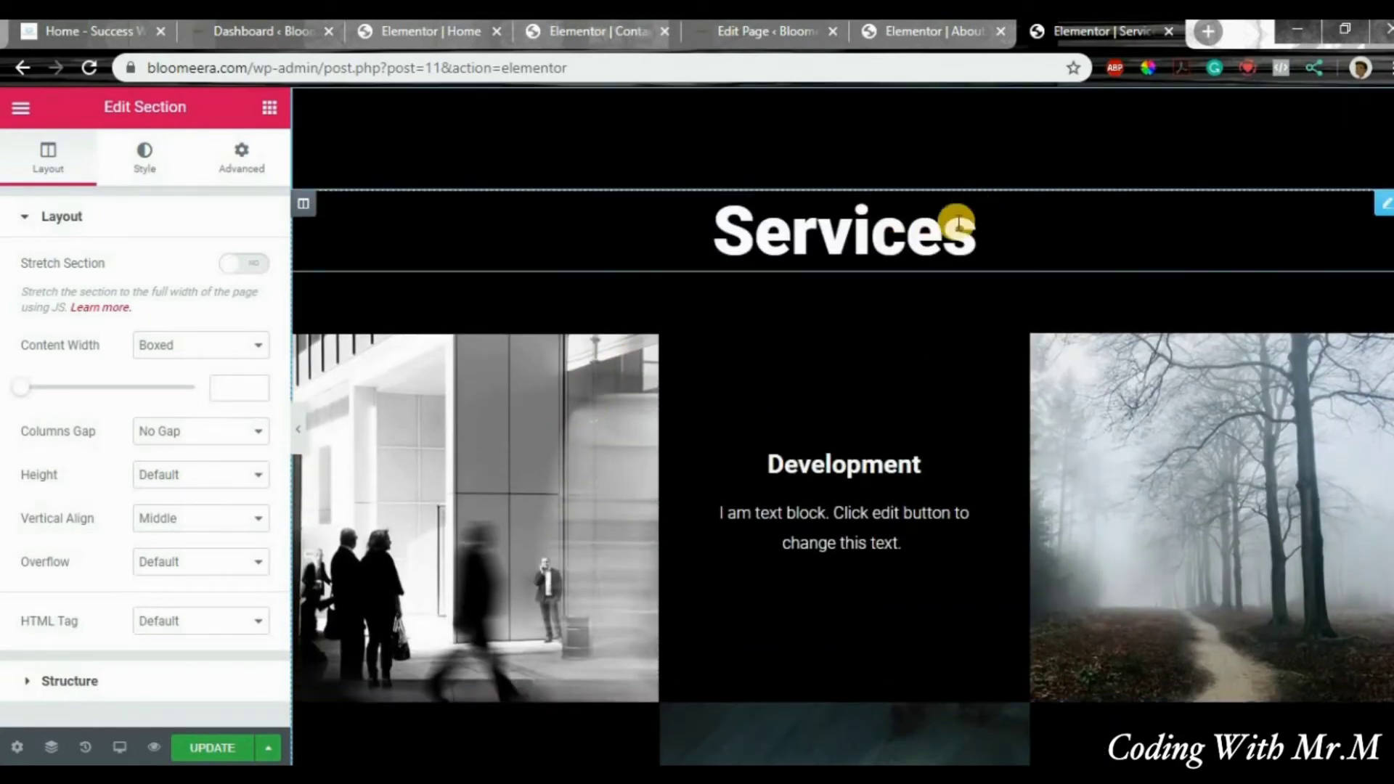
left_click(1387, 206)
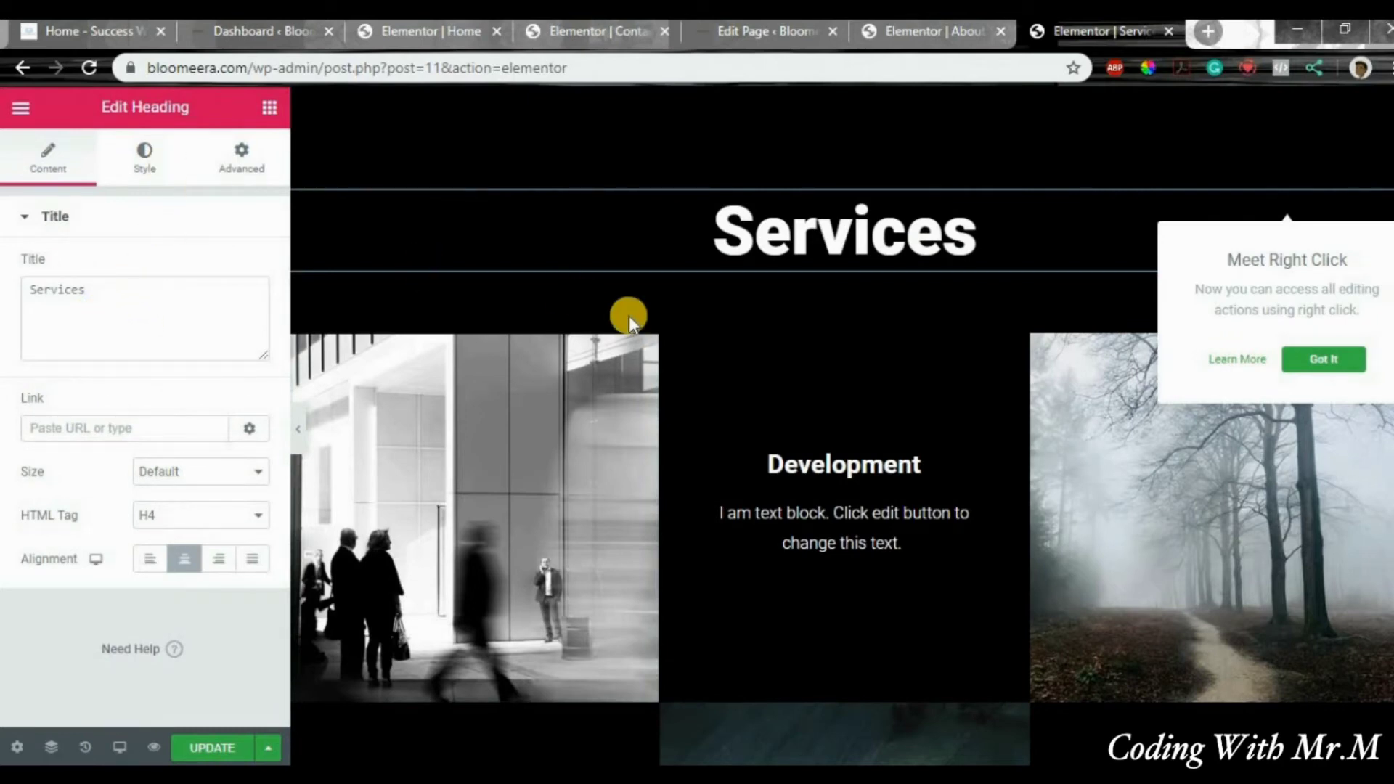
scroll(726, 318, "up", 1)
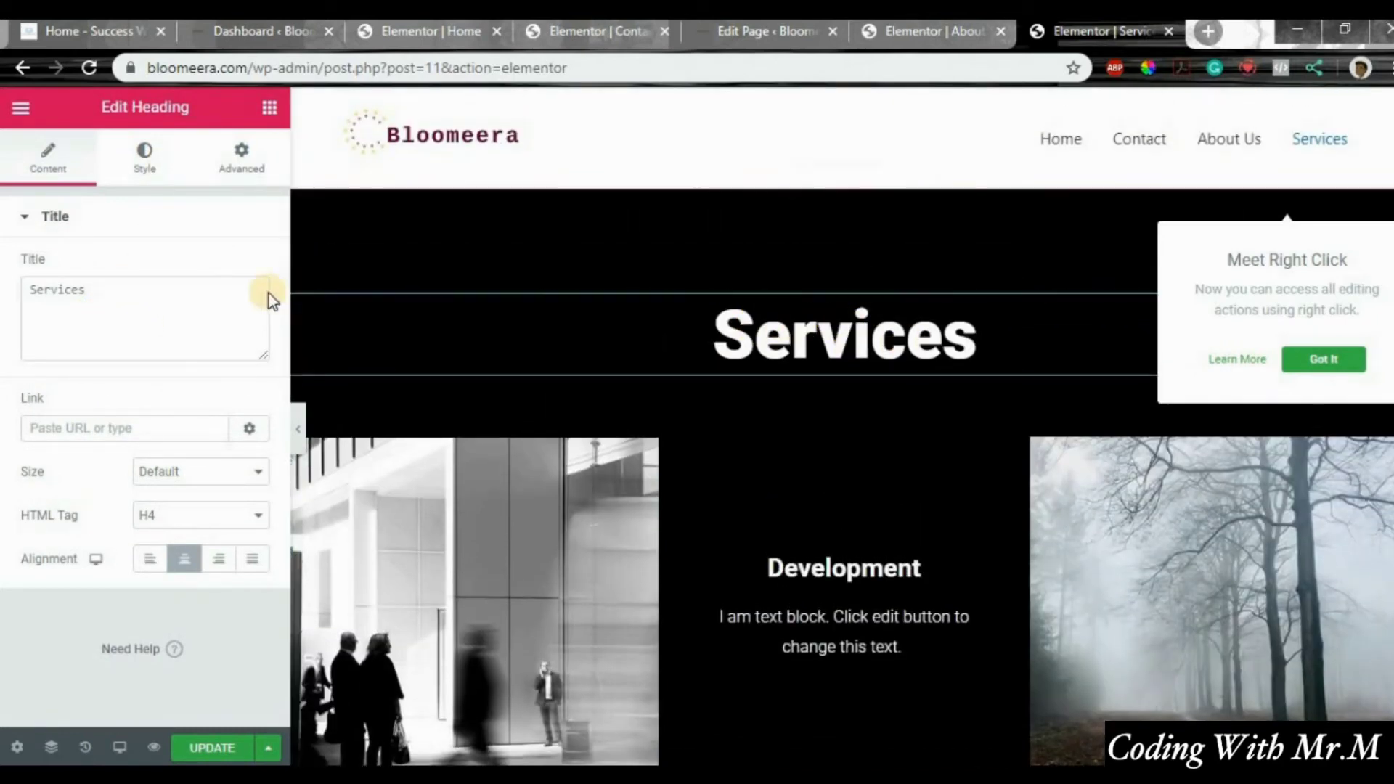
triple_click(224, 290)
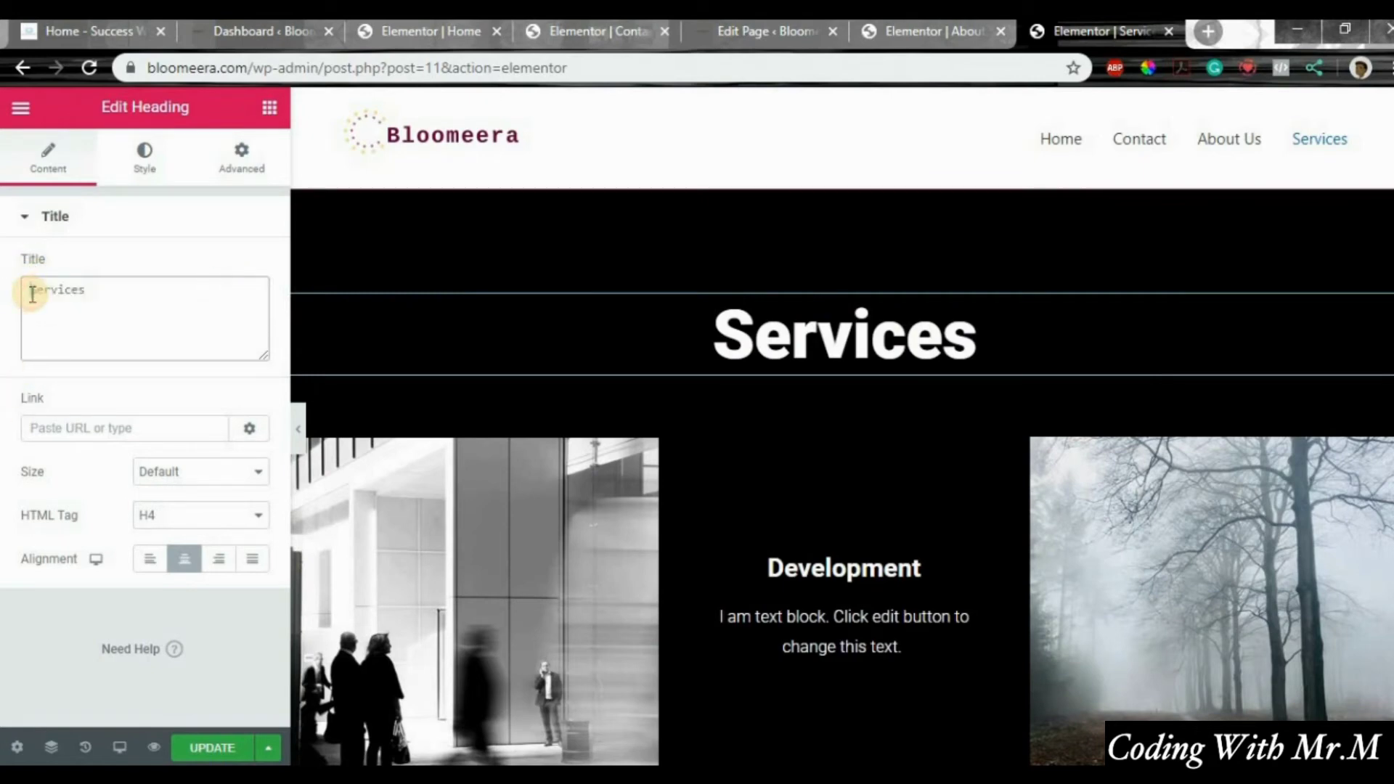
type("Our")
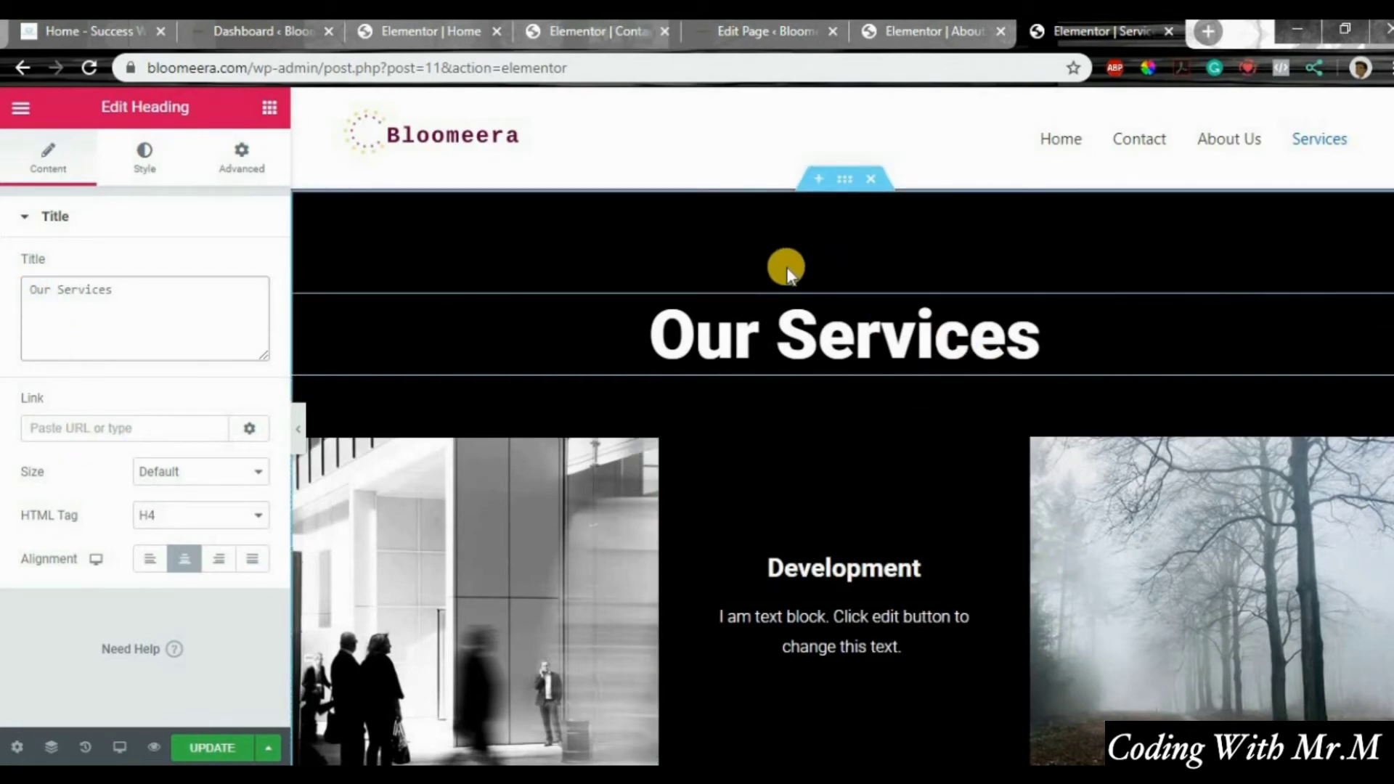
left_click(146, 170)
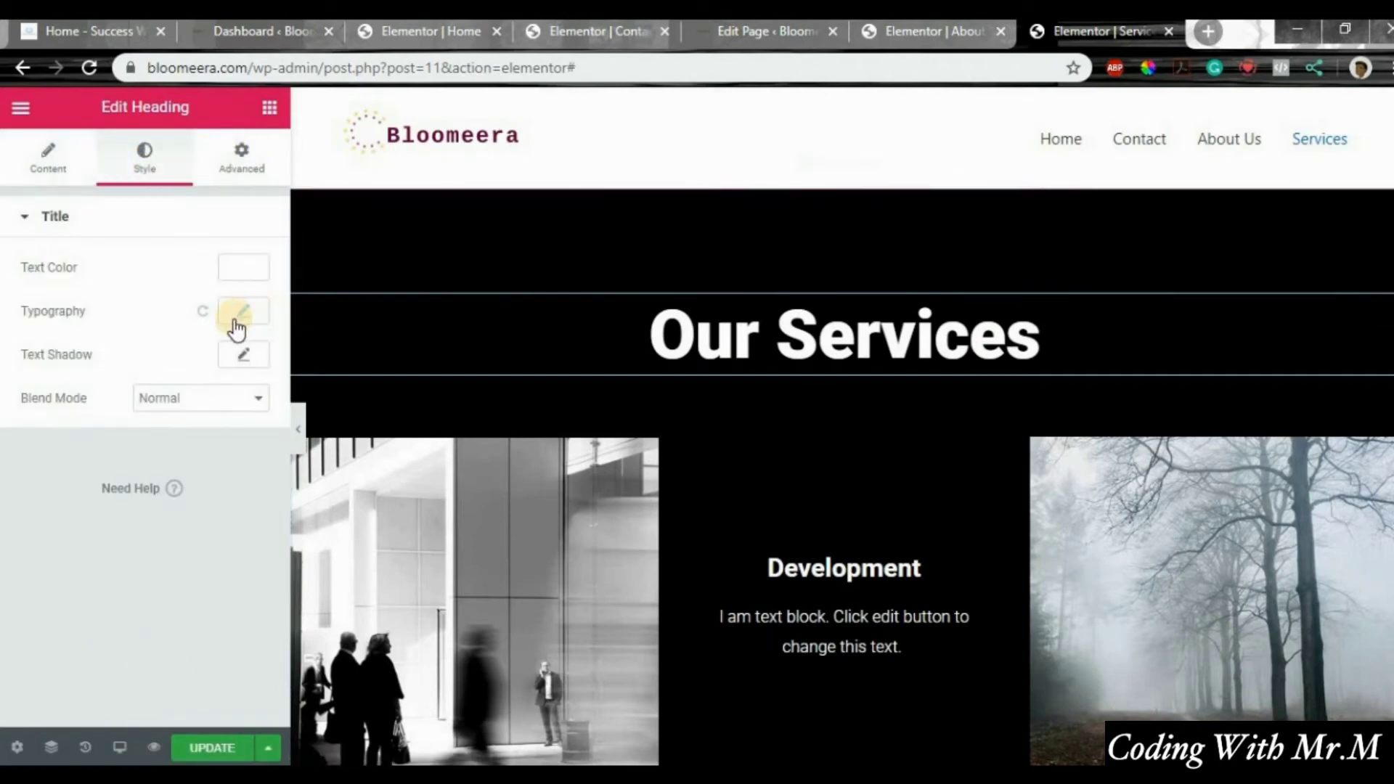
left_click(246, 317)
left_click(244, 321)
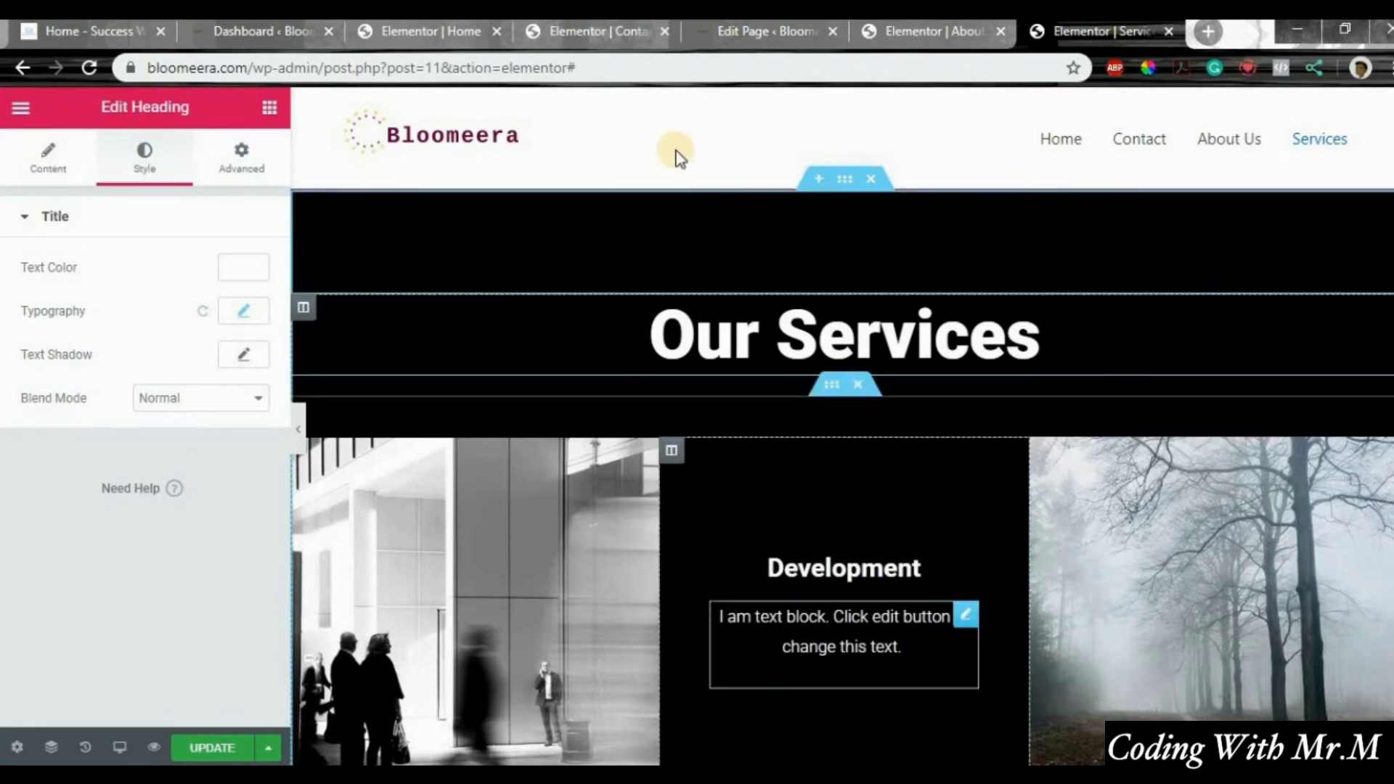
Step: Change the Our Services section's background type to Gradient and check it across the section
left_click(844, 186)
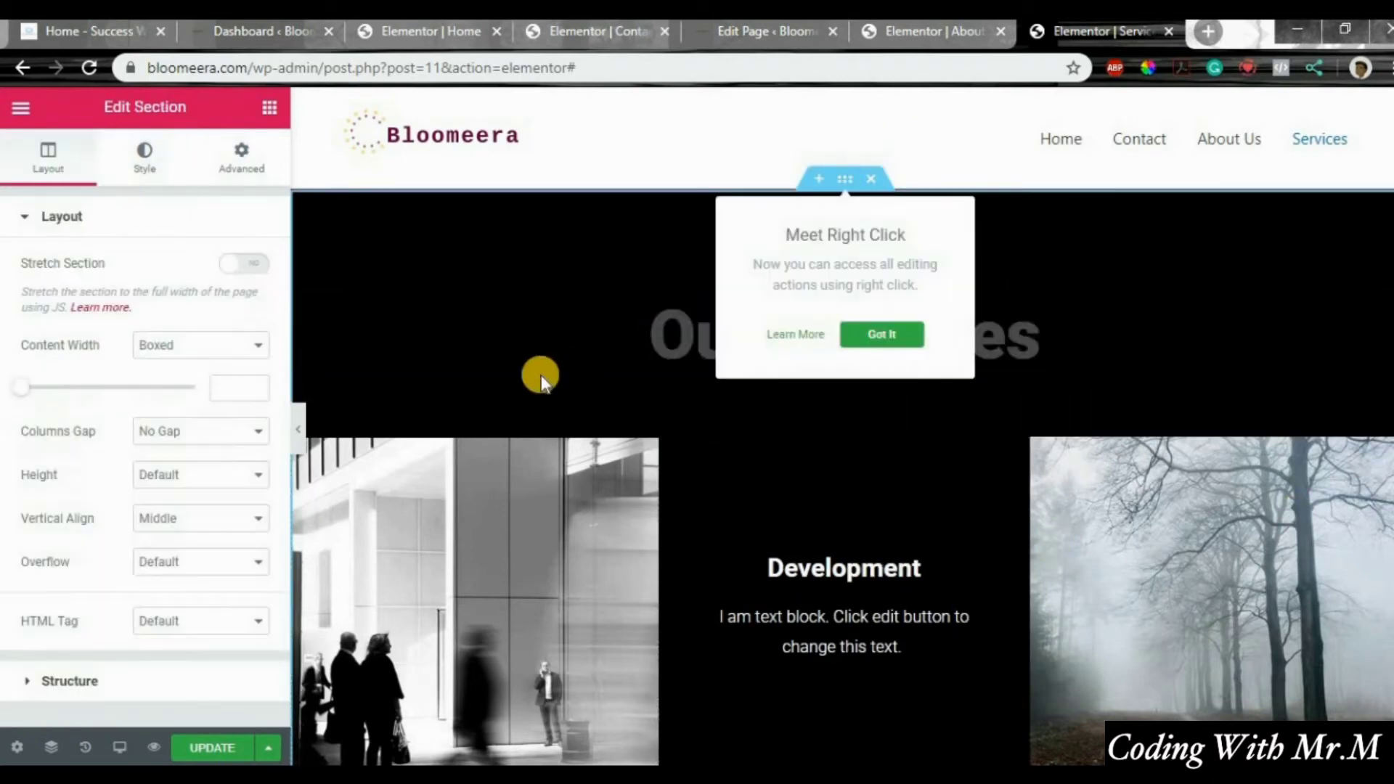
left_click(151, 175)
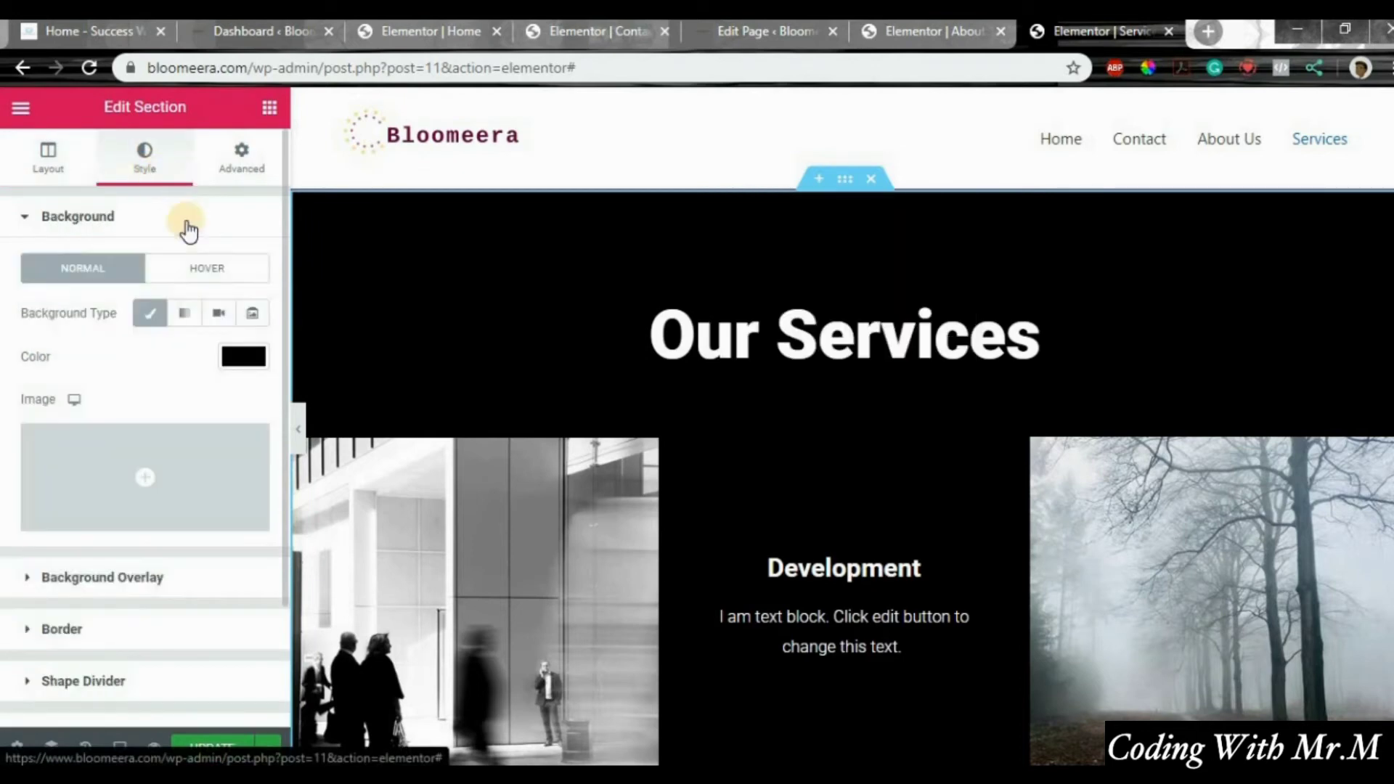
left_click(240, 360)
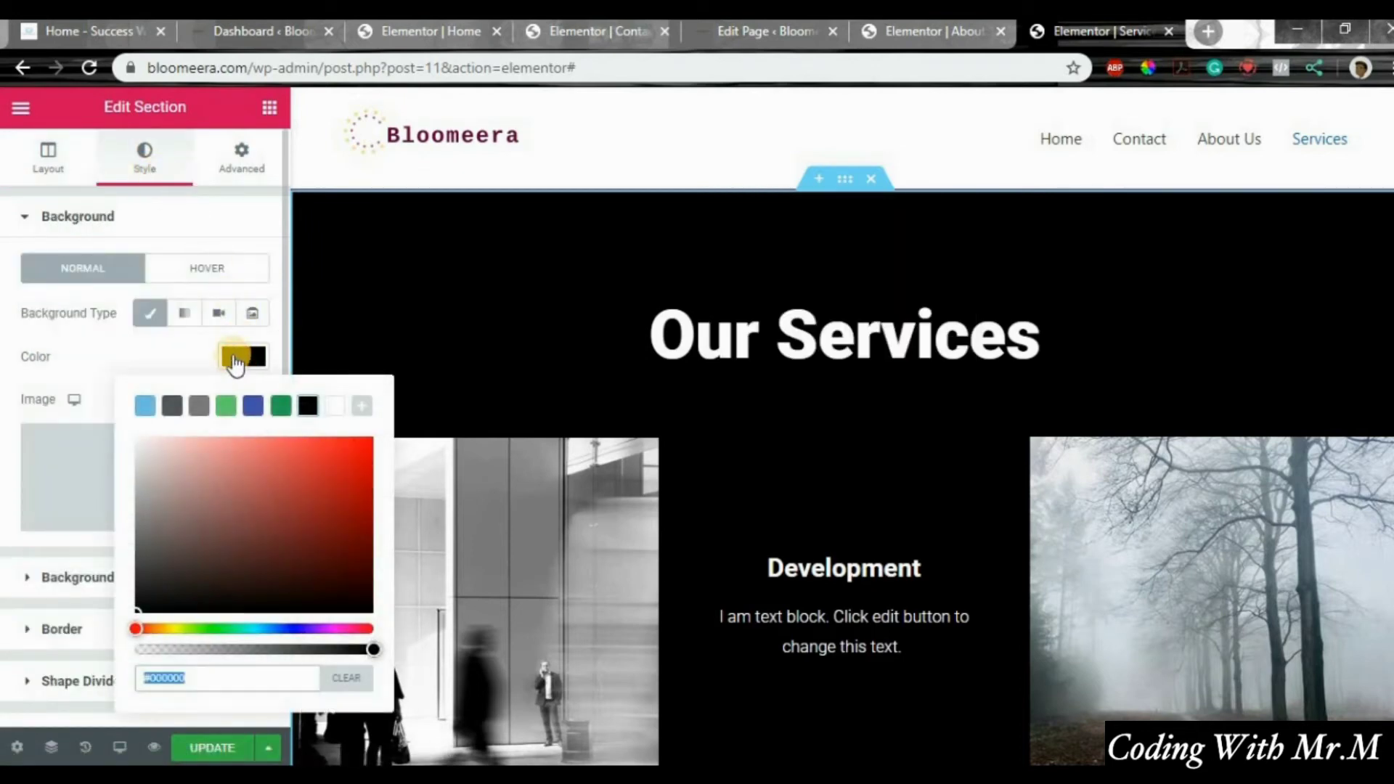
left_click(92, 361)
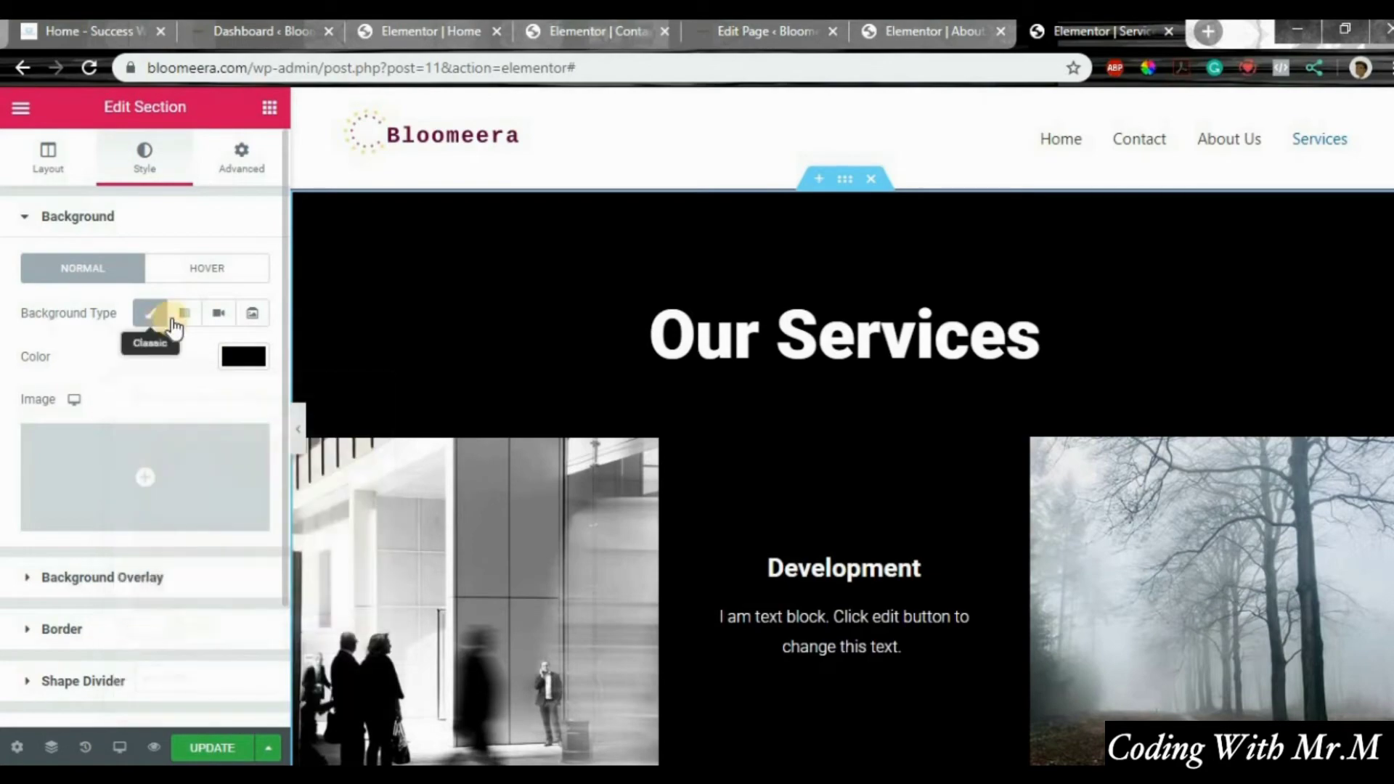
left_click(182, 315)
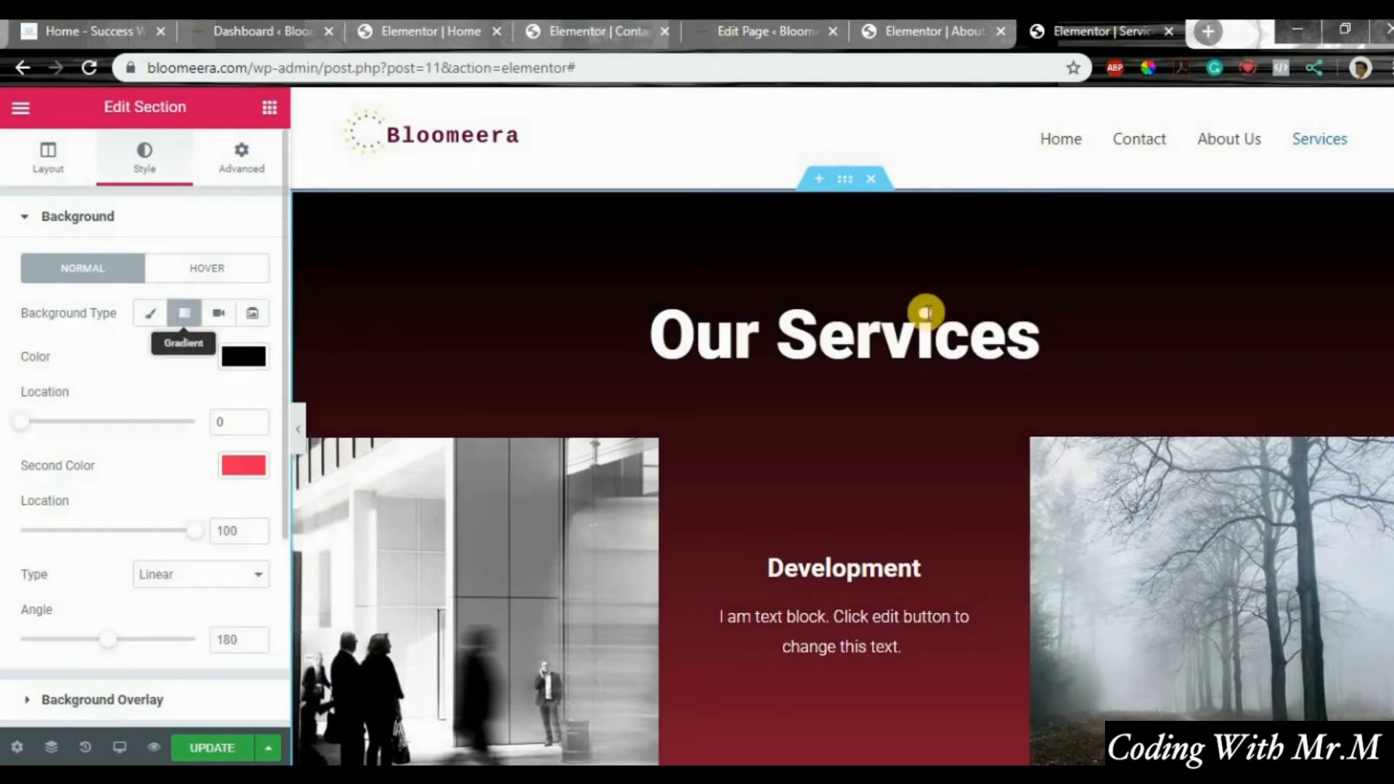
scroll(924, 315, "down", 7)
scroll(522, 445, "up", 5)
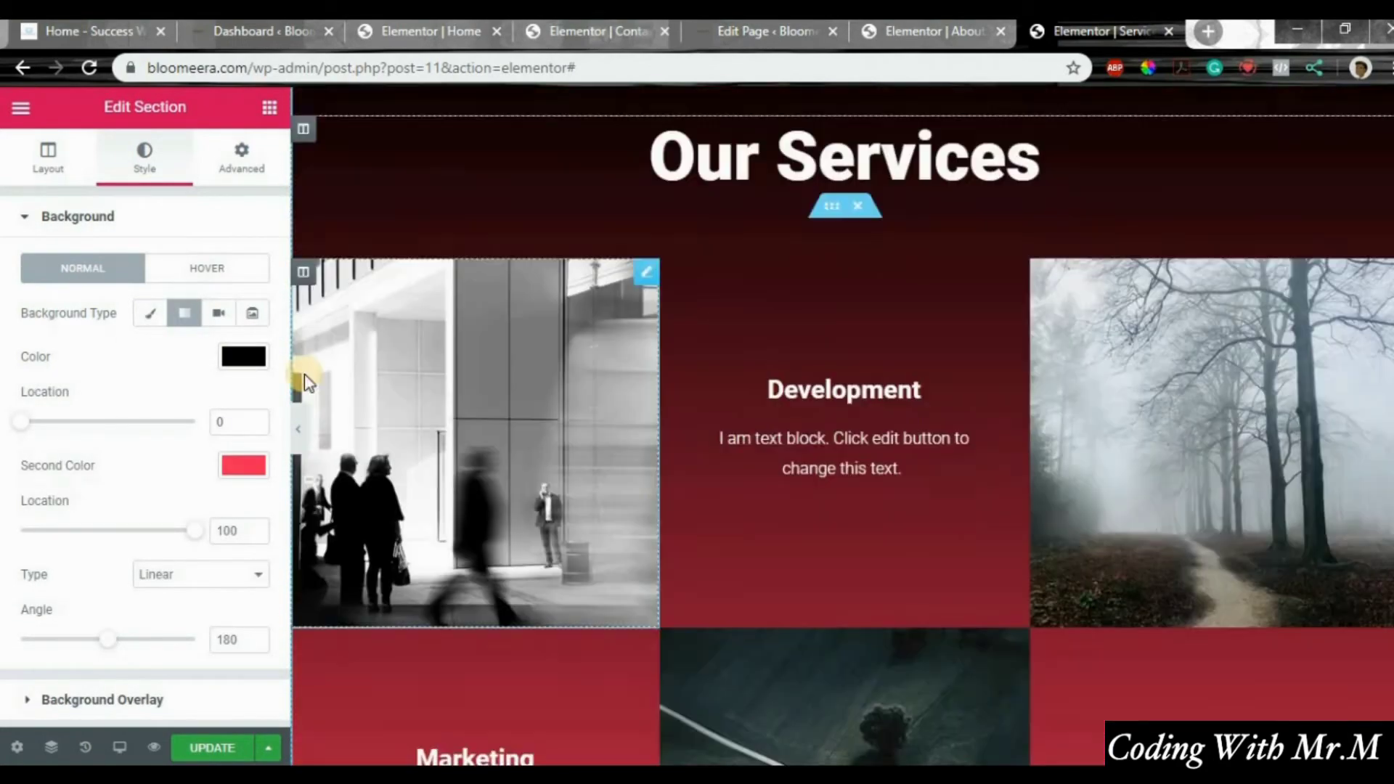
Step: Try the video and slideshow background types on the Our Services section, and return it to the gradient
left_click(218, 313)
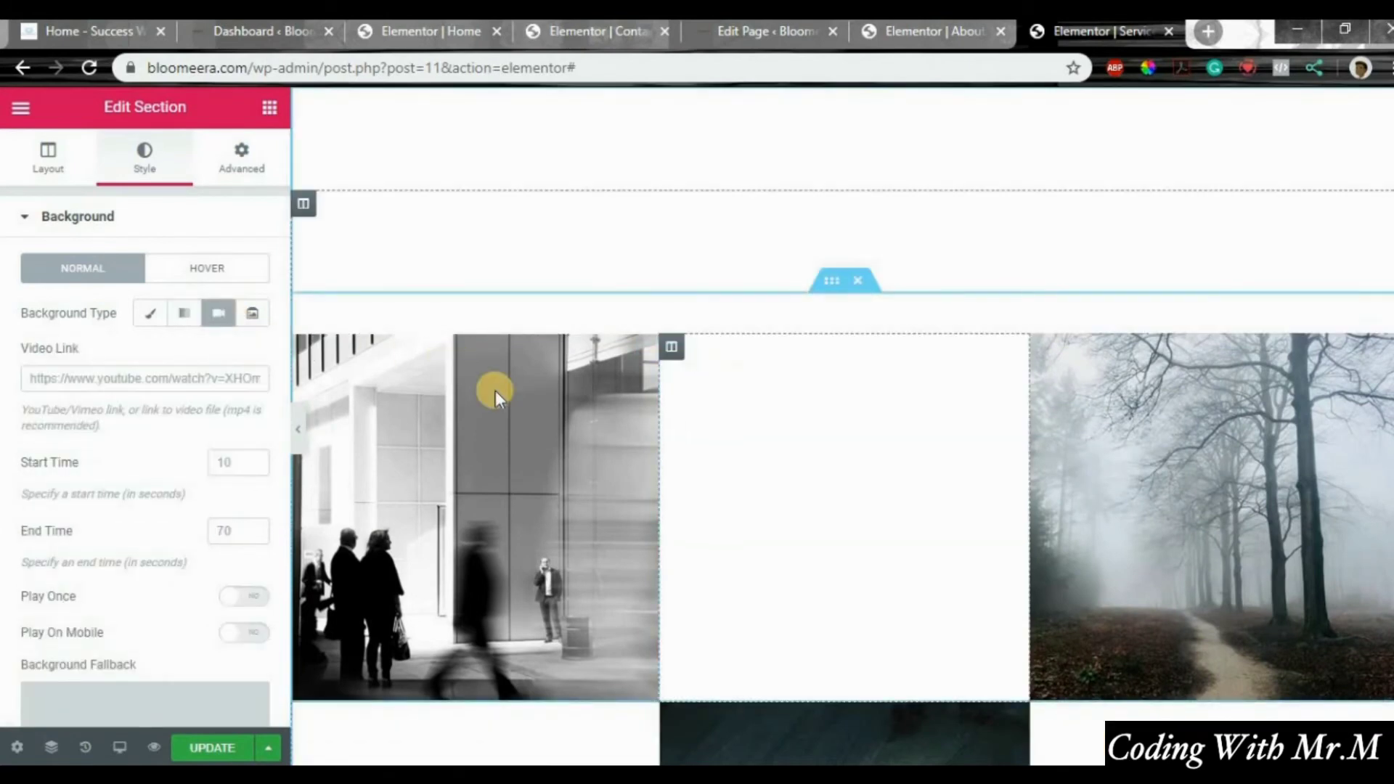
scroll(495, 392, "up", 2)
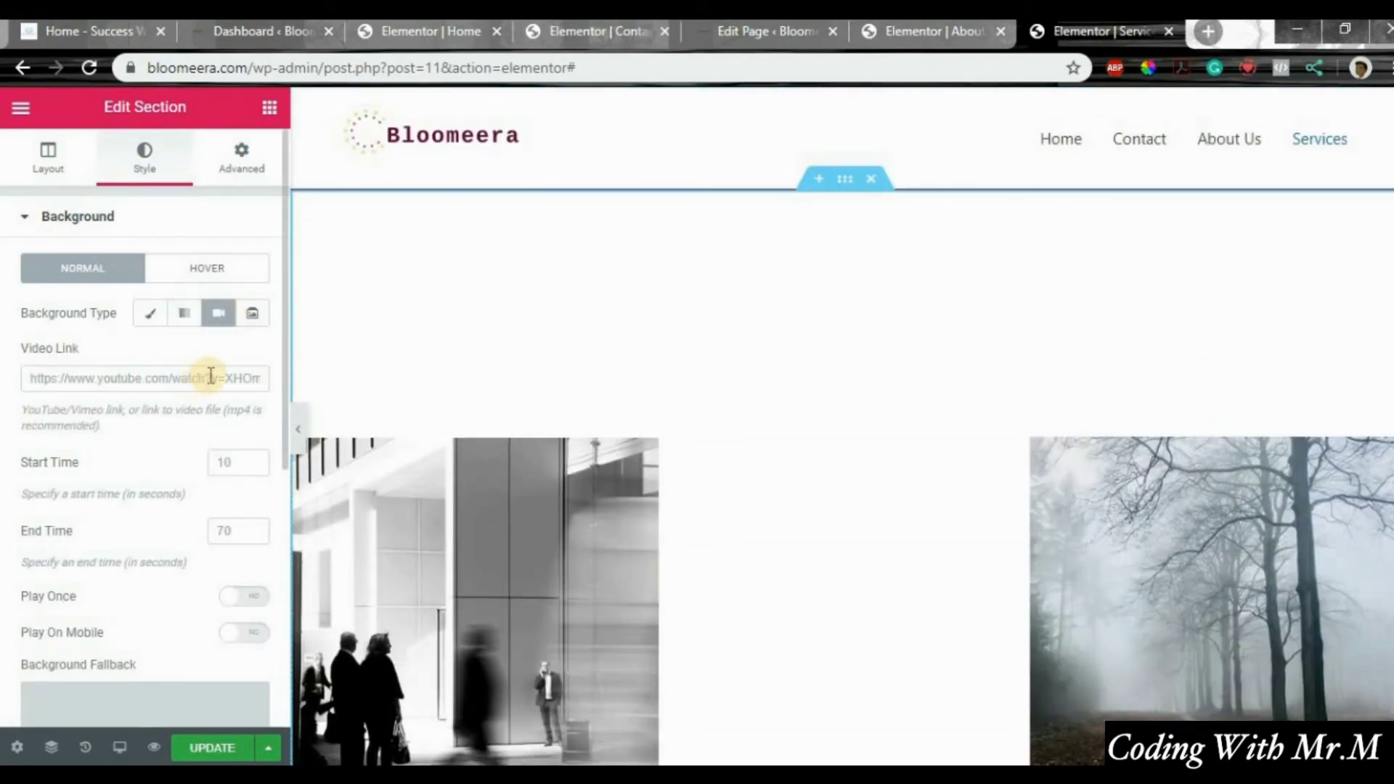
left_click(265, 320)
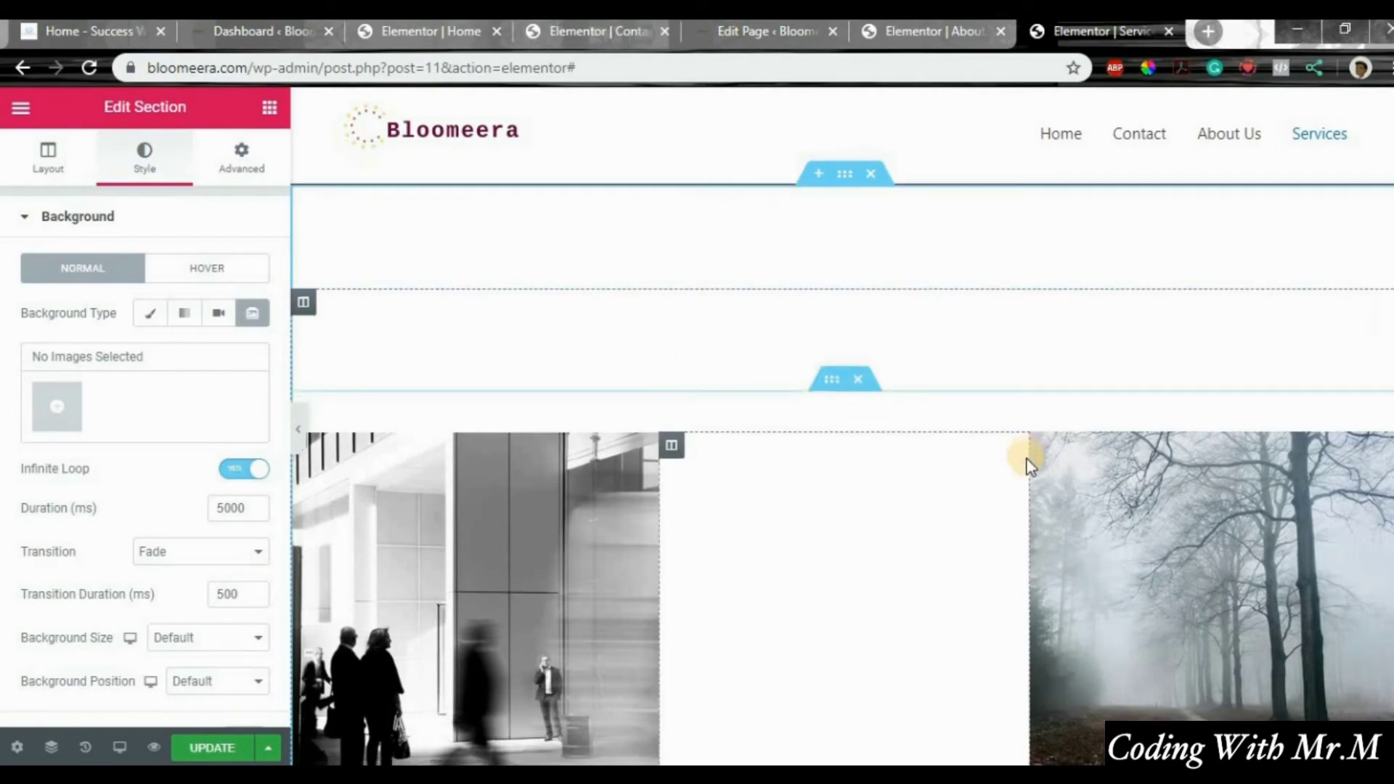
scroll(1023, 458, "down", 4)
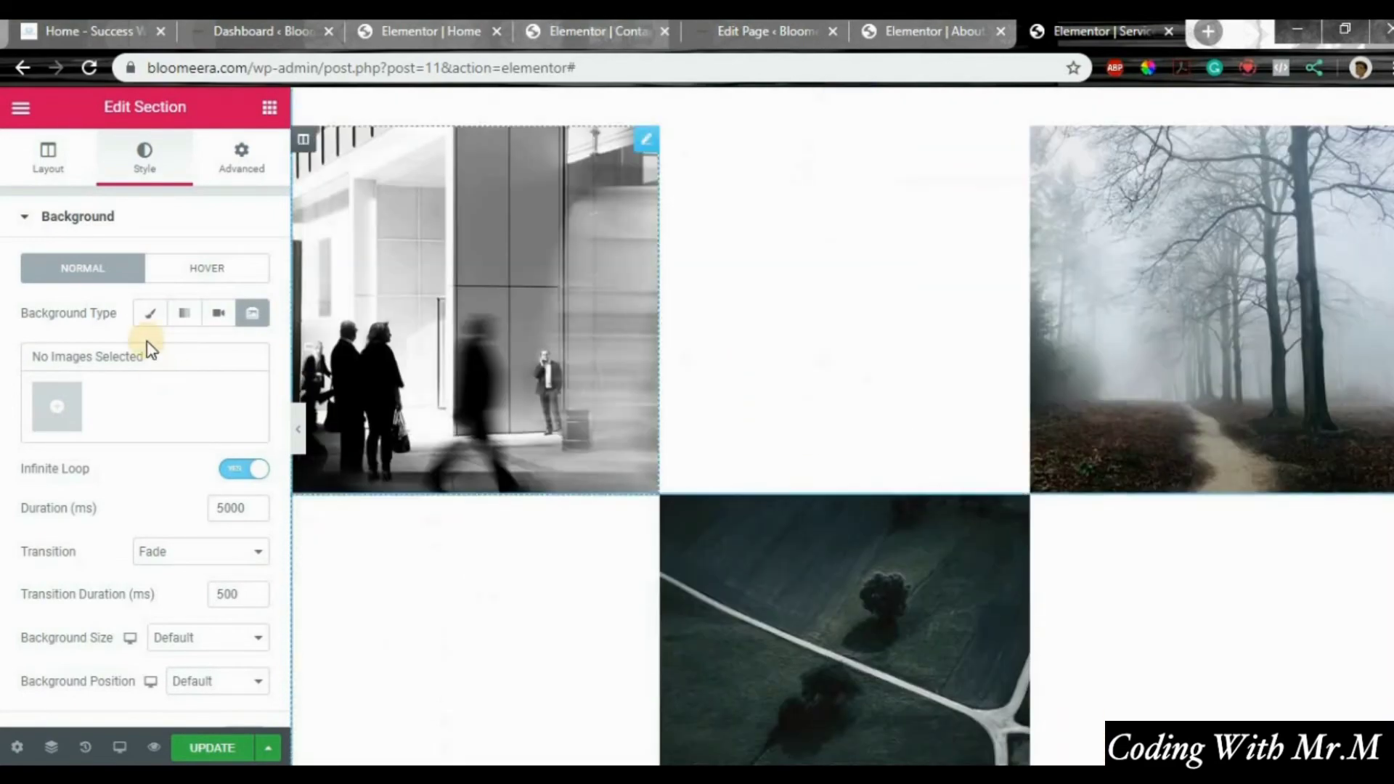
left_click(184, 312)
scroll(669, 389, "up", 4)
scroll(862, 395, "down", 4)
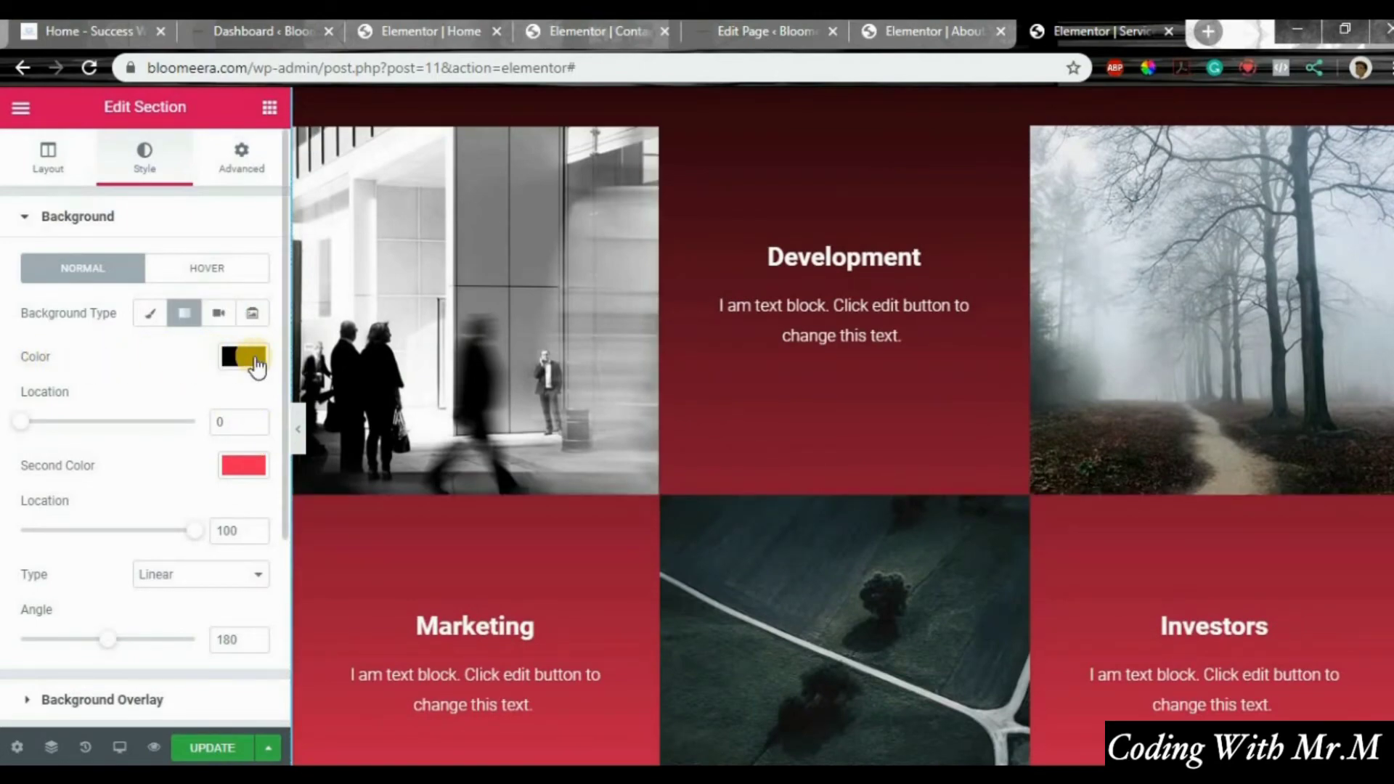
Step: Set the angle of the section's linear background gradient to 190
scroll(491, 382, "up", 4)
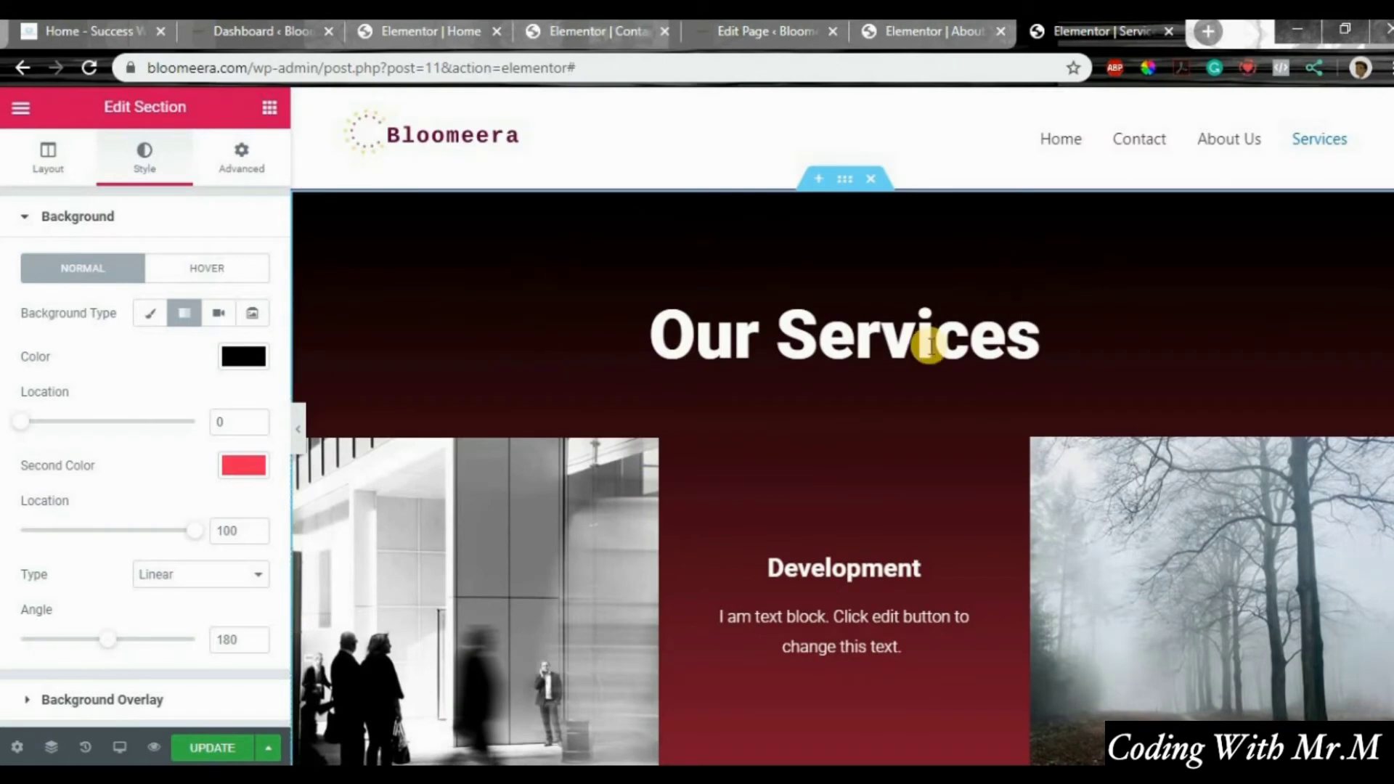
scroll(458, 370, "down", 1)
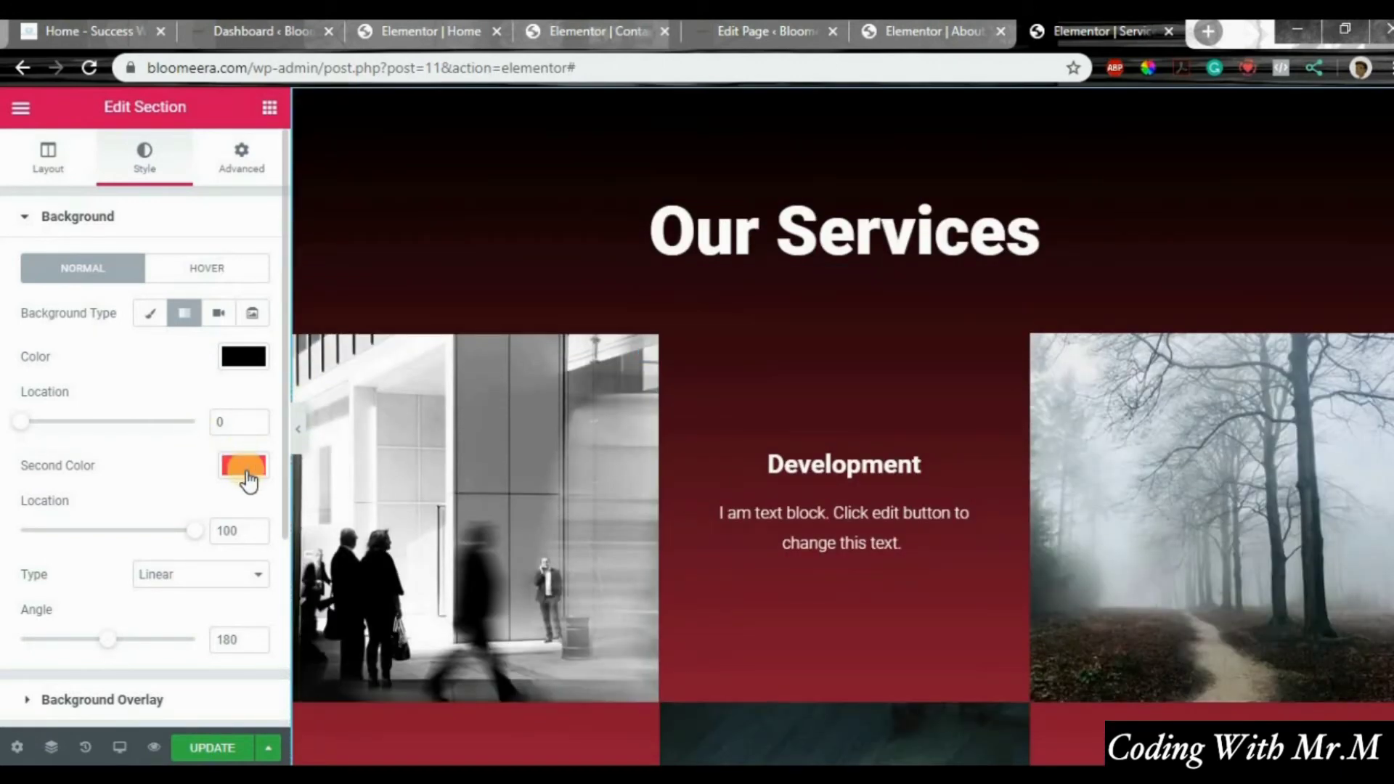
scroll(814, 474, "down", 2)
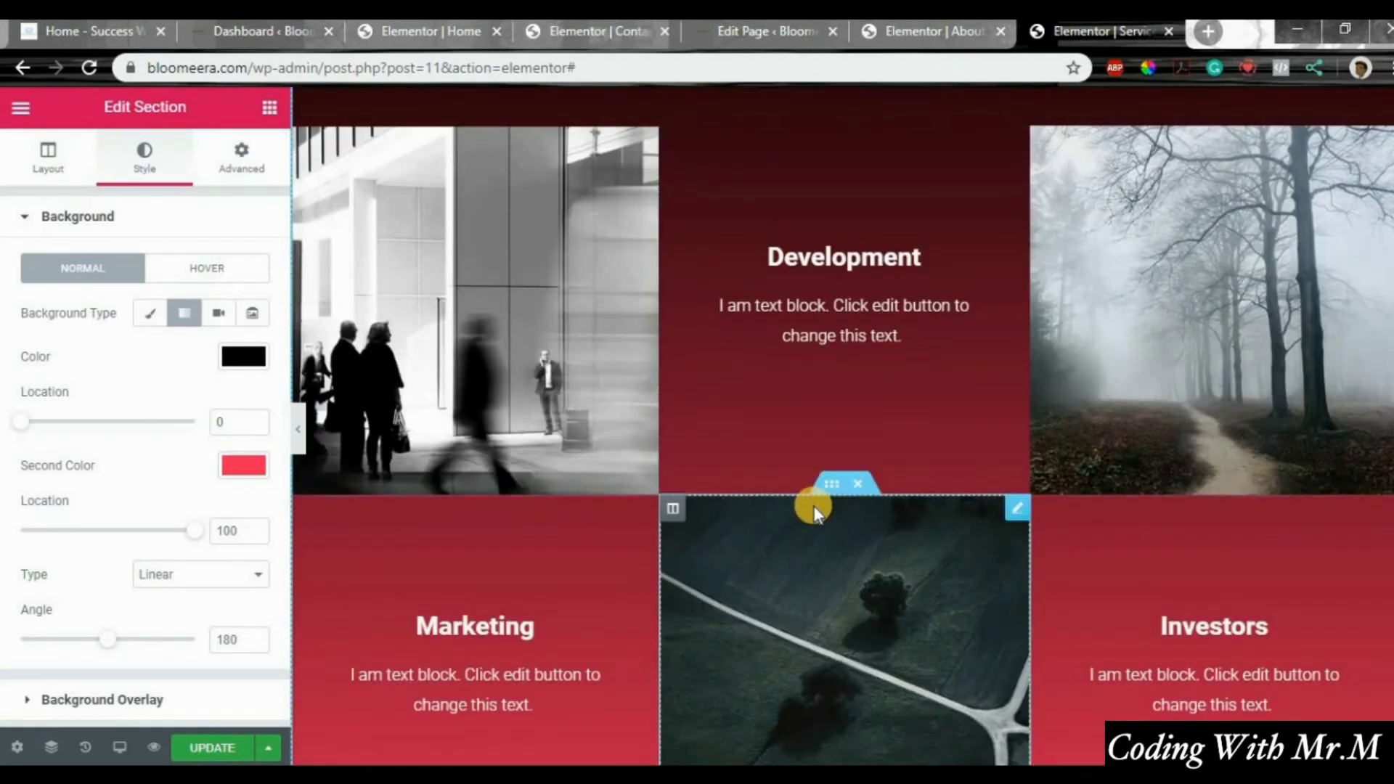
scroll(851, 491, "up", 3)
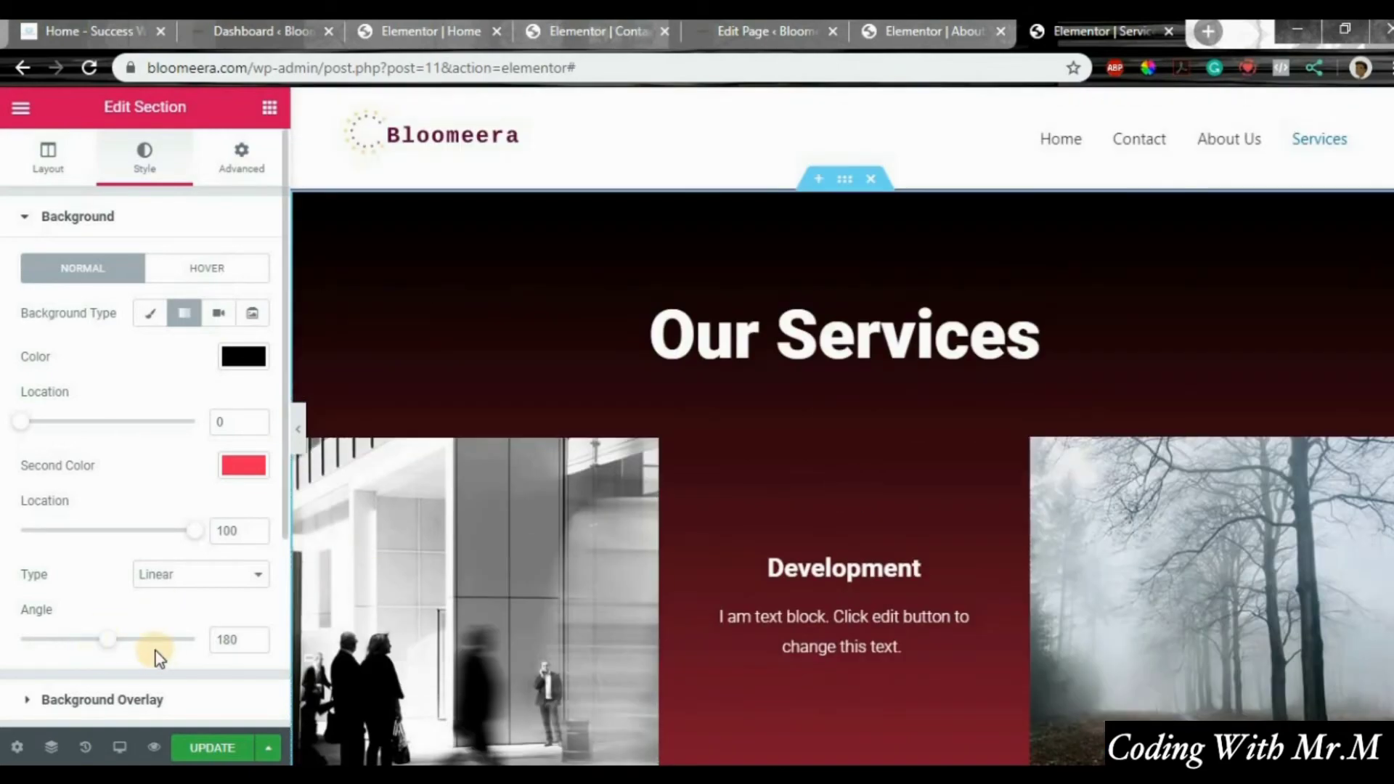
mouse_move(119, 648)
left_mouse_down()
mouse_move(174, 656)
mouse_move(41, 643)
mouse_move(107, 655)
left_mouse_up()
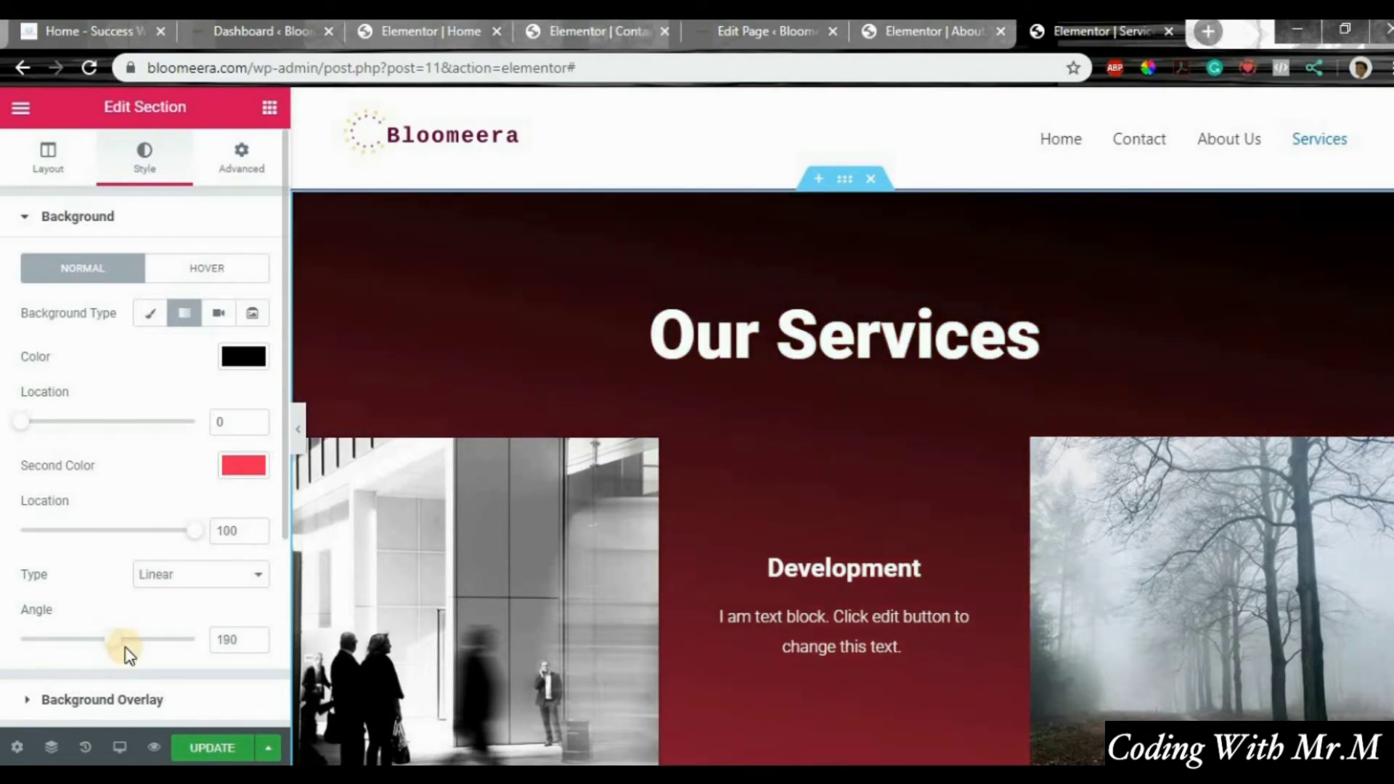
Step: Try the Radial gradient type on the section's background, and switch it back to Linear
scroll(330, 562, "down", 3)
left_click(210, 574)
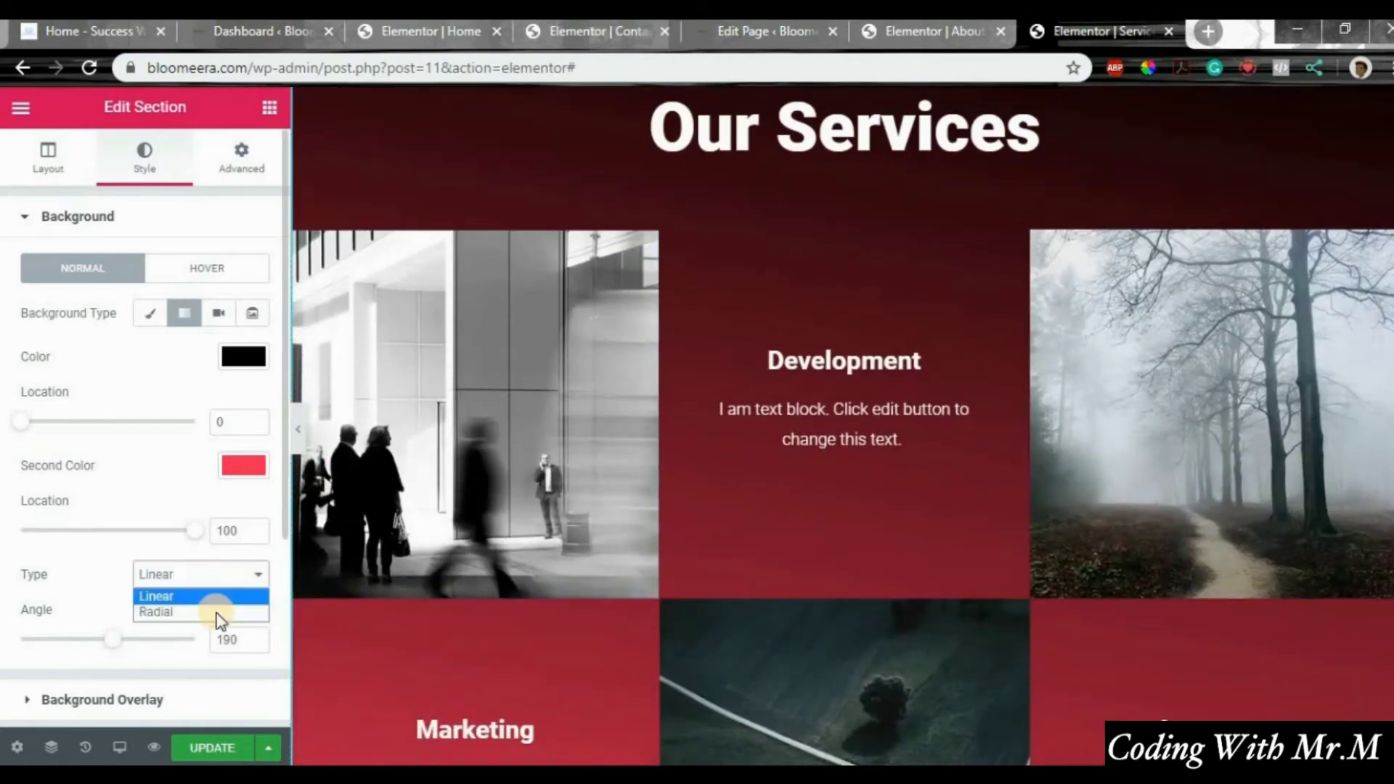
left_click(218, 612)
scroll(820, 472, "up", 3)
scroll(907, 428, "down", 4)
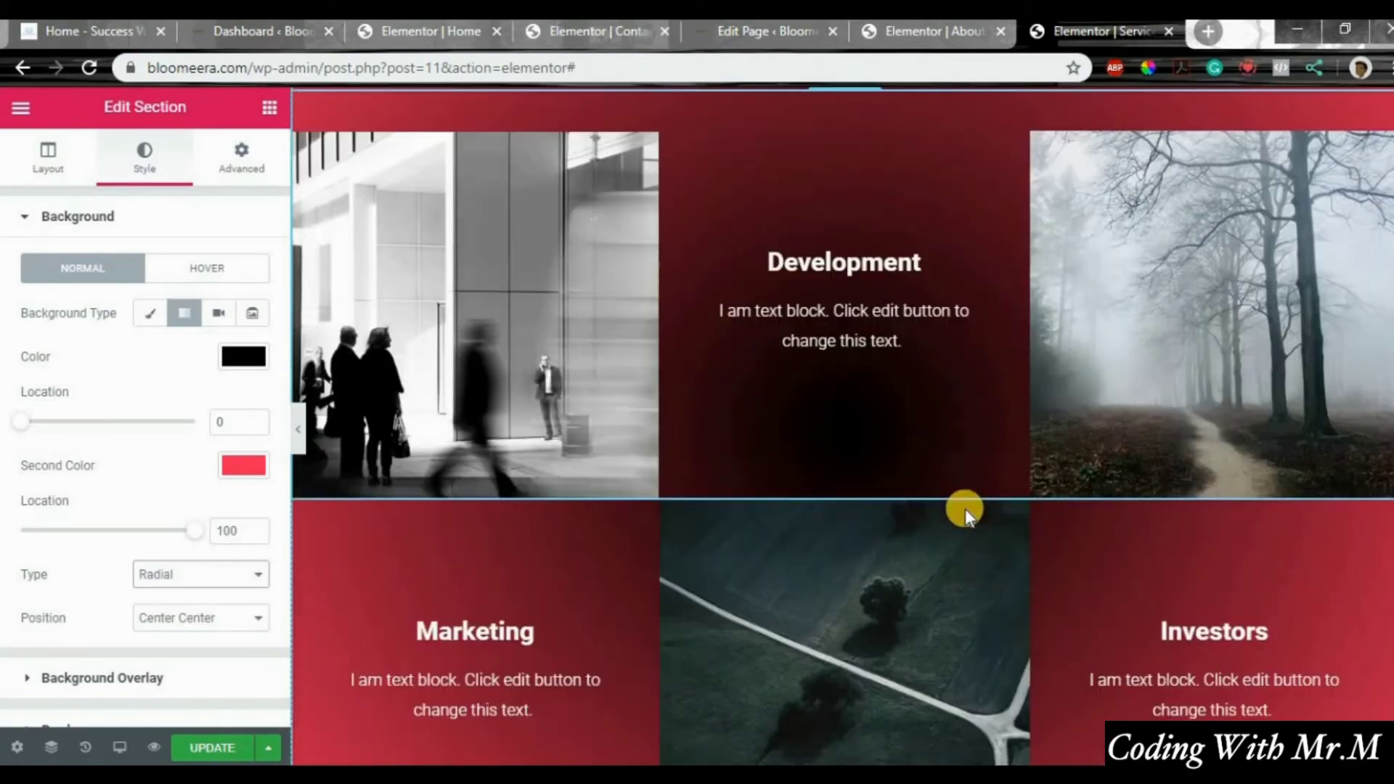
left_click(207, 574)
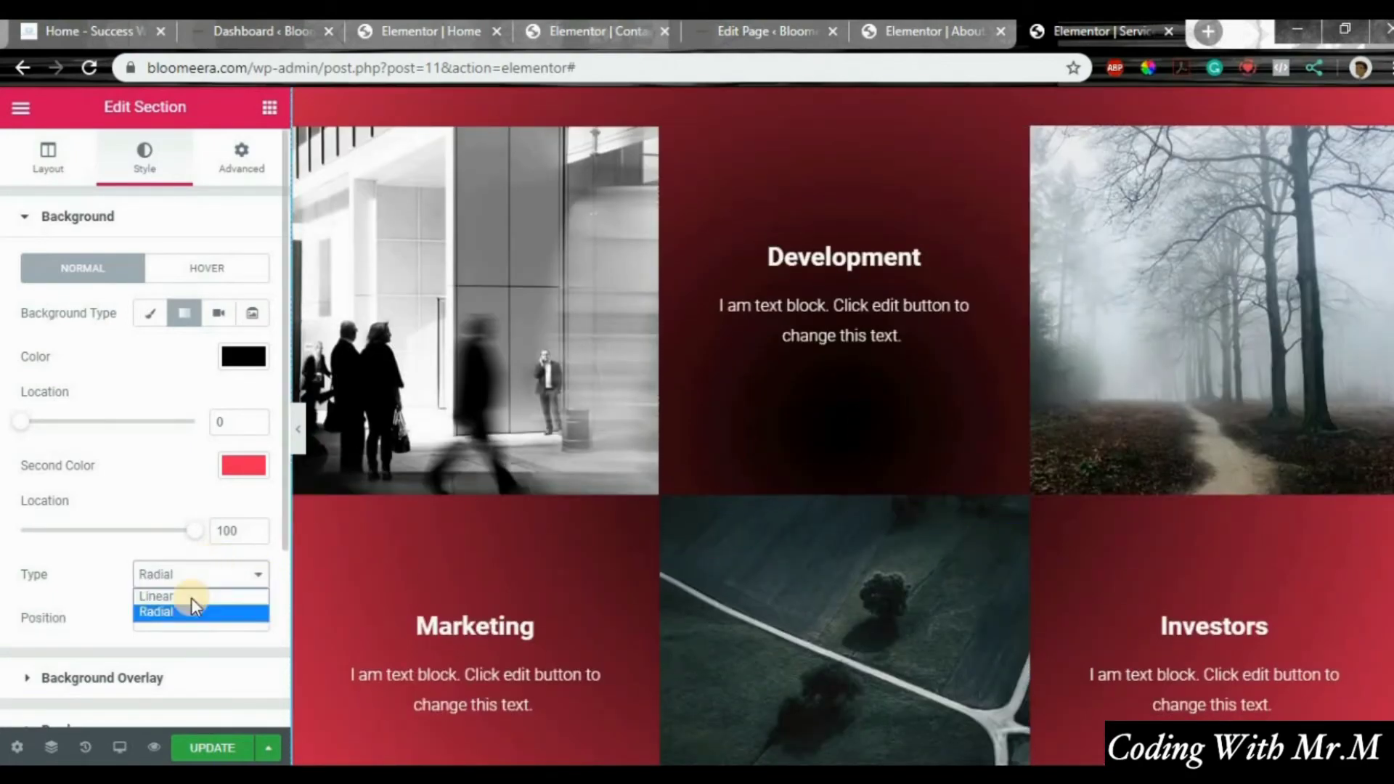
left_click(182, 594)
scroll(871, 508, "up", 4)
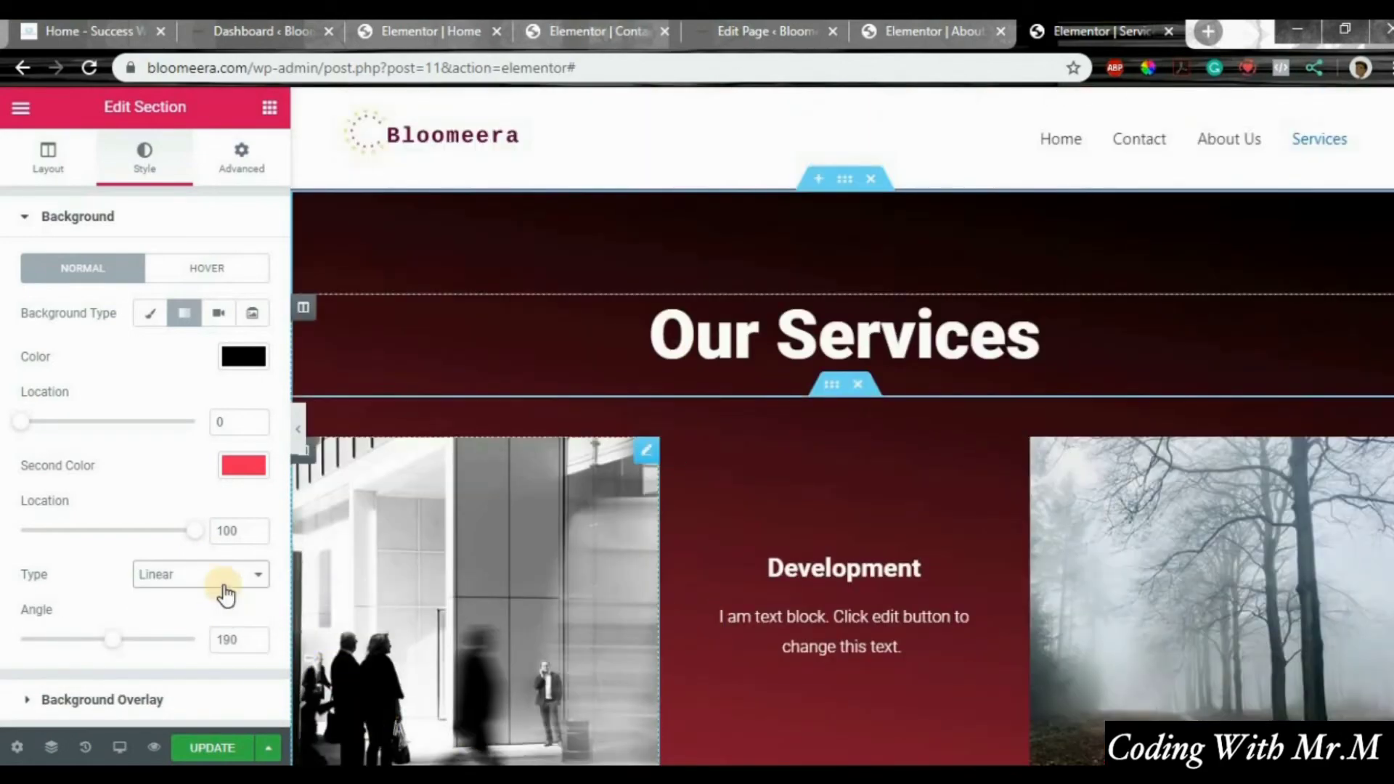
scroll(89, 621, "down", 2)
scroll(140, 622, "up", 2)
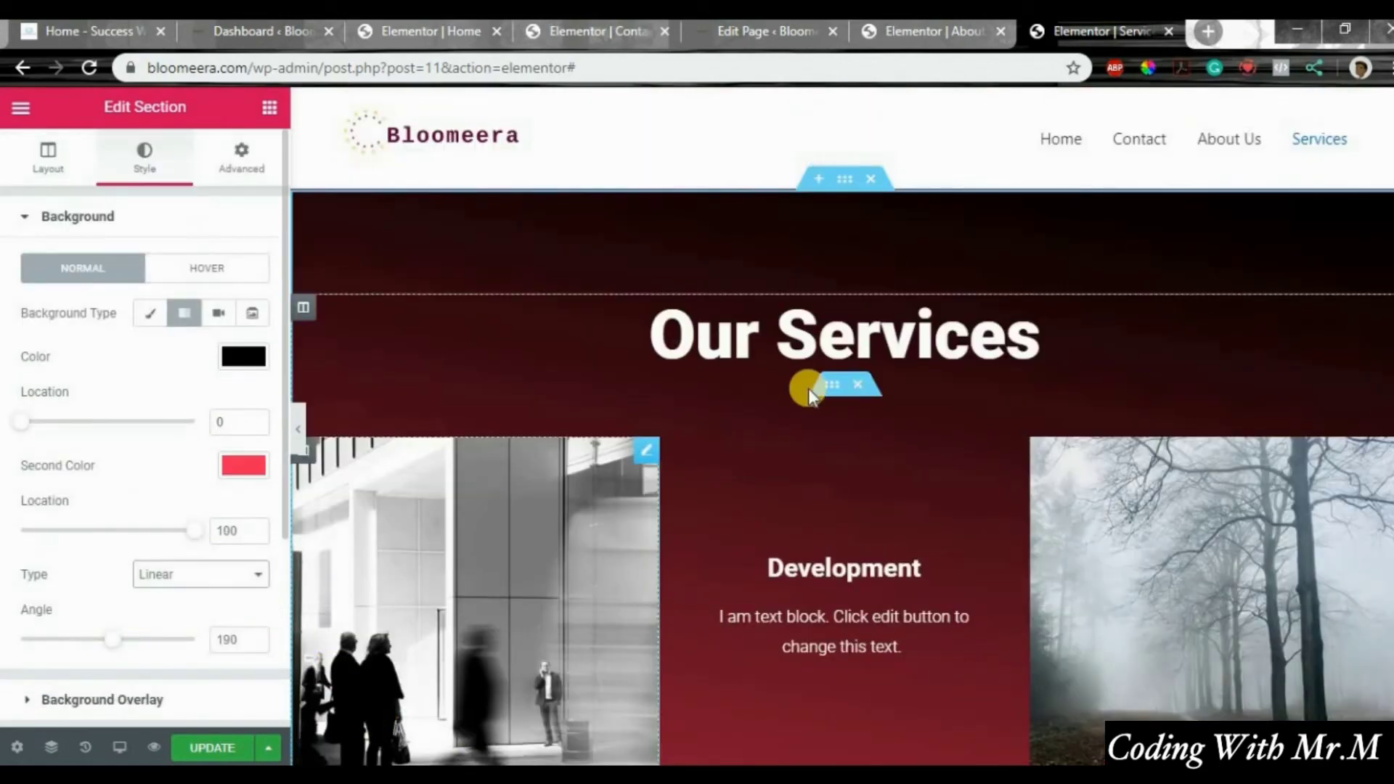
Step: Set the alignment of the image of people beside the Development text to left
scroll(803, 395, "down", 4)
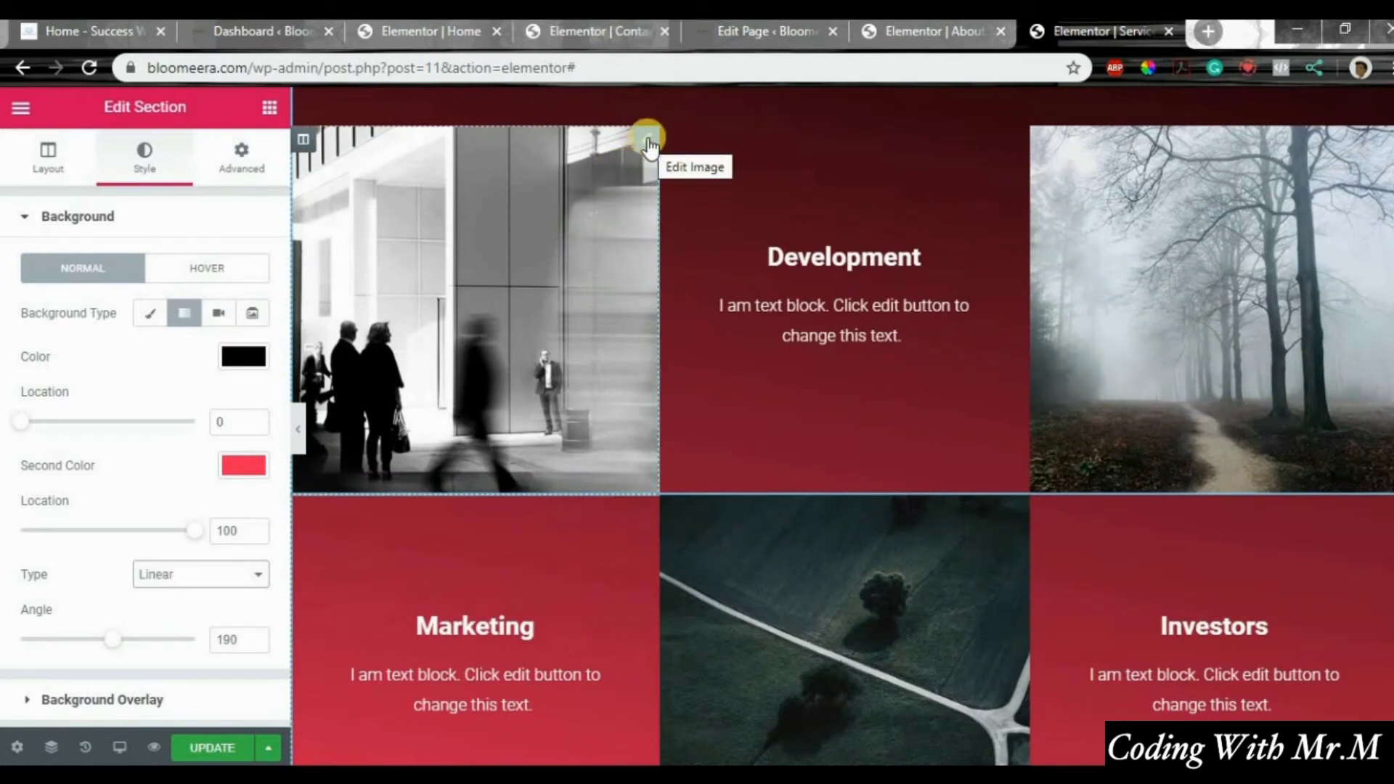
left_click(647, 140)
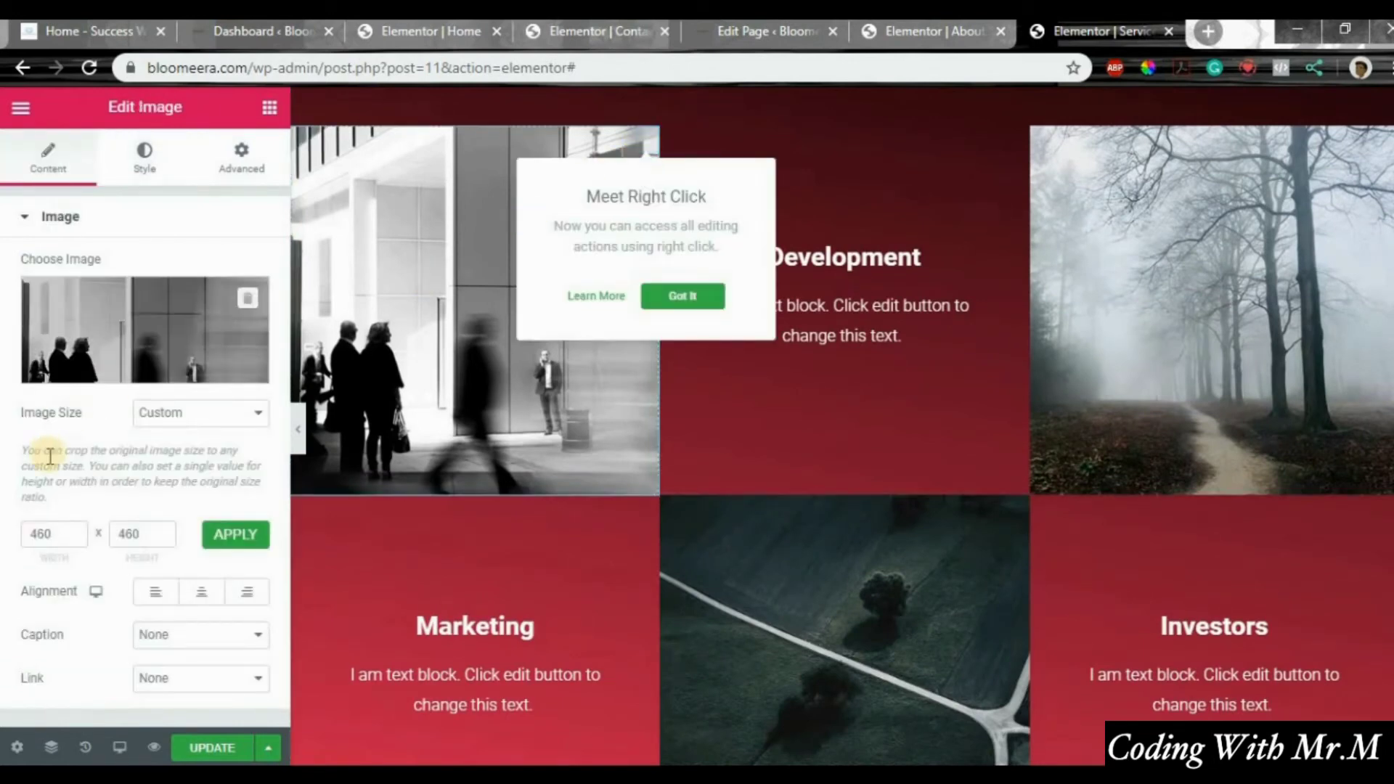
left_click(189, 414)
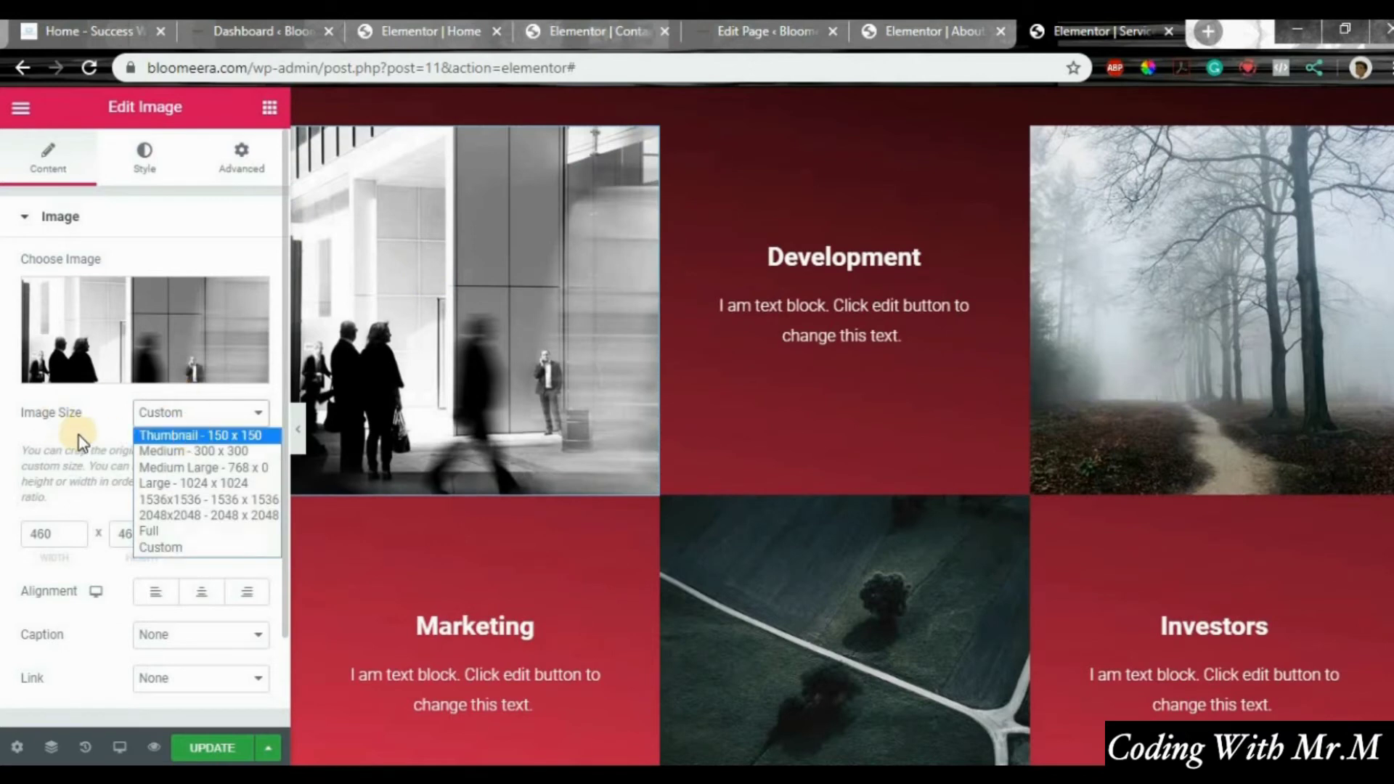
left_click(107, 461)
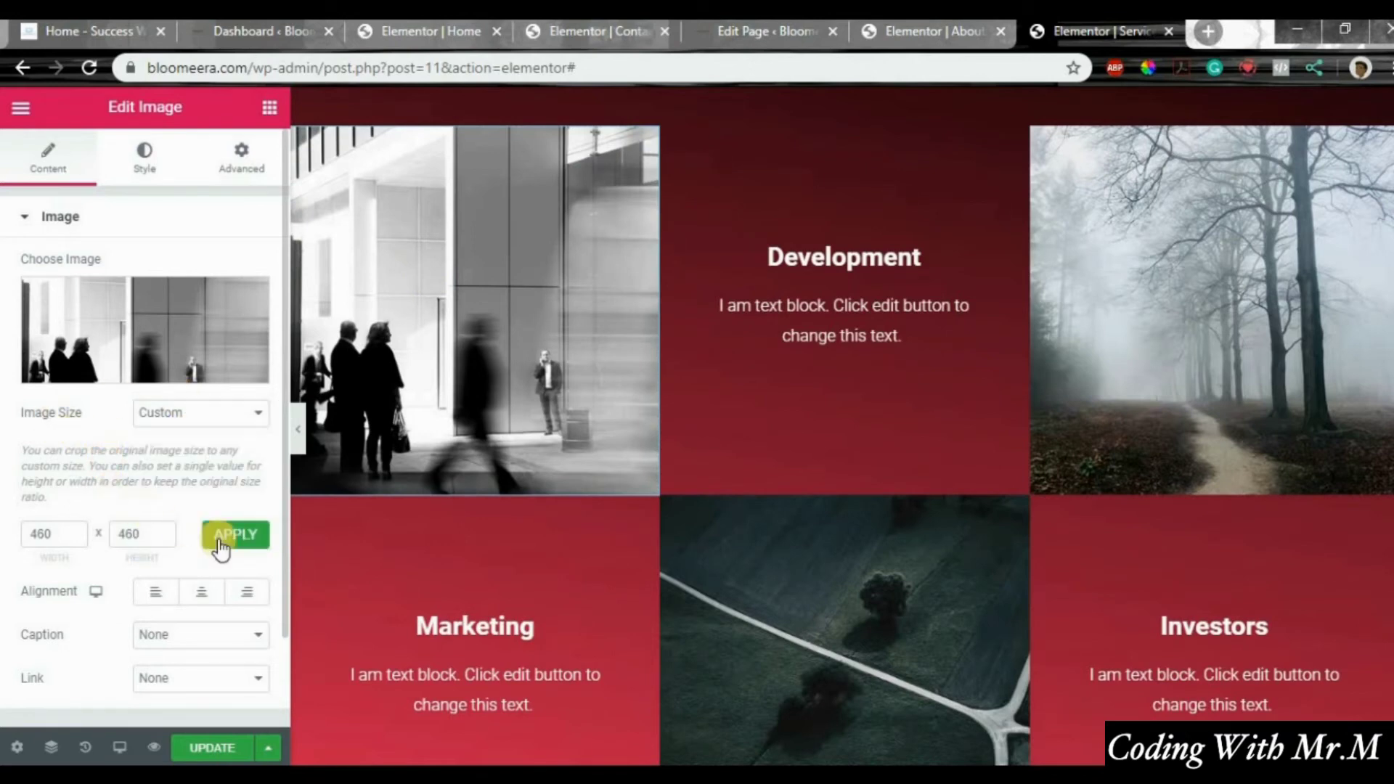
left_click(191, 594)
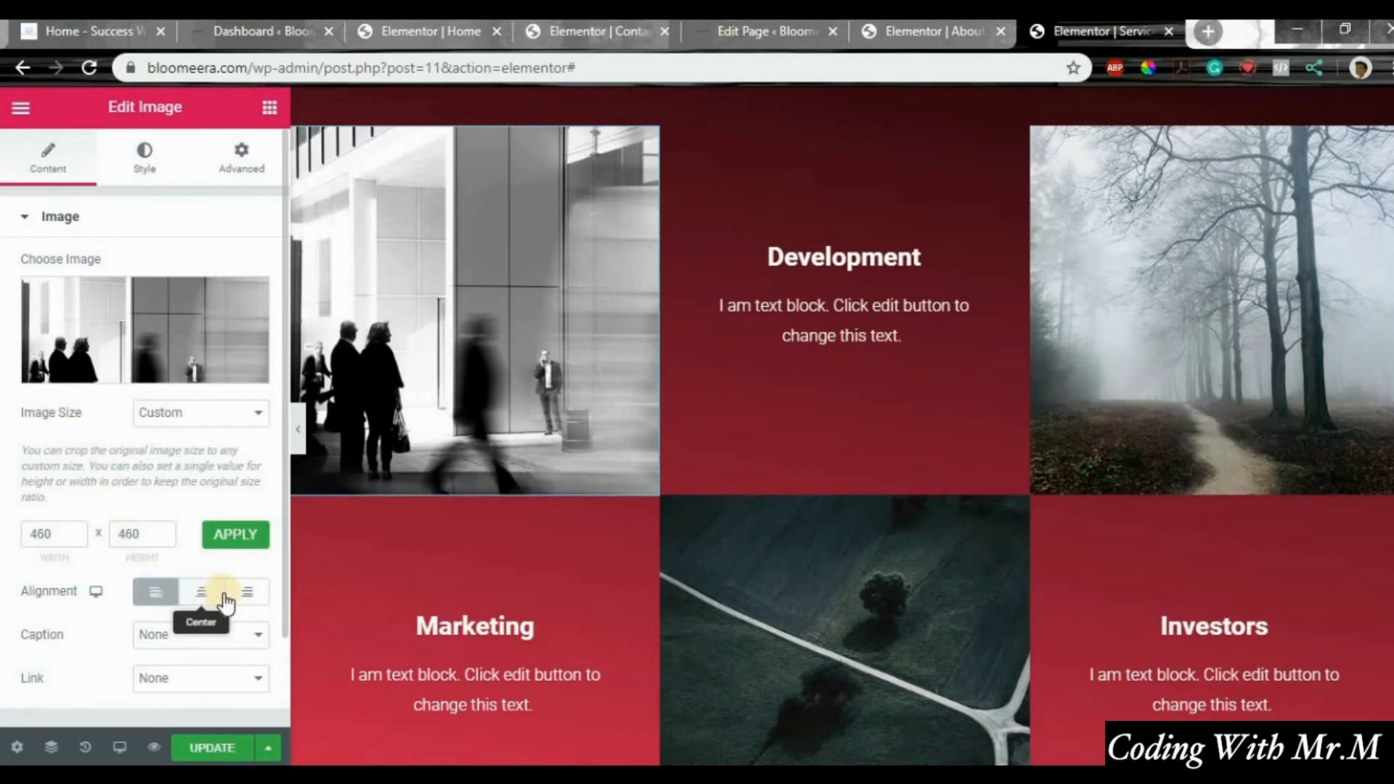
left_click(205, 607)
left_click(154, 593)
Step: Link the image of people to the custom URL /contact and update the page
scroll(186, 590, "down", 2)
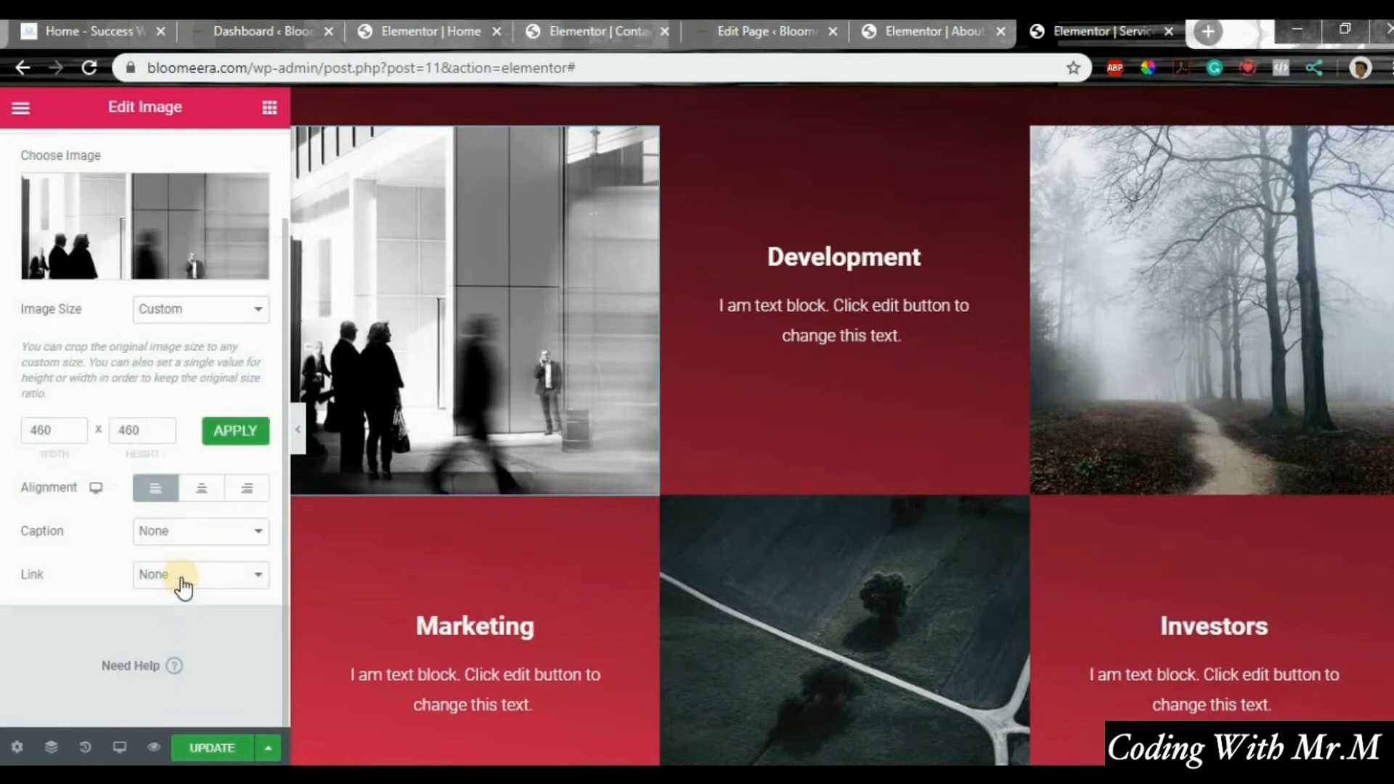
left_click(183, 581)
left_click(185, 577)
scroll(547, 370, "up", 4)
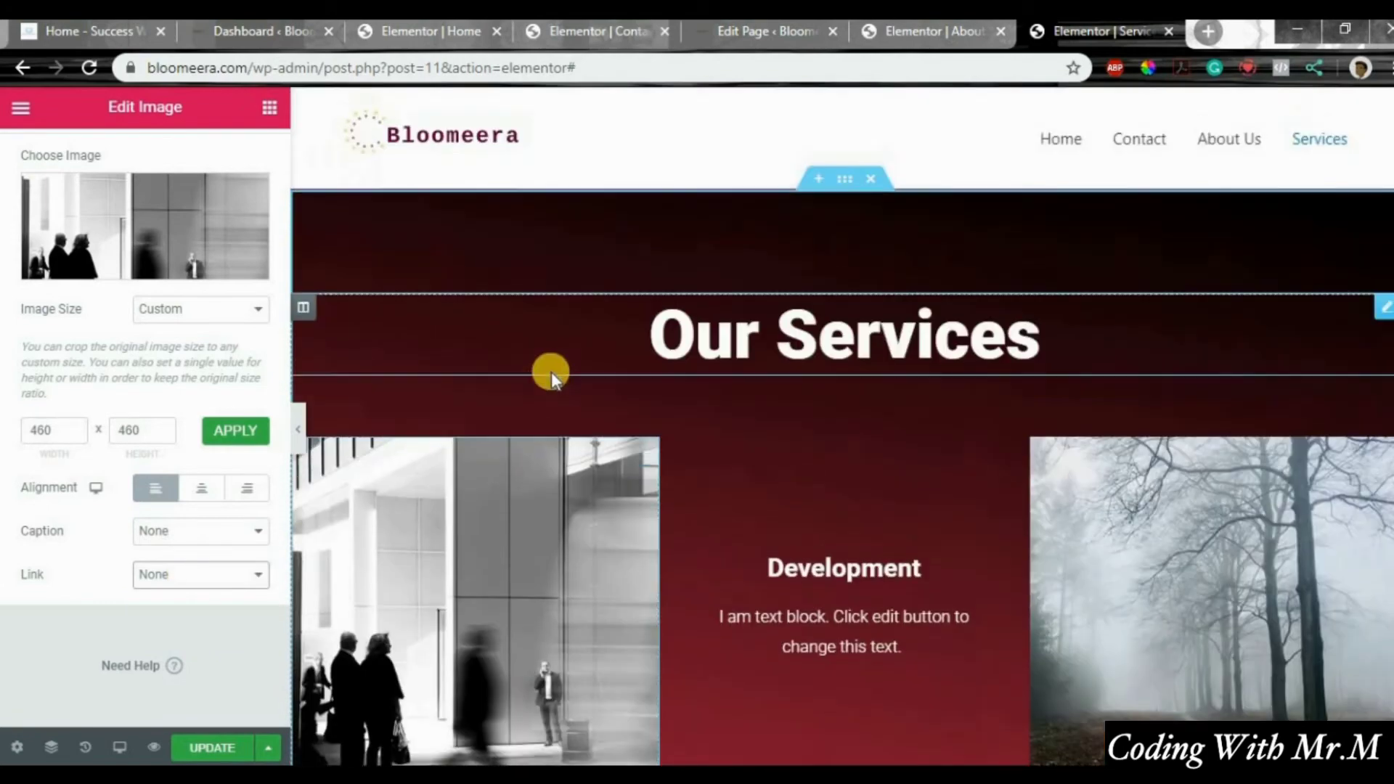
scroll(508, 465, "down", 5)
scroll(482, 481, "down", 3)
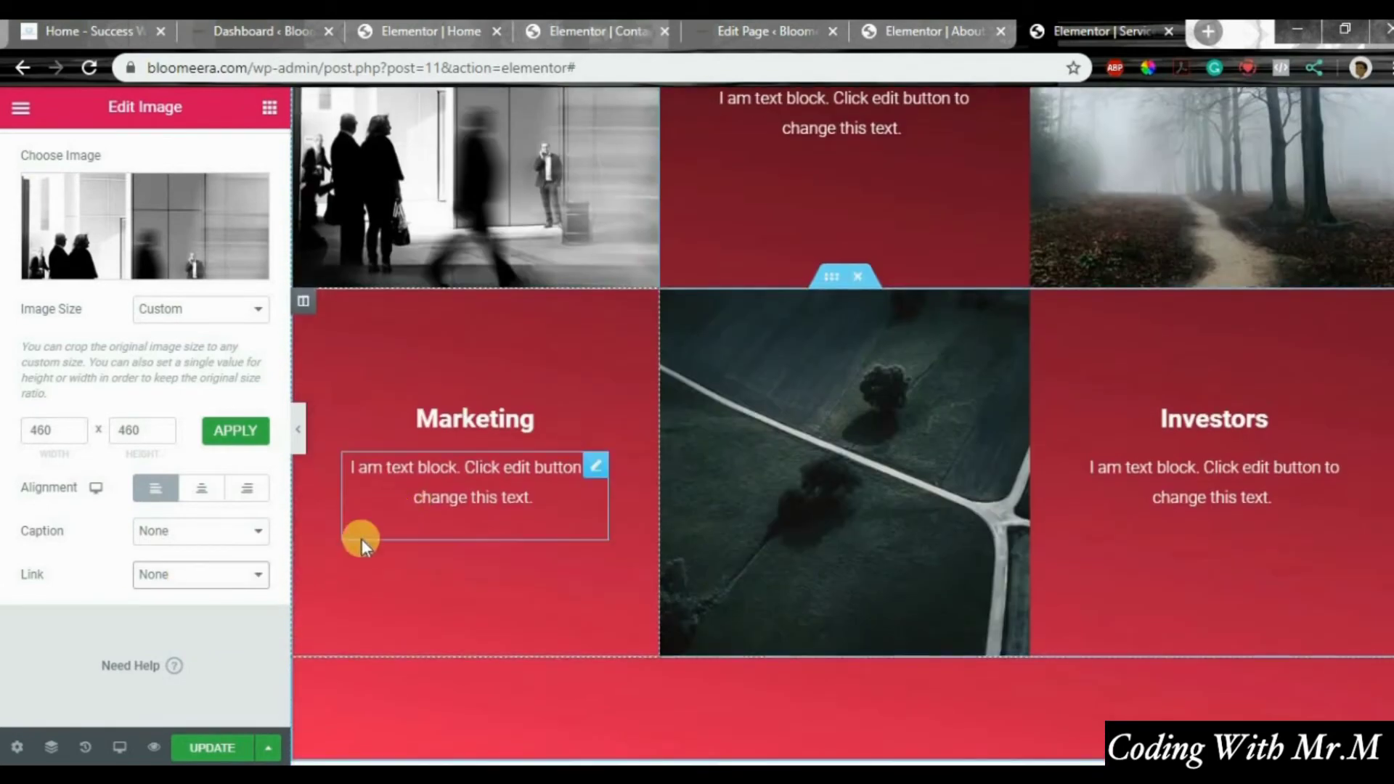
left_click(207, 574)
left_click(206, 629)
left_click(158, 618)
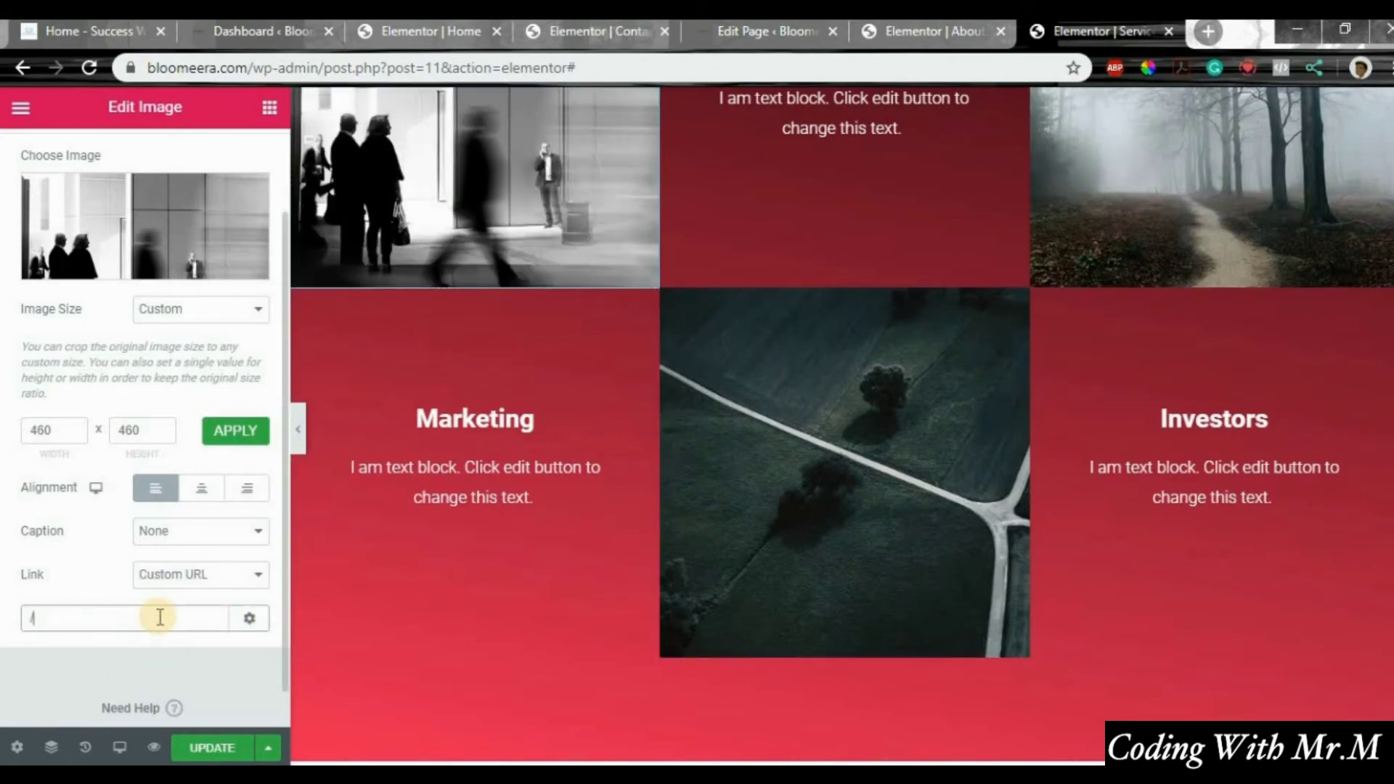
type("/contact")
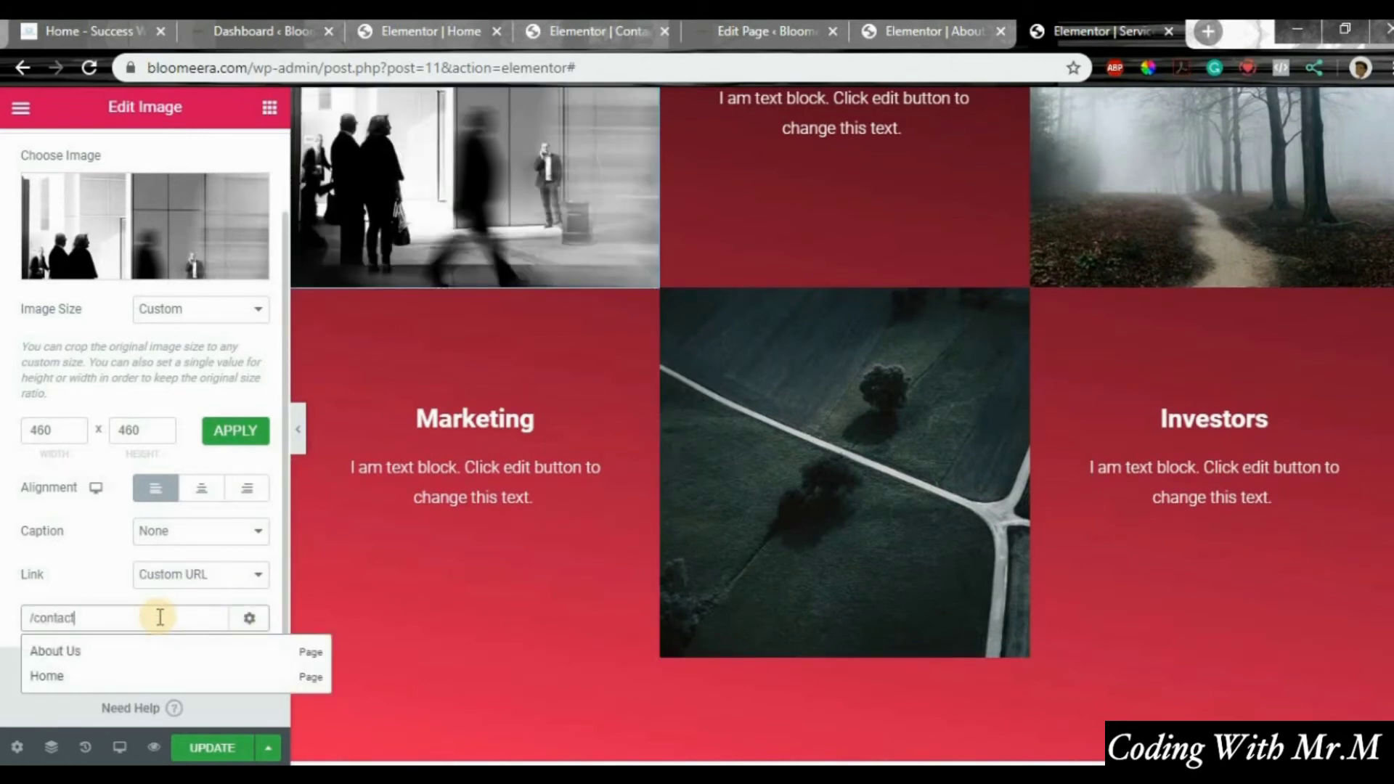
left_click(63, 586)
left_click(201, 749)
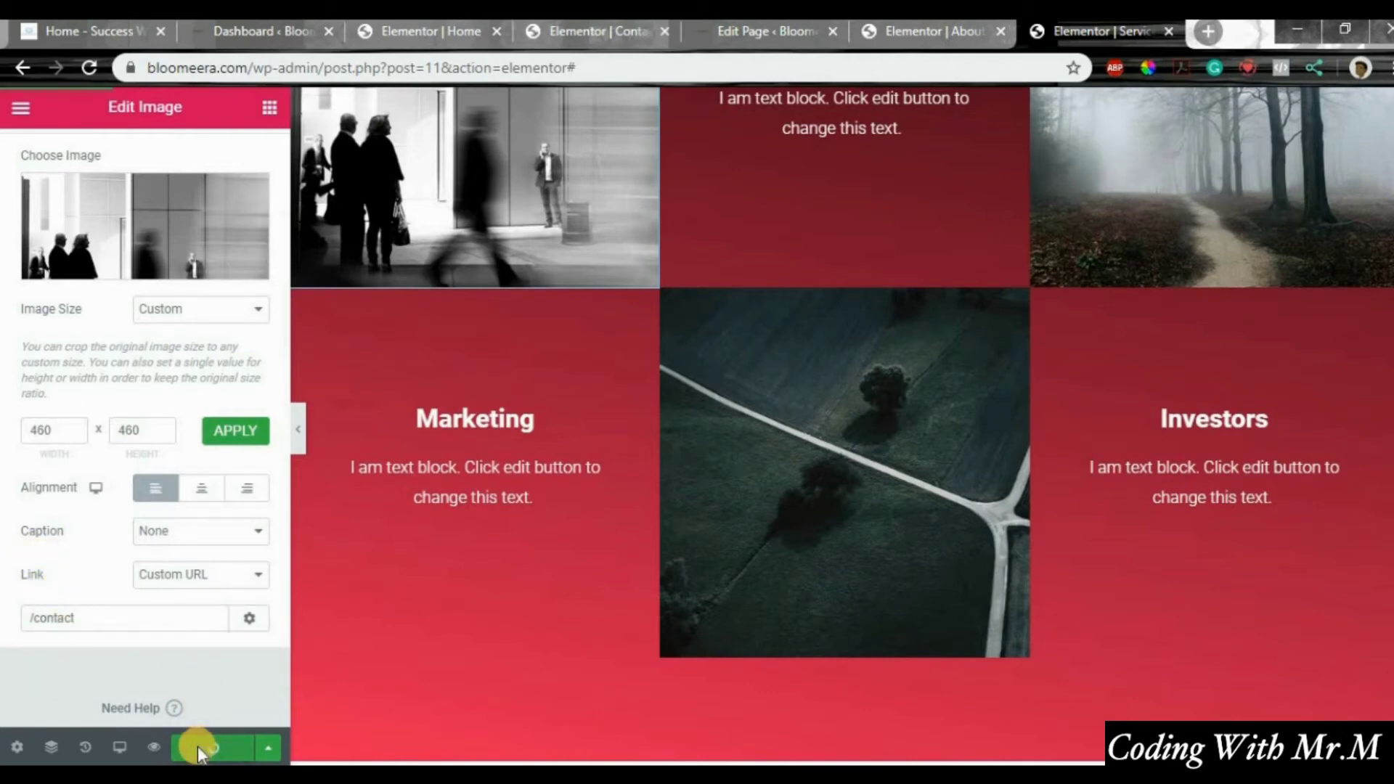
Step: Preview the Services page and test the link on the image of people
left_click(153, 747)
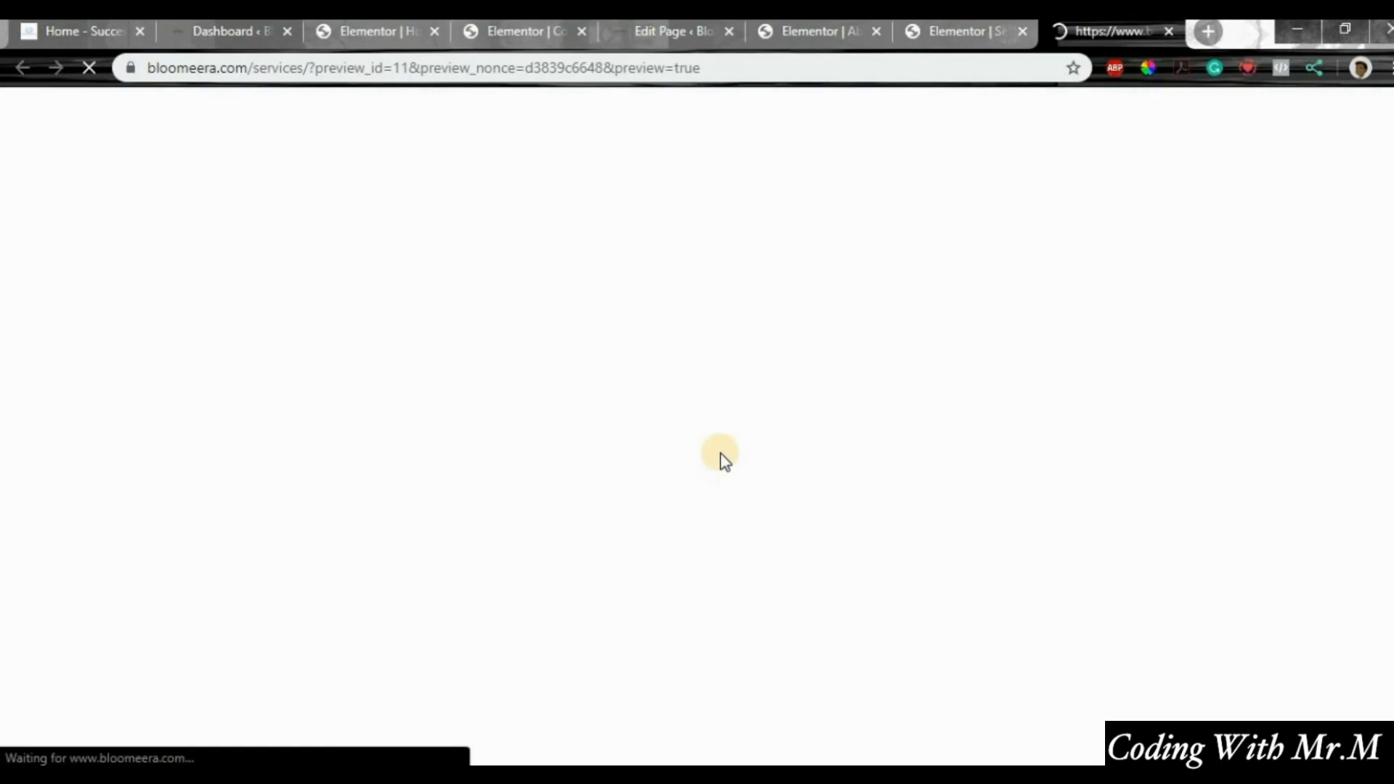
scroll(503, 425, "down", 4)
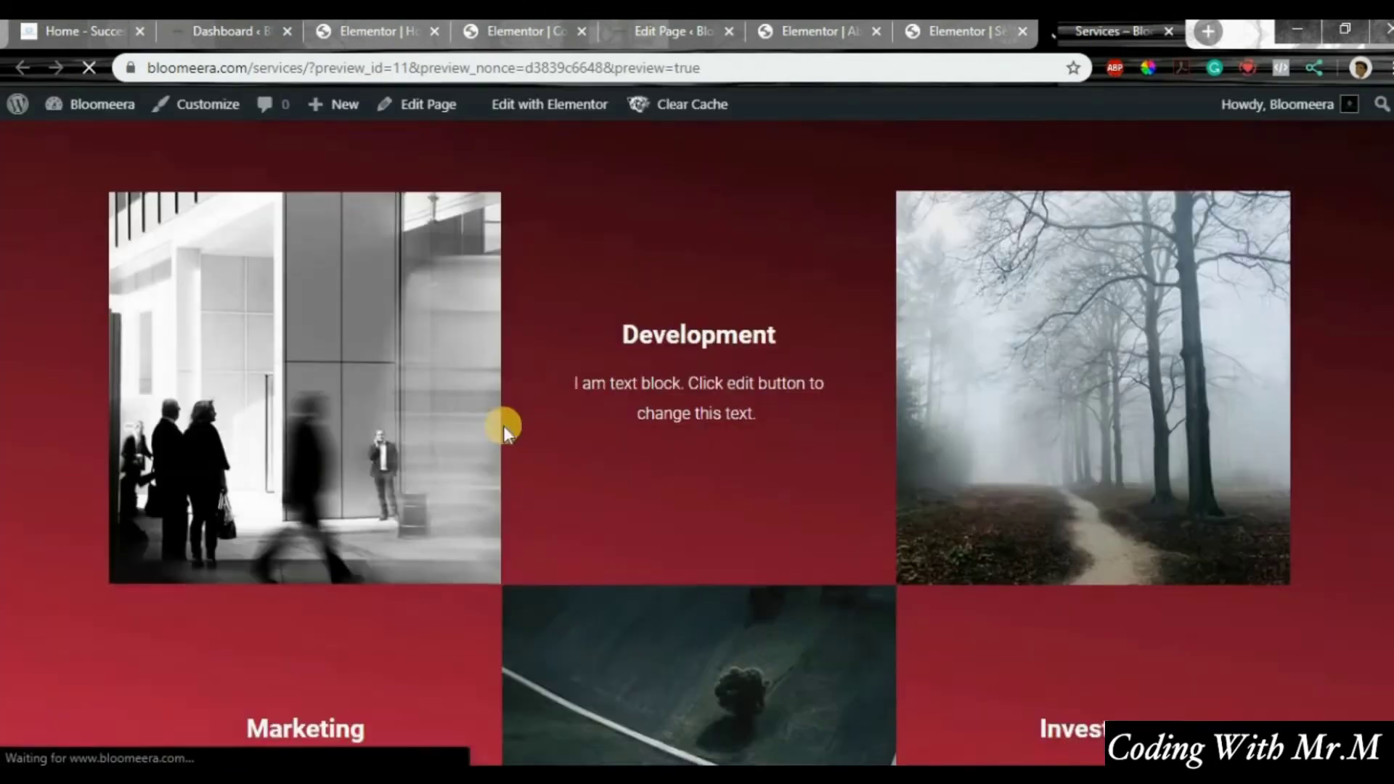
scroll(503, 426, "down", 2)
left_click(348, 304)
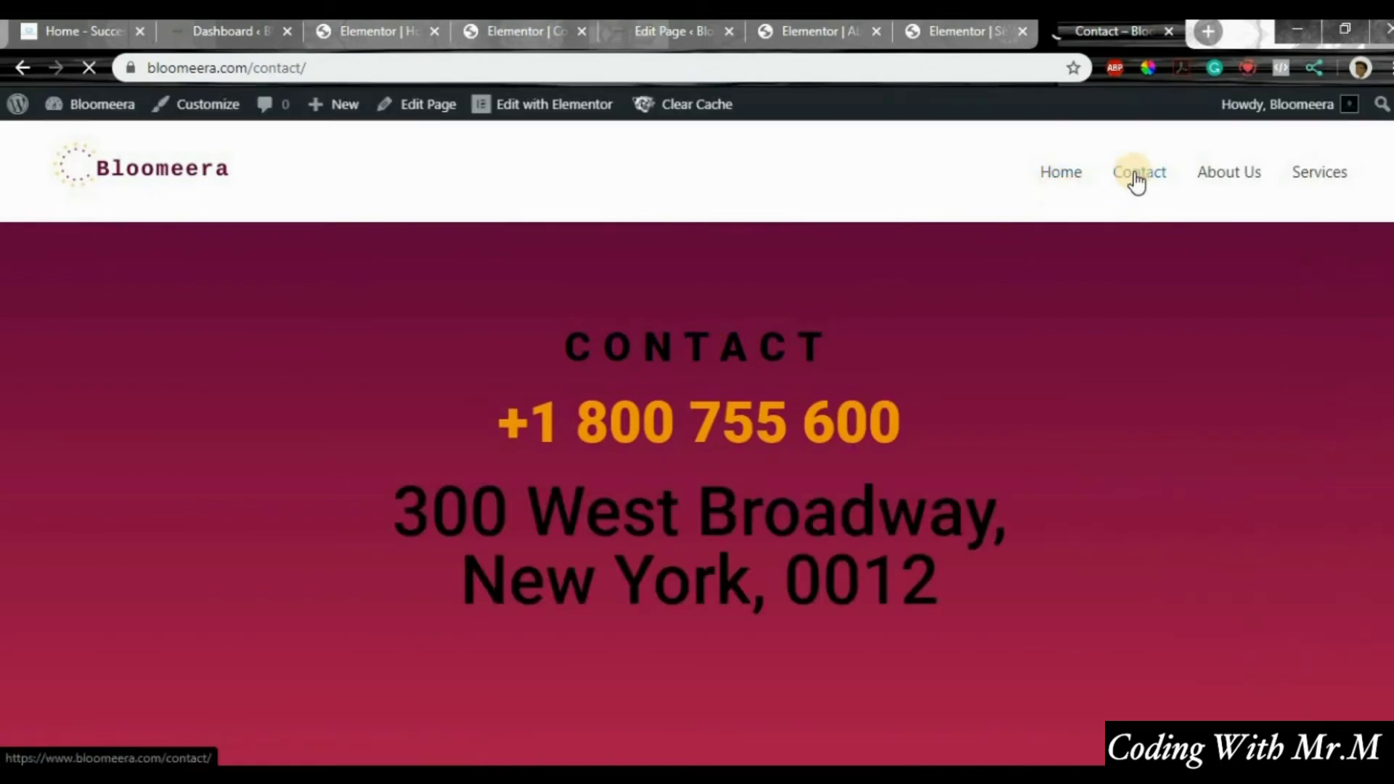
Step: Look through the Contact page, including the map, the social icons and the call-to-action section
scroll(974, 281, "down", 5)
scroll(964, 314, "down", 5)
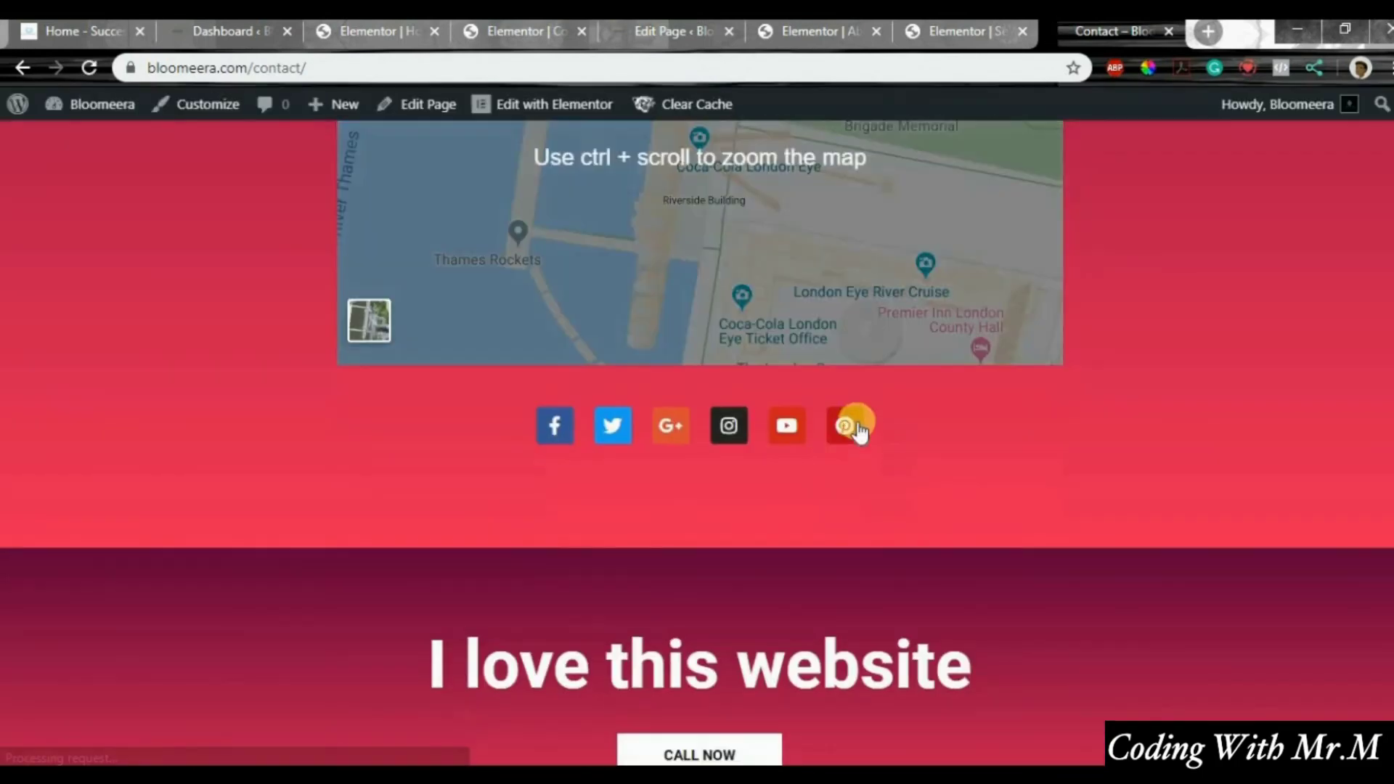
scroll(842, 446, "down", 3)
scroll(856, 502, "up", 10)
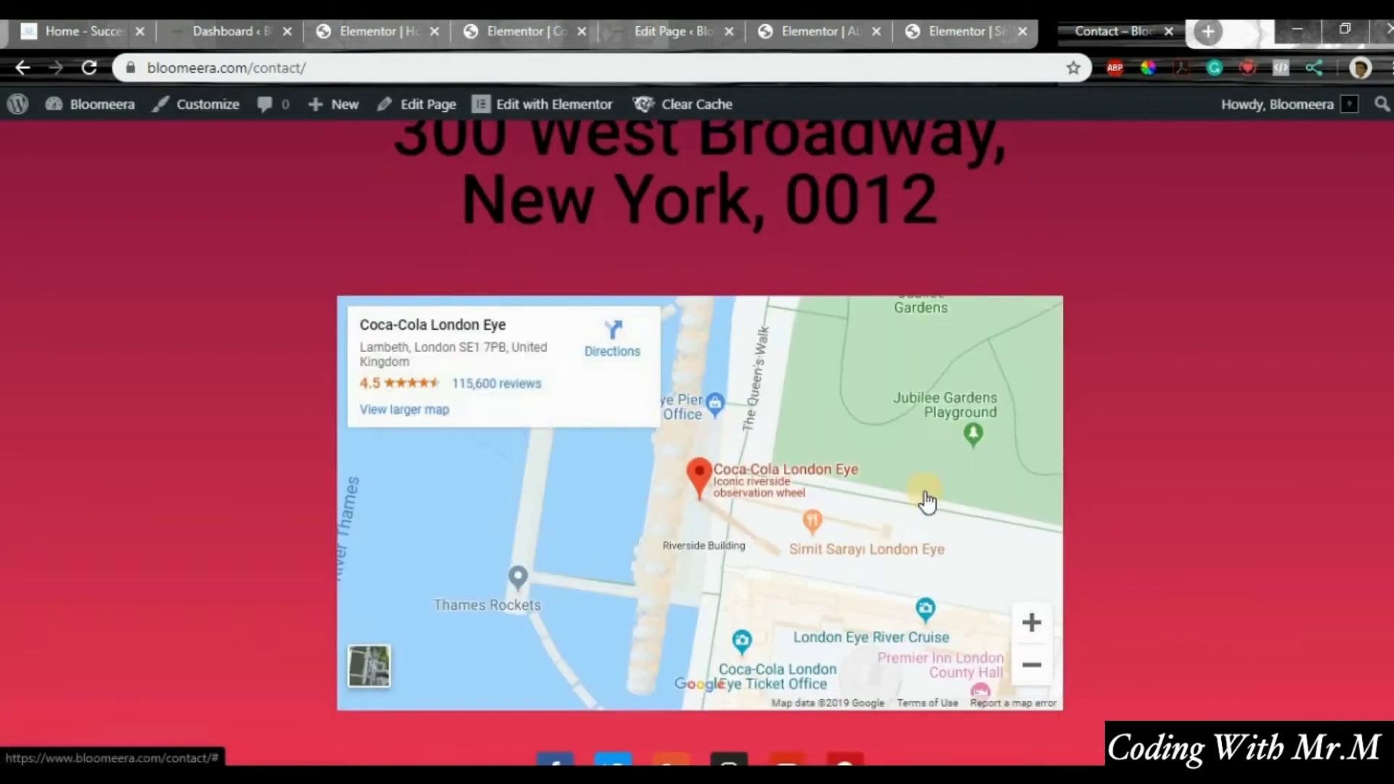
Step: Go to the site's Home page and review its sections from header to bottom
left_click(1060, 174)
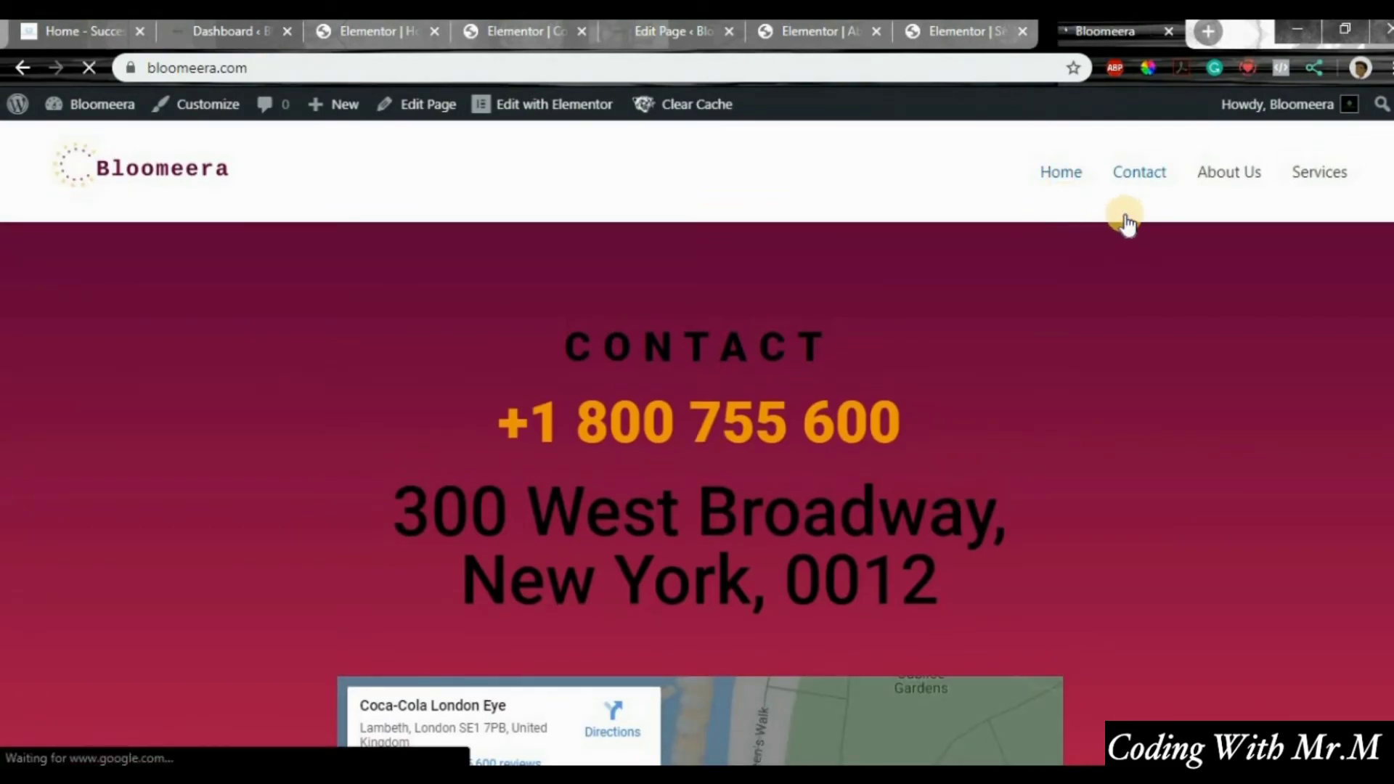
scroll(1126, 194, "down", 8)
scroll(1134, 221, "down", 15)
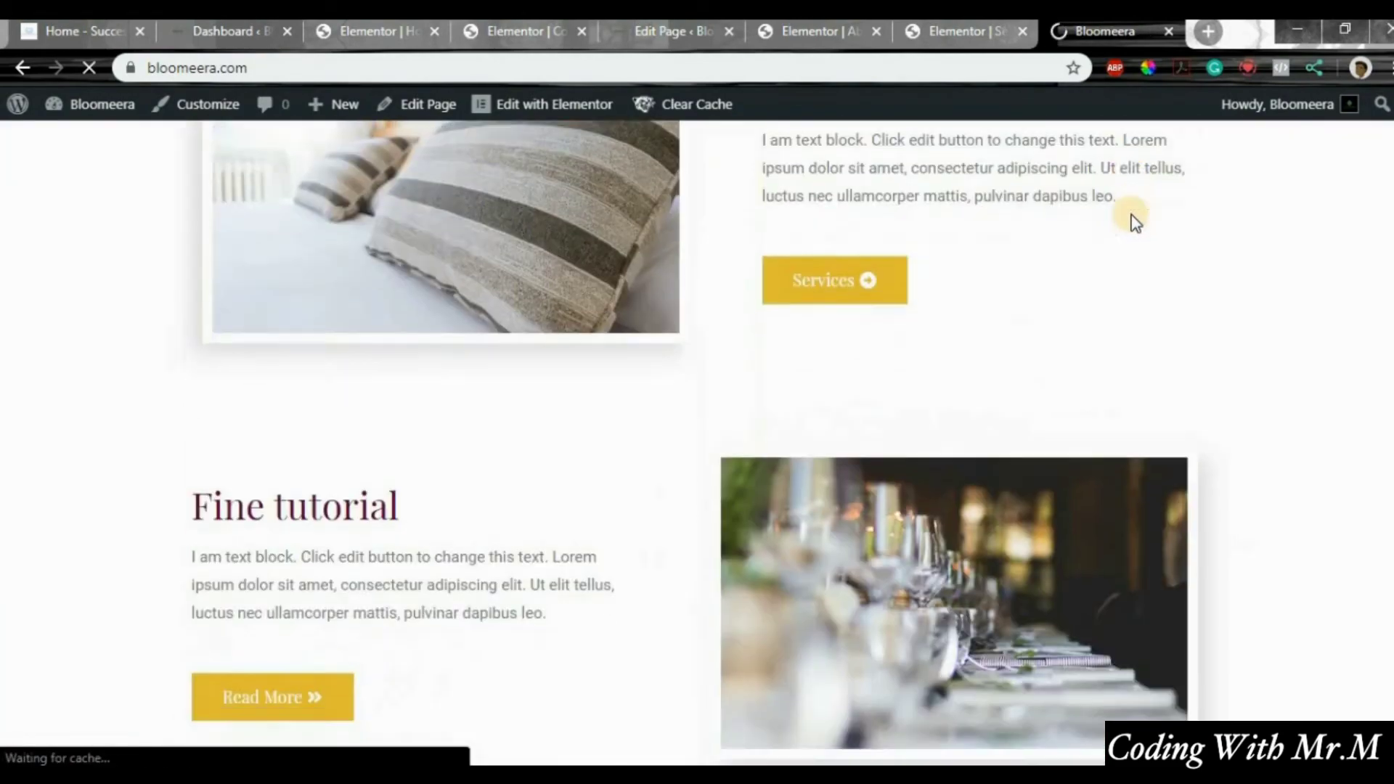
scroll(1183, 207, "up", 5)
scroll(1190, 210, "up", 10)
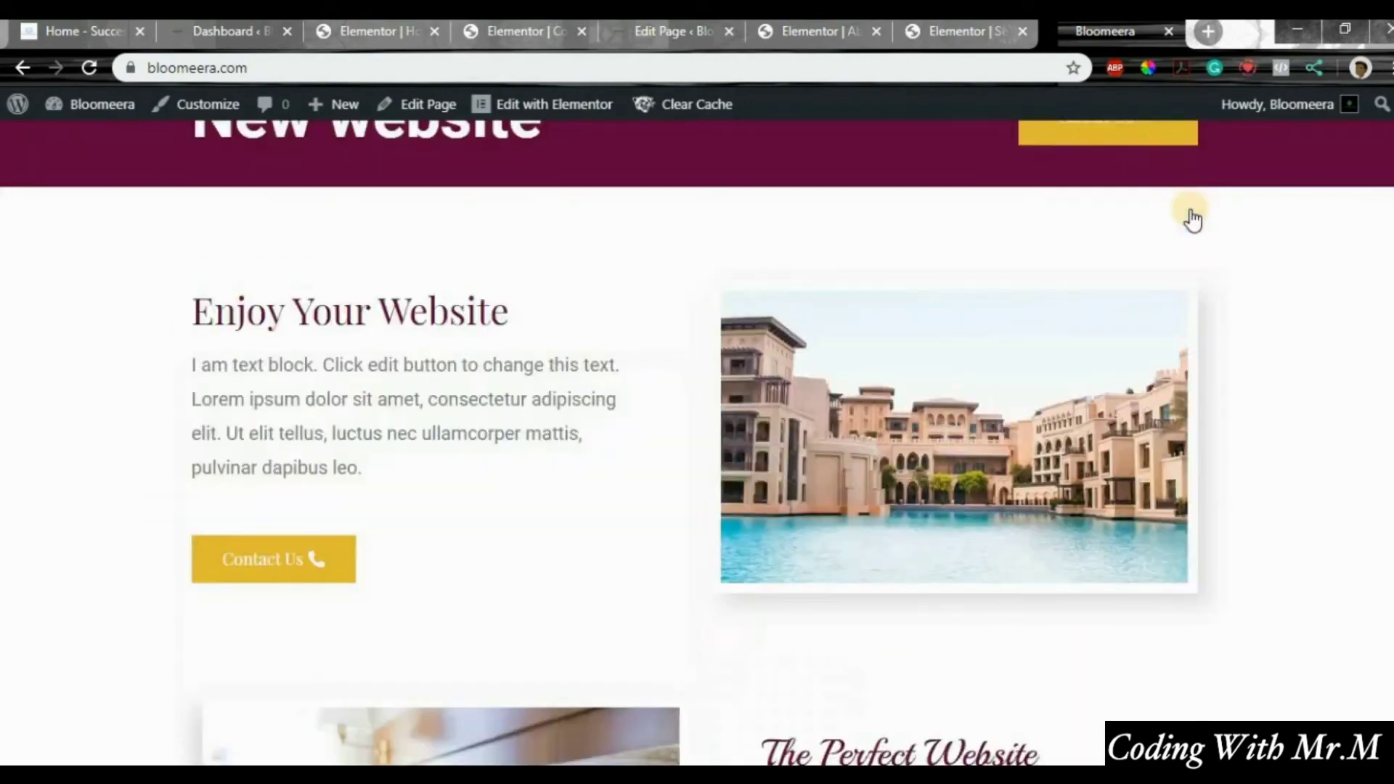
scroll(1190, 212, "down", 14)
scroll(1191, 214, "up", 15)
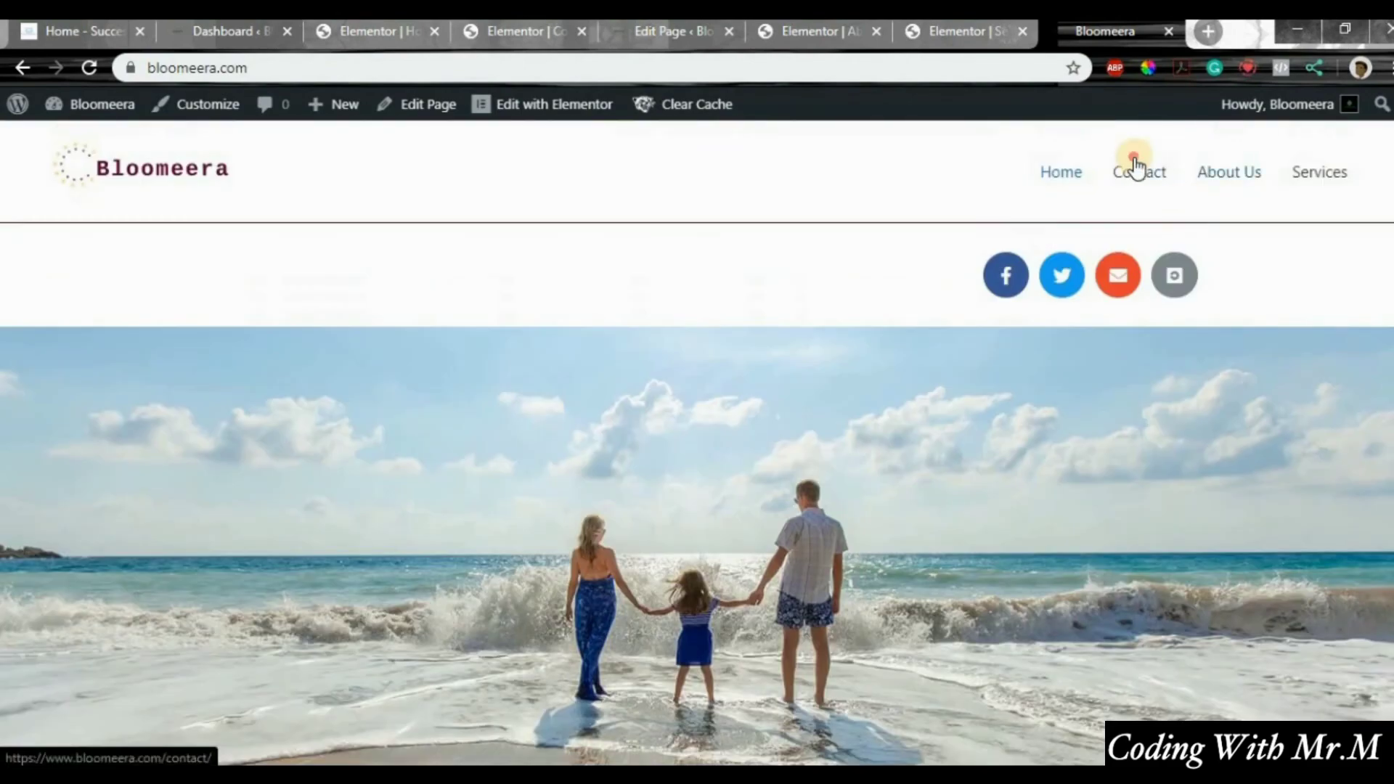
Step: Go back to the Contact page and check its layout down to the footer
left_click(1137, 166)
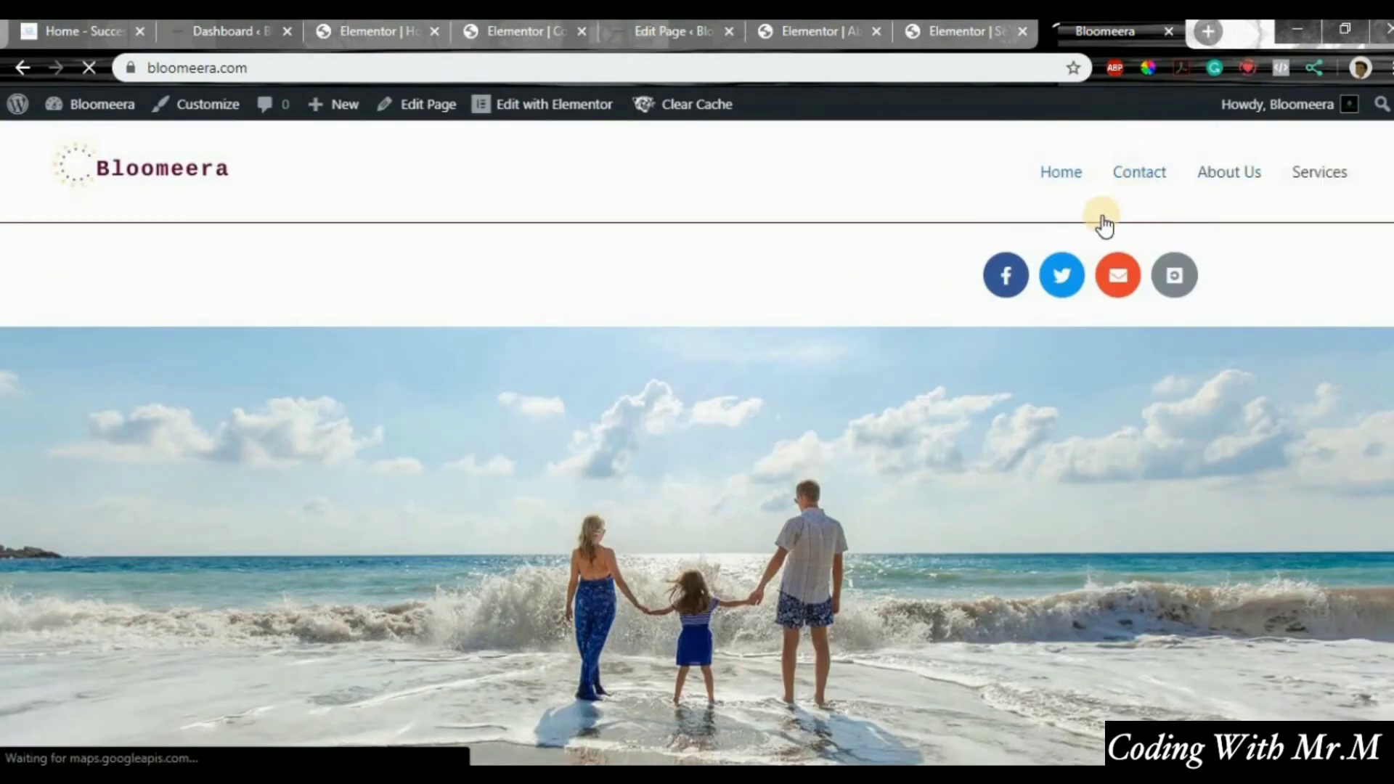
scroll(1154, 261, "down", 7)
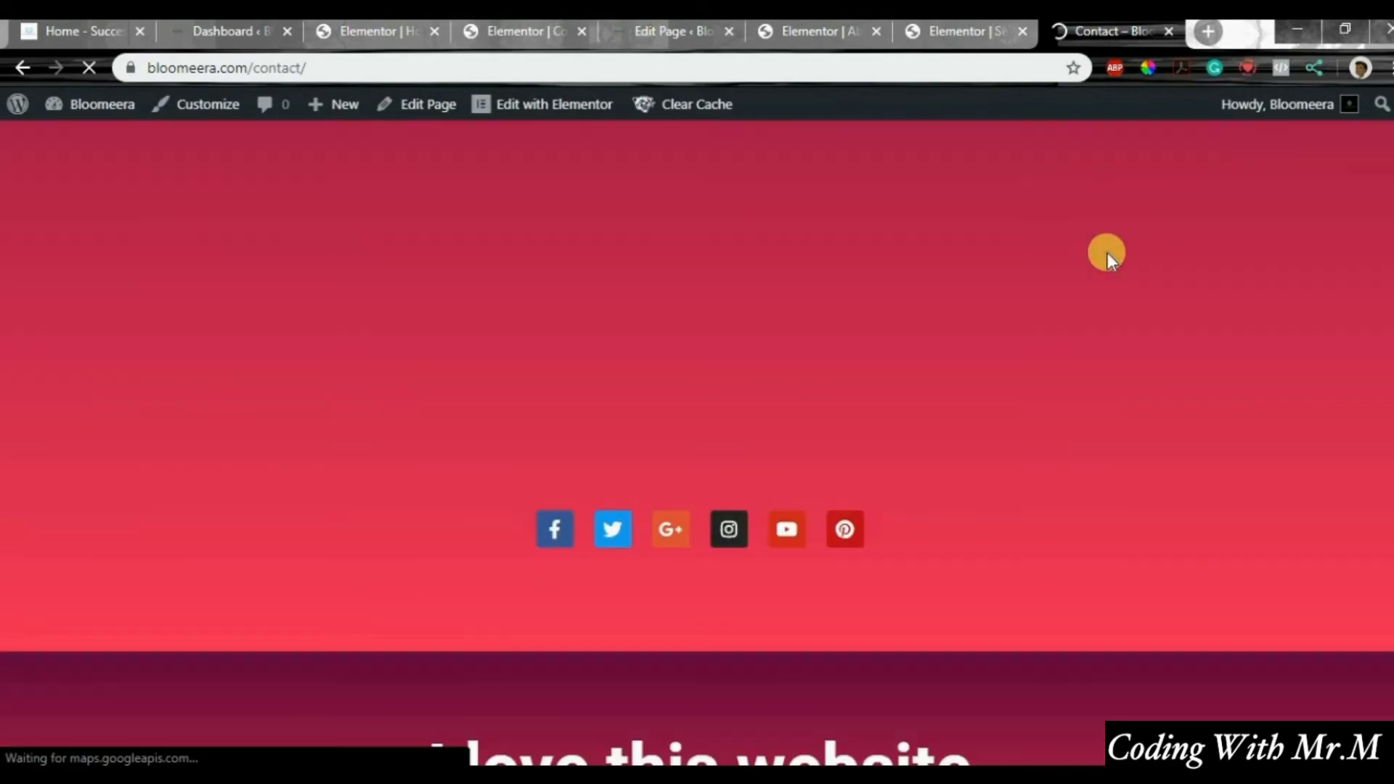
scroll(1100, 250, "up", 5)
scroll(1100, 241, "up", 3)
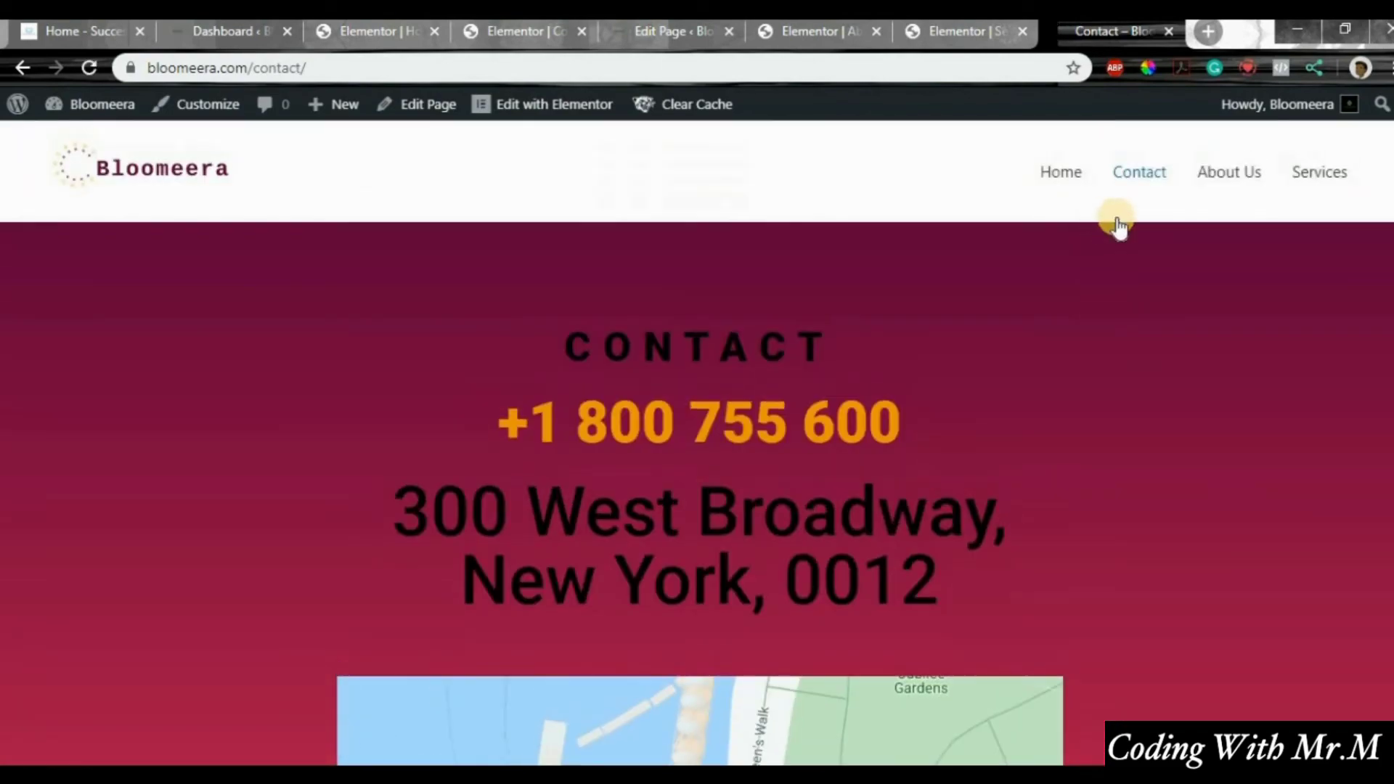
scroll(1213, 190, "down", 12)
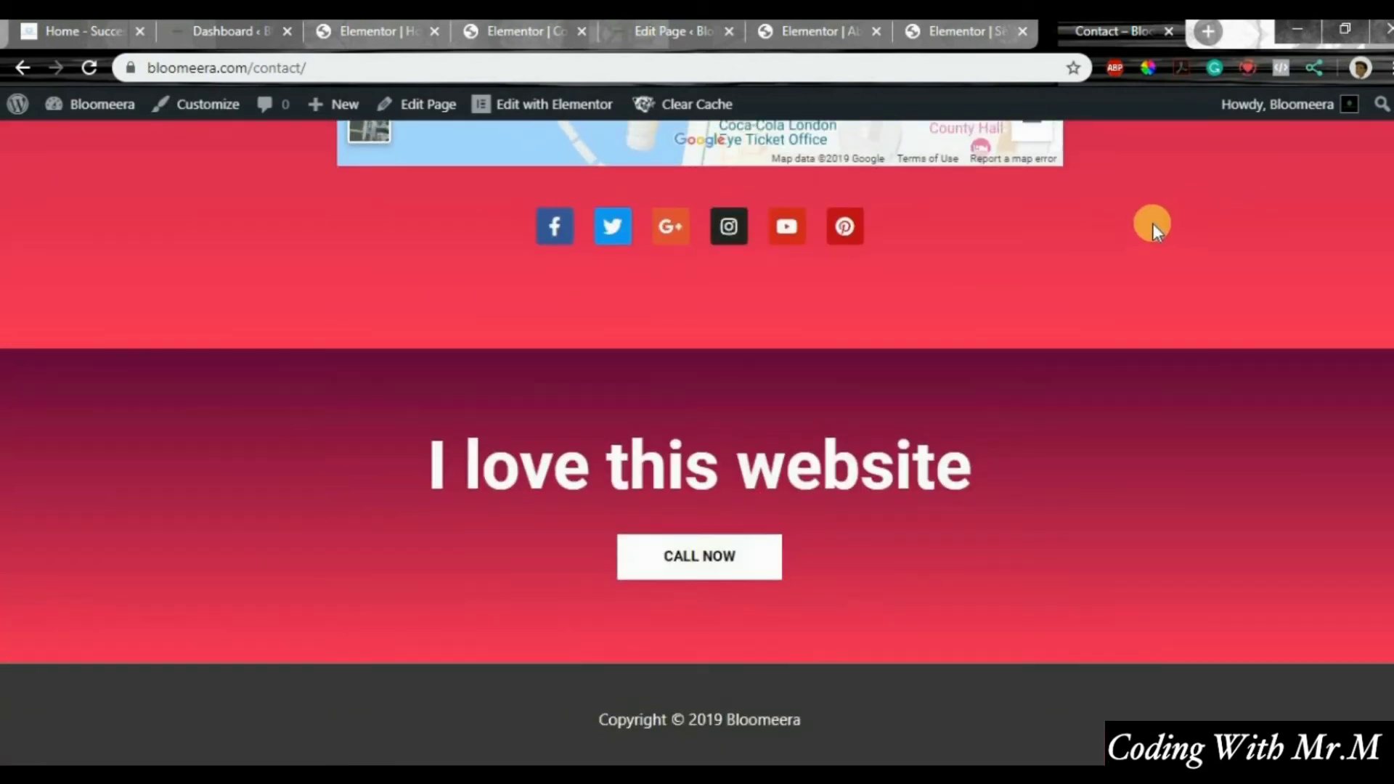
scroll(1152, 223, "up", 12)
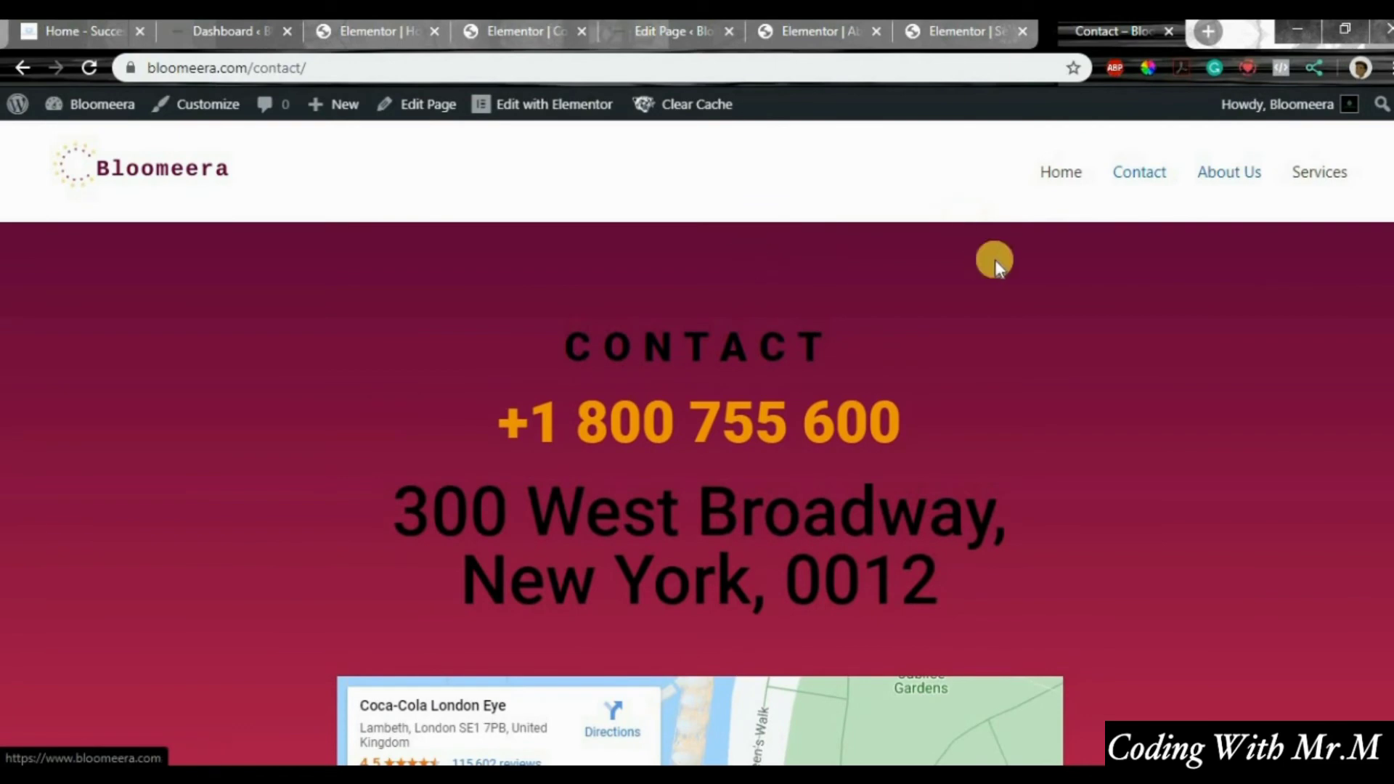
Step: Visit the About Us page and review its company text and image
left_click(1232, 185)
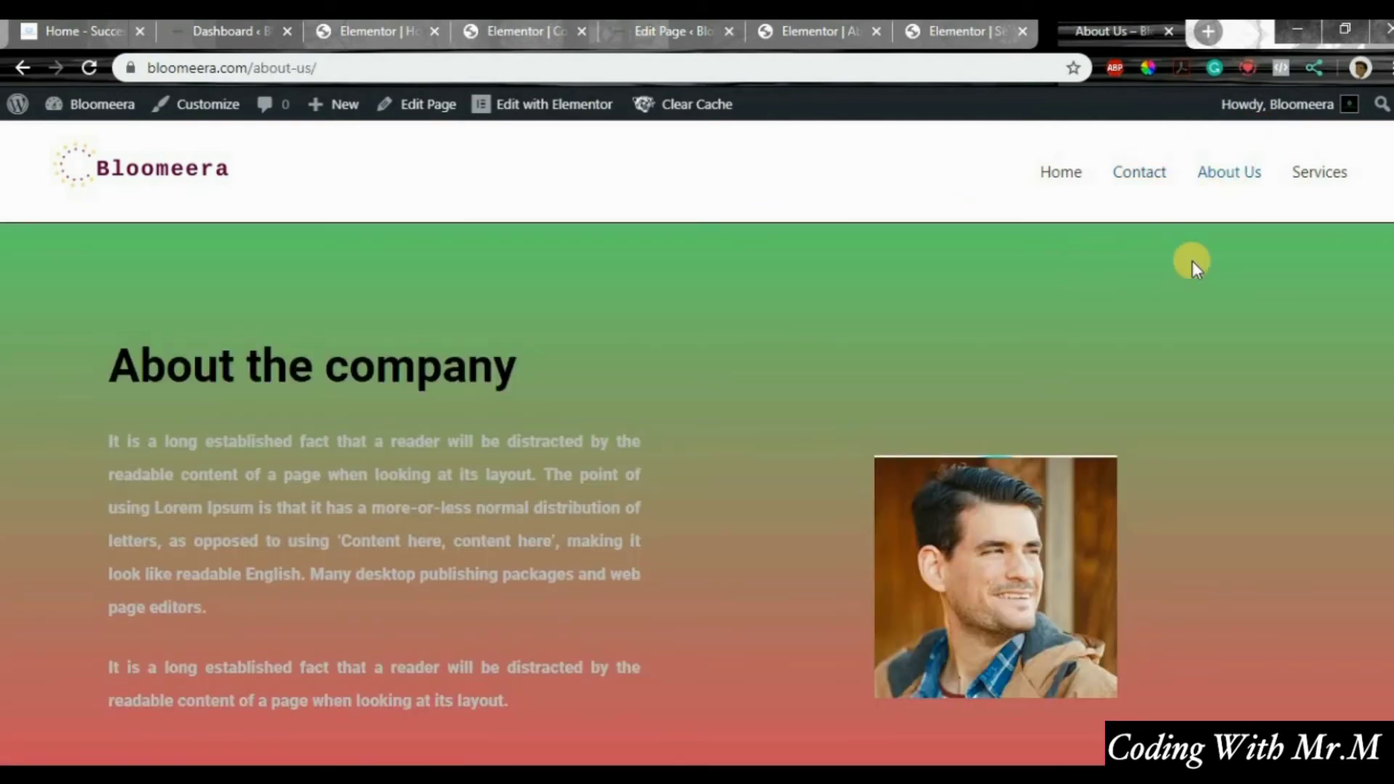
scroll(1169, 358, "down", 4)
scroll(1148, 369, "up", 4)
Step: Visit the published Services page and review its image and text grid
left_click(1314, 183)
scroll(1017, 392, "down", 10)
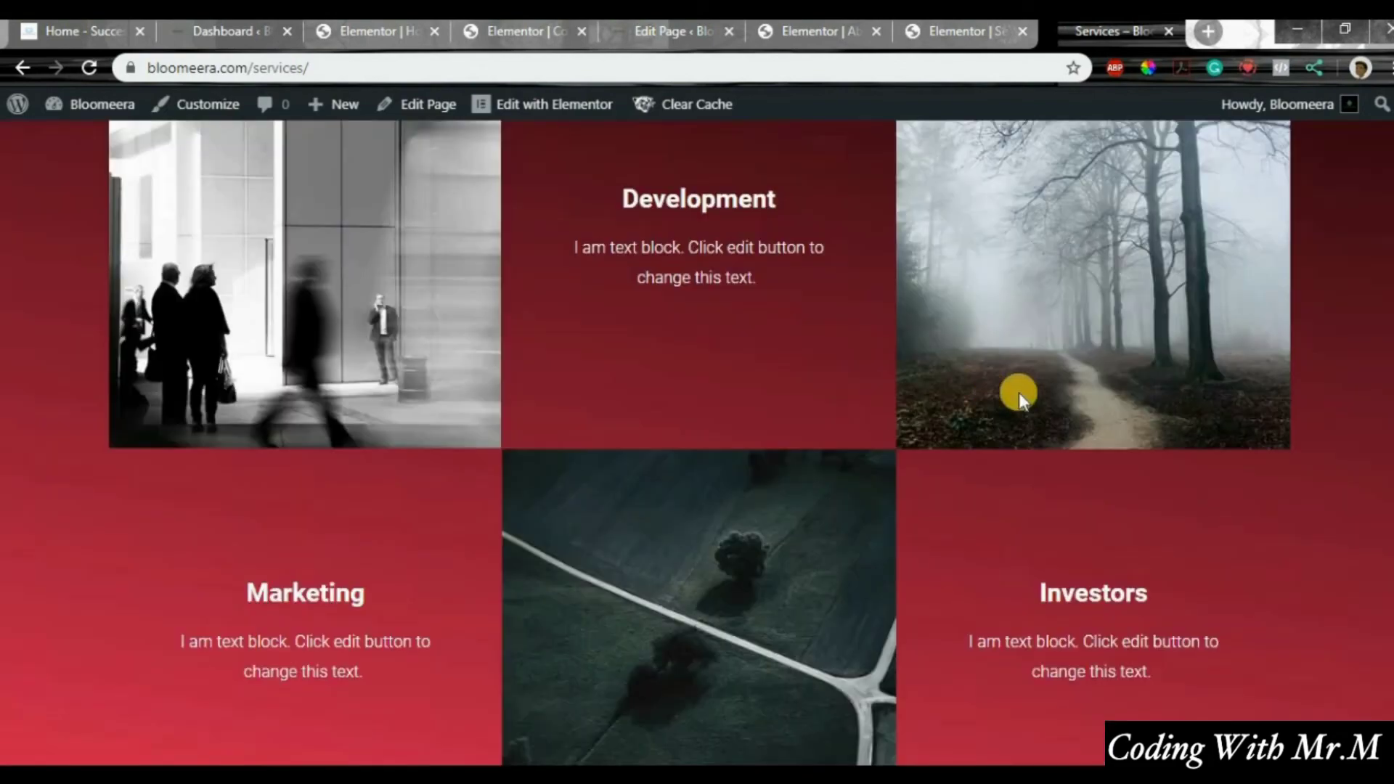
scroll(1134, 389, "up", 7)
scroll(1138, 381, "up", 3)
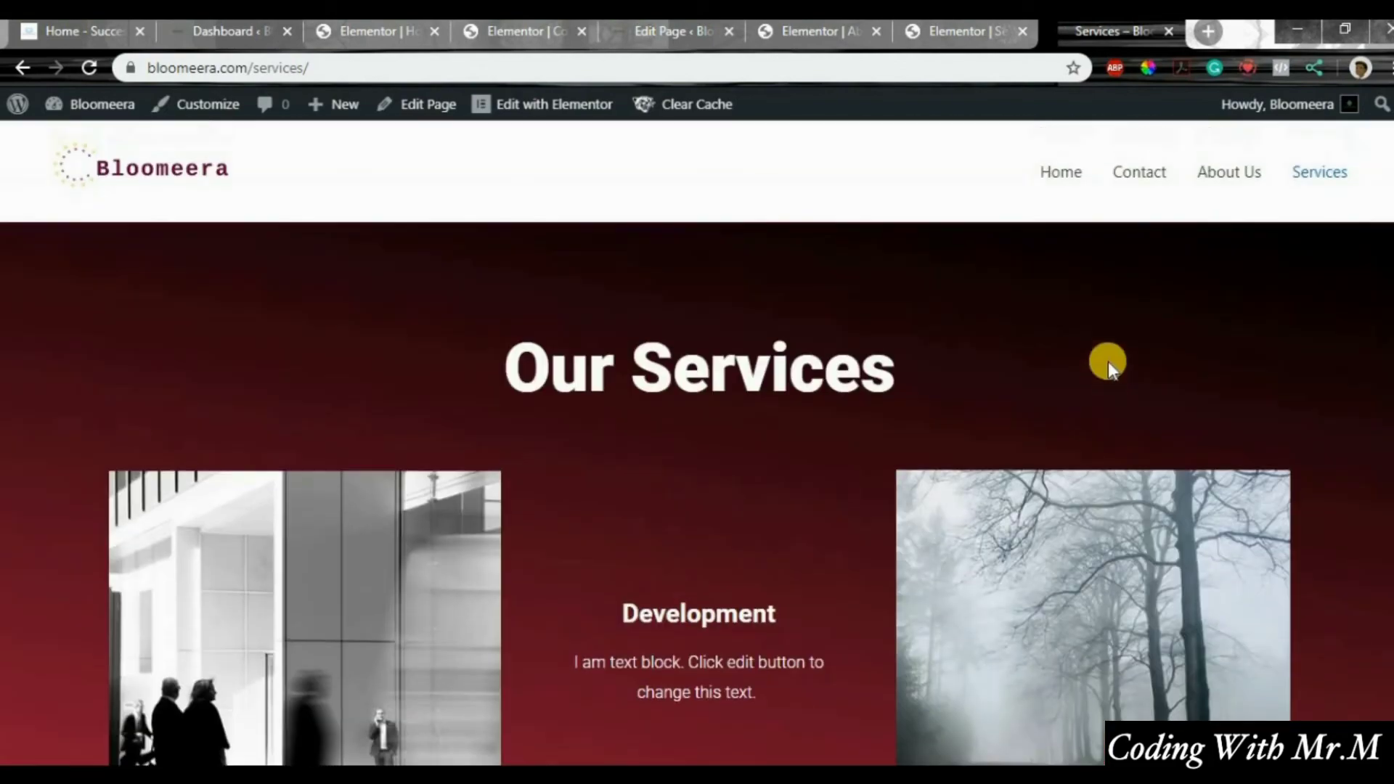
Step: Return to the Home page and take another look at its top sections
left_click(1061, 174)
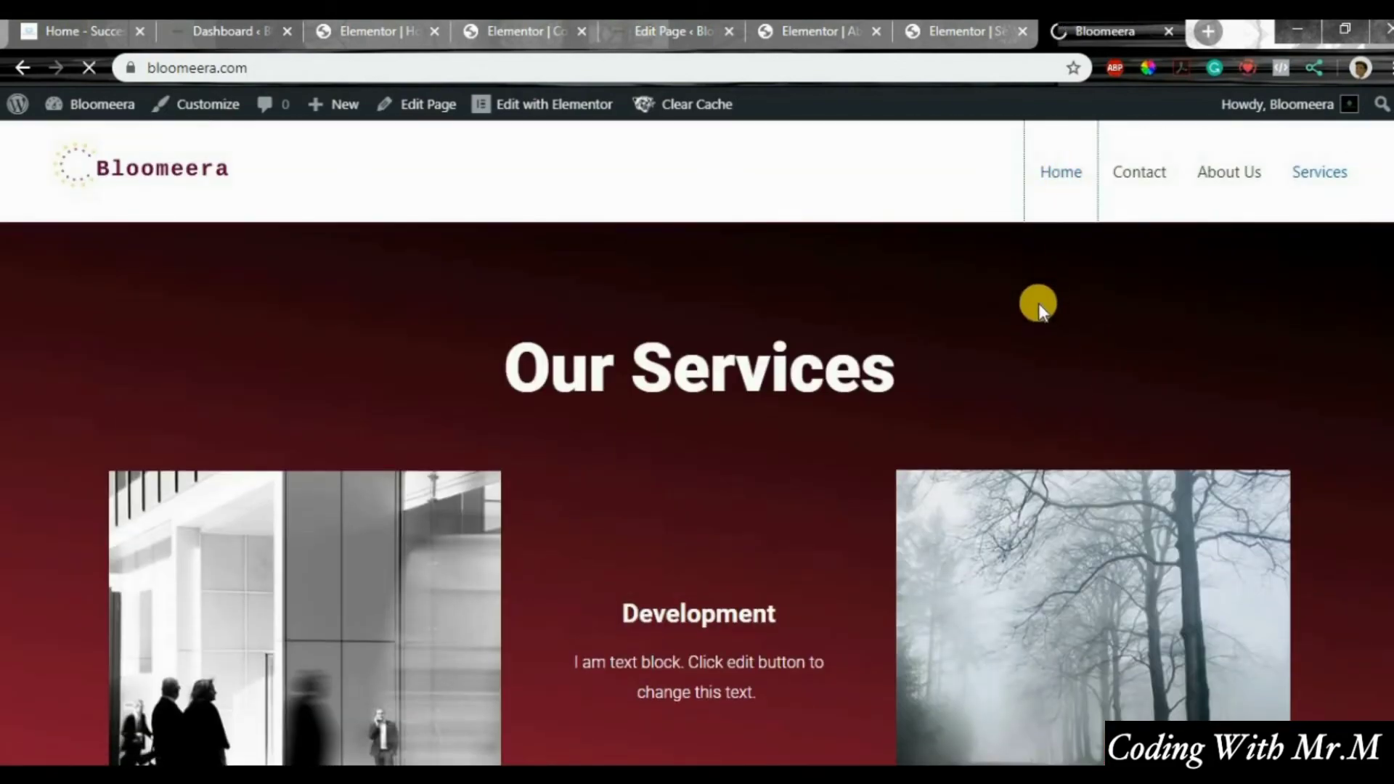
scroll(871, 392, "down", 5)
scroll(916, 379, "up", 5)
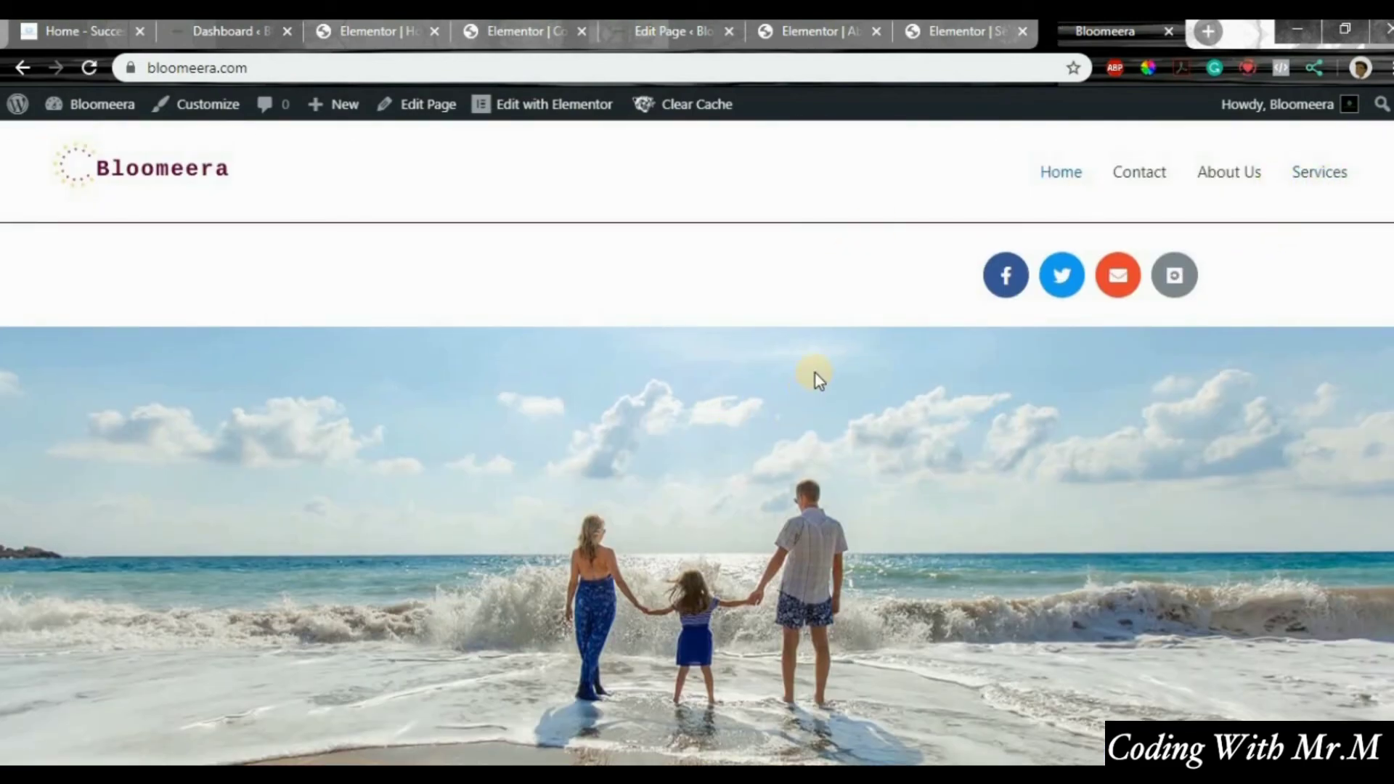
Step: Return to the Services page and examine it down to the copyright footer
left_click(1322, 178)
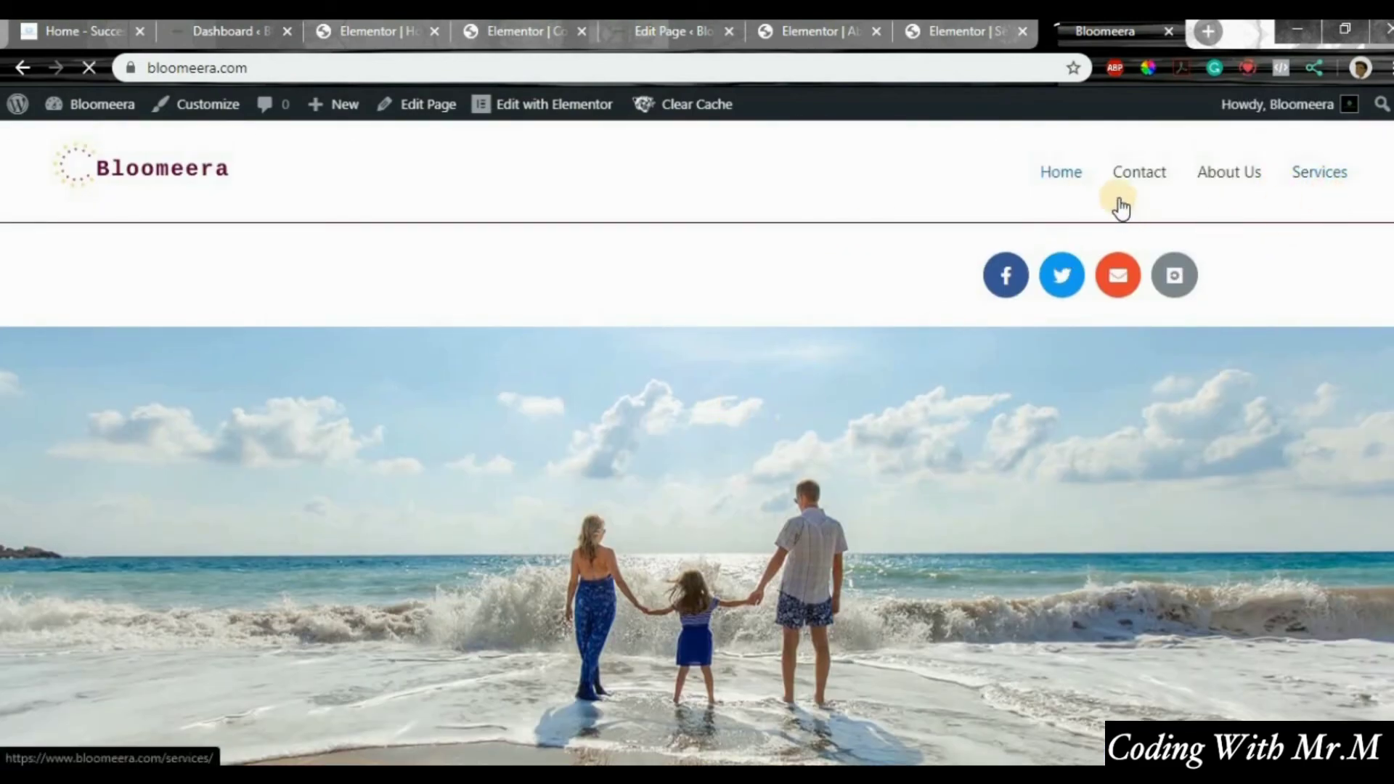
scroll(1160, 345, "down", 3)
scroll(1146, 365, "down", 10)
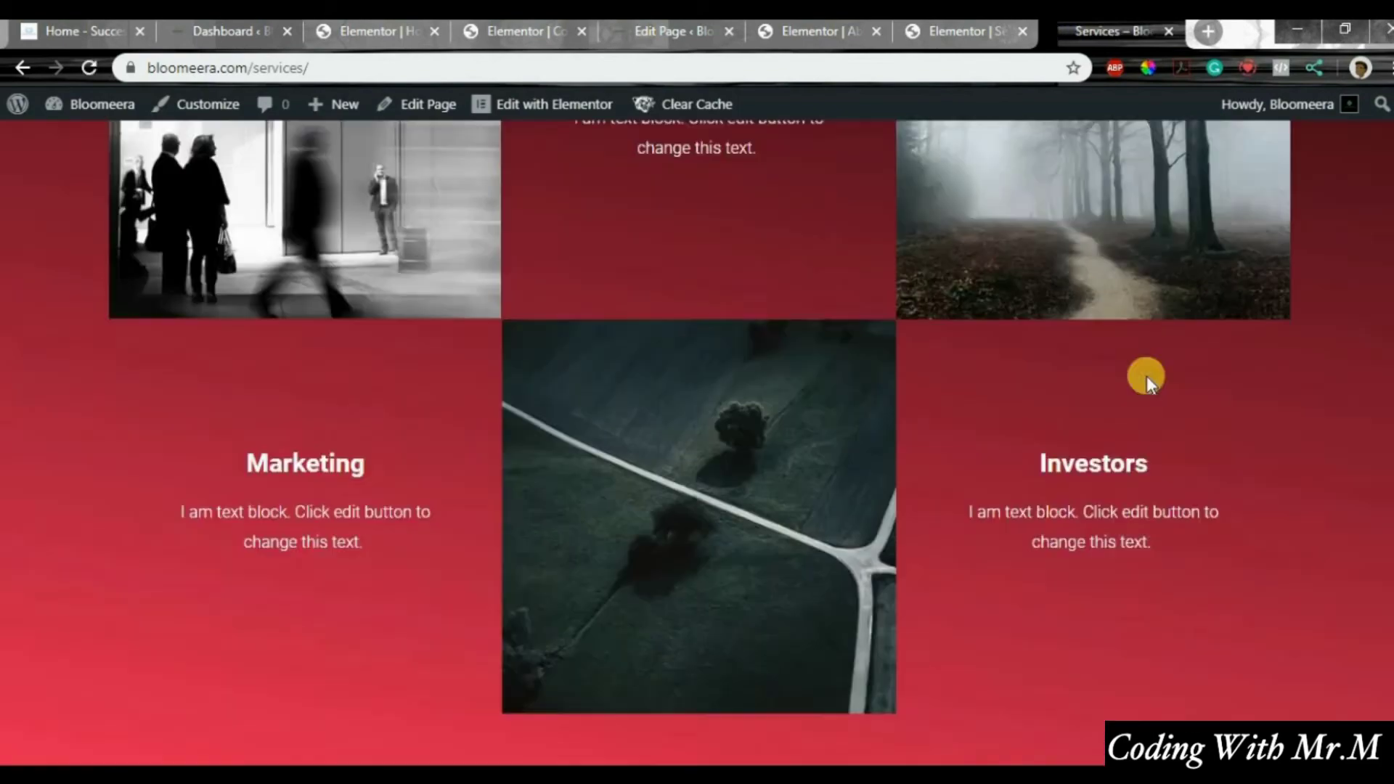
scroll(836, 305, "up", 10)
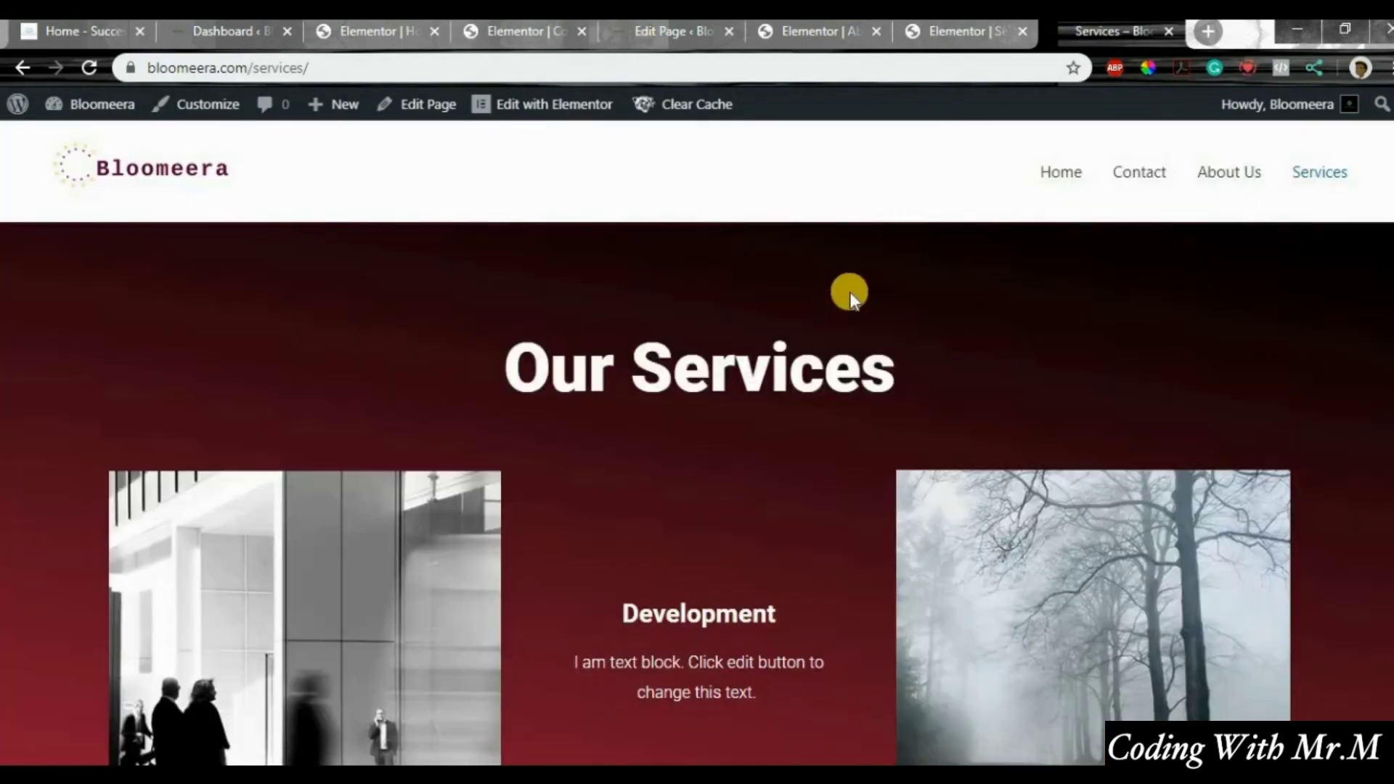
scroll(873, 276, "down", 10)
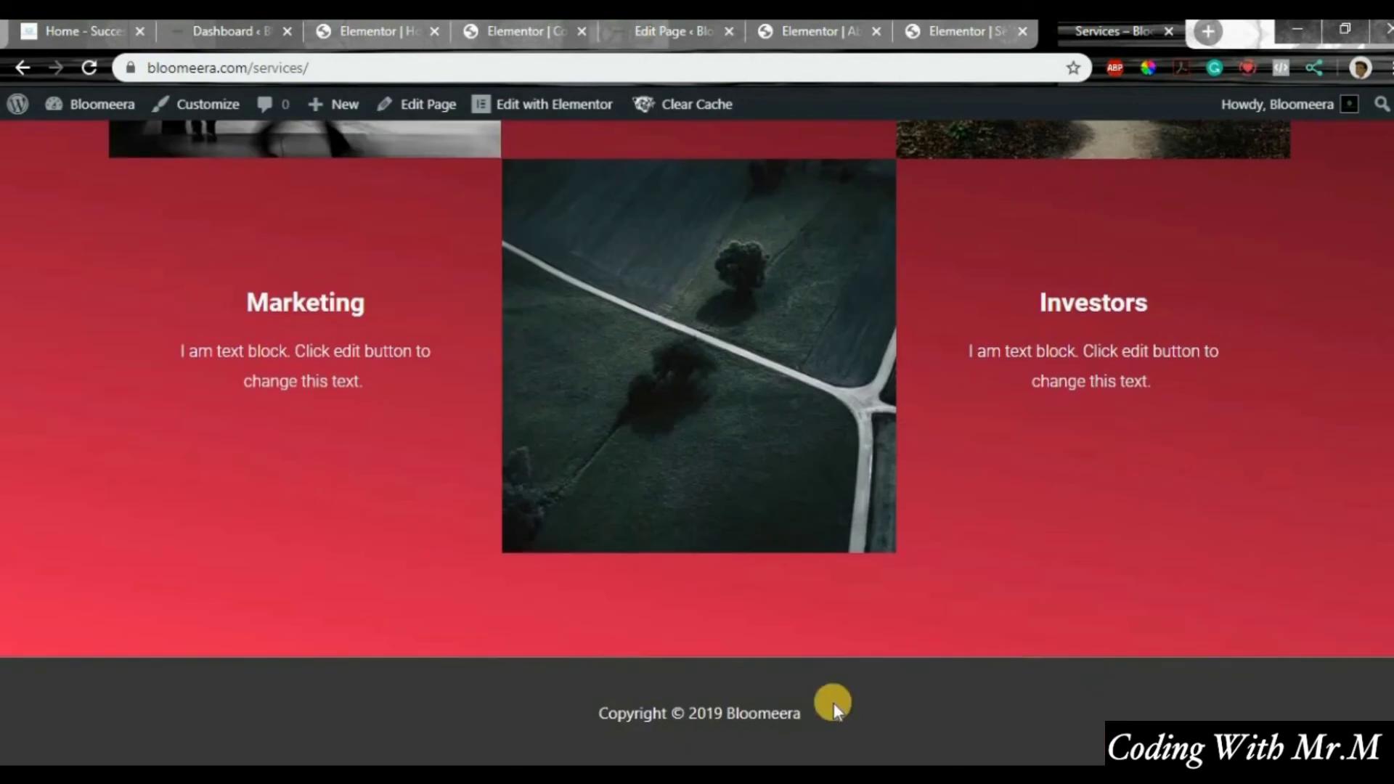
Step: Customize the theme's footer and set its Footer Widgets layout to the four-column option
left_click(207, 101)
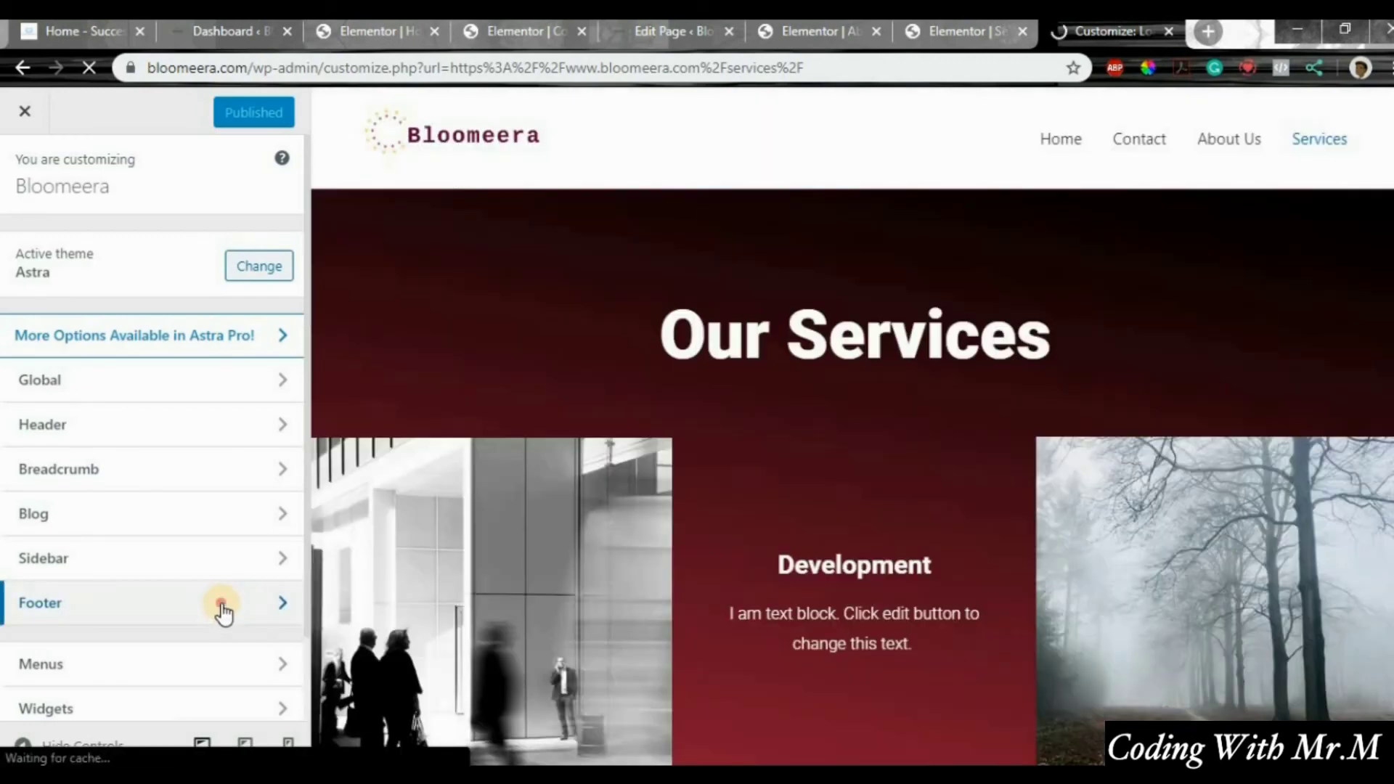
left_click(221, 605)
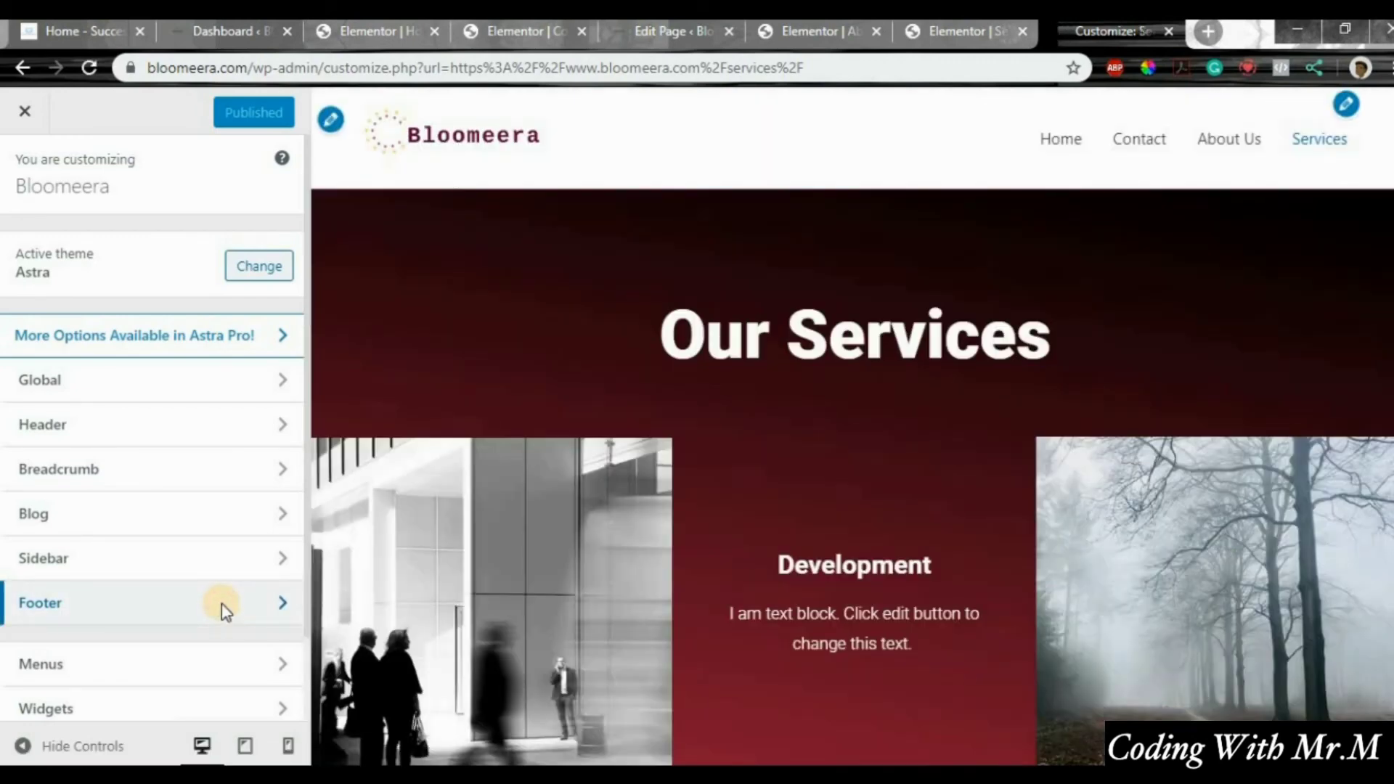
left_click(215, 249)
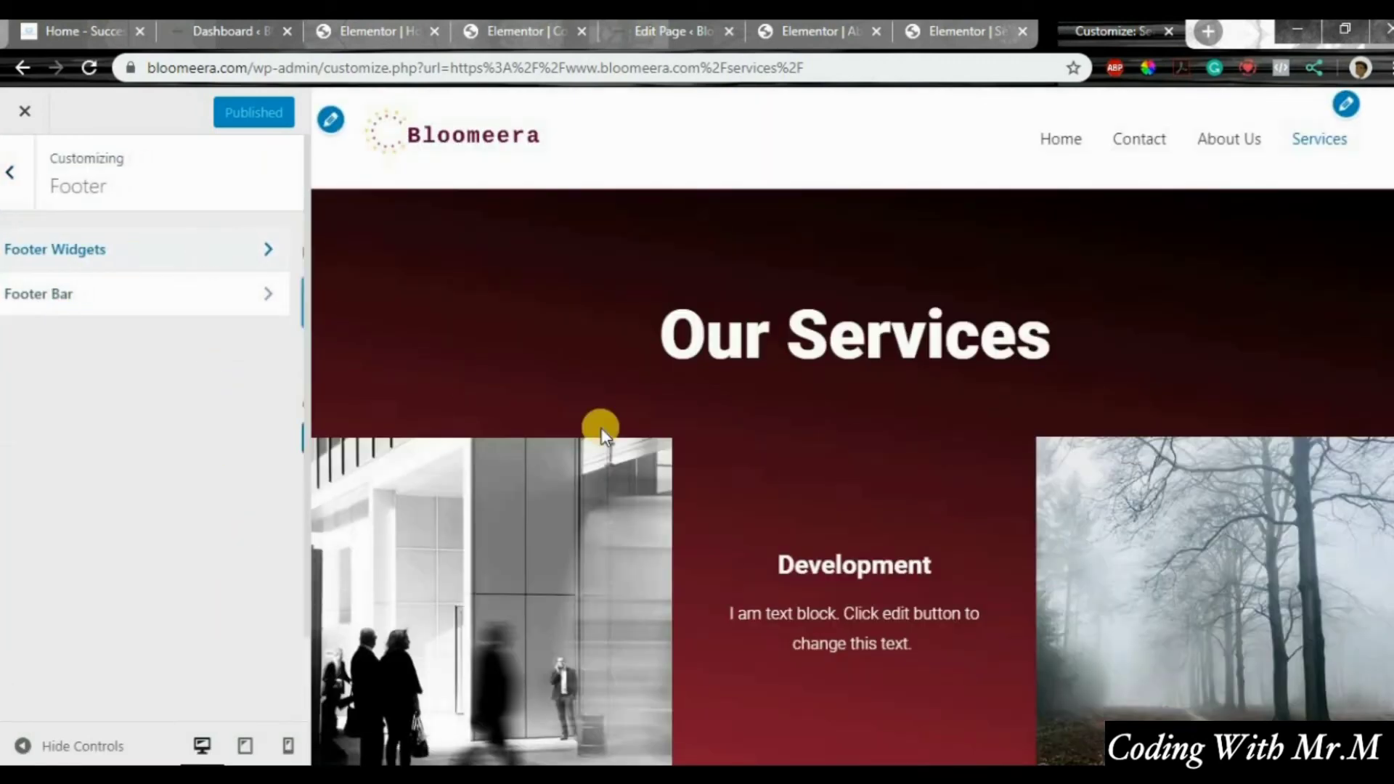
scroll(793, 485, "down", 6)
left_click(156, 321)
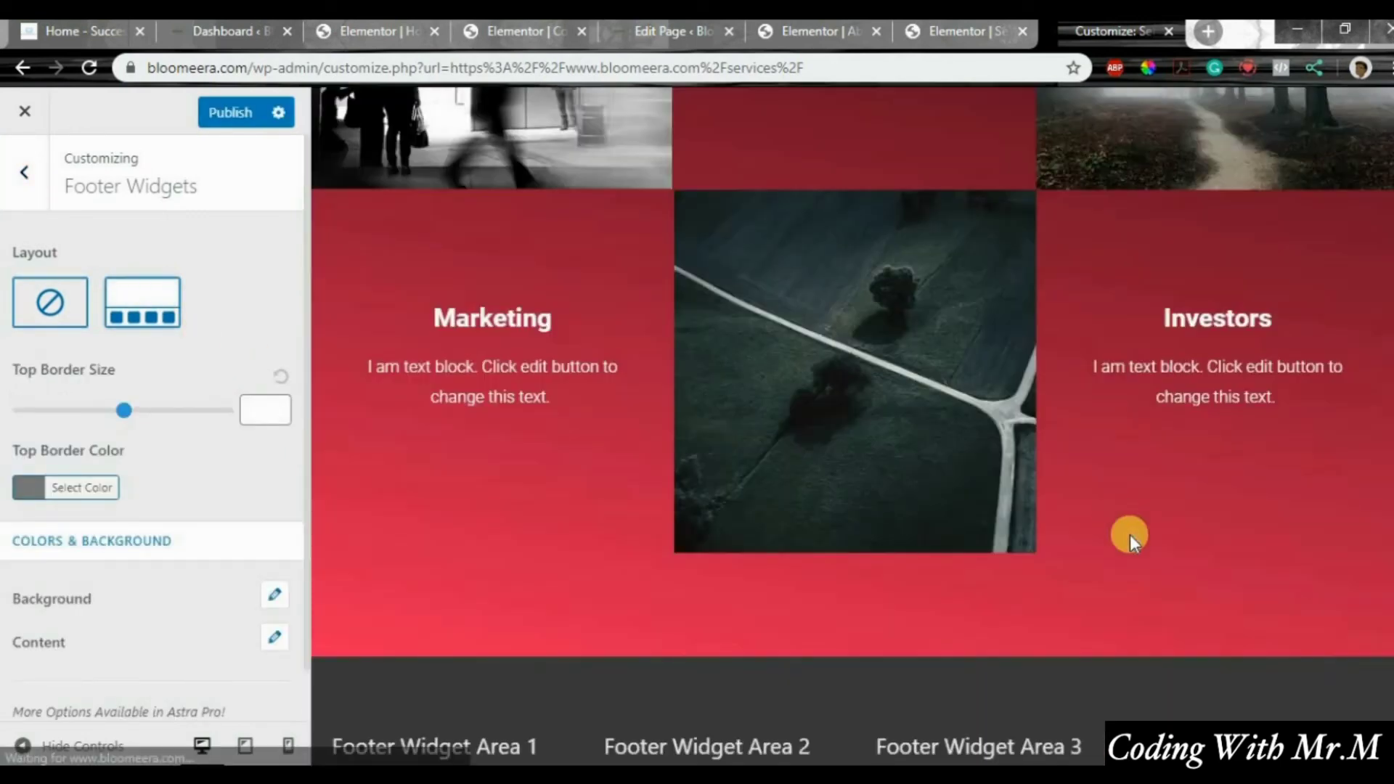
scroll(1016, 537, "down", 3)
Step: Add a Calendar widget without a title to Footer Widget Area 1
left_click(25, 175)
left_click(25, 172)
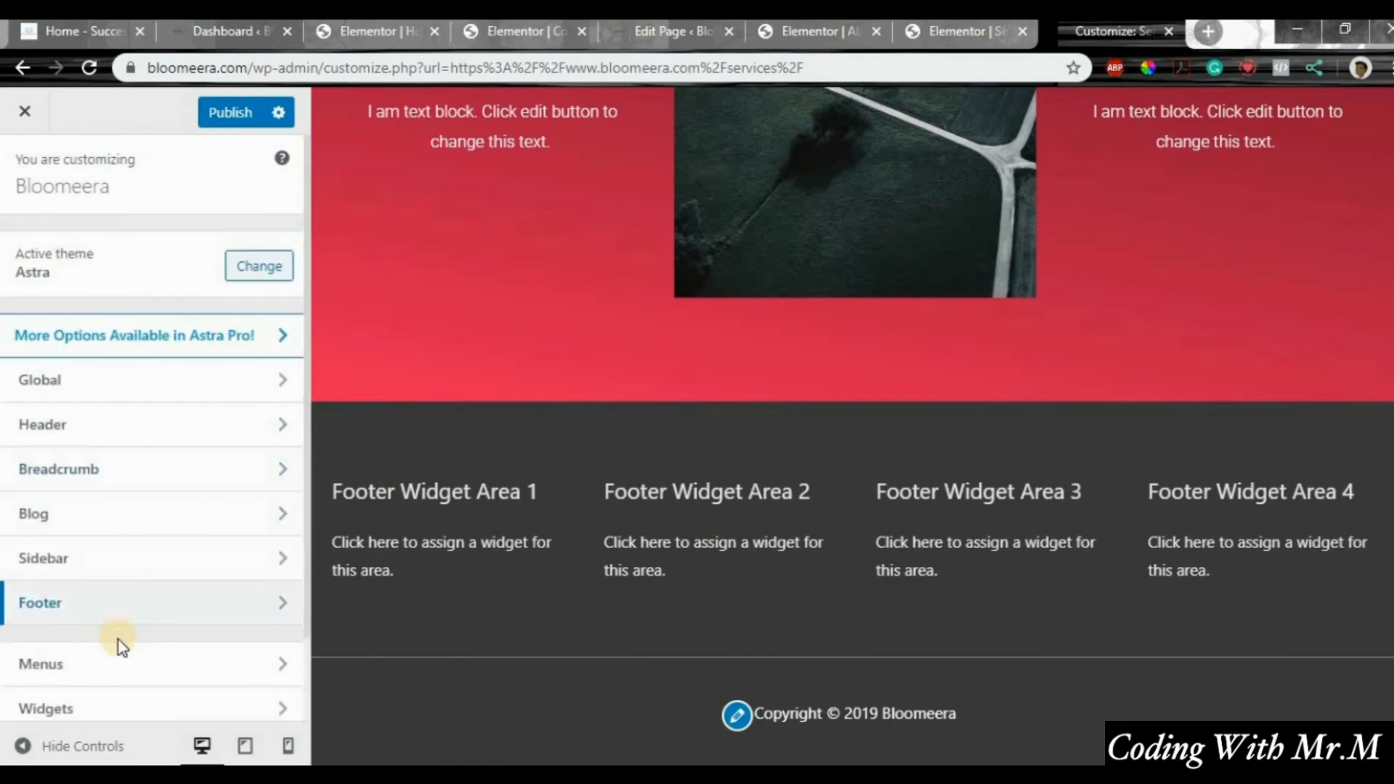
scroll(119, 639, "down", 2)
left_click(137, 608)
left_click(185, 393)
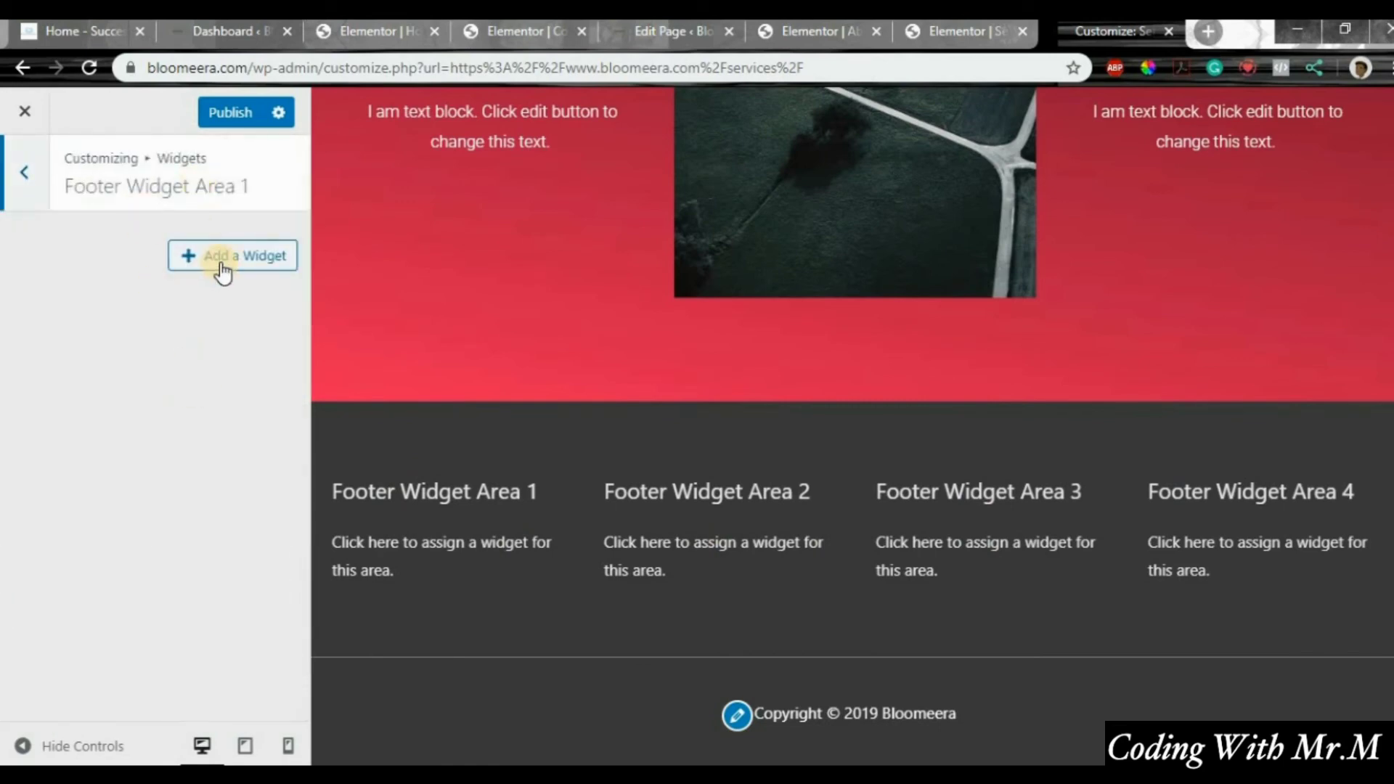
left_click(223, 272)
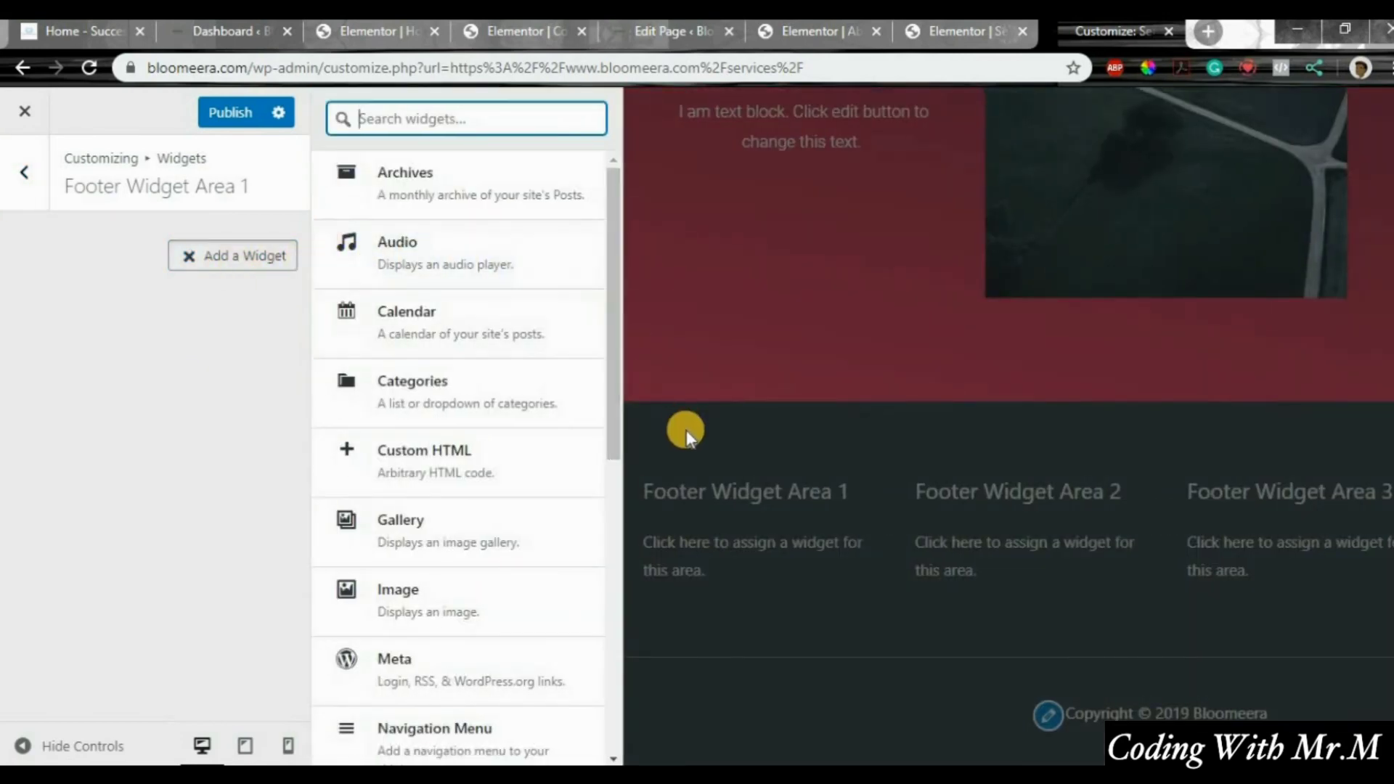
left_click(486, 330)
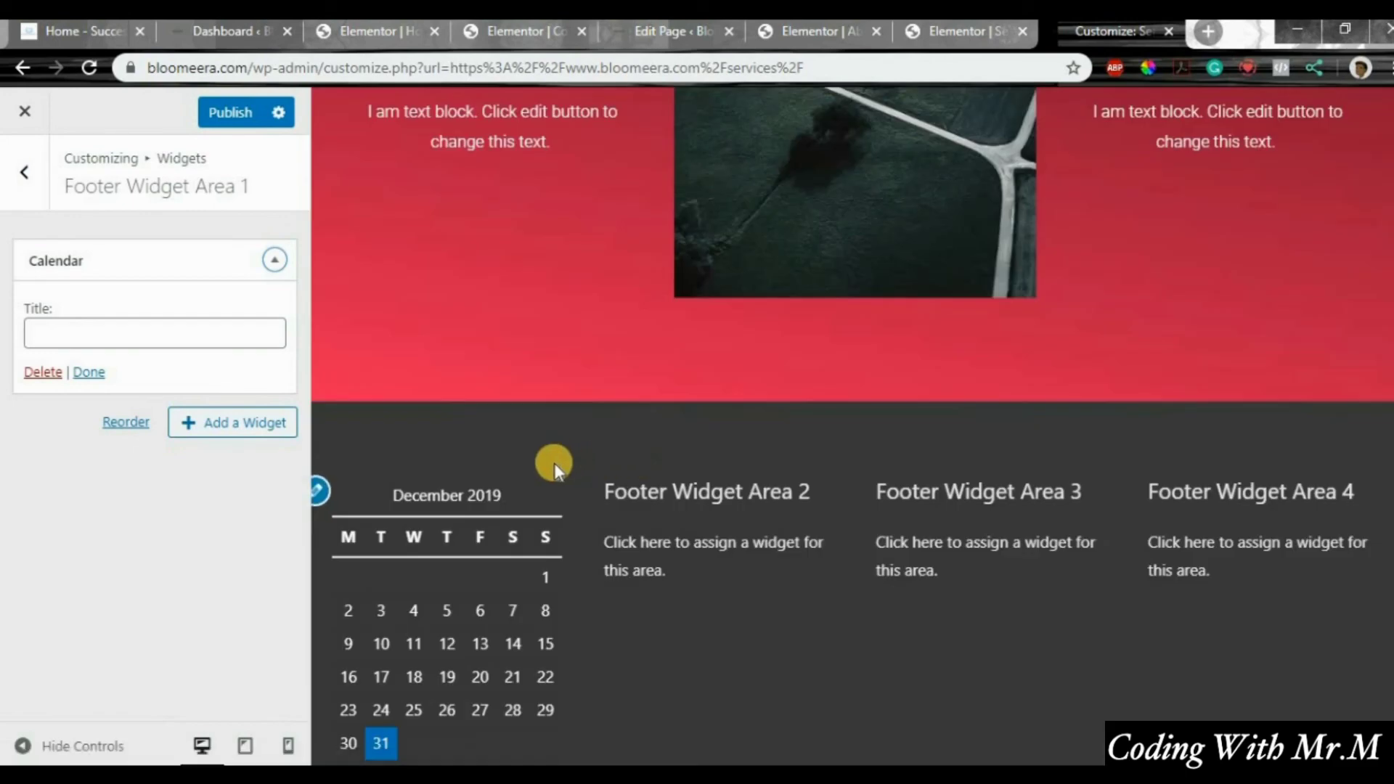
left_click(211, 332)
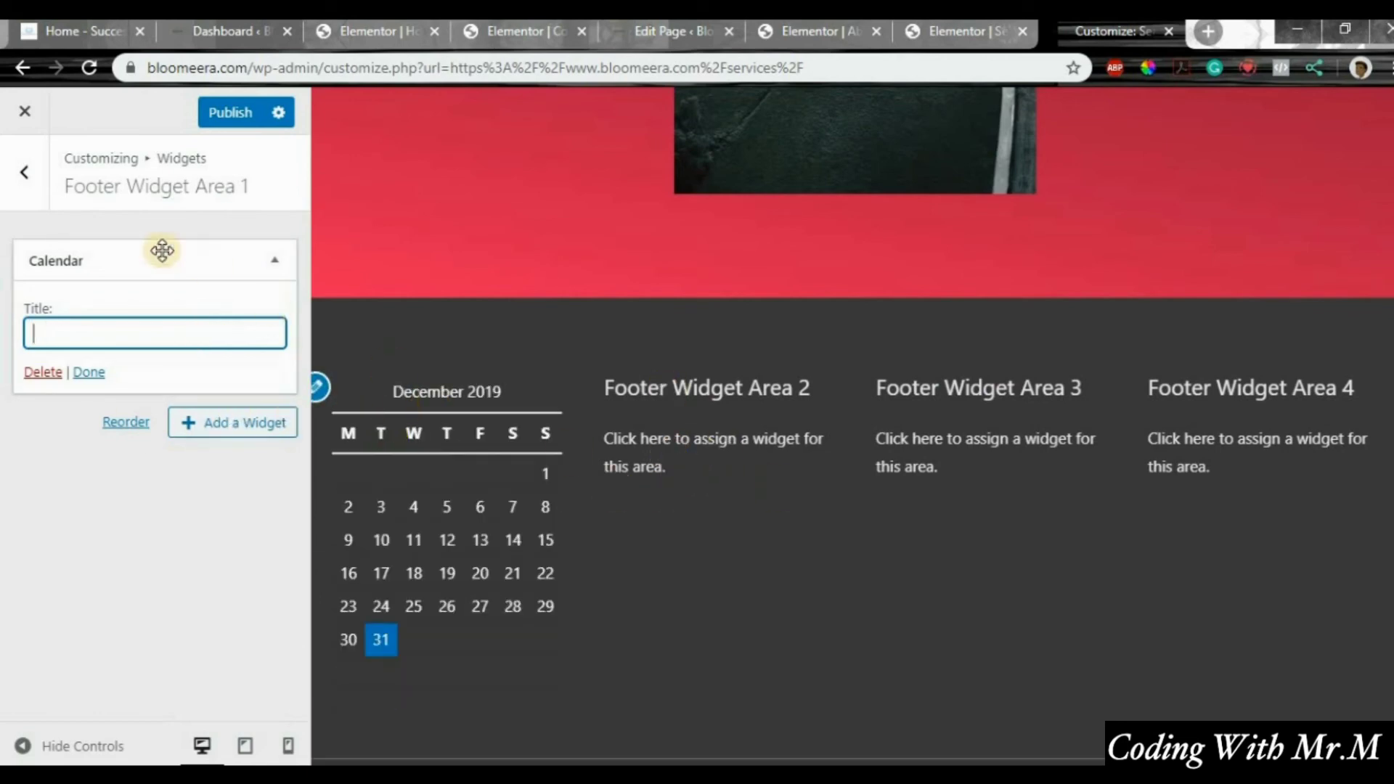
Step: Add an Image widget to Footer Widget Area 2 with the dark bicycle picture from the media library
left_click(29, 172)
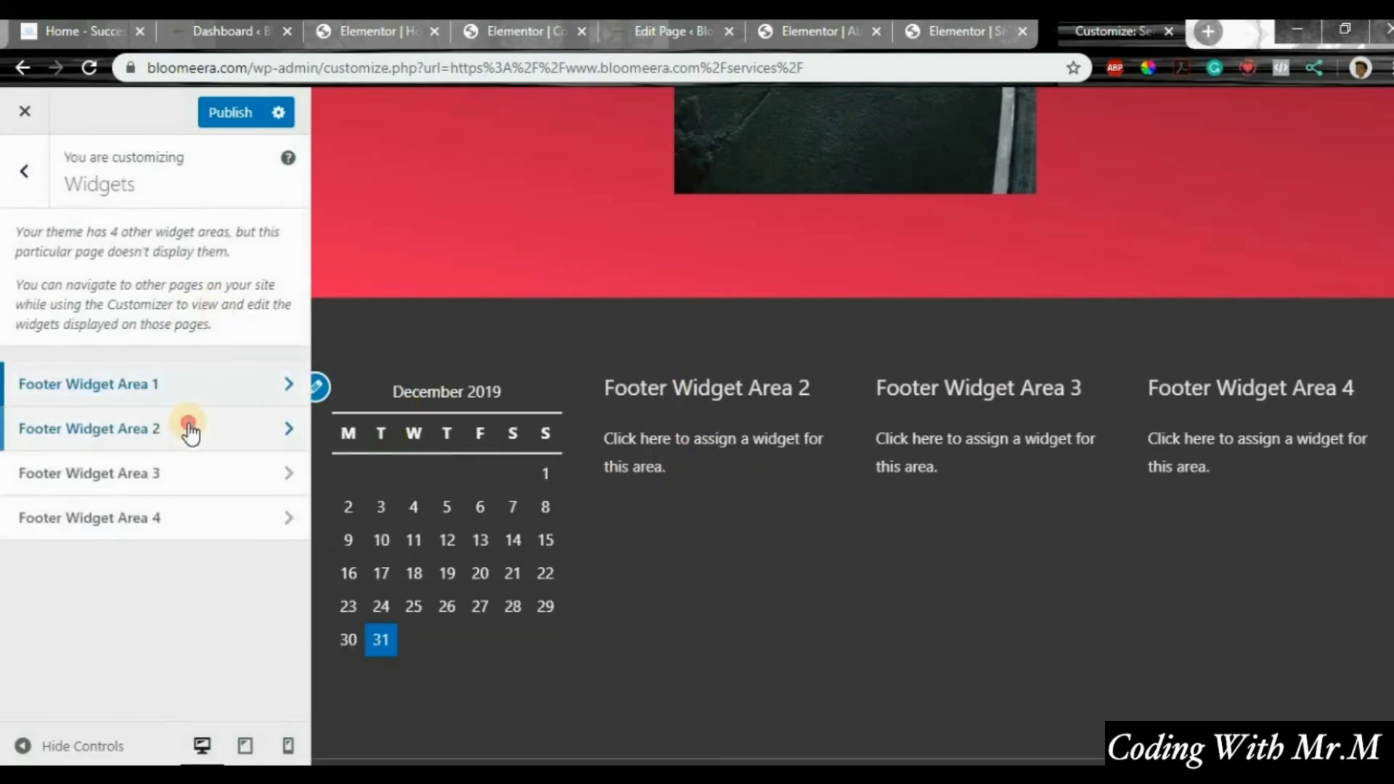
left_click(186, 429)
left_click(281, 261)
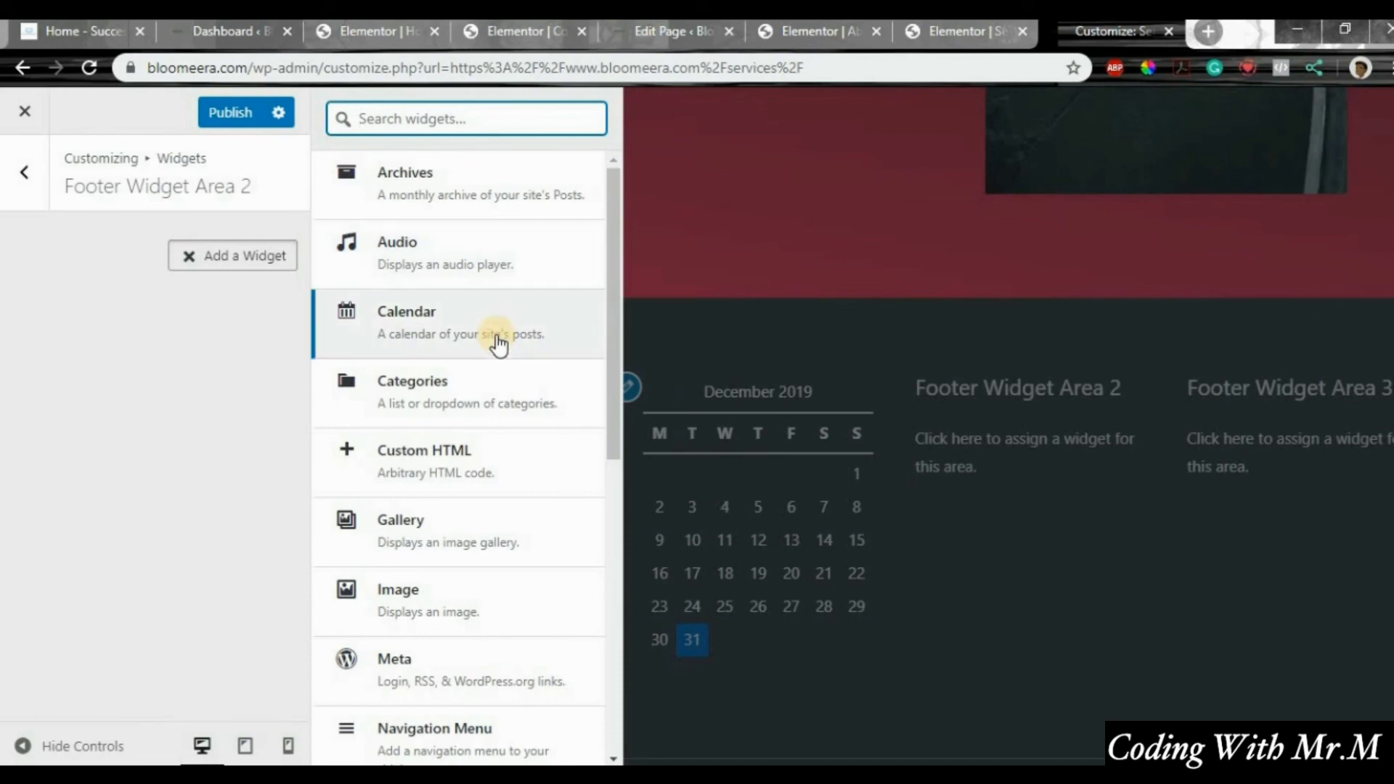
scroll(460, 421, "down", 4)
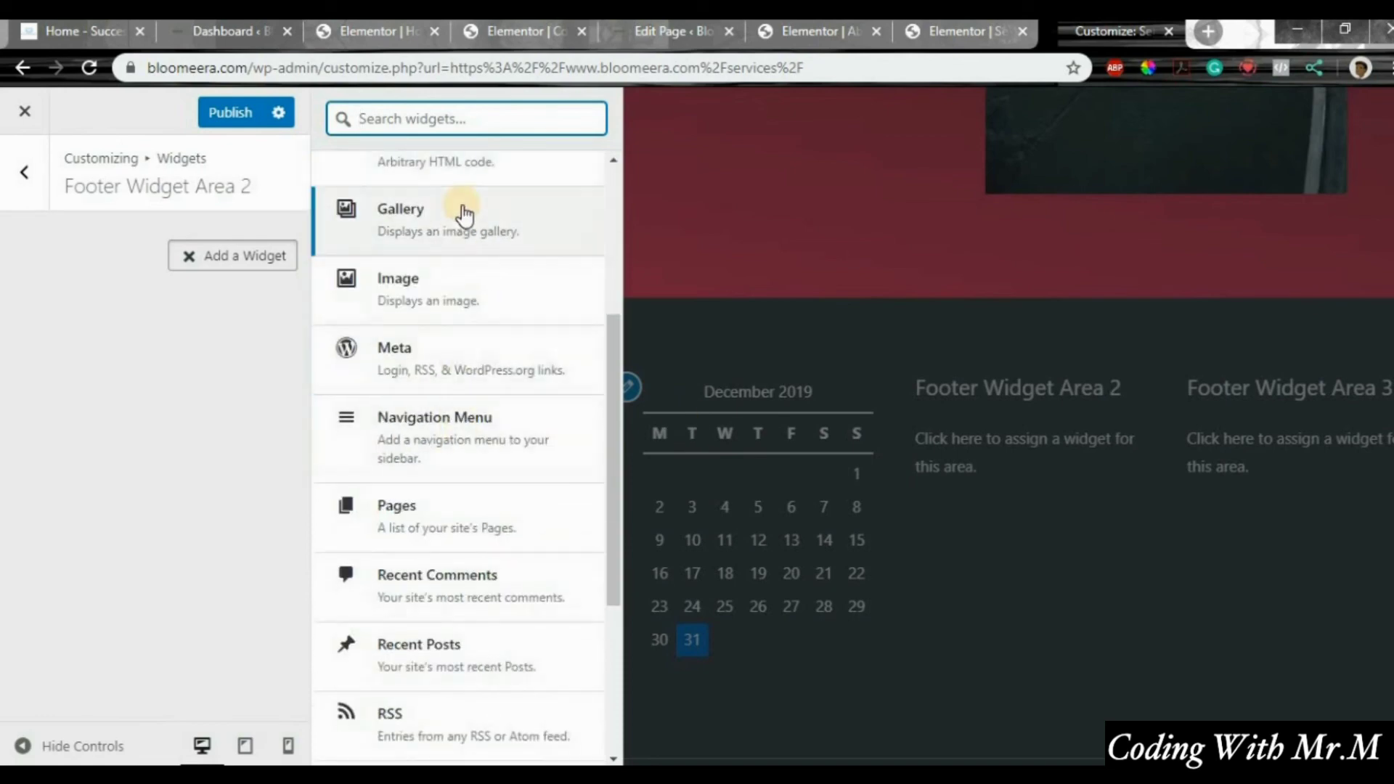
left_click(460, 288)
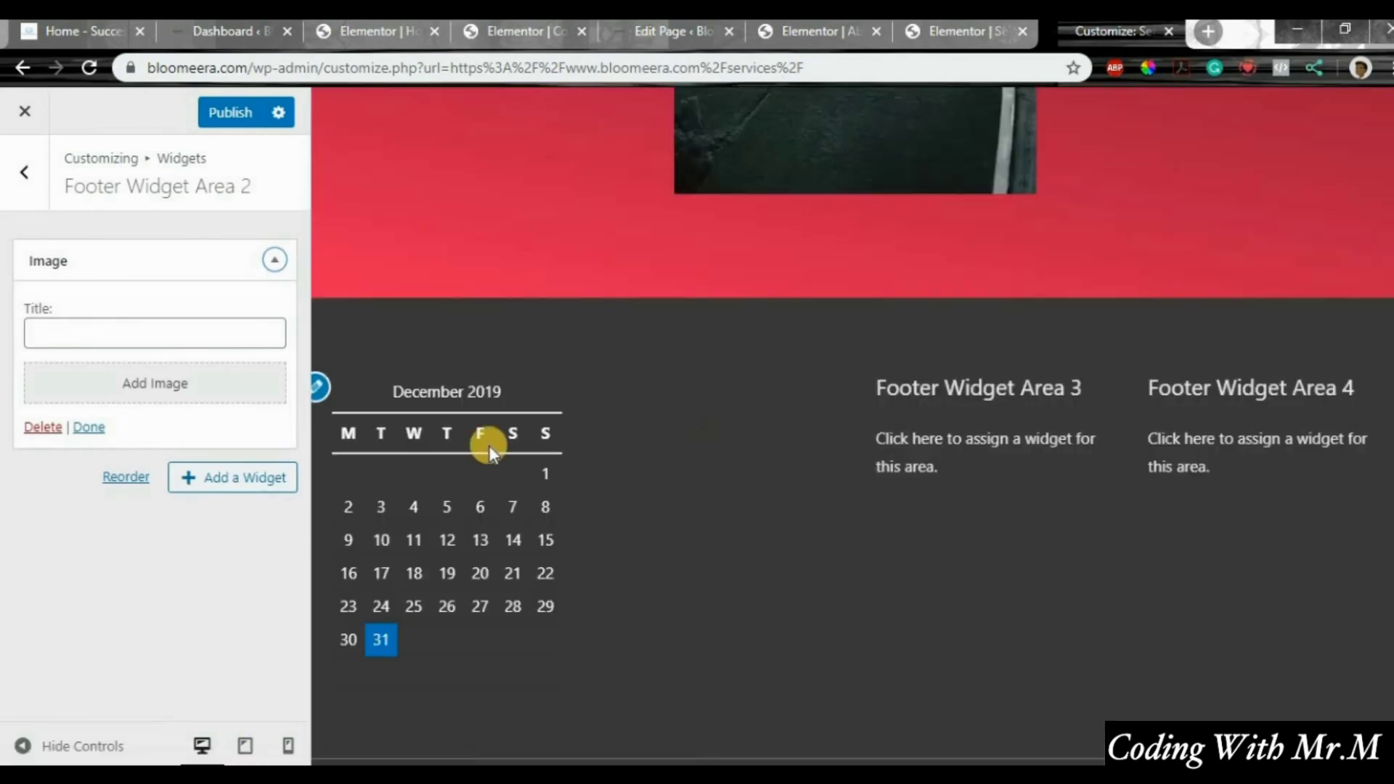
left_click(218, 394)
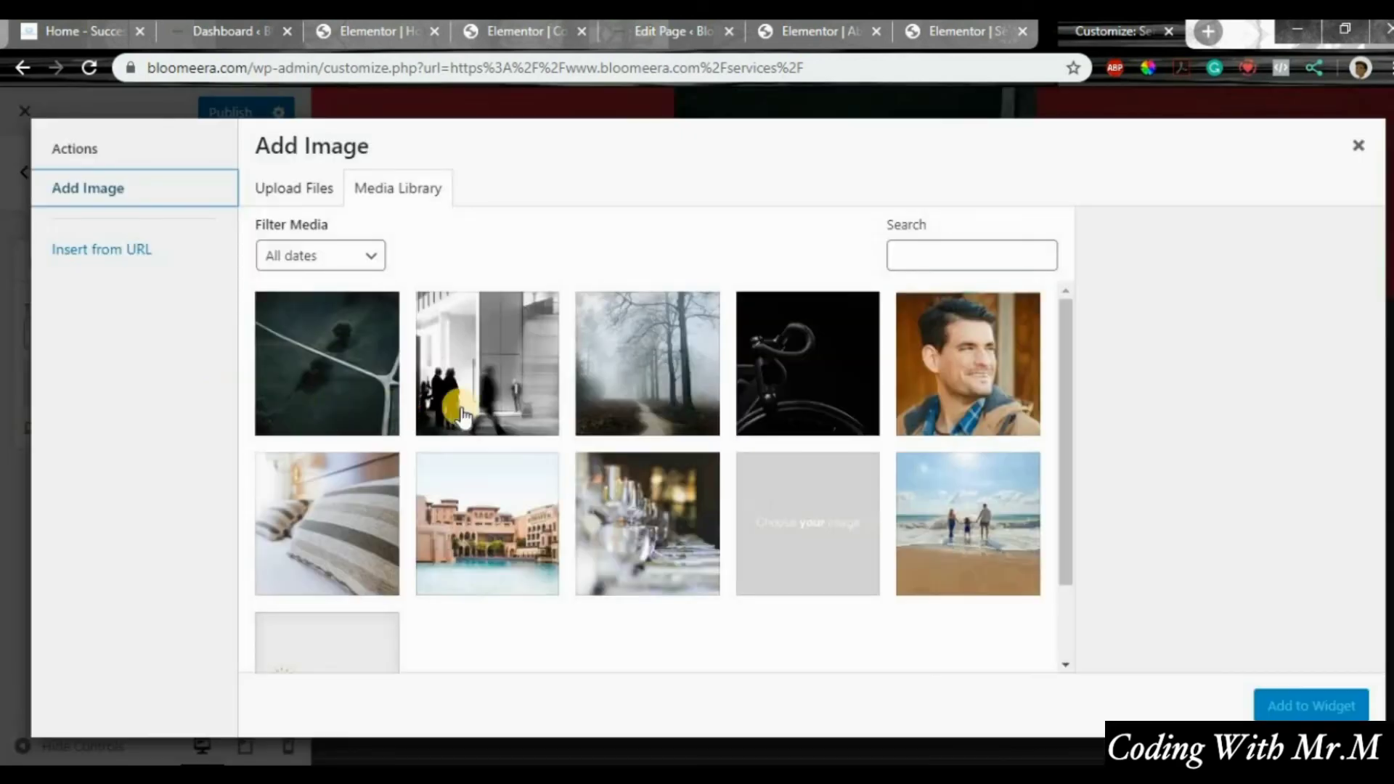
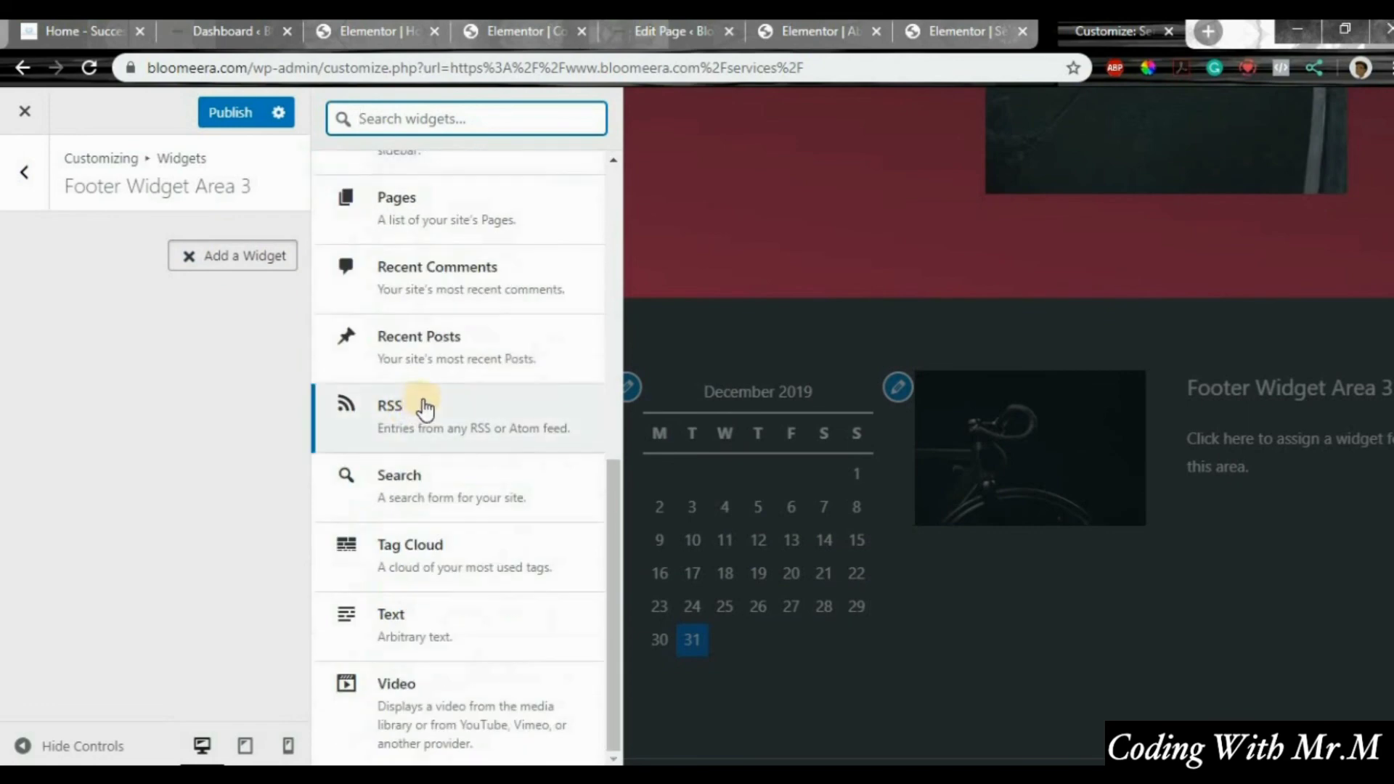
Step: Add a Search widget to Footer Widget Area 3 and open Footer Widget Area 4
left_click(493, 479)
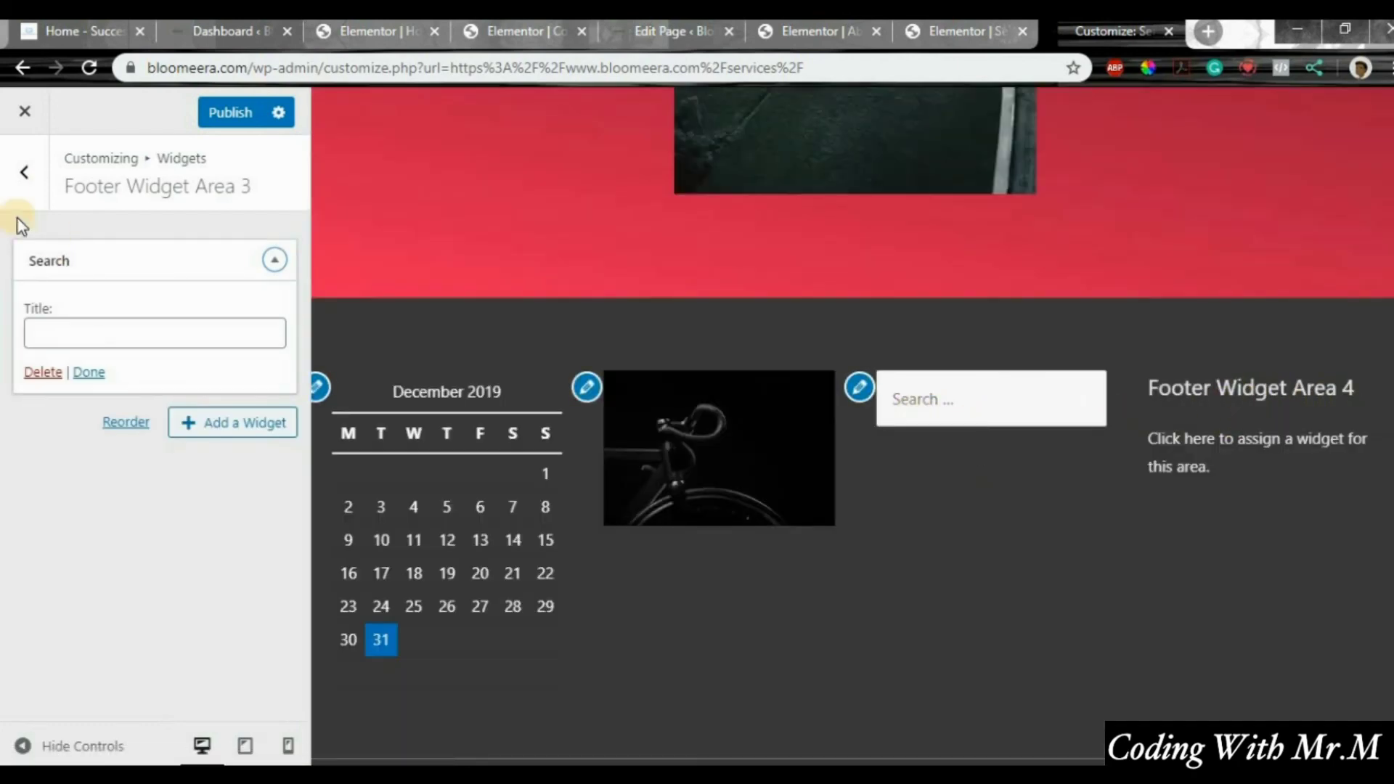
left_click(23, 172)
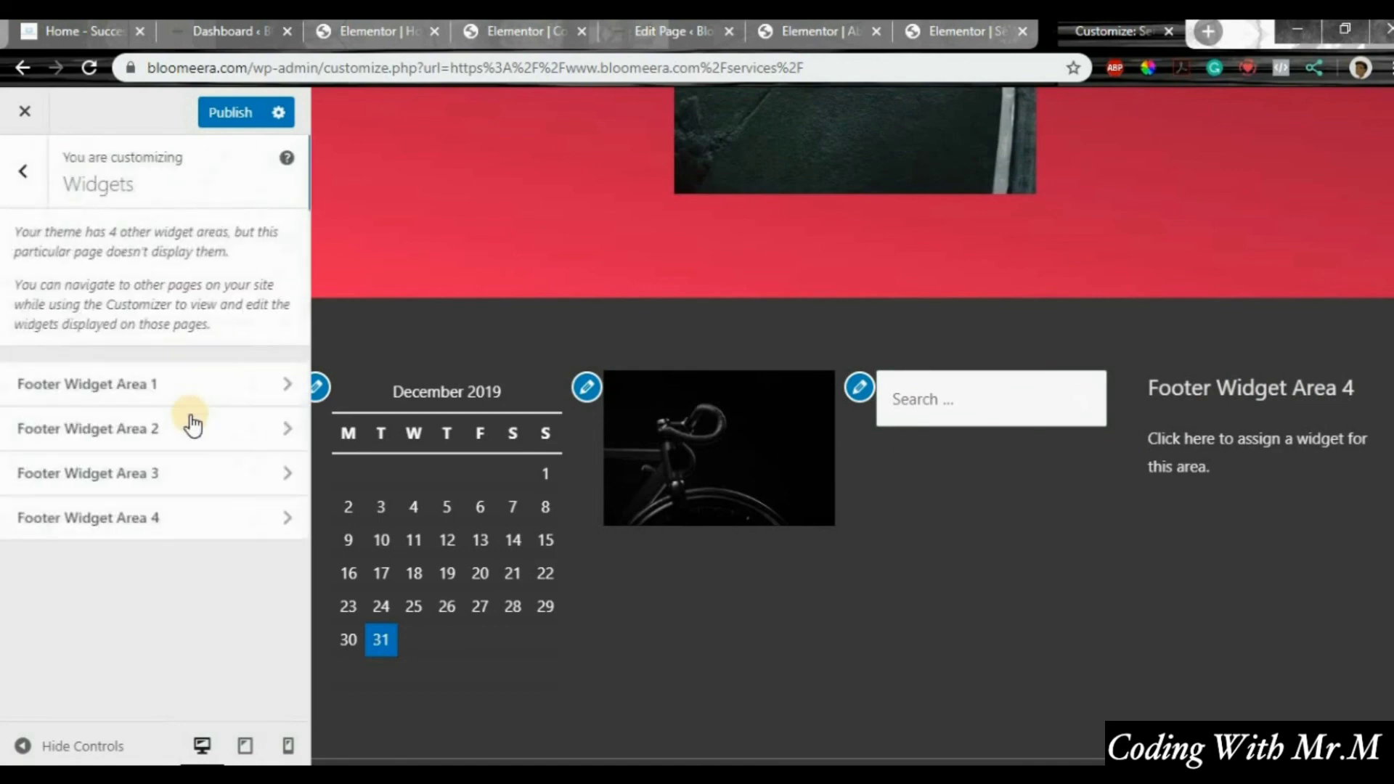
left_click(200, 519)
left_click(268, 256)
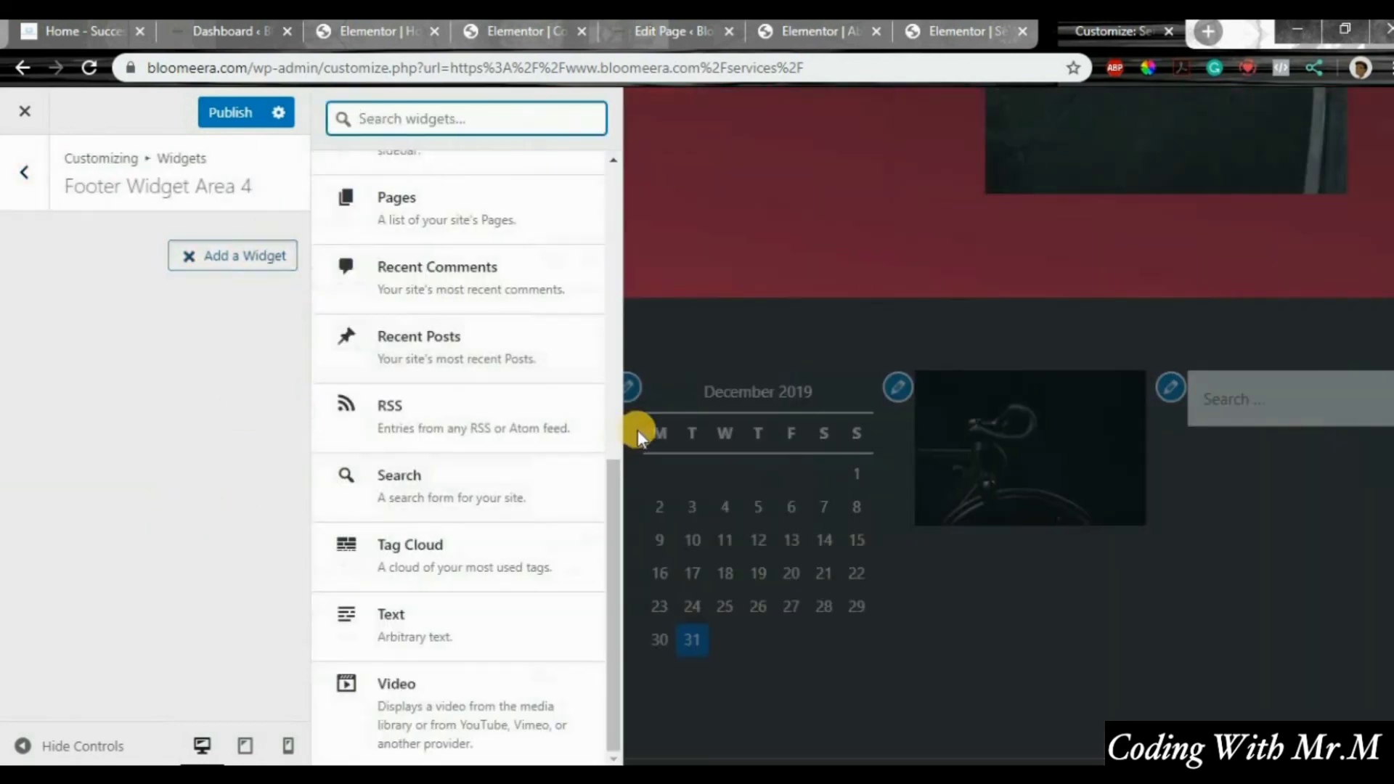
left_click(495, 708)
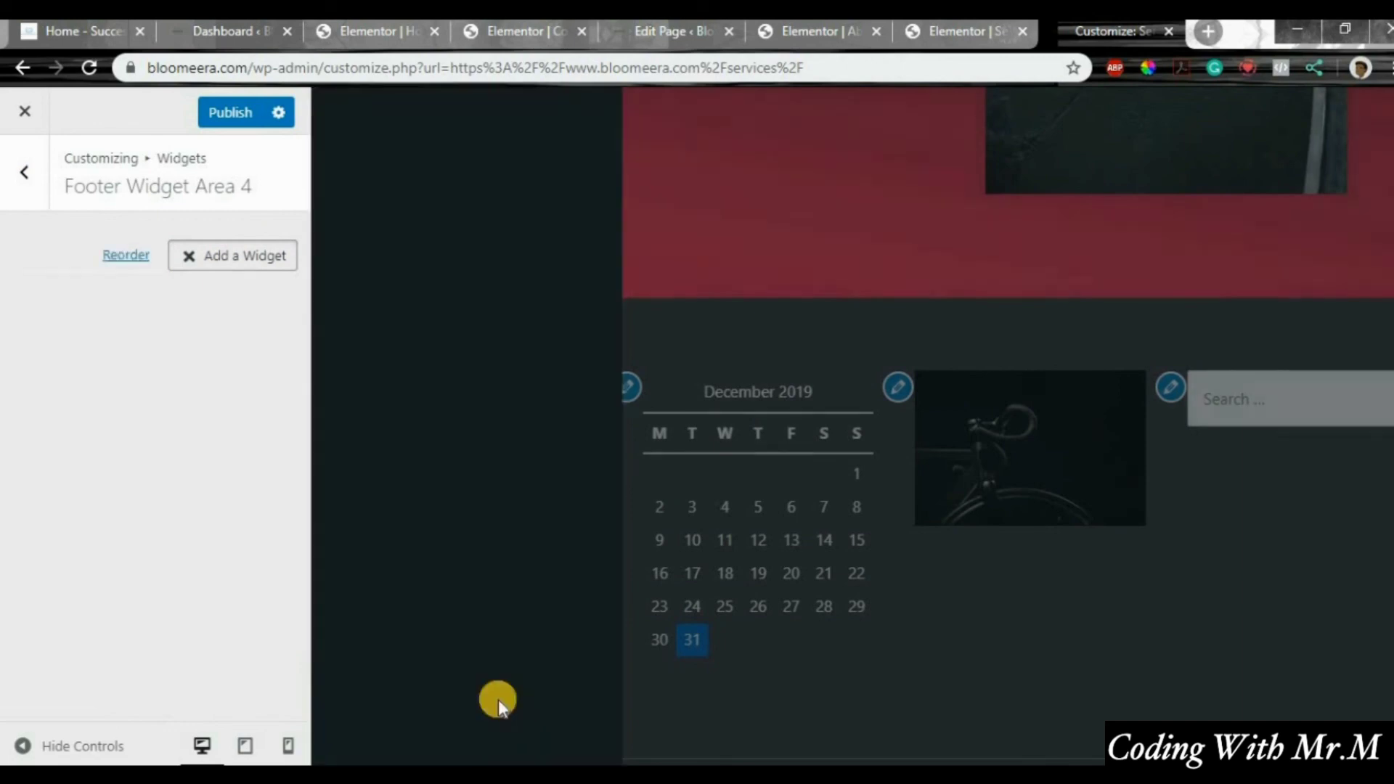
left_click(1182, 462)
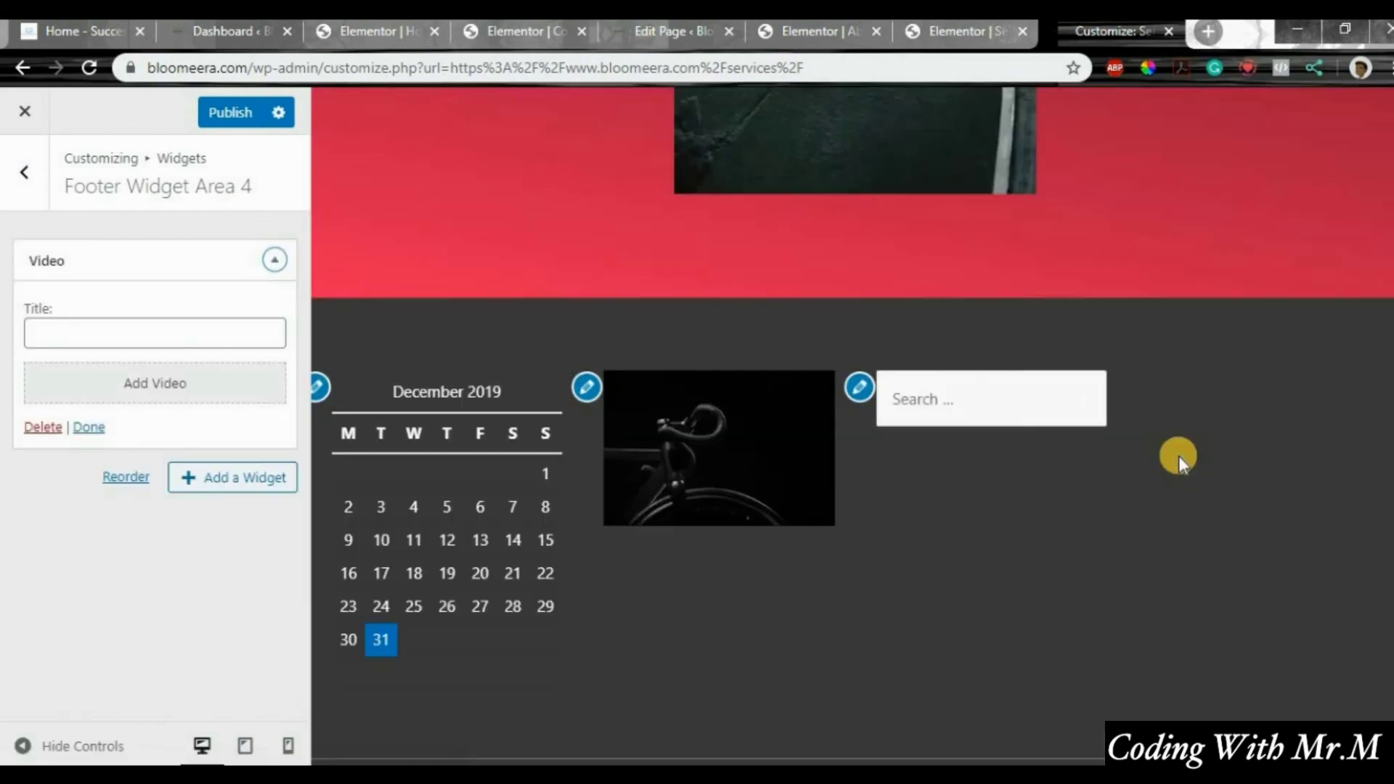
left_click(29, 172)
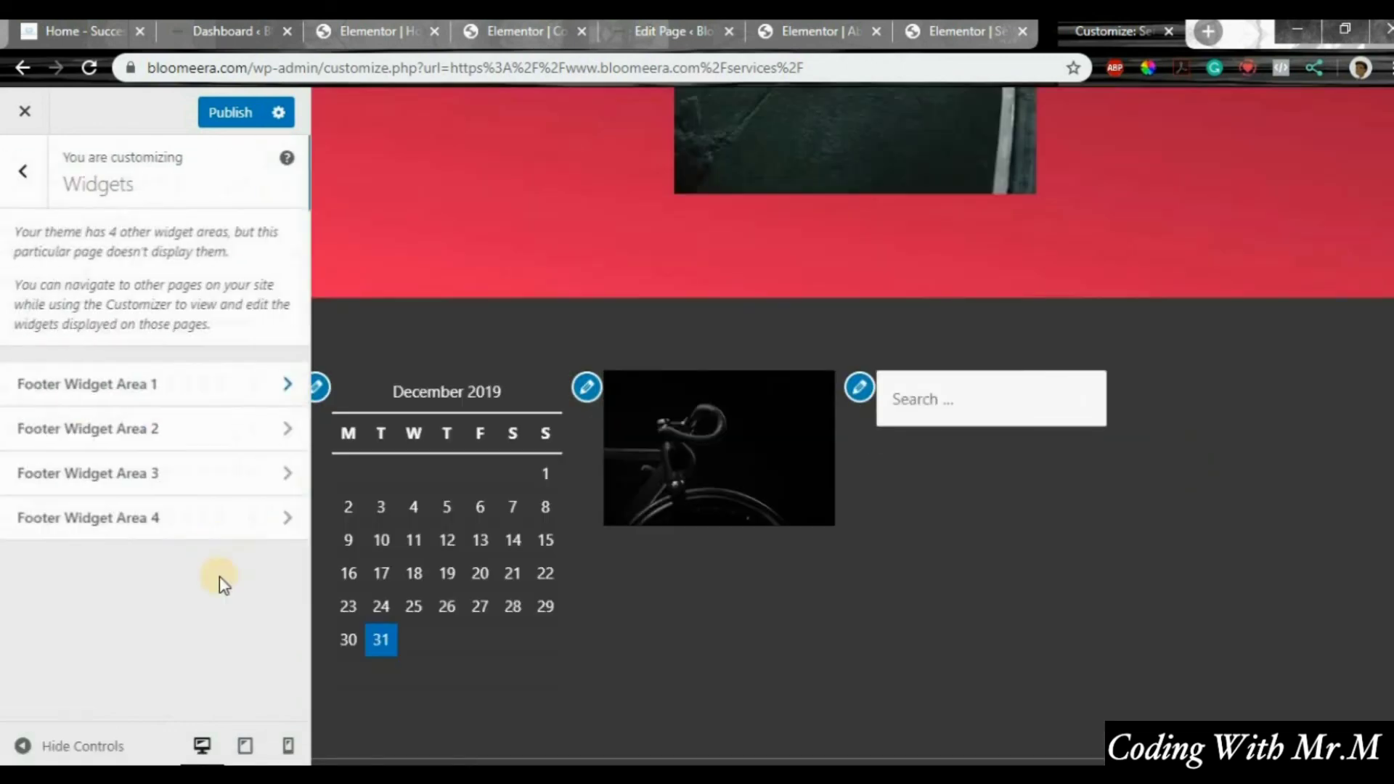
left_click(209, 512)
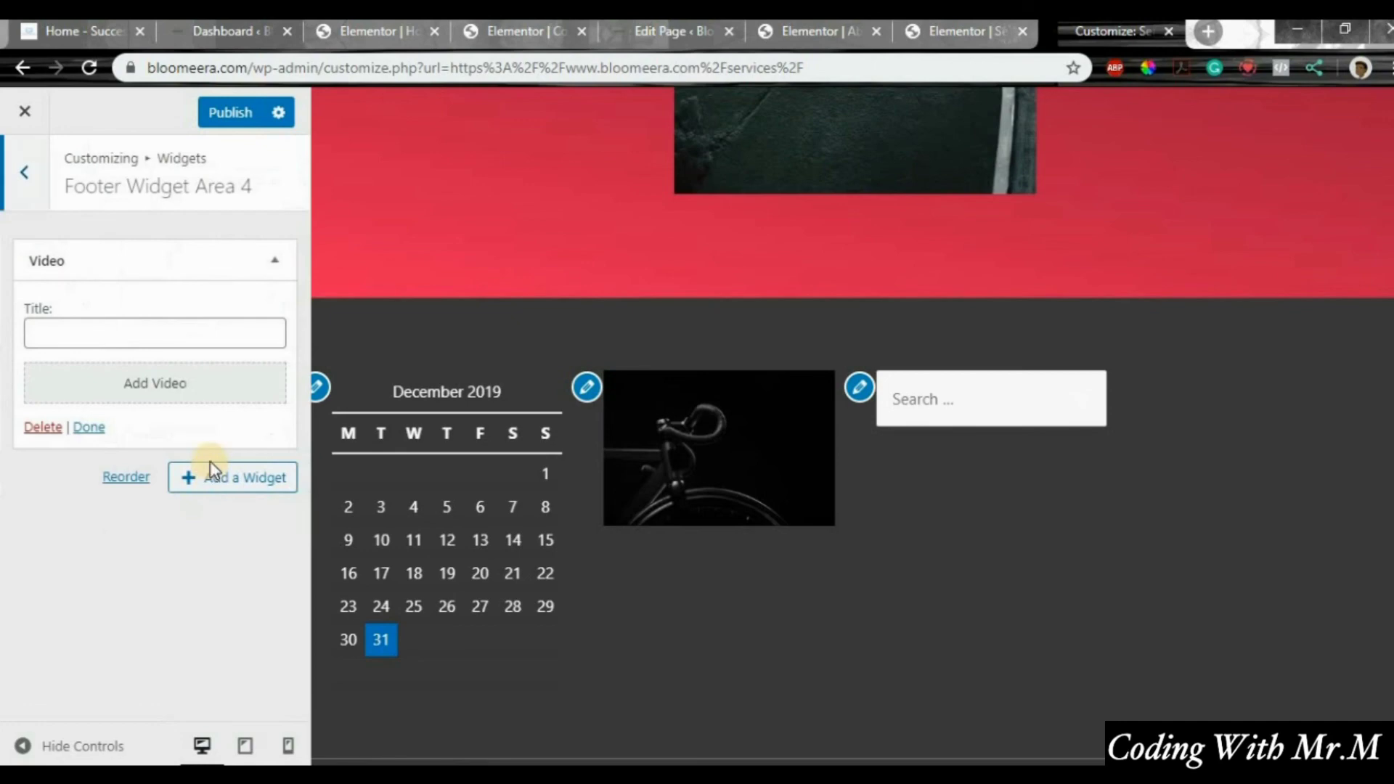
left_click(43, 426)
Step: Add a Text widget to Footer Widget Area 4 with the content "hi my peeps"
left_click(214, 260)
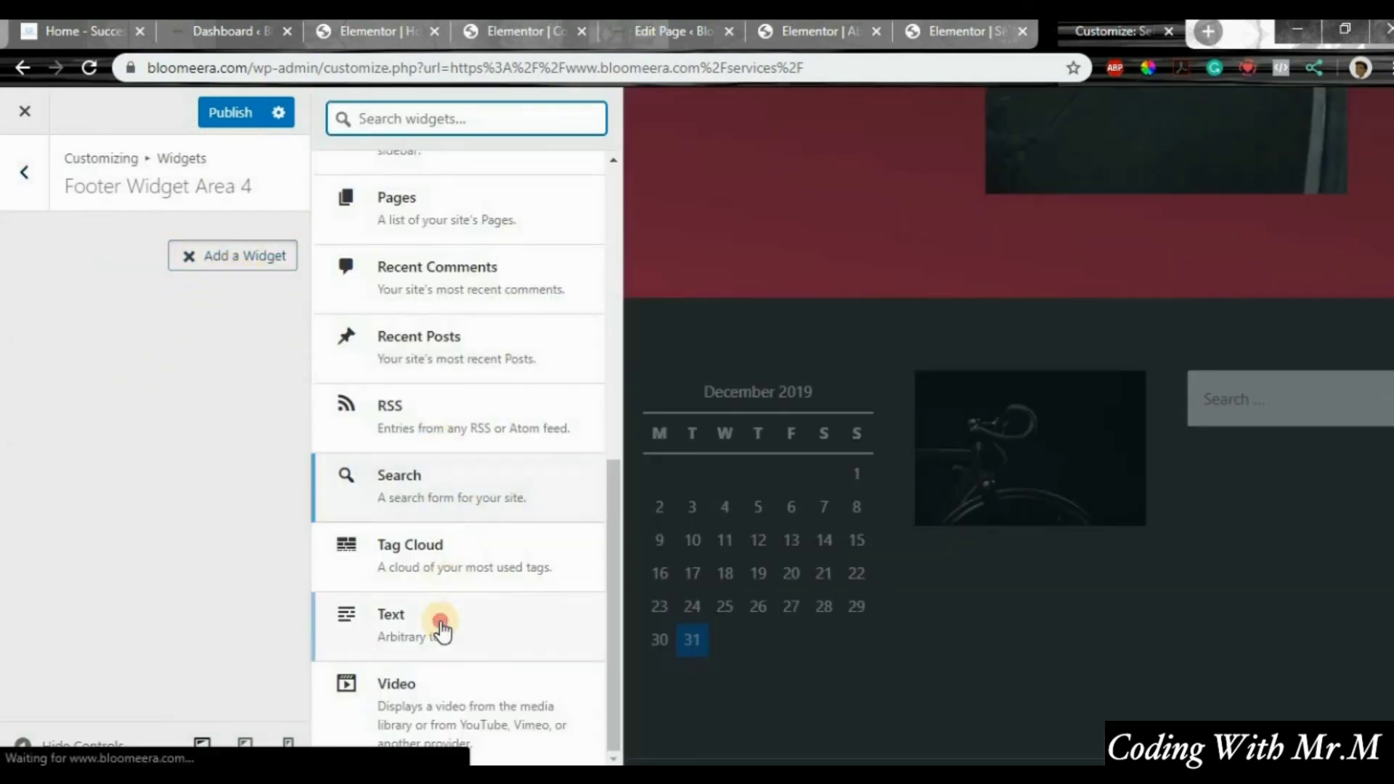
left_click(441, 625)
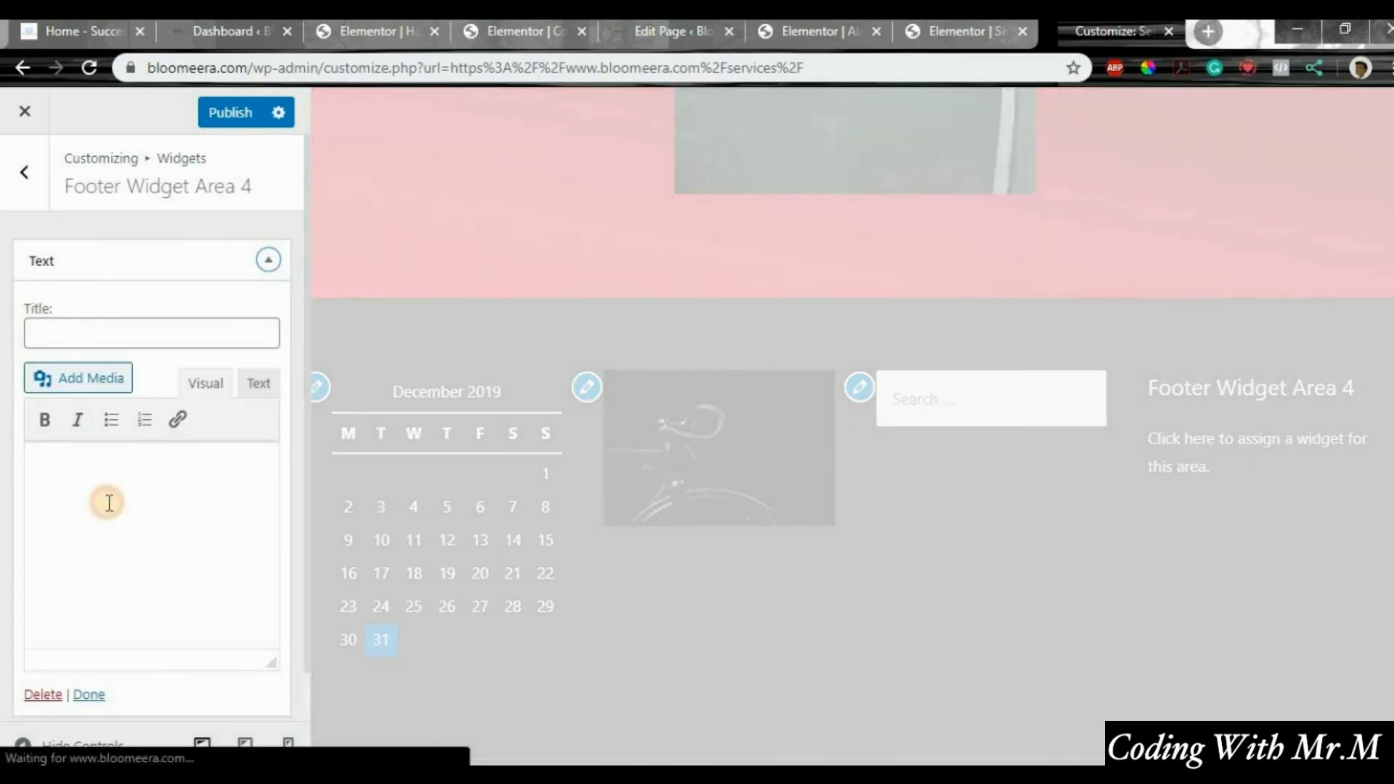
left_click(109, 502)
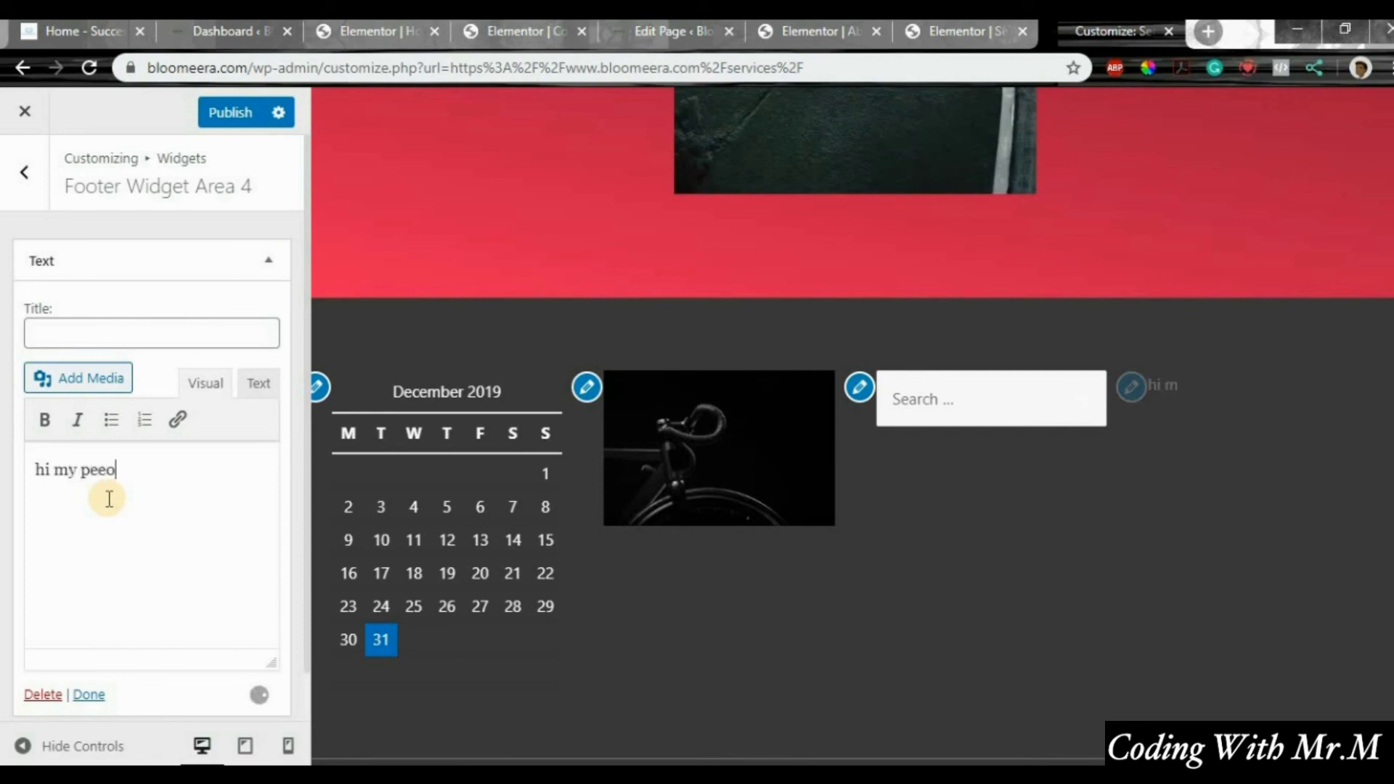
key("BackSpace")
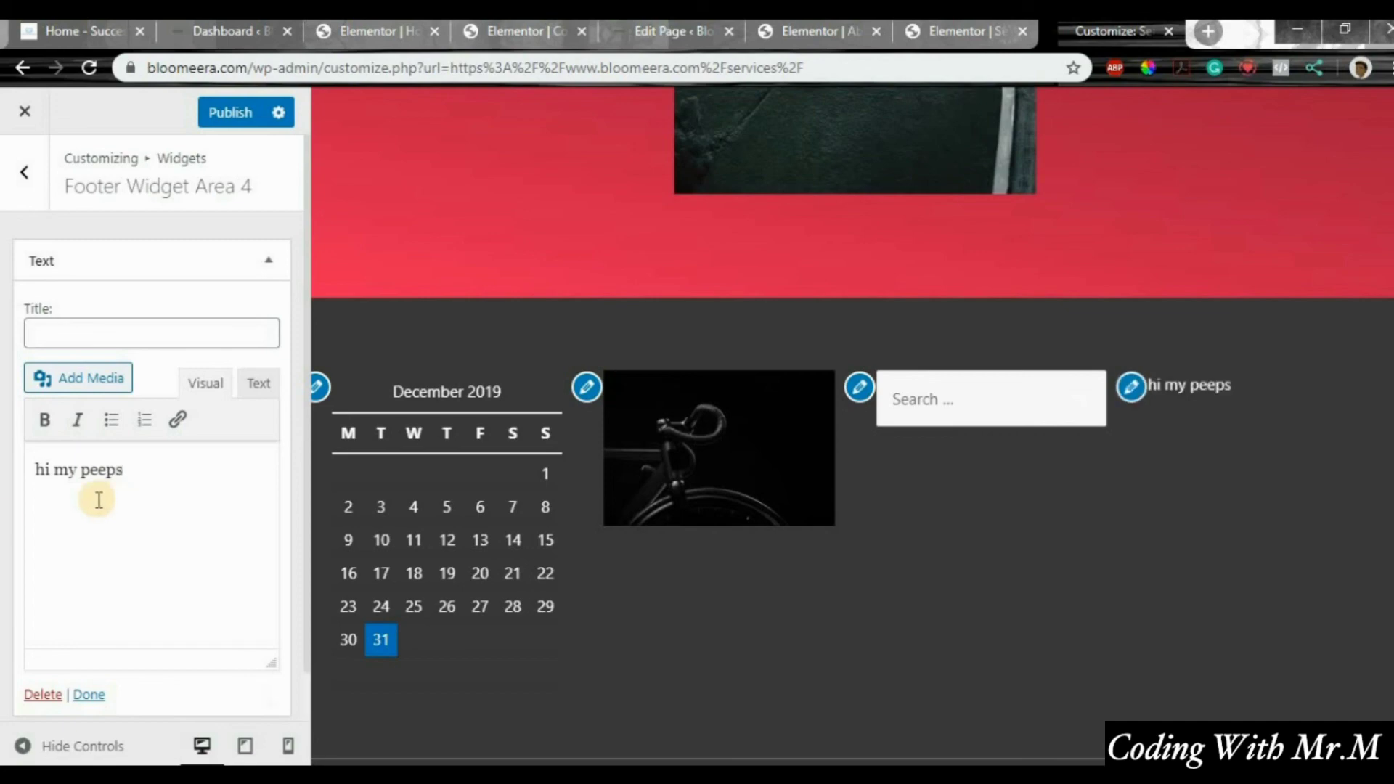
Step: Set the Text widget's title in Footer Widget Area 4 to "Highway man"
left_click(111, 328)
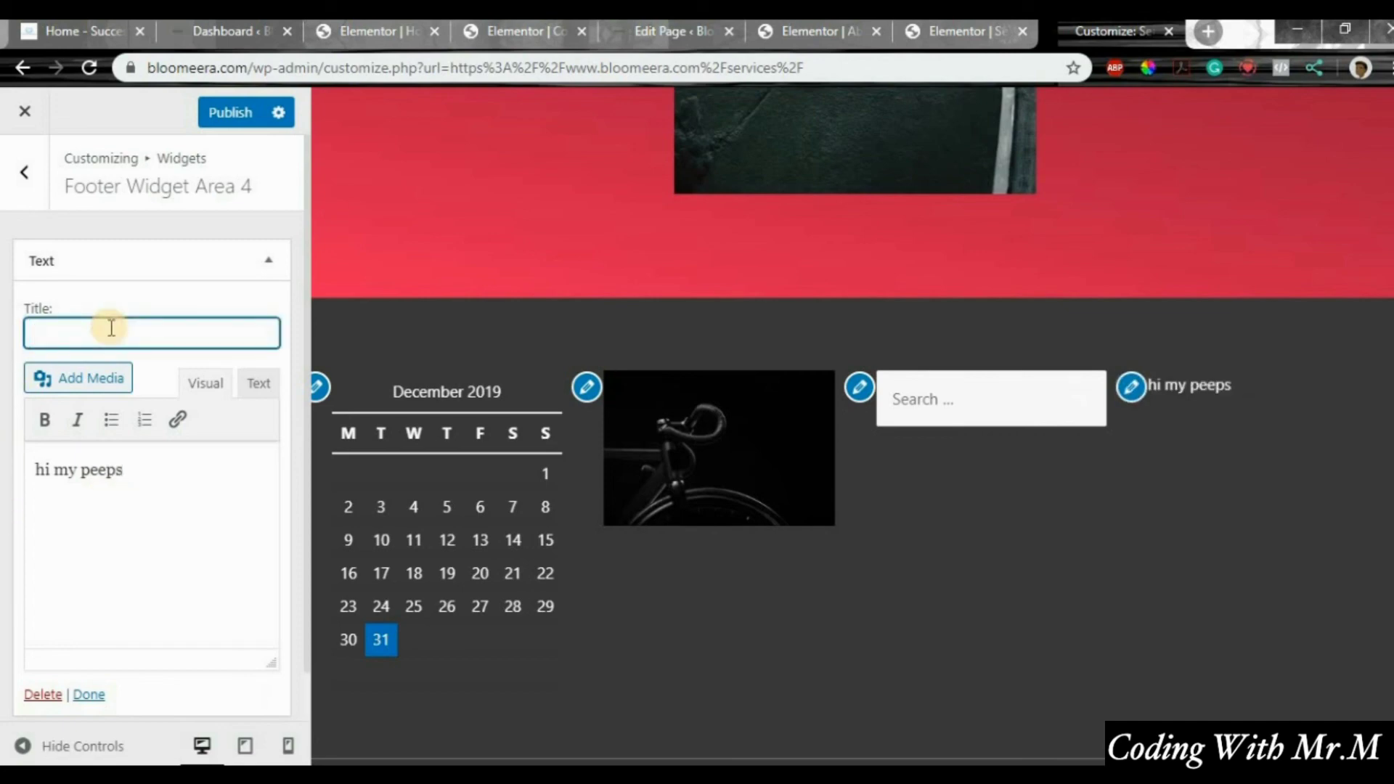
type("High")
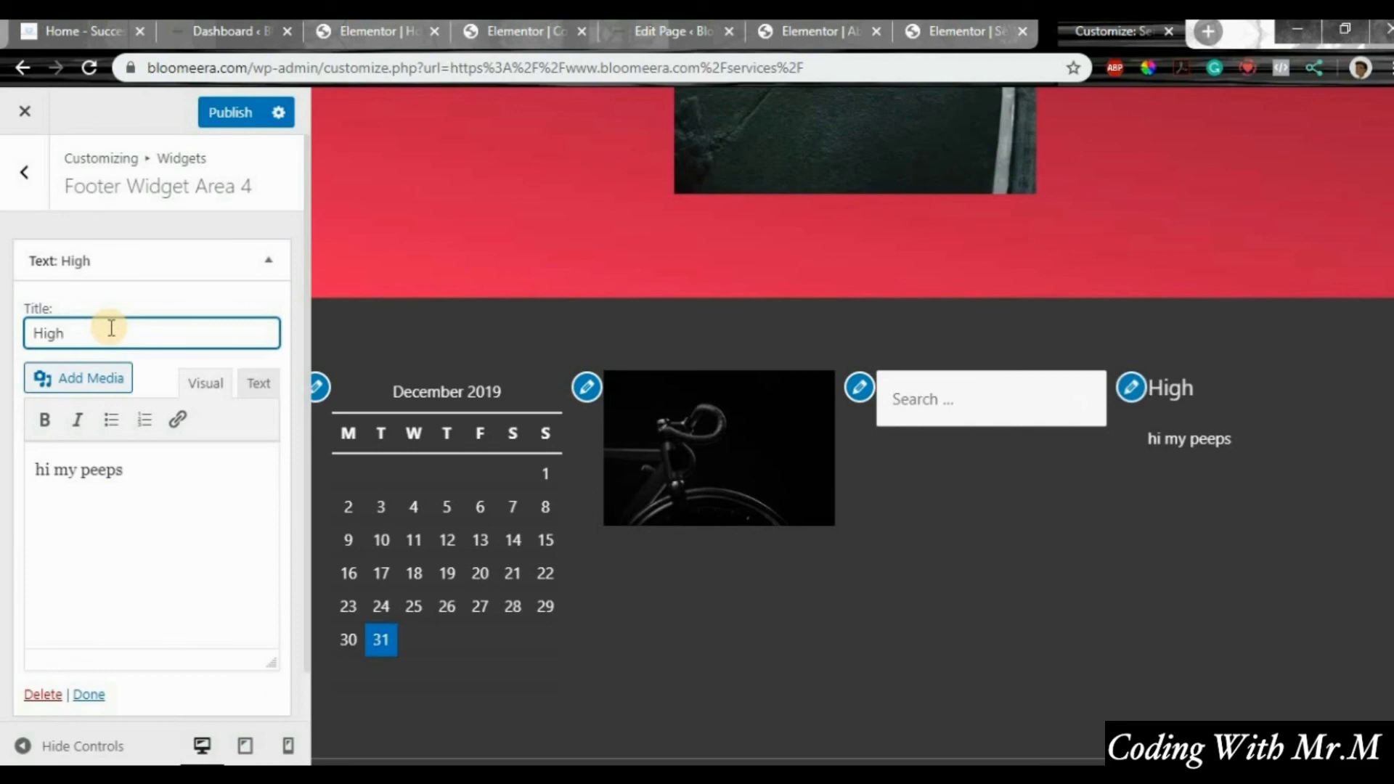
type("way man")
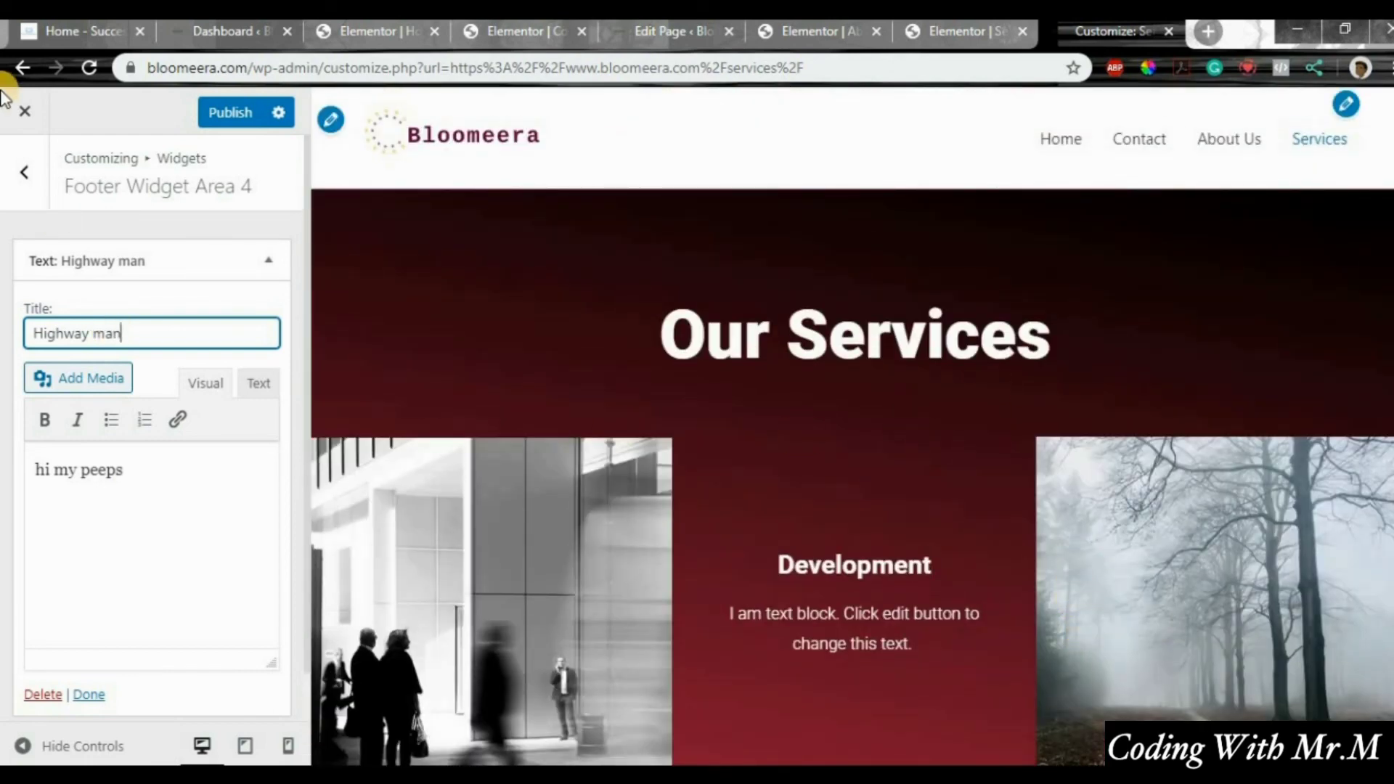
Step: Publish the footer widget changes and review the Services page preview from its heading to the footer
left_click(235, 115)
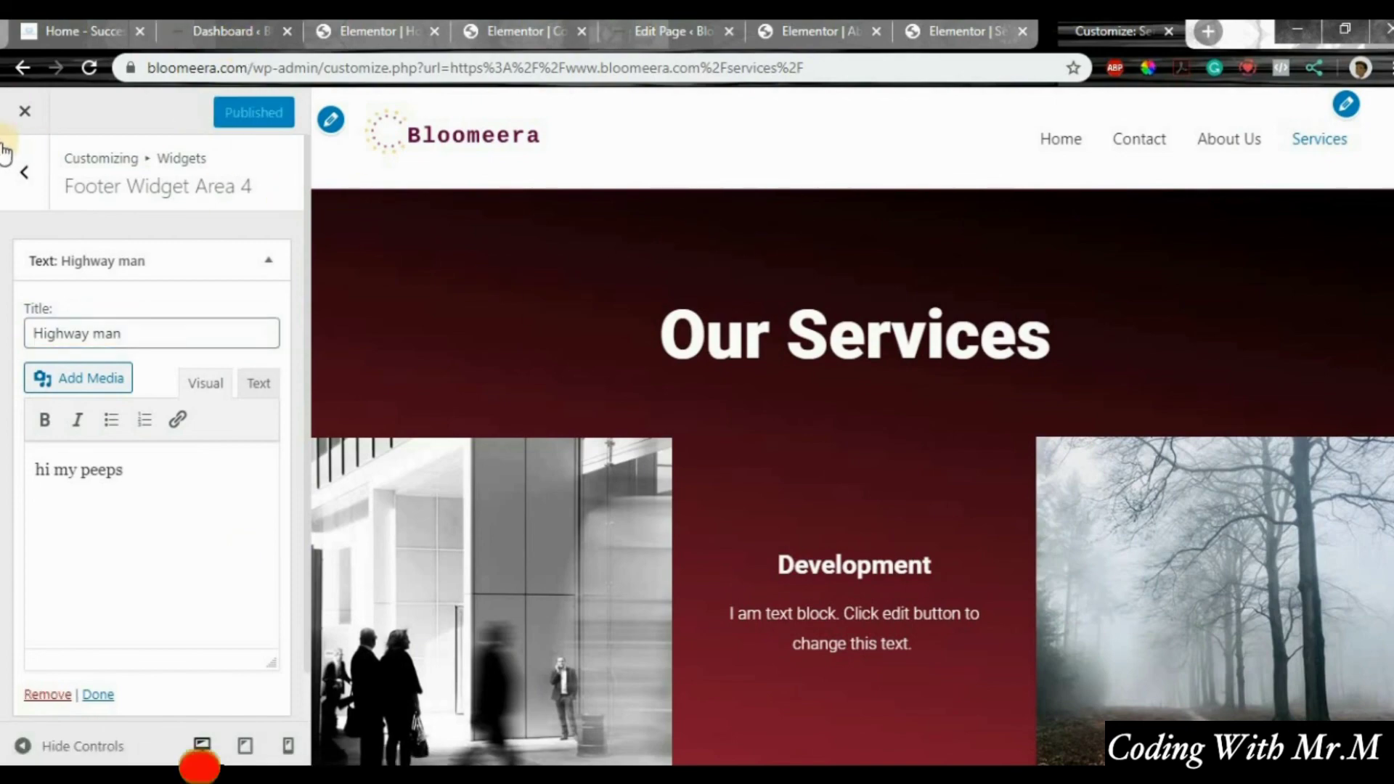
scroll(835, 340, "down", 8)
scroll(842, 342, "down", 3)
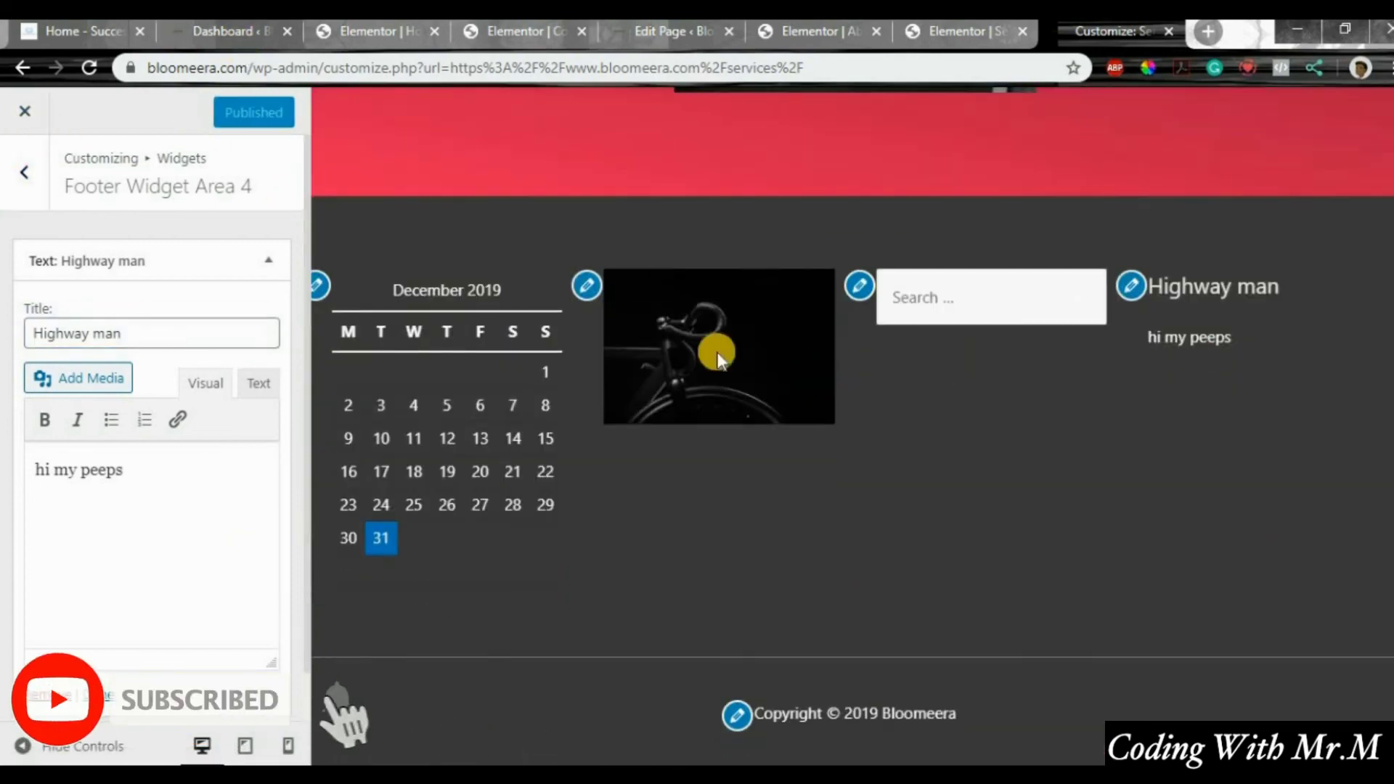
scroll(1008, 299, "up", 10)
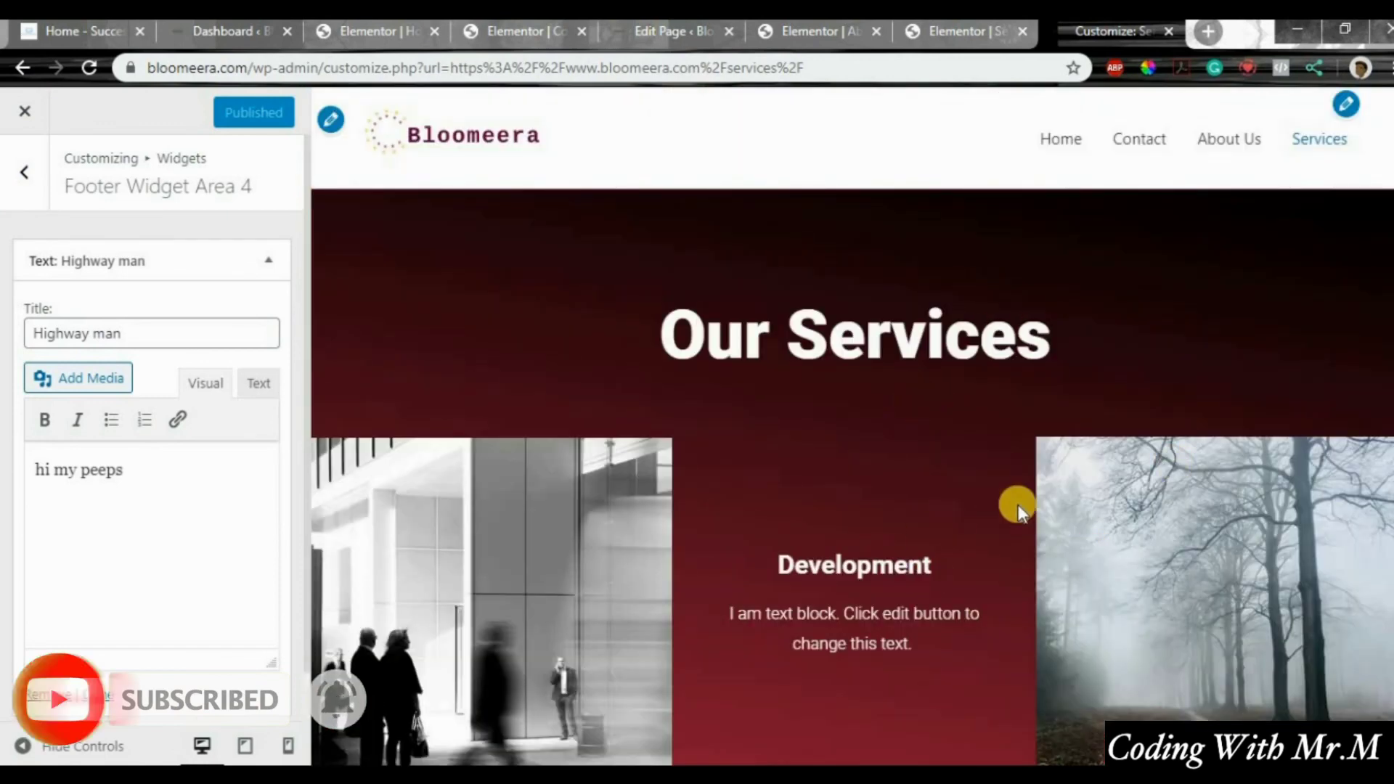
scroll(1014, 503, "down", 8)
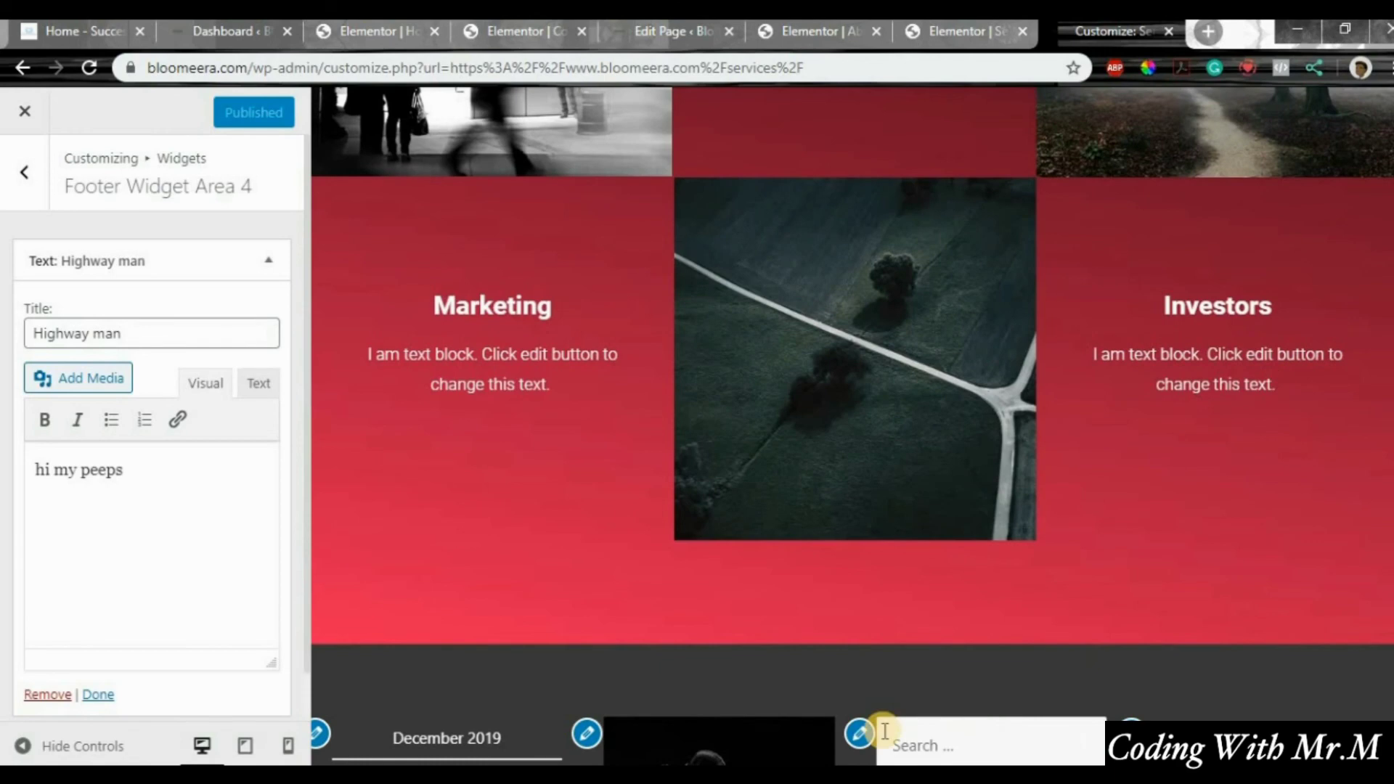
scroll(882, 729, "up", 8)
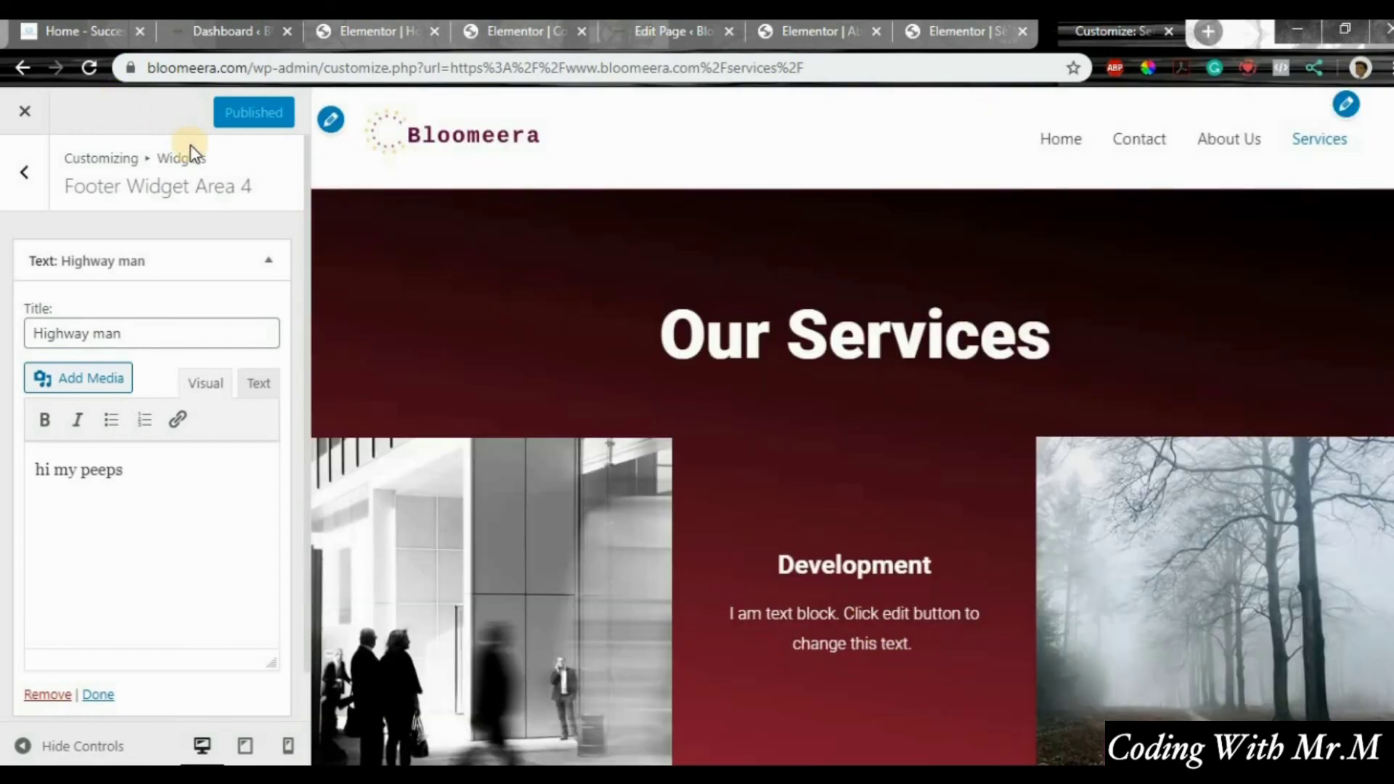